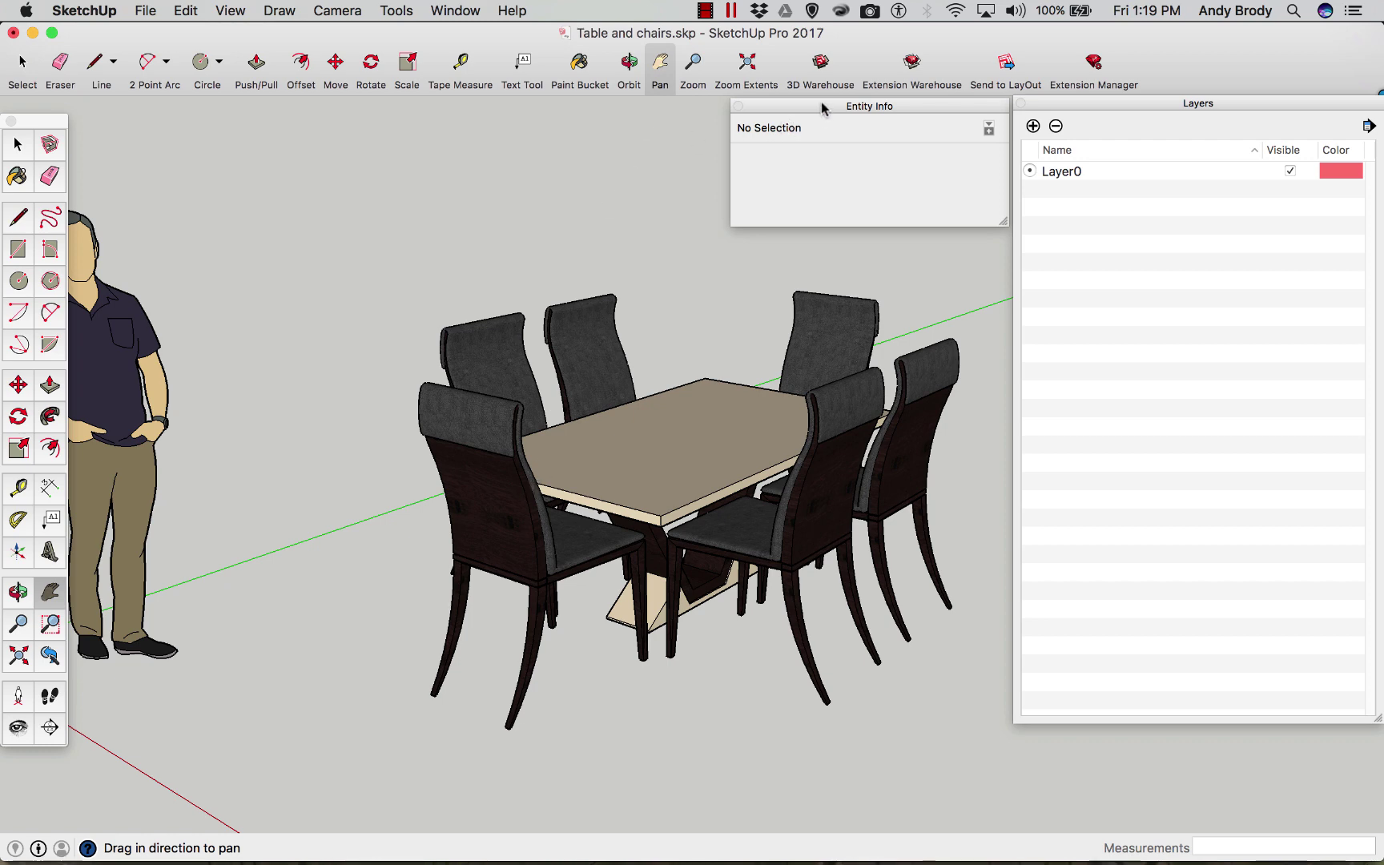
Browse the dining room table models in the 3D Warehouse results and return to the table and chairs model.
left_click(820, 64)
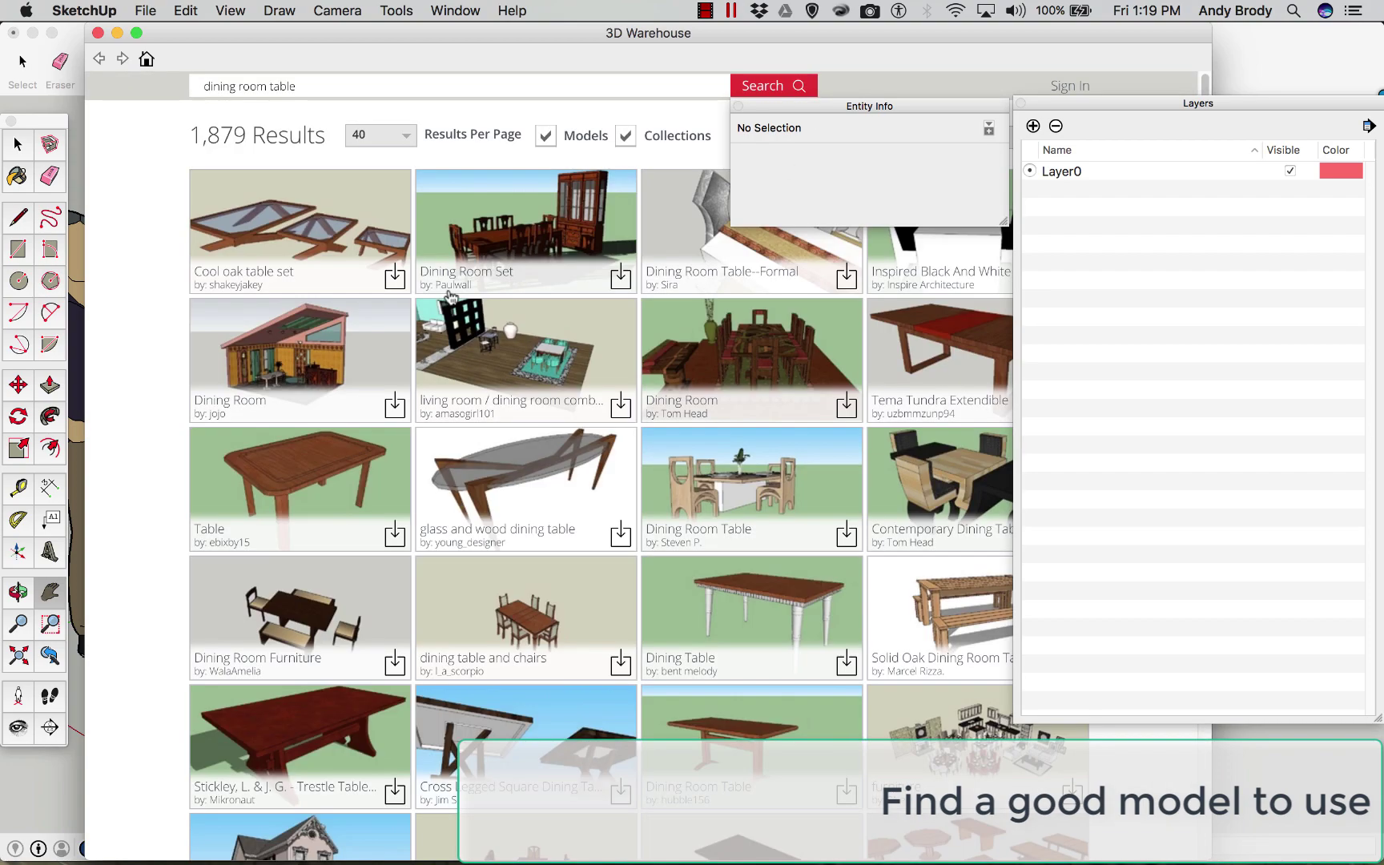
scroll(513, 424, "down", 5)
scroll(513, 424, "down", 3)
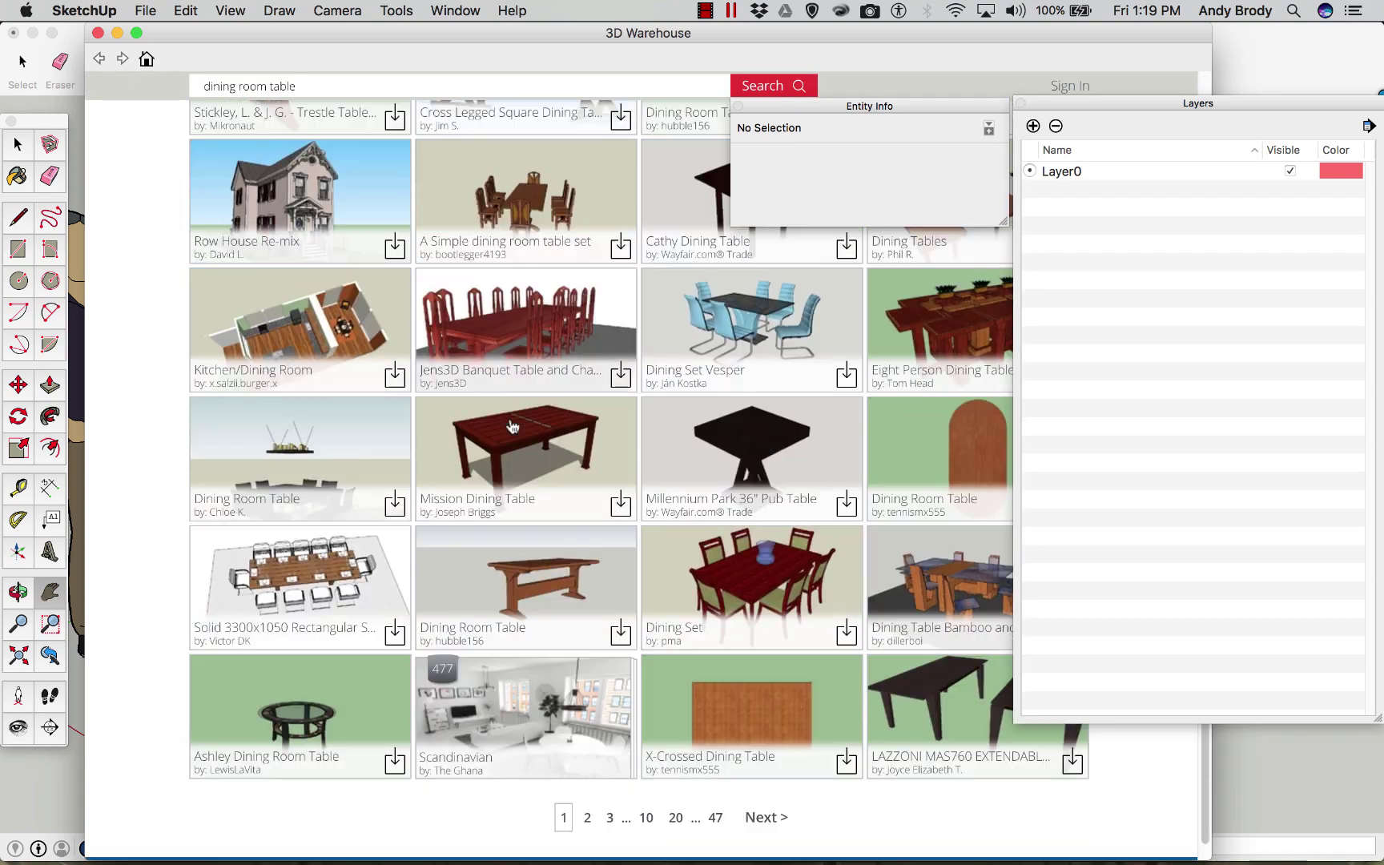
scroll(512, 426, "up", 9)
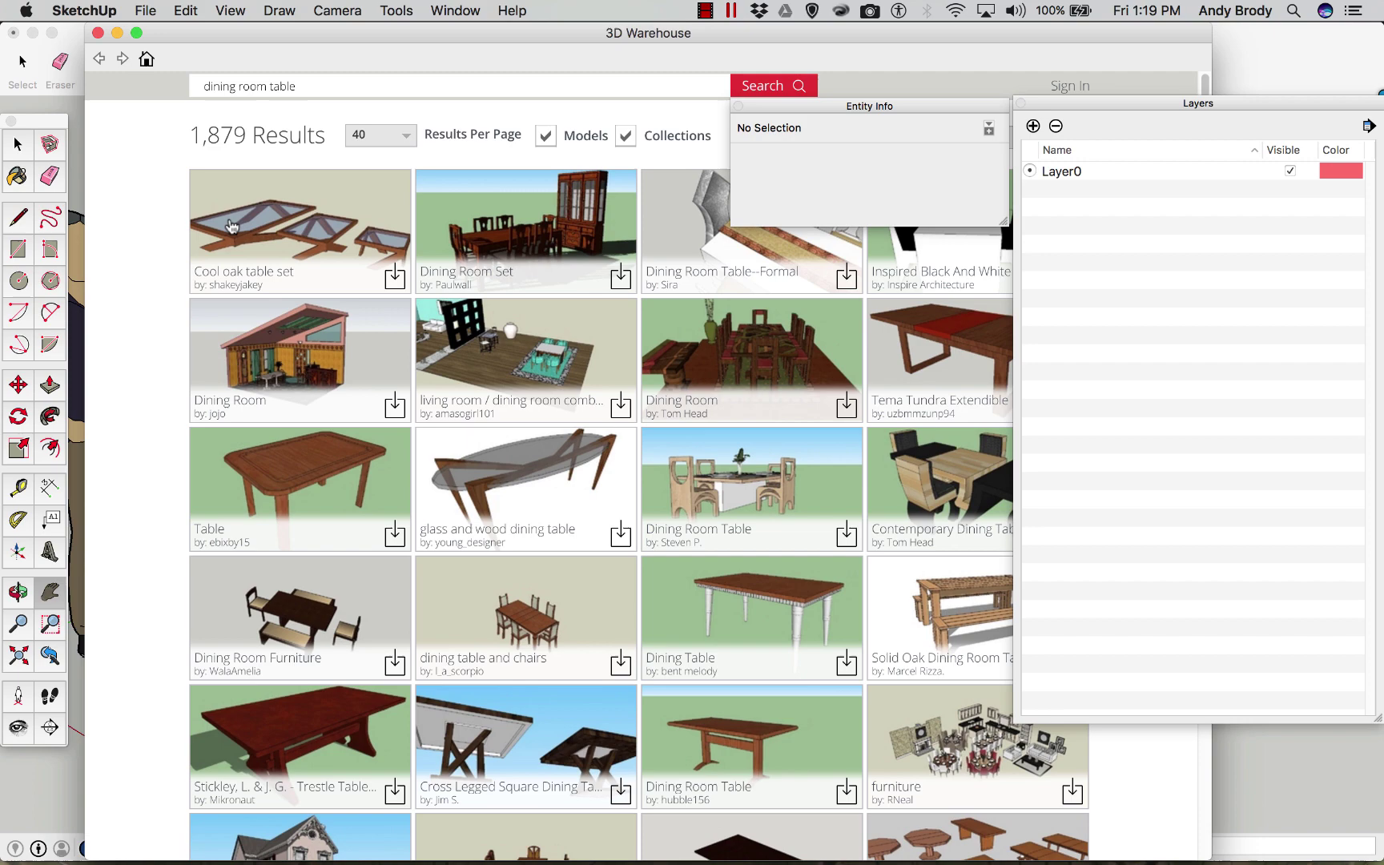
scroll(467, 396, "down", 5)
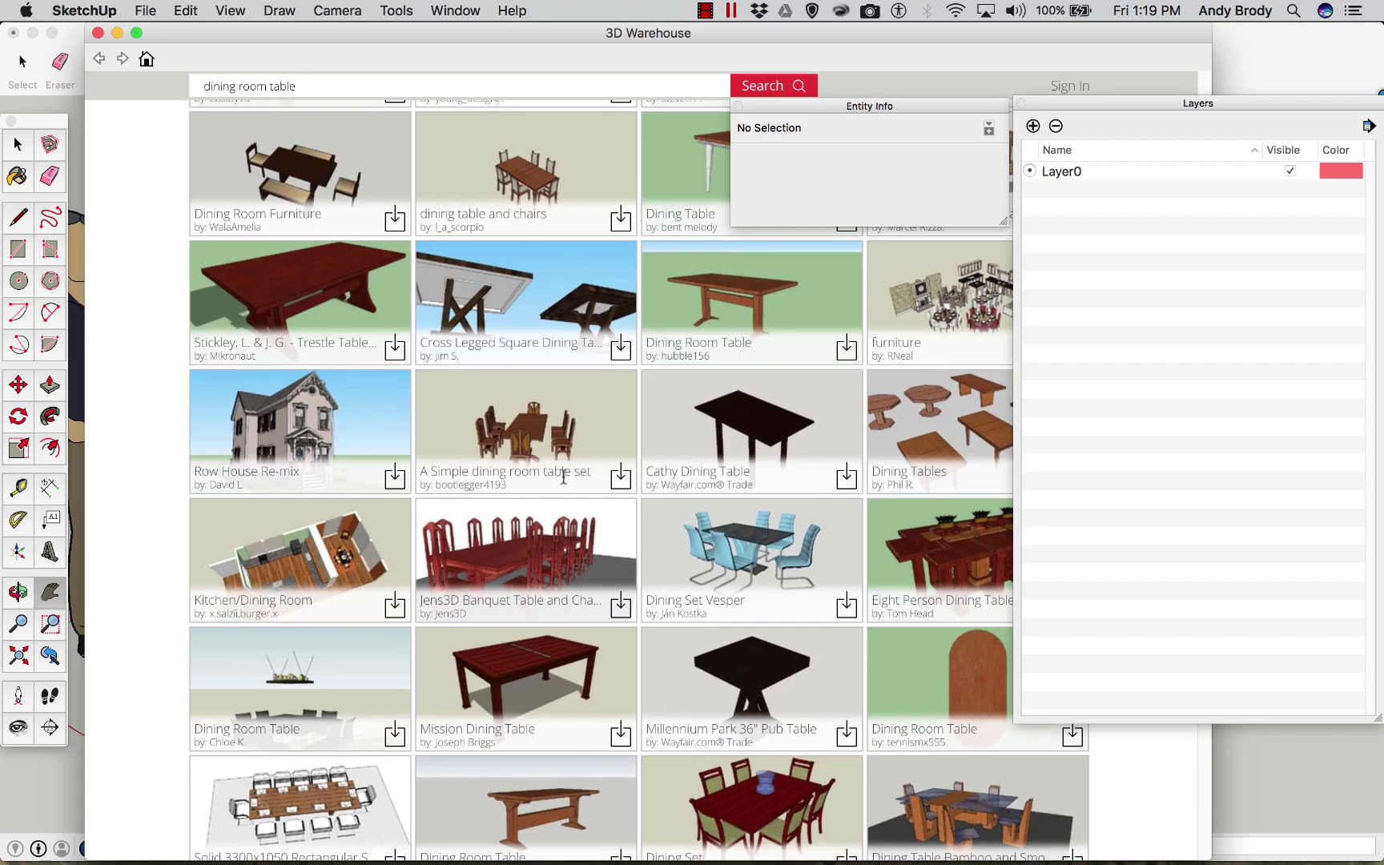
left_click(97, 33)
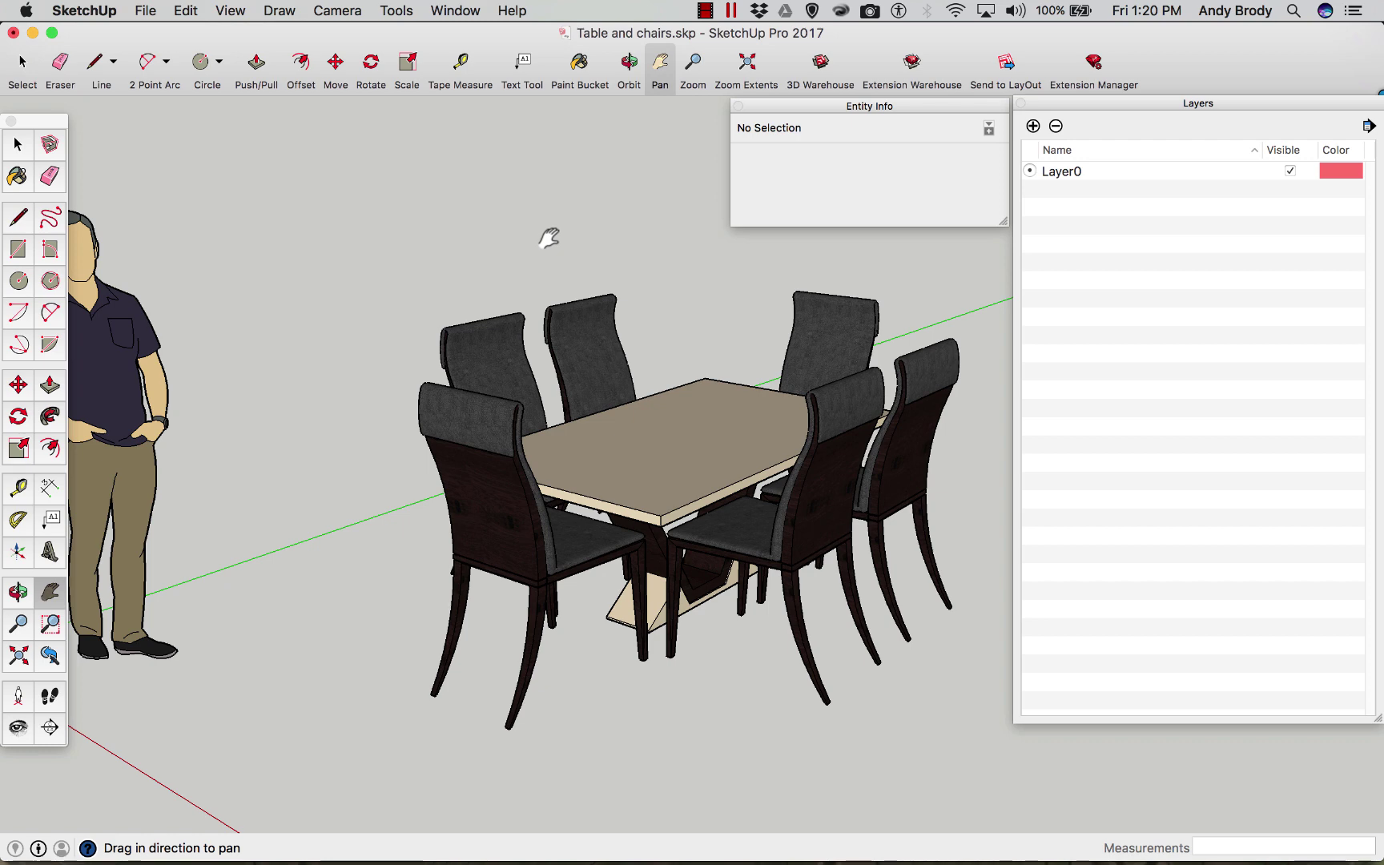
Delete the standing man scale figure beside the dining table.
key("space")
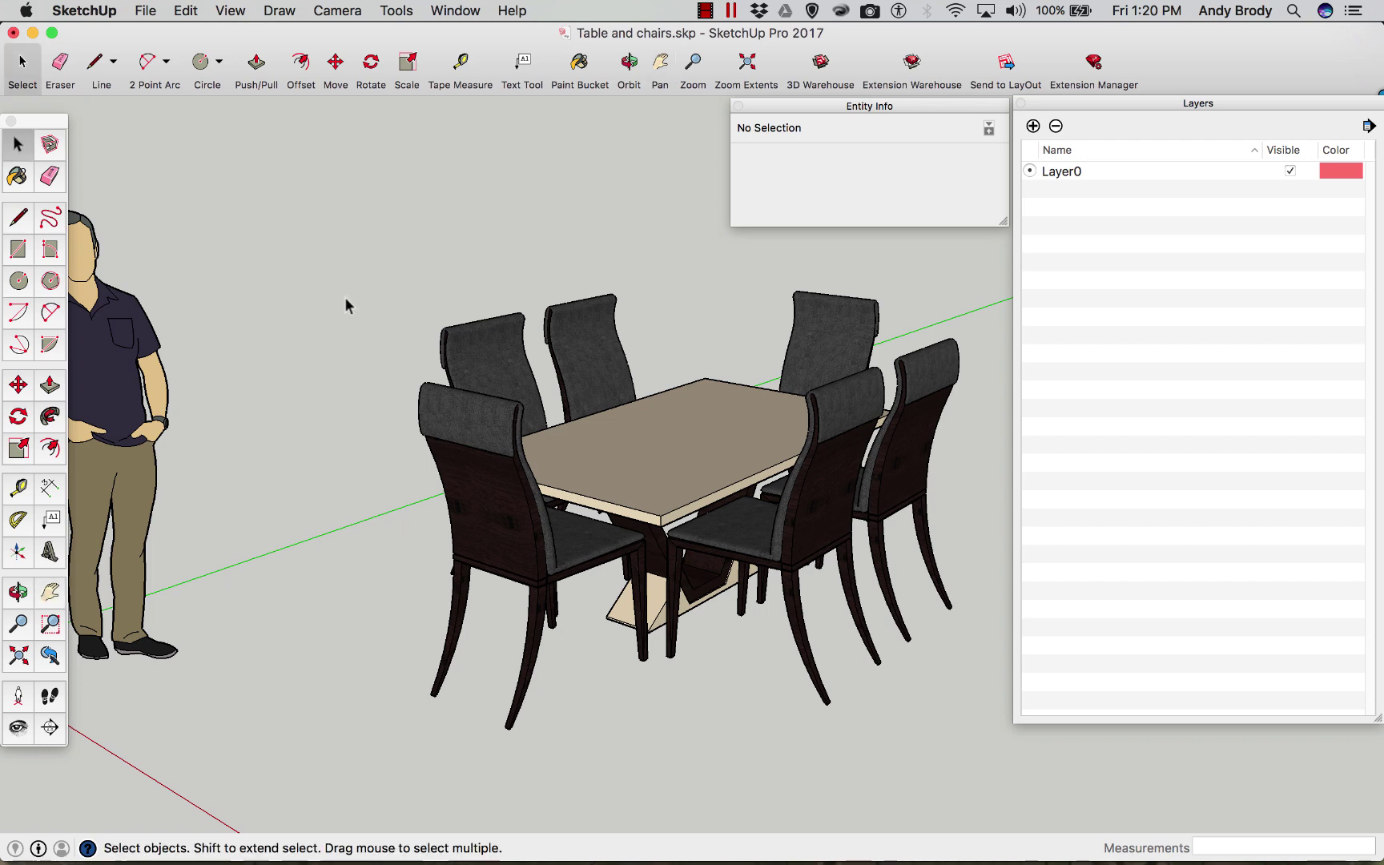
left_click(126, 334)
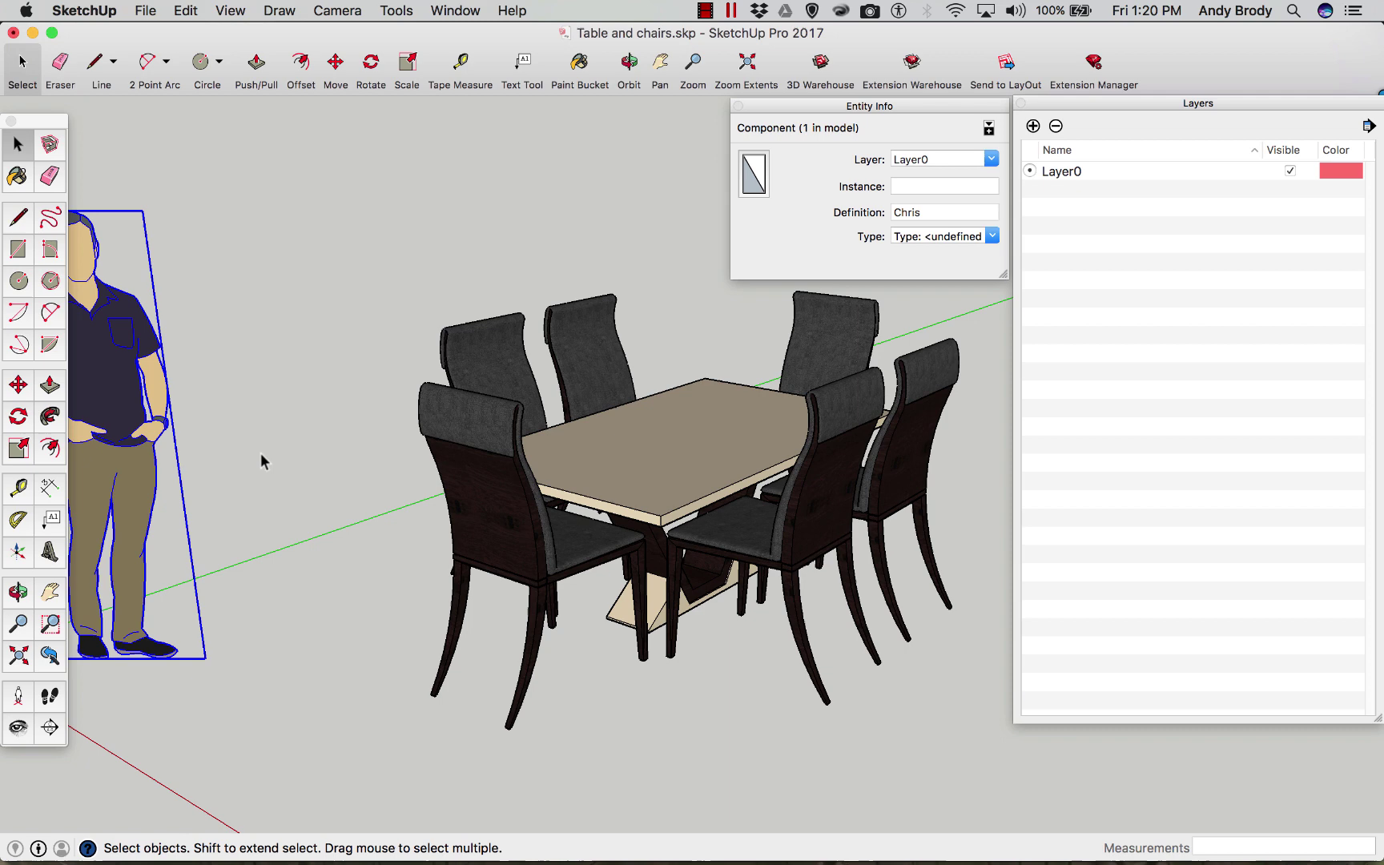
key("Delete")
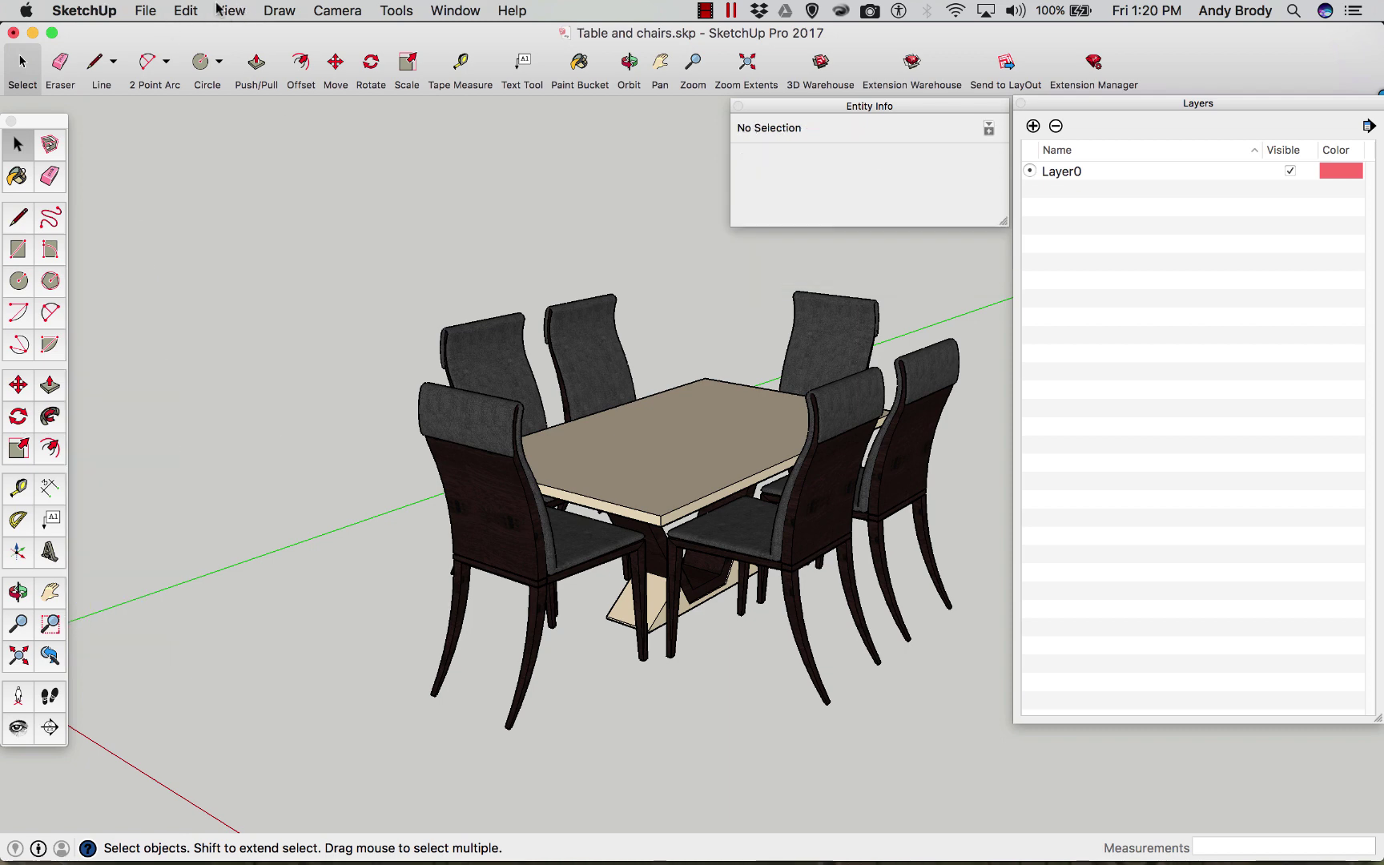
left_click(234, 9)
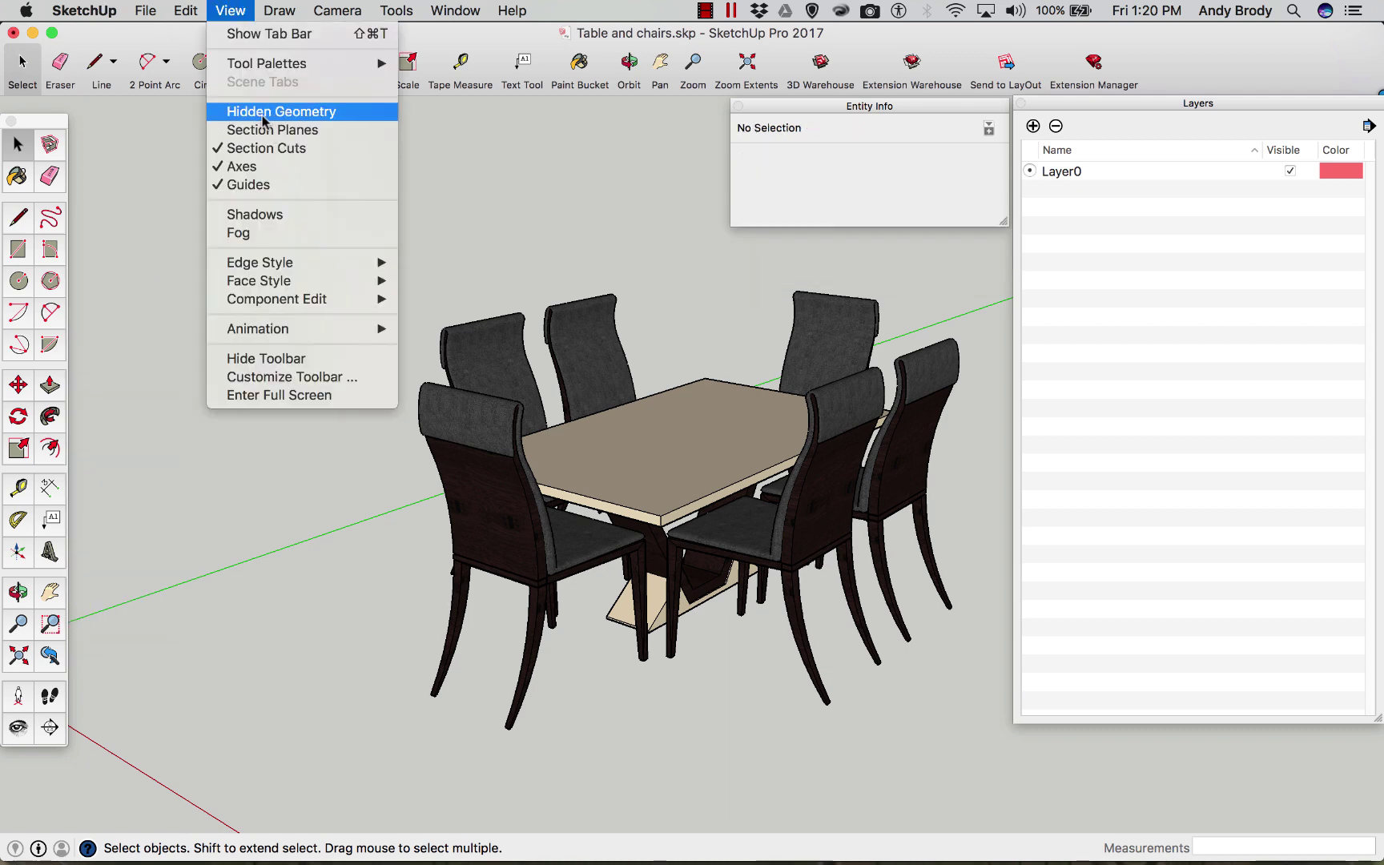
left_click(161, 141)
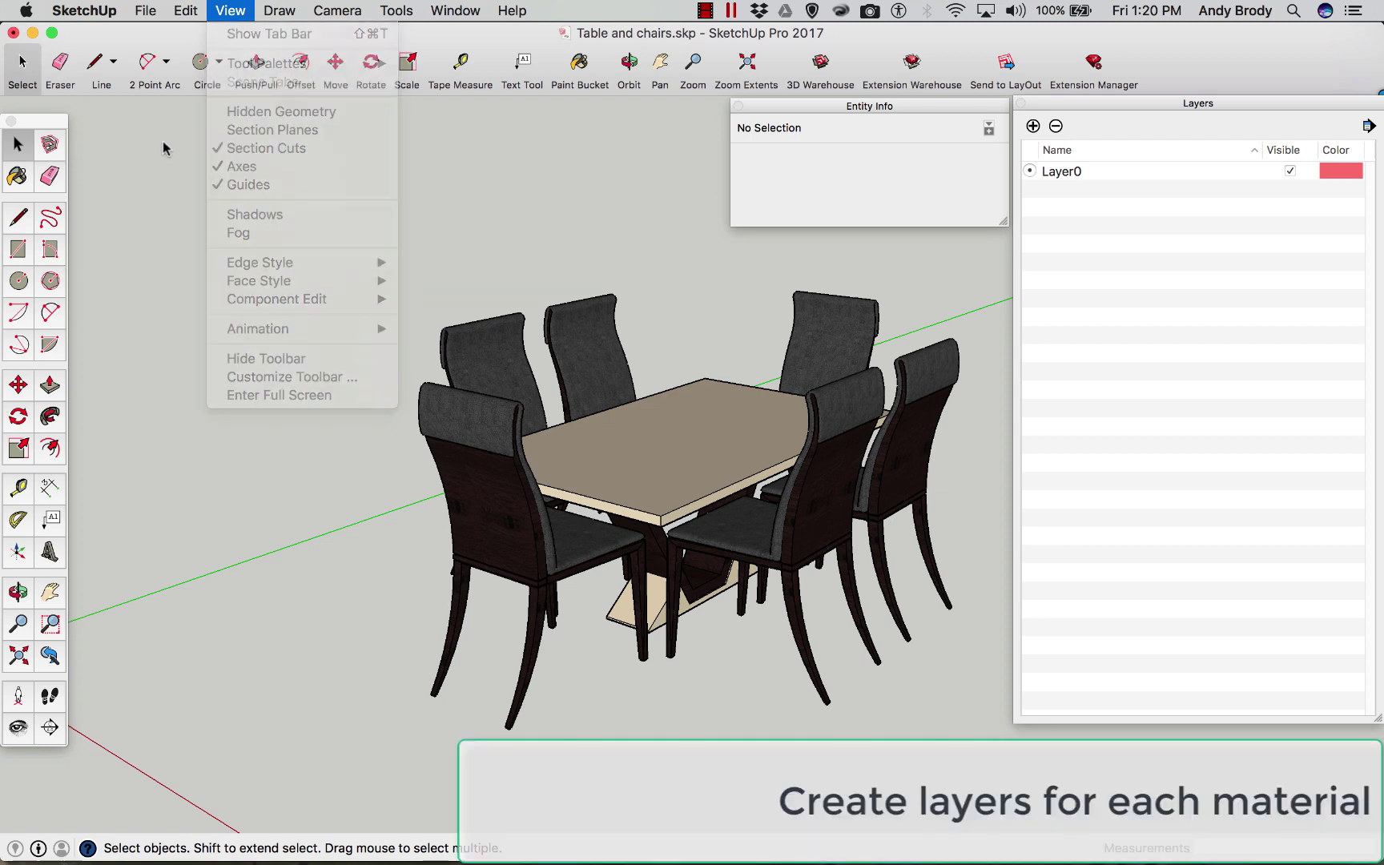
Add a layer named Black lacquer.
left_click(668, 65)
left_click_drag(637, 180, 479, 169)
scroll(342, 301, "up", 5)
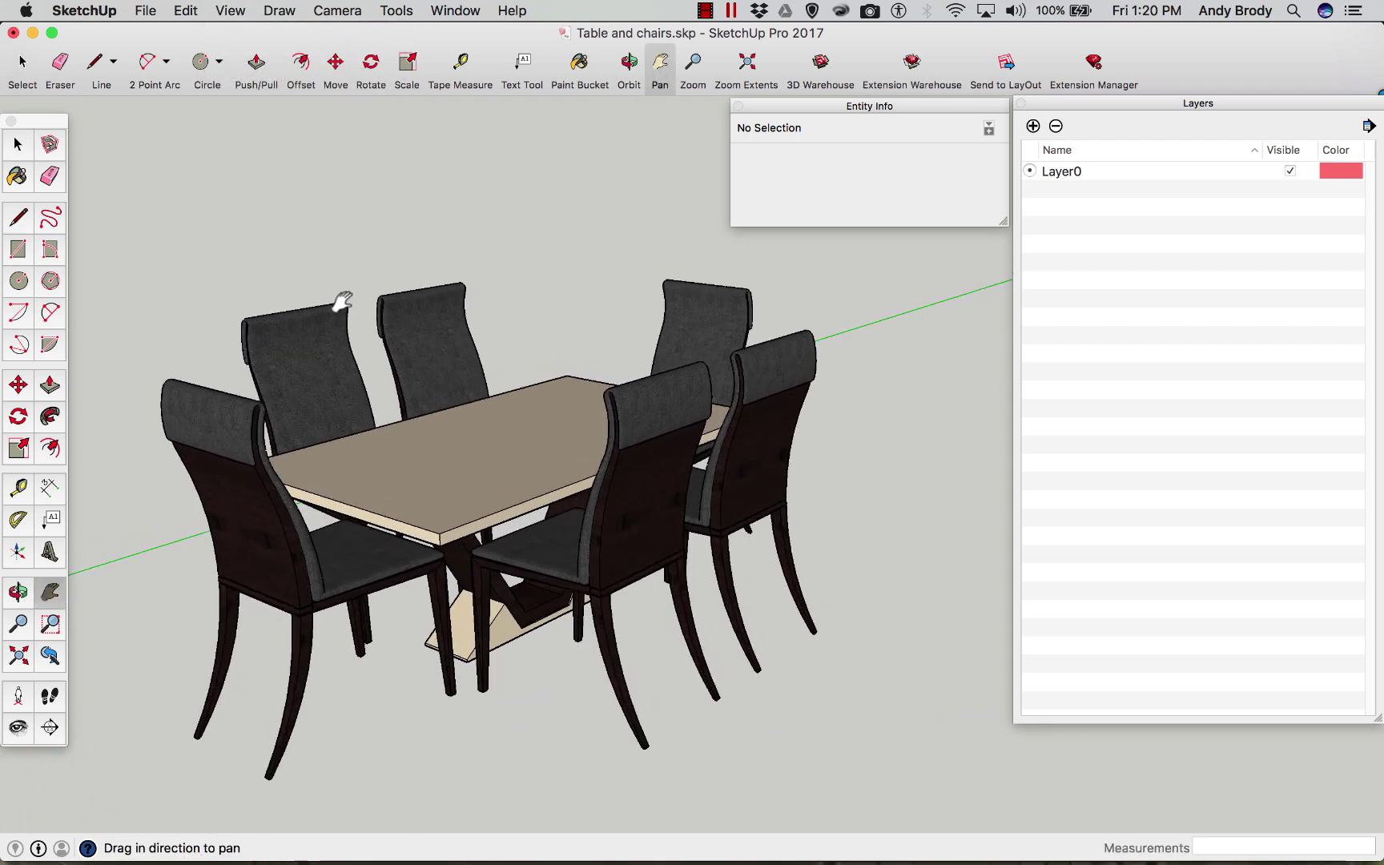
left_click_drag(338, 296, 310, 236)
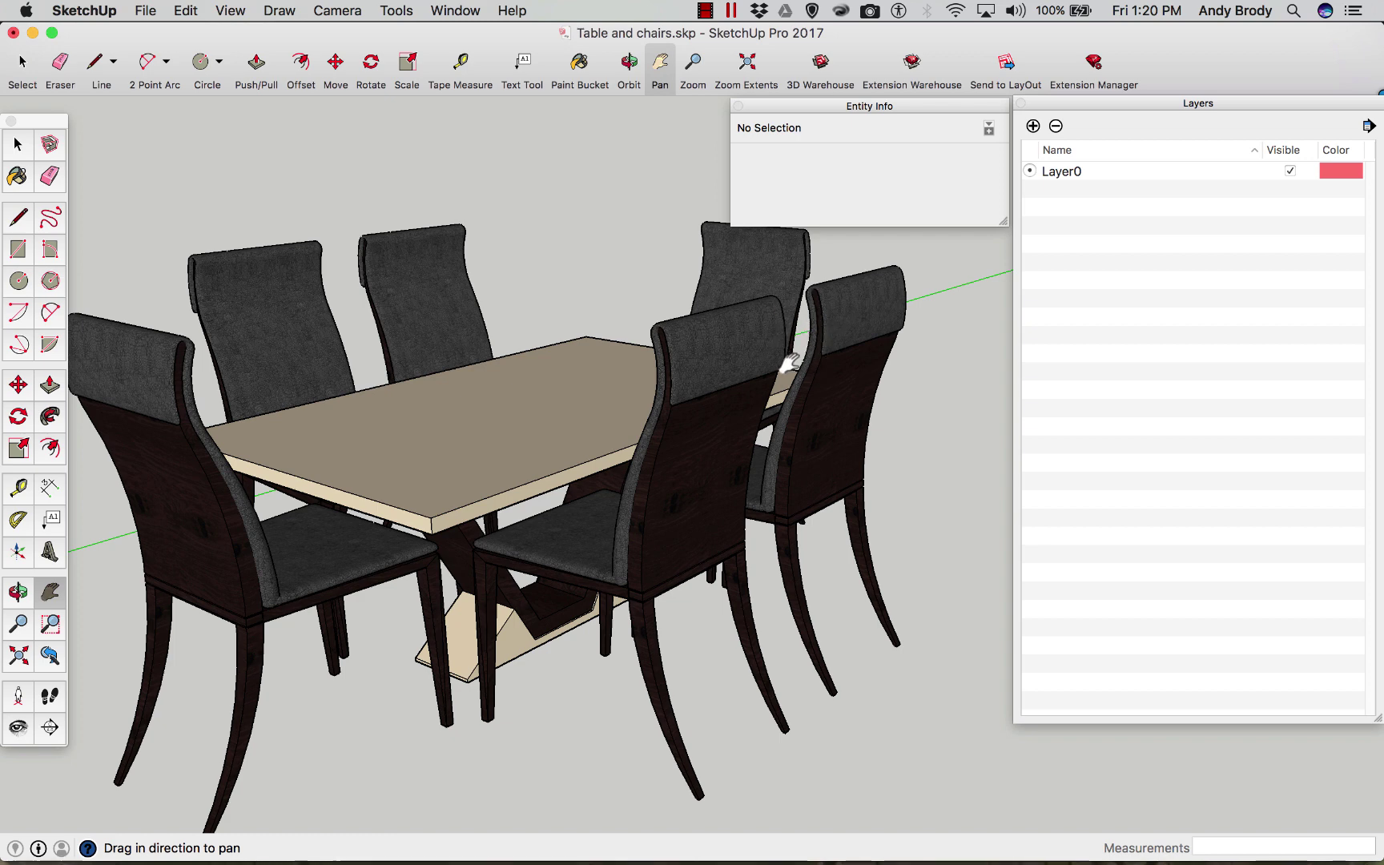
left_click(1034, 126)
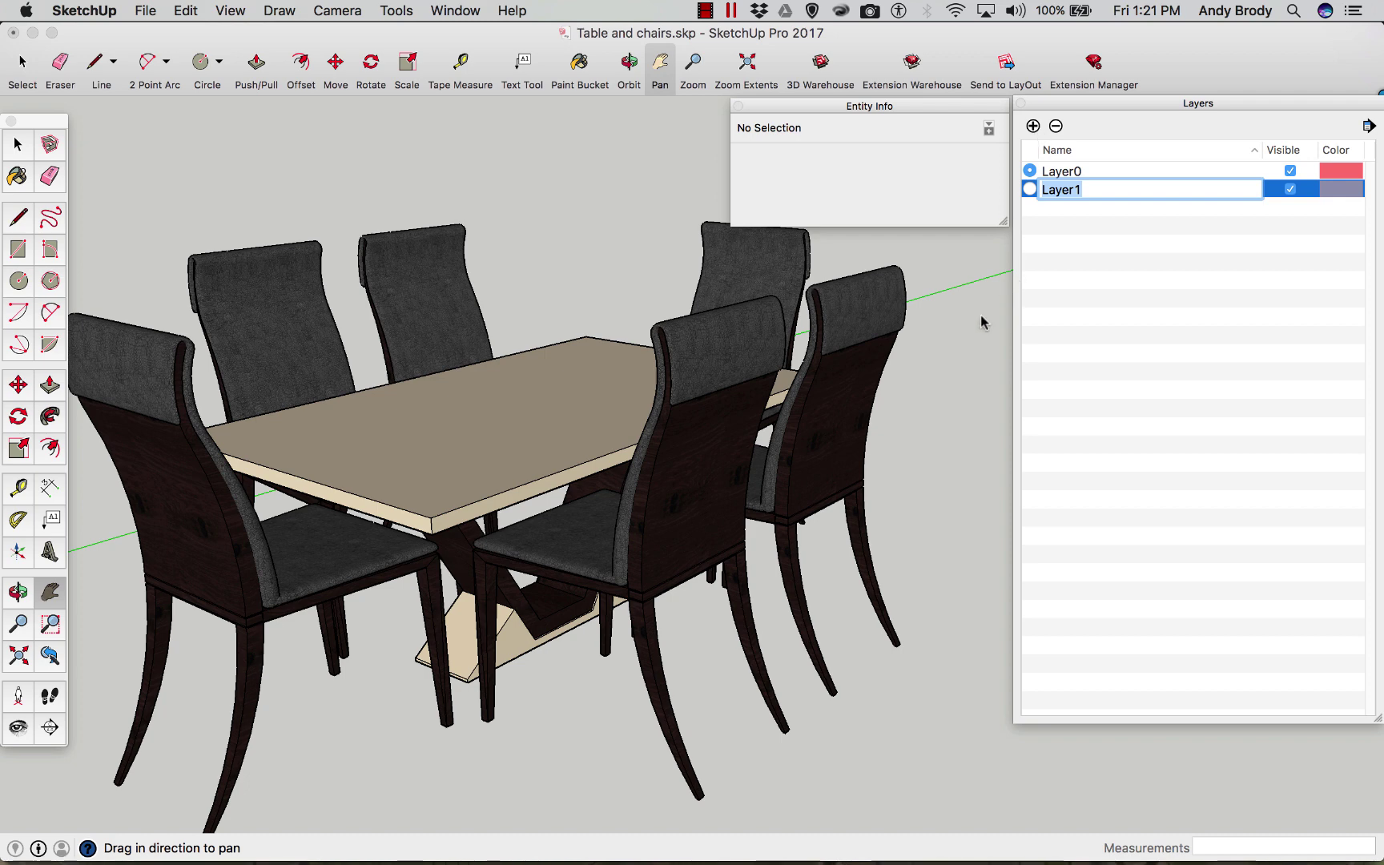
type("Black")
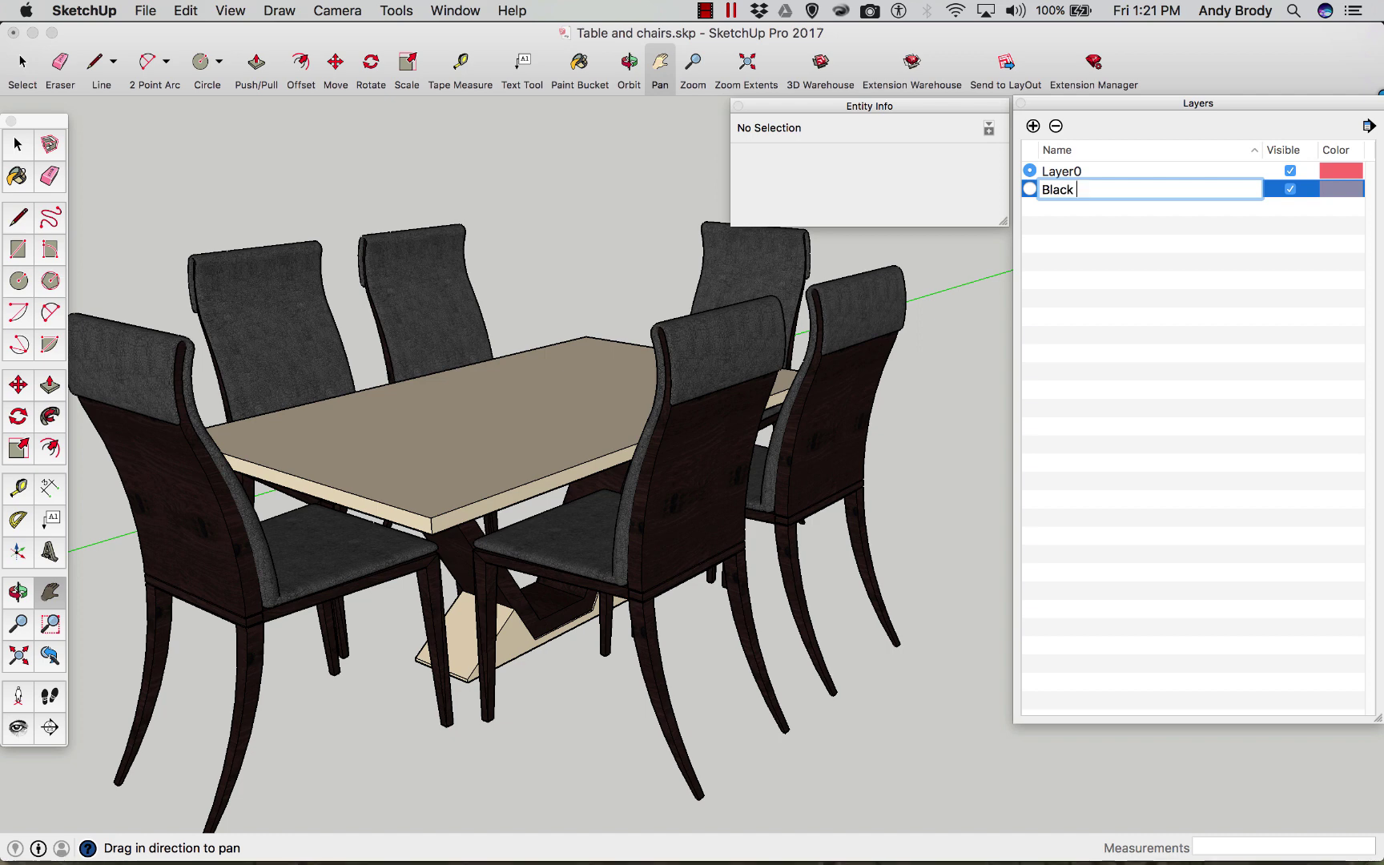
type(" laquer")
key("BackSpace")
key("BackSpace")
key("BackSpace")
key("BackSpace")
type("cquer")
key("Return")
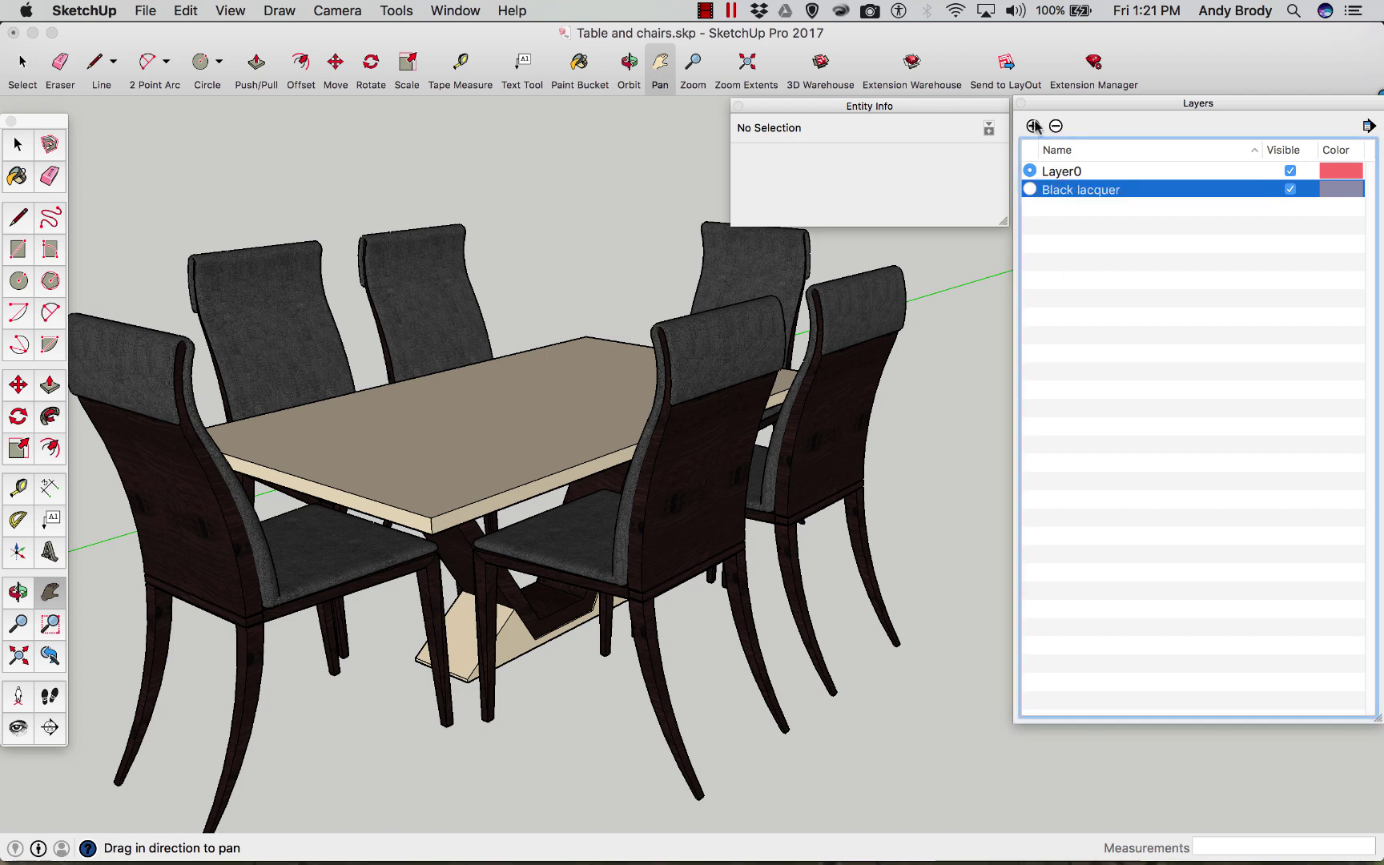
Add two more layers named Beige lacquer and Fabric.
left_click(1032, 126)
type("Beige lac")
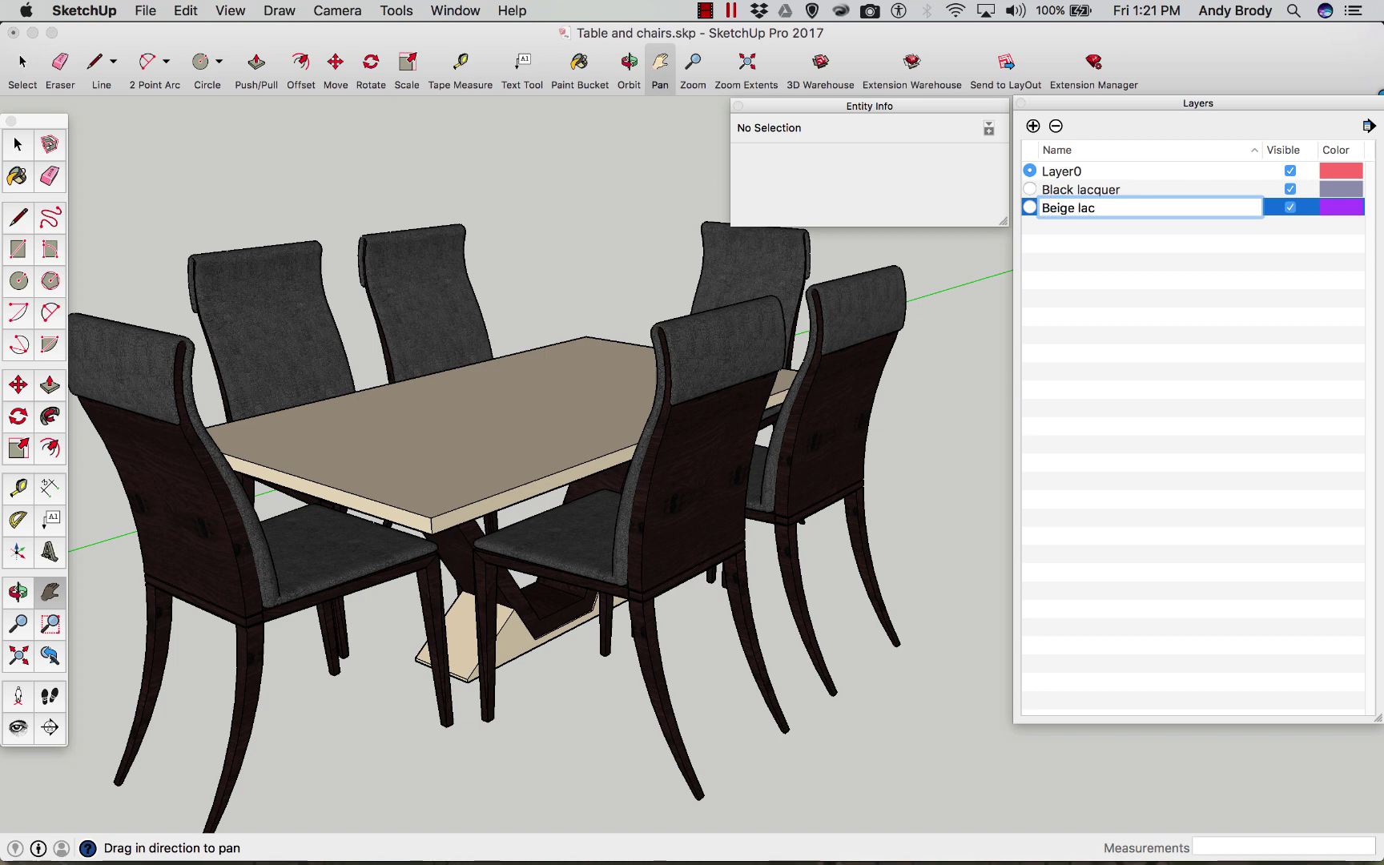
type("quer")
key("Return")
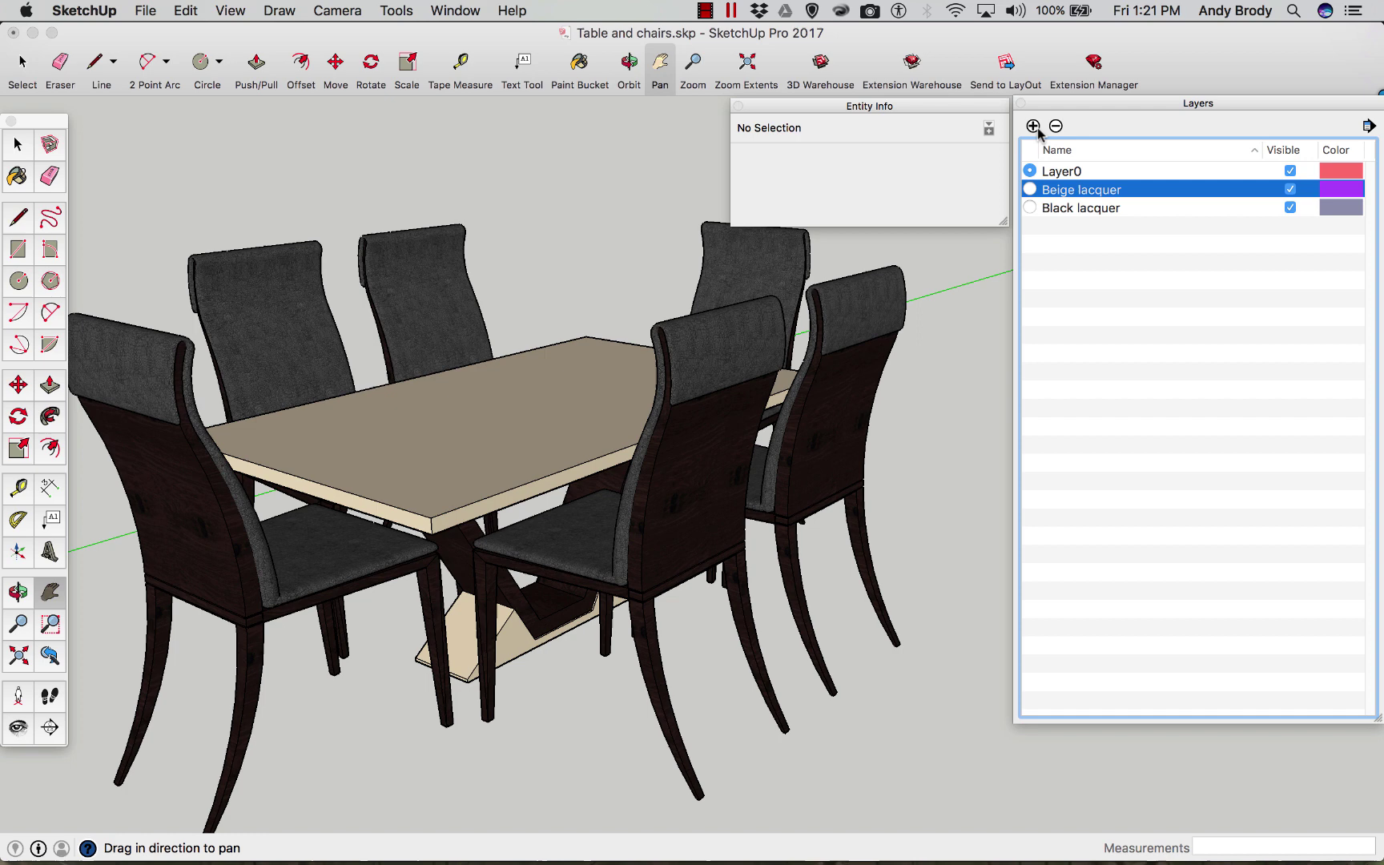
left_click(1035, 126)
type("Fabric")
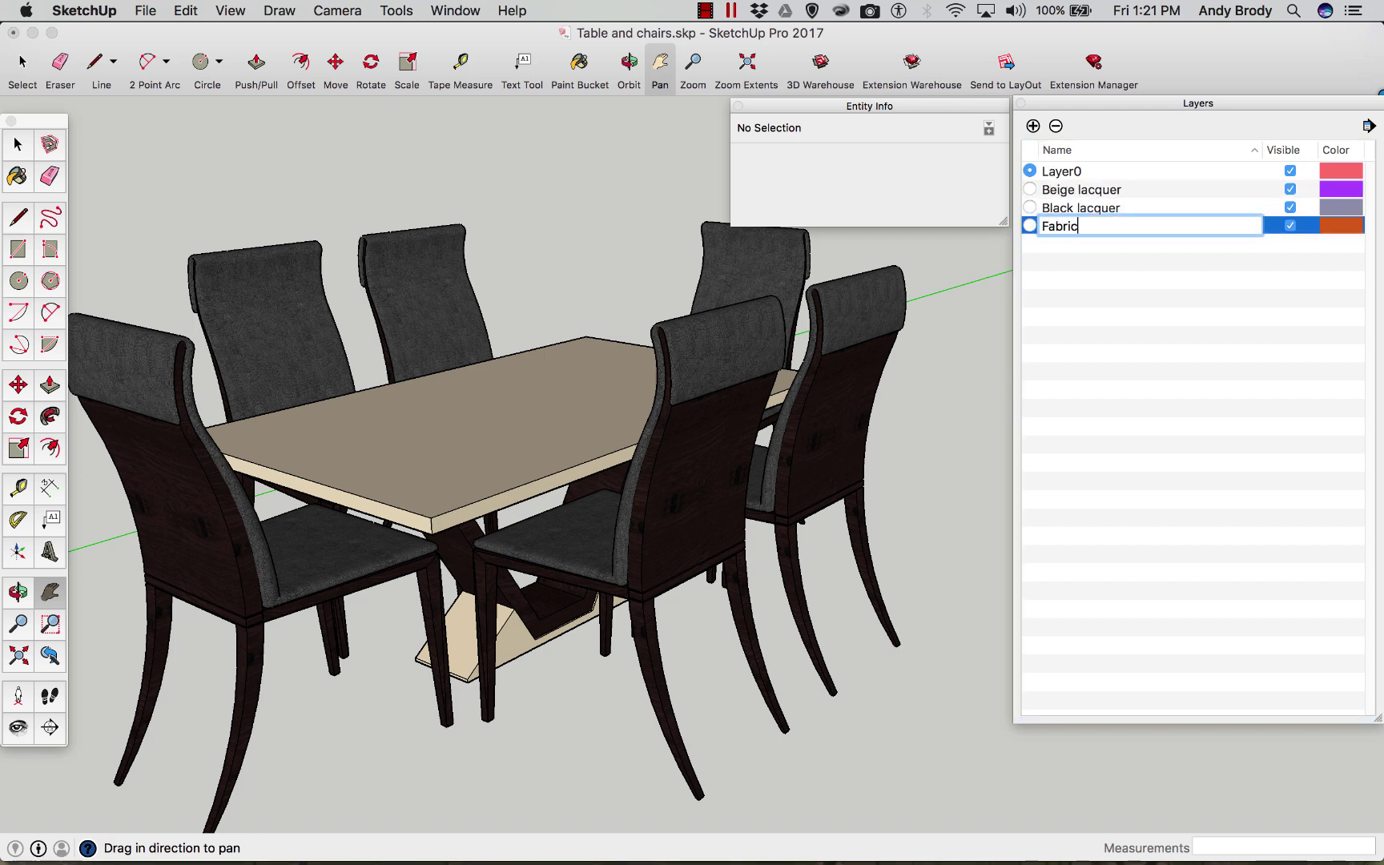
key("Return")
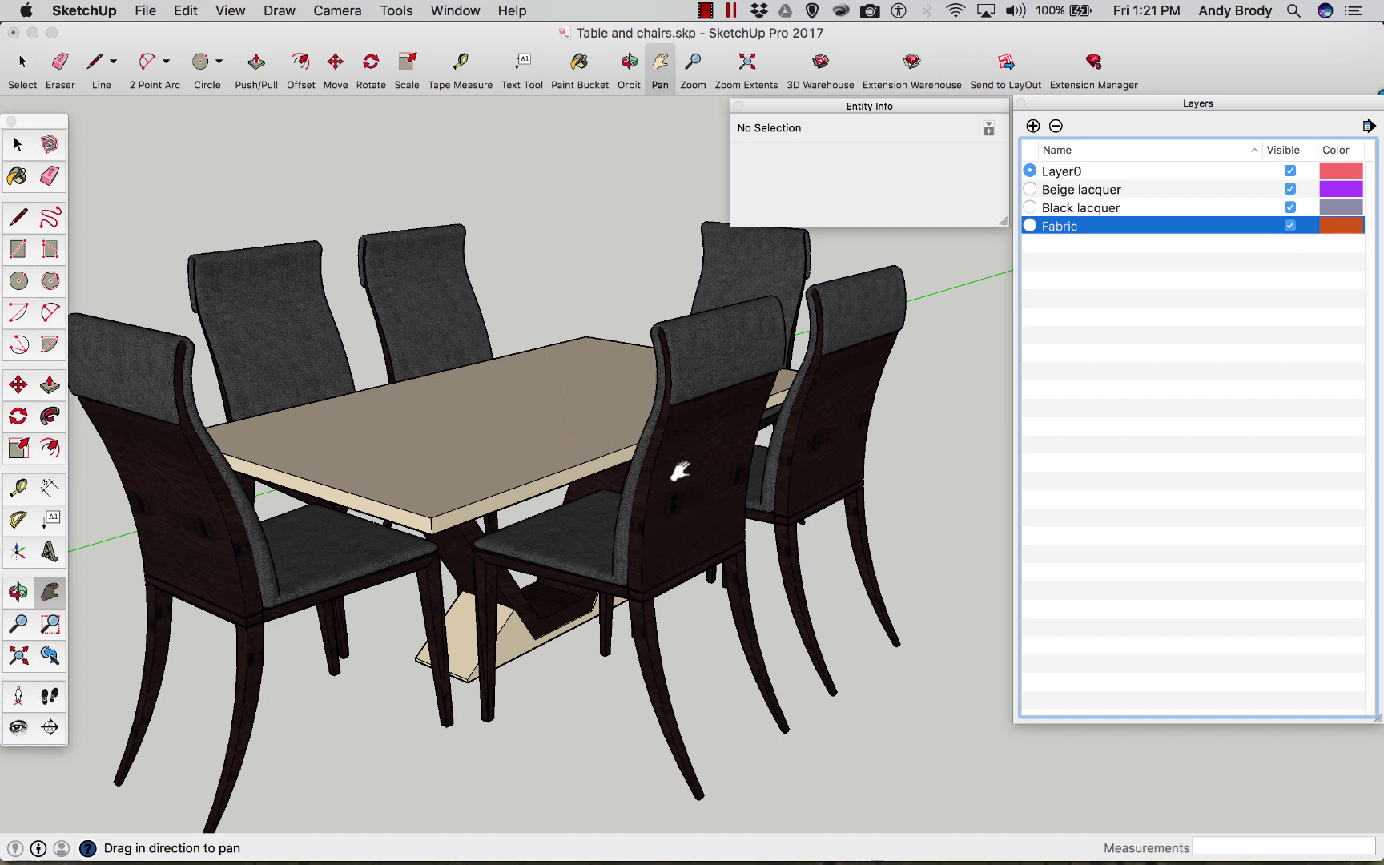
Open the dining set, the chairs group inside it and the near front chair component for editing.
left_click_drag(681, 472, 683, 472)
key("space")
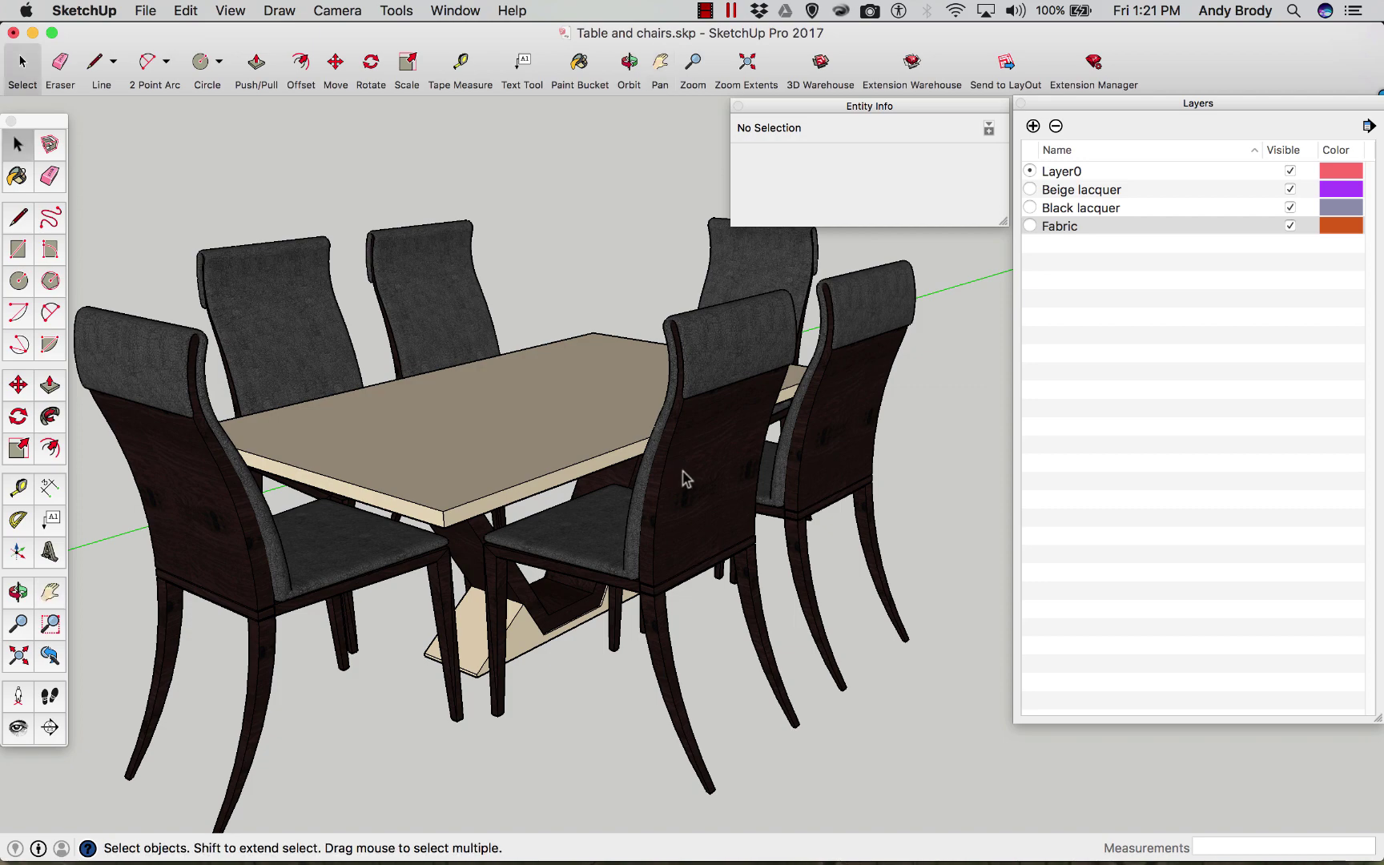
double_click(686, 479)
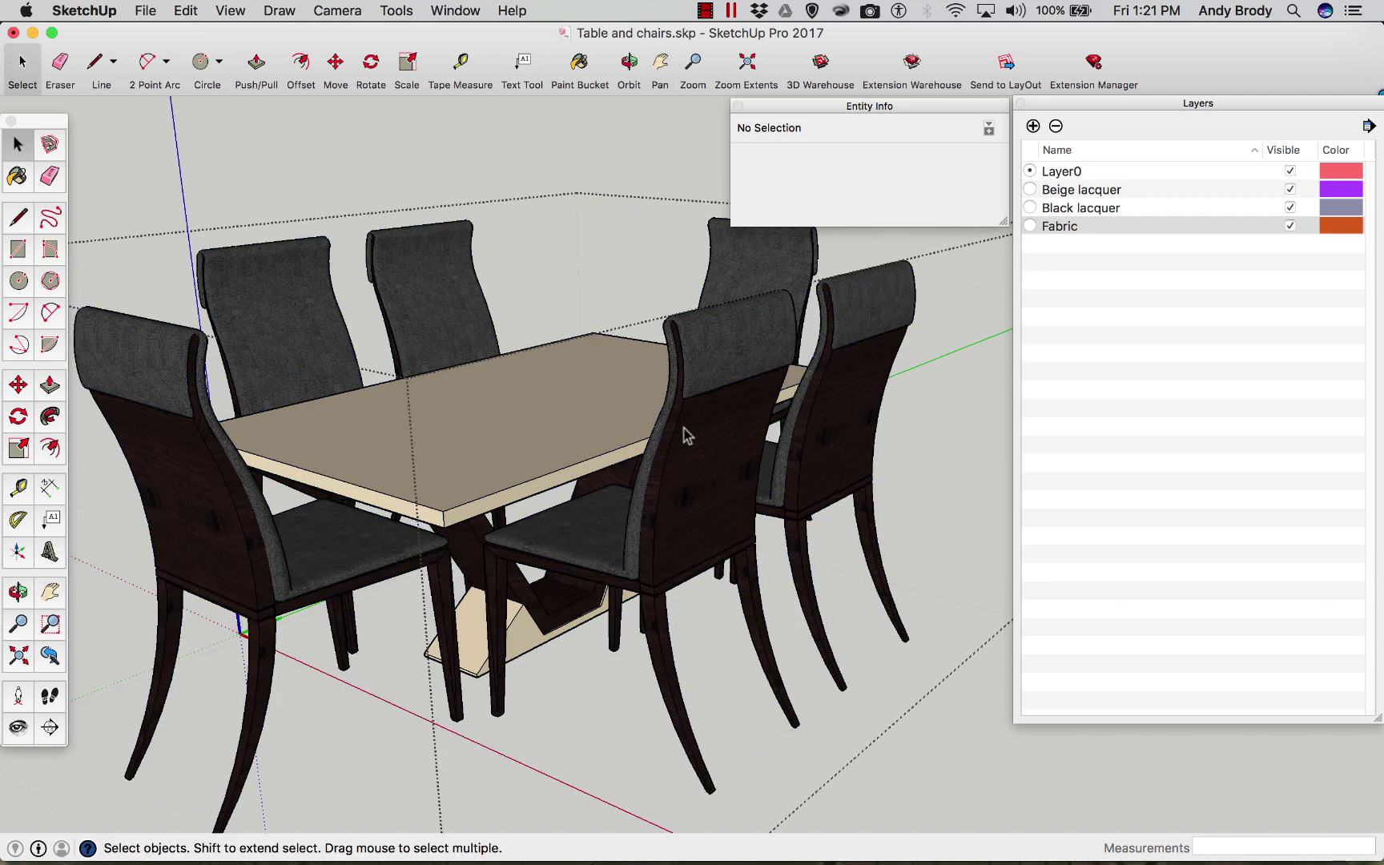
left_click(707, 453)
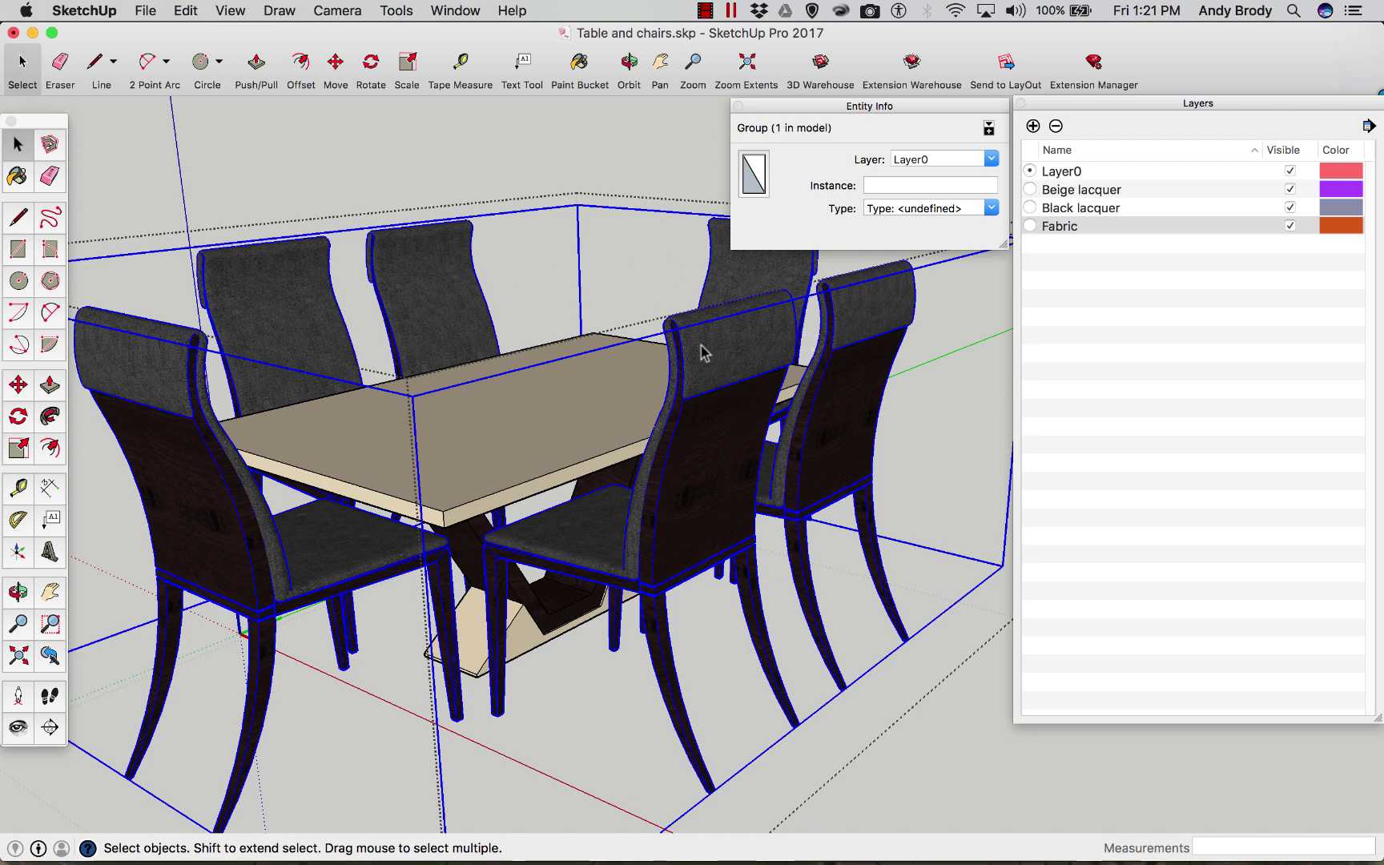
double_click(715, 405)
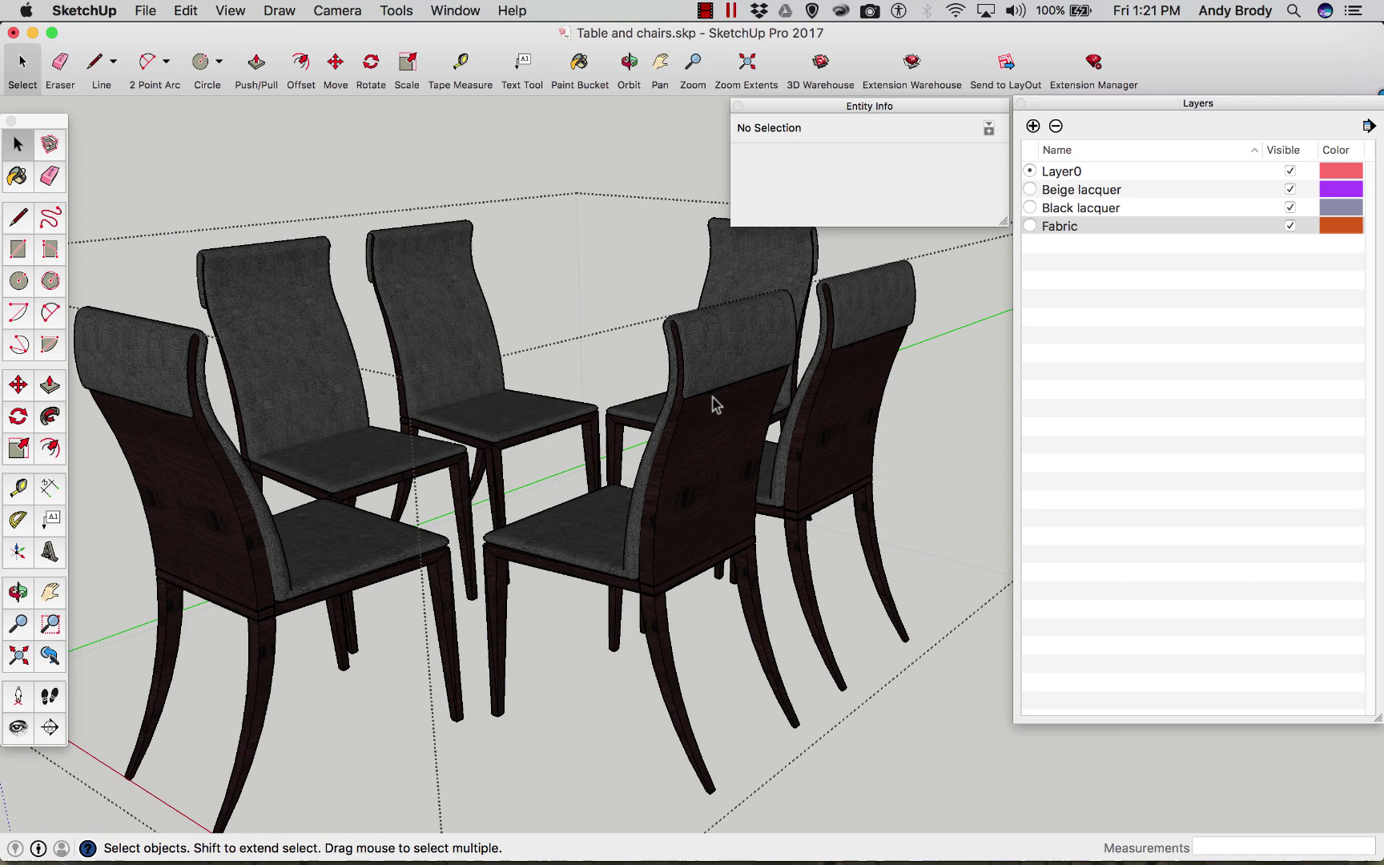
left_click(715, 408)
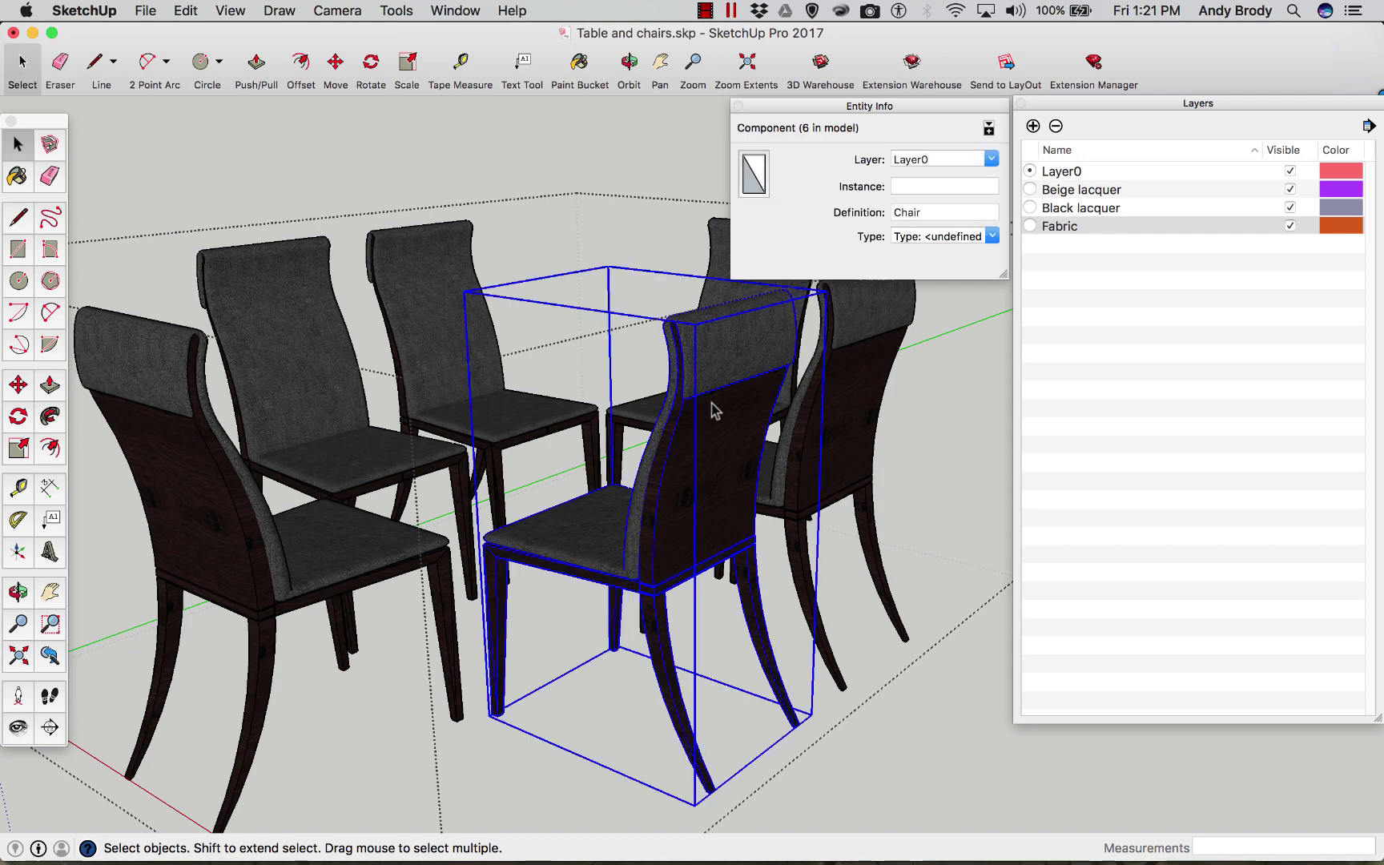
double_click(724, 452)
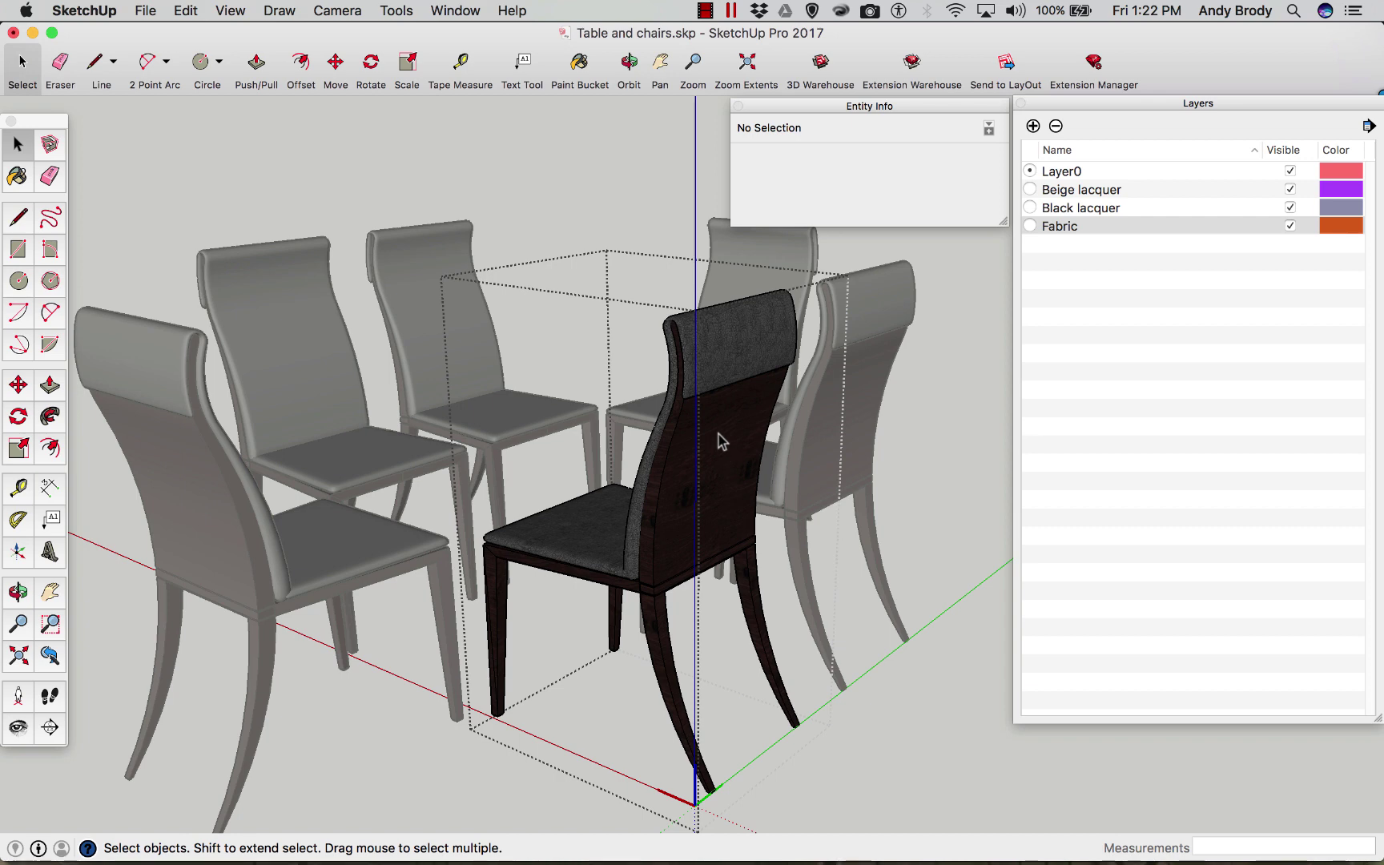
Assign all geometry inside the chair's backrest and rear legs group to the Black lacquer layer.
left_click(721, 441)
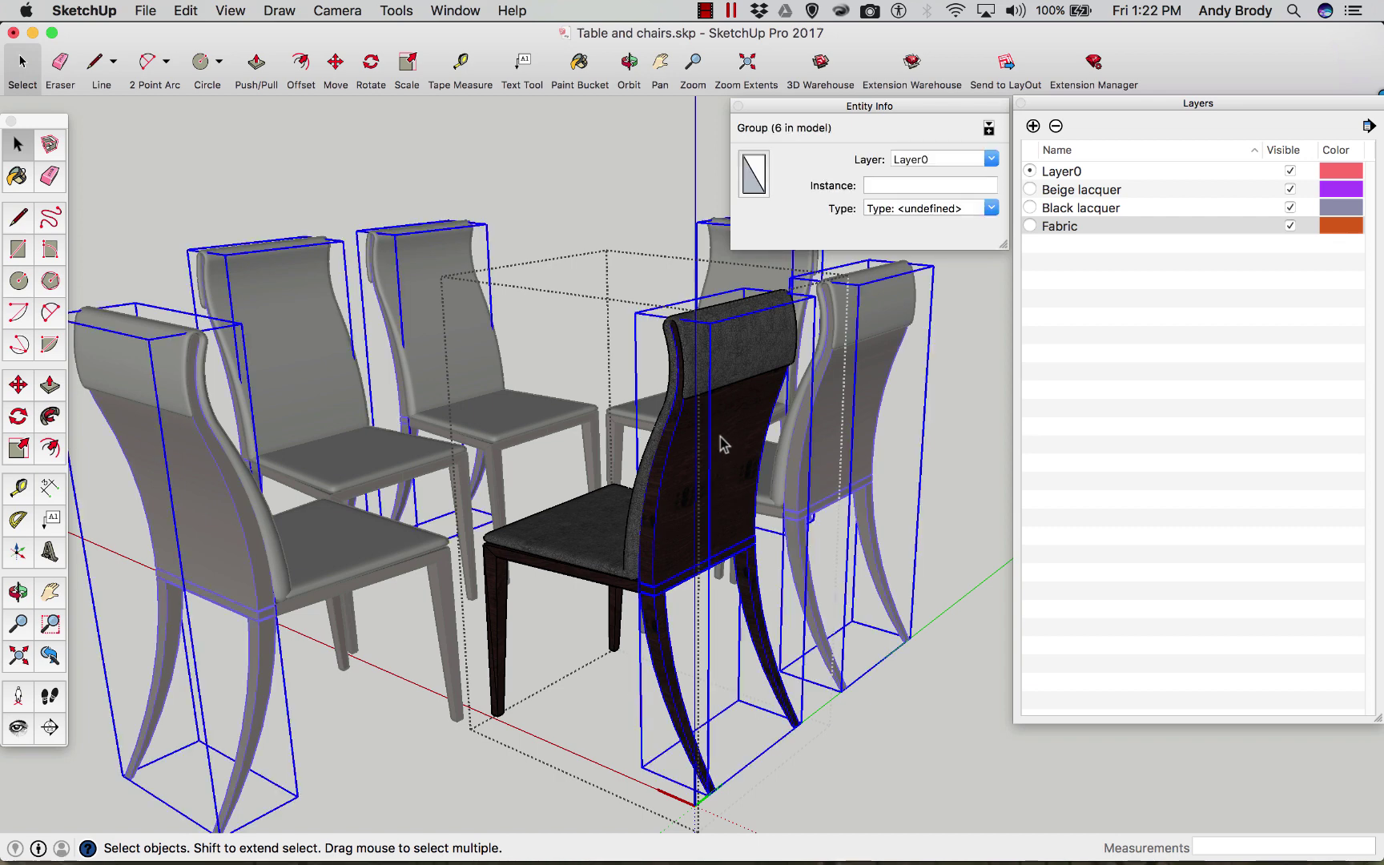
double_click(730, 451)
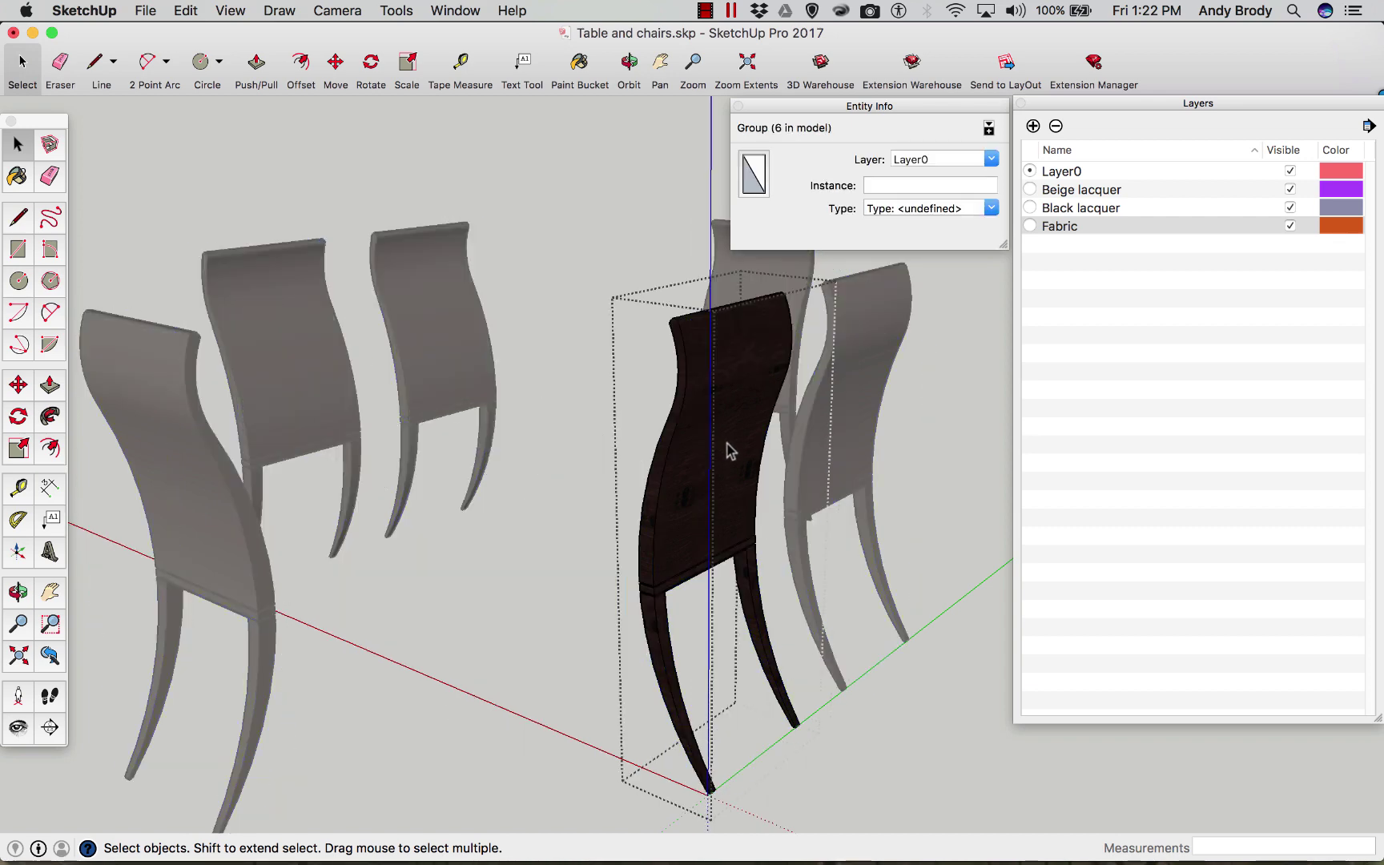
left_click(729, 449)
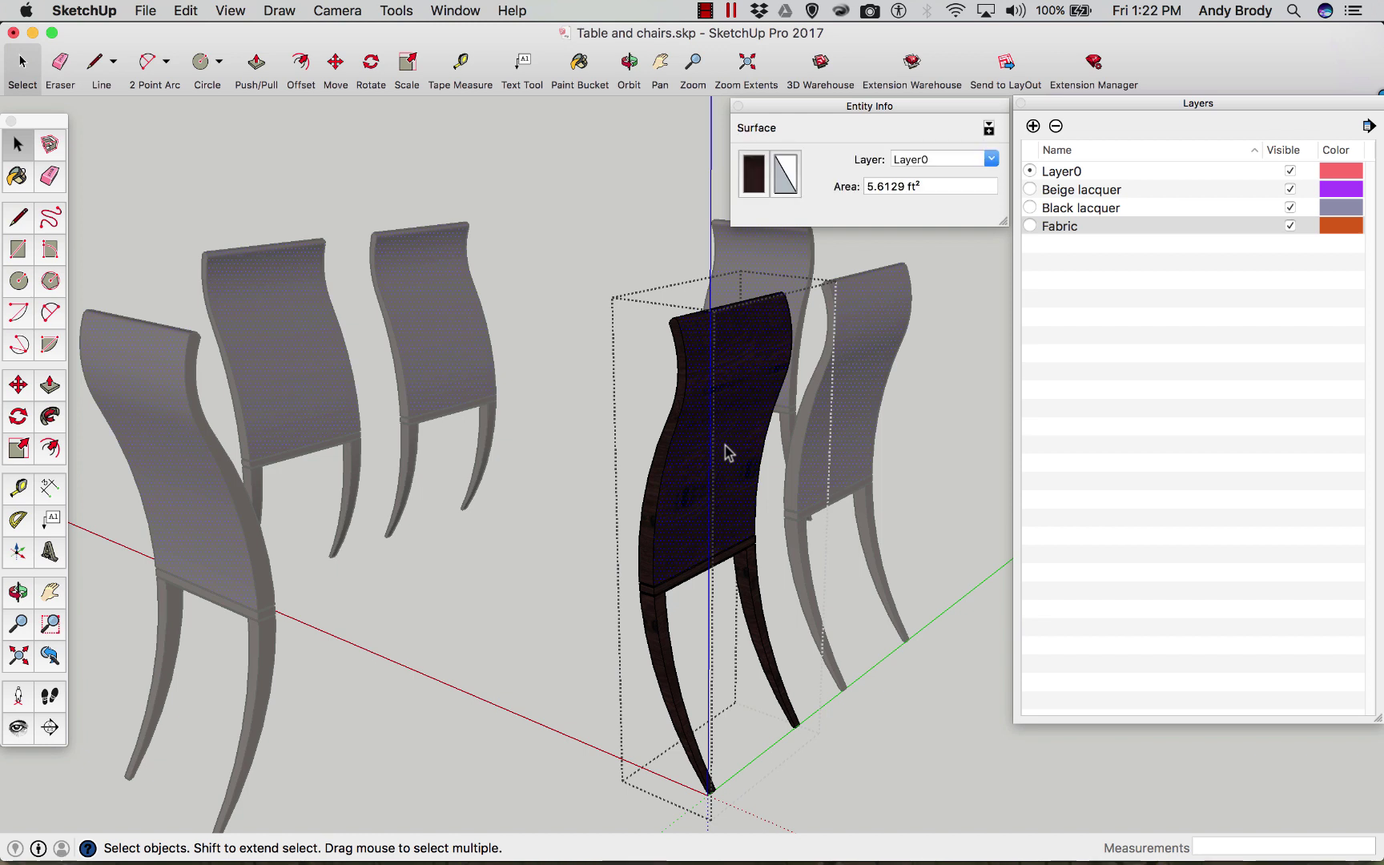
triple_click(731, 446)
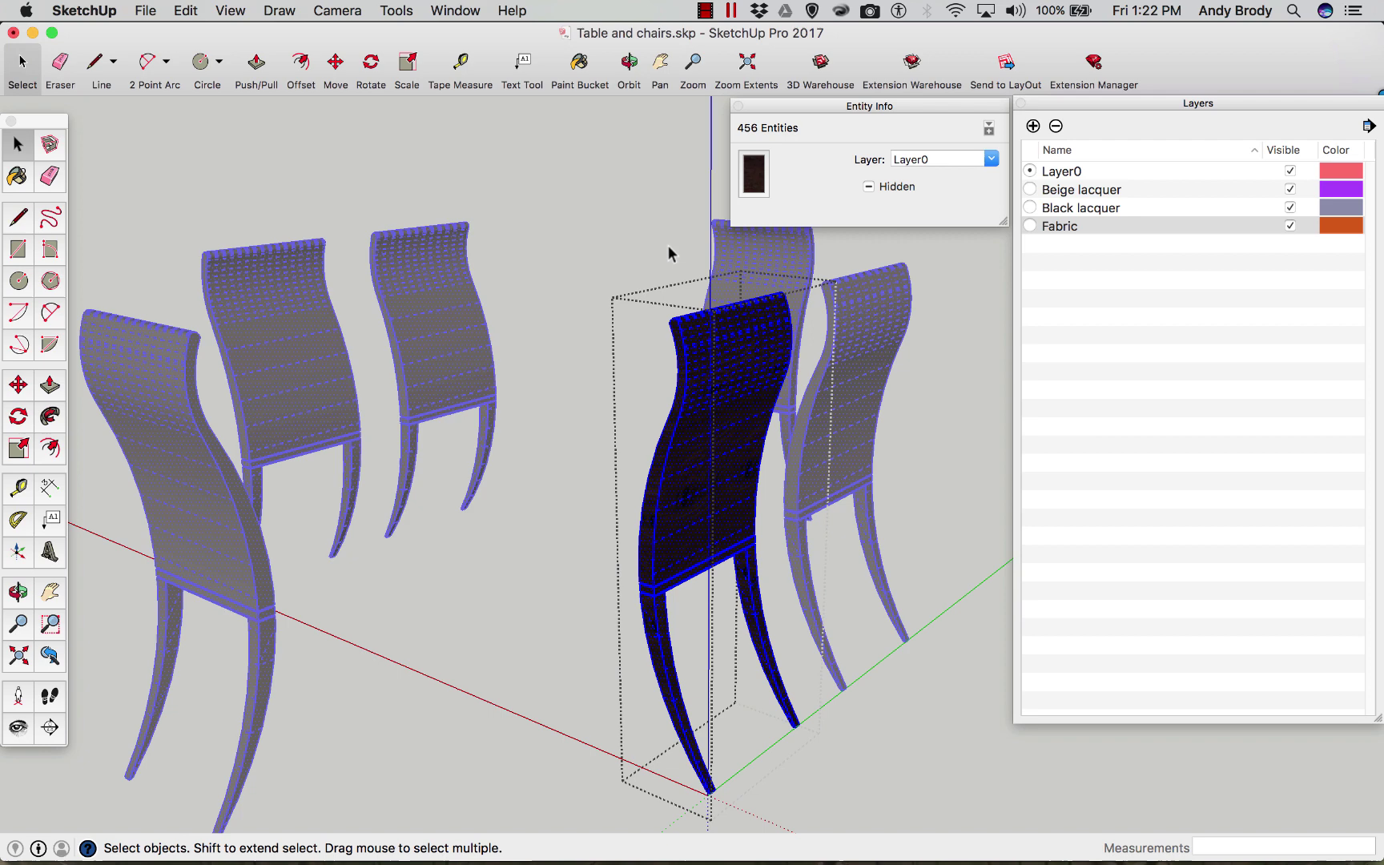
key("h")
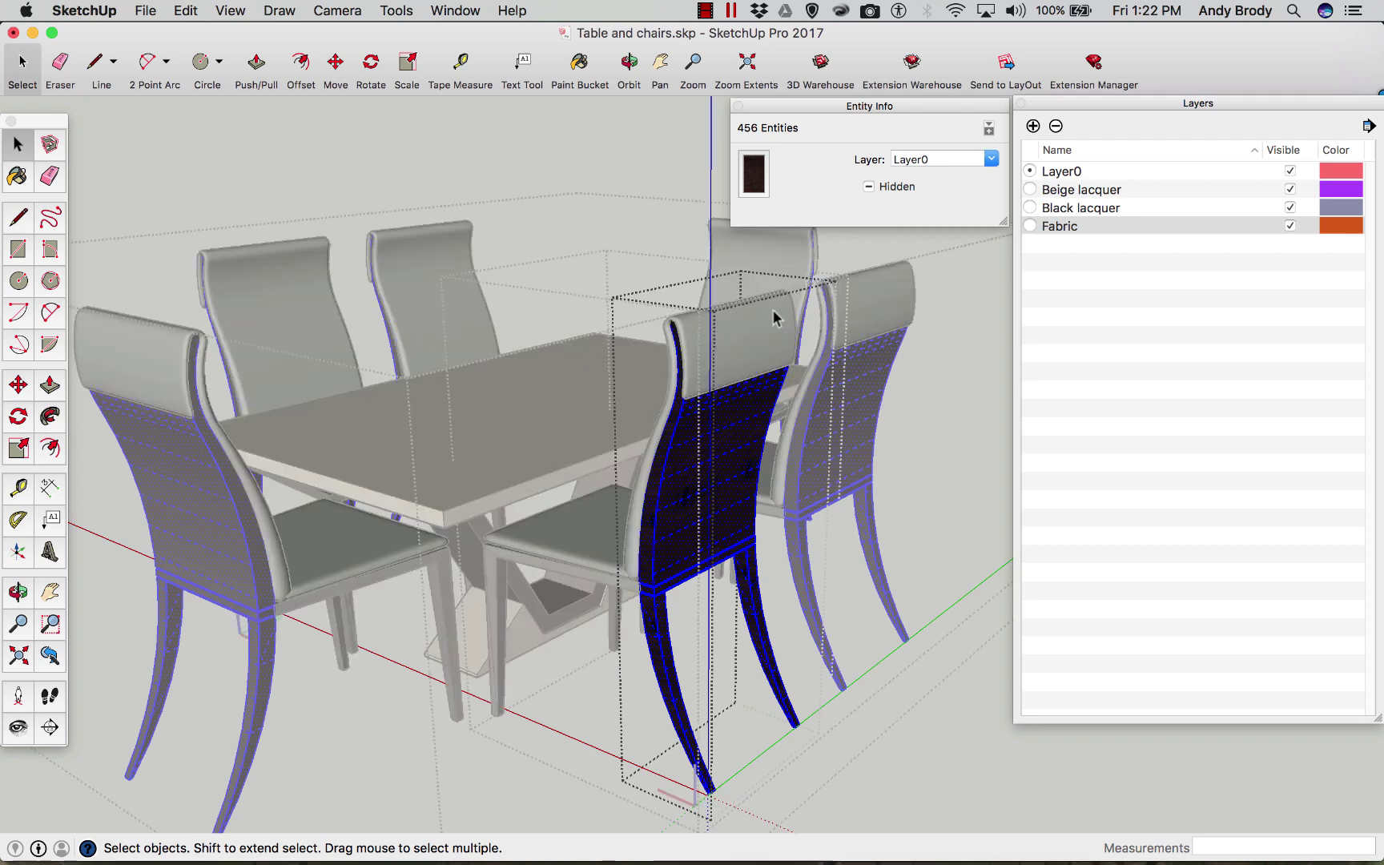
key("h")
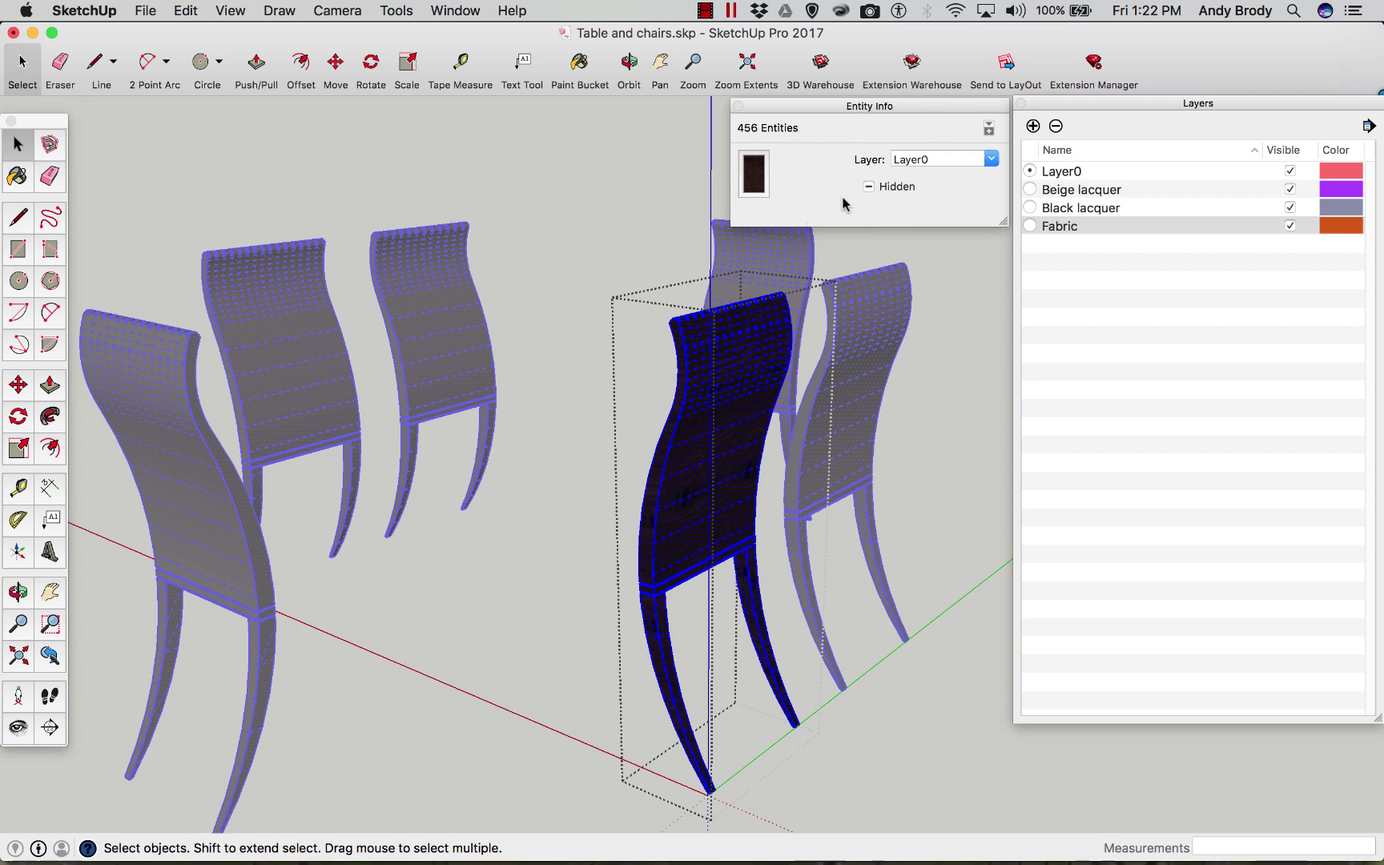
left_click(989, 160)
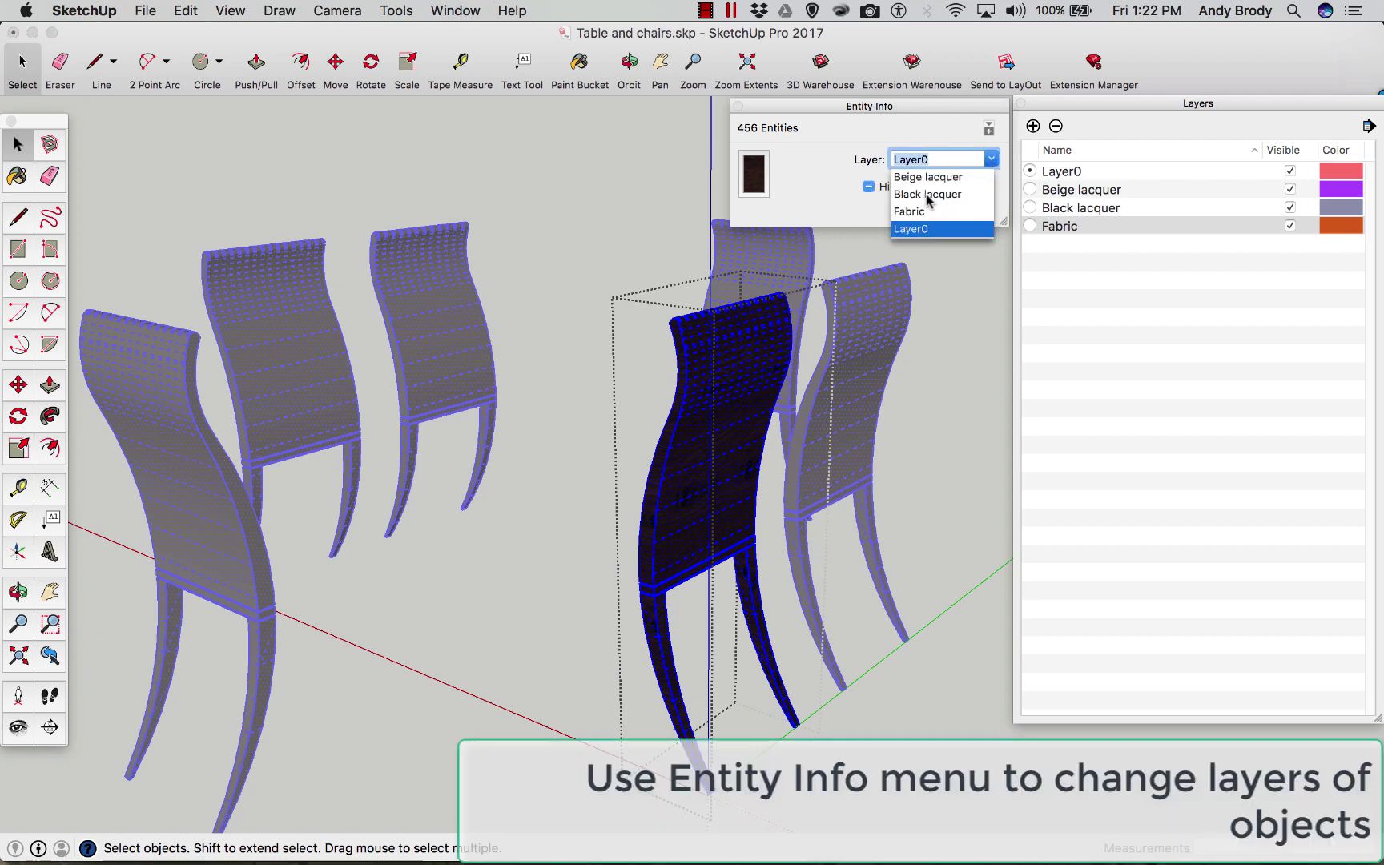
left_click(929, 195)
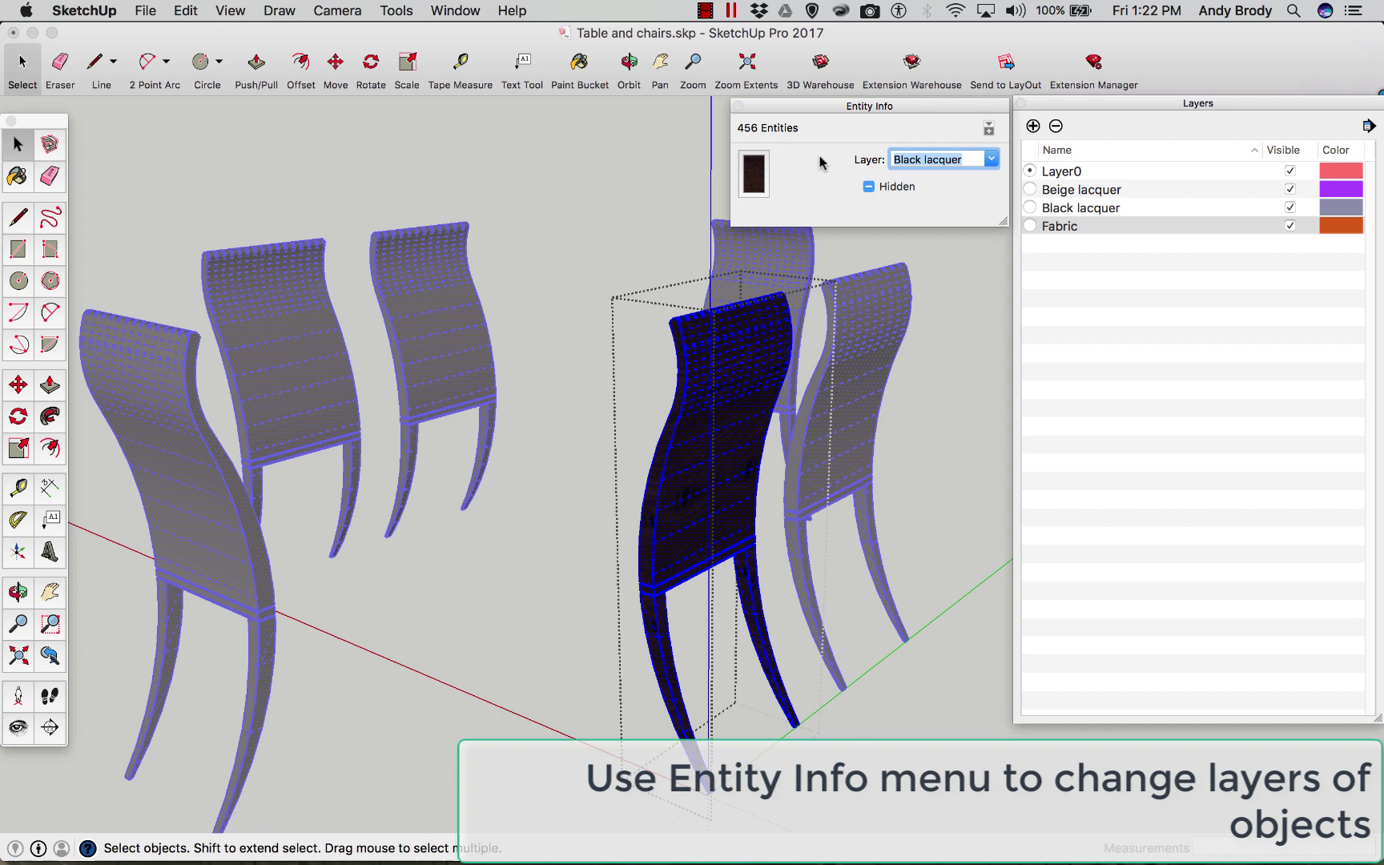
left_click(677, 150)
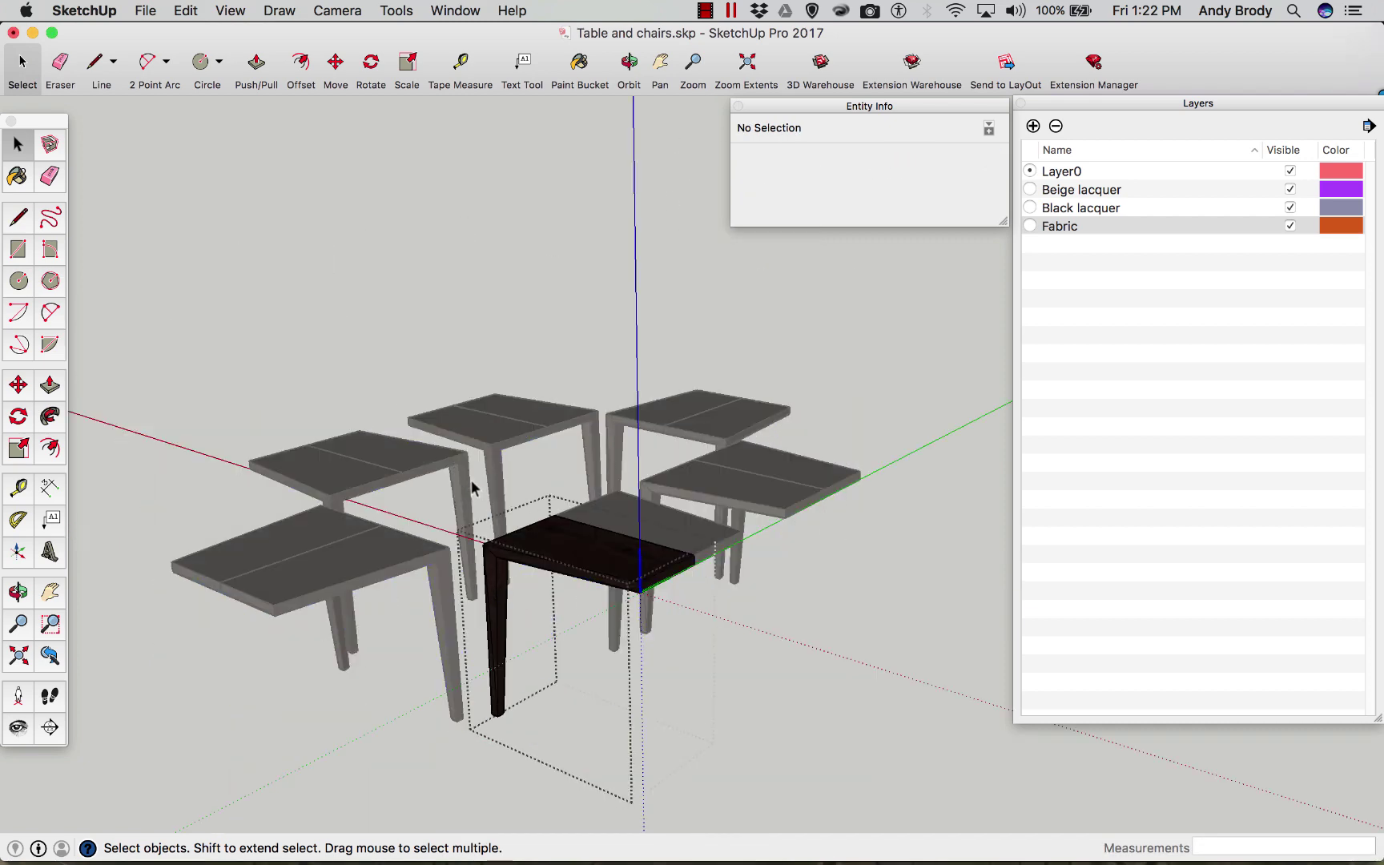
Assign all geometry inside the chair's front legs and seat frame group to the Black lacquer layer.
left_click_drag(432, 439, 740, 757)
left_click(992, 159)
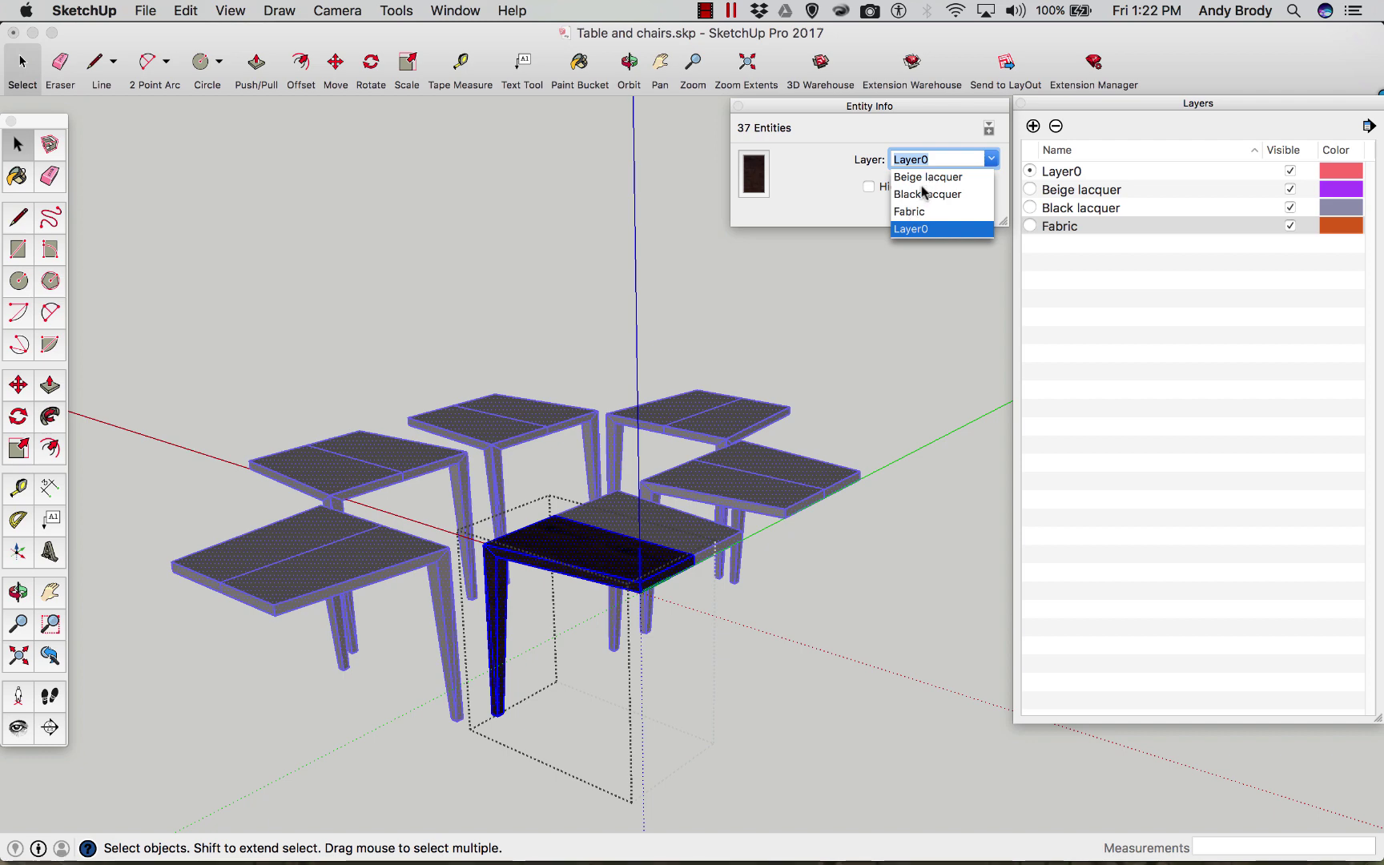
left_click(920, 193)
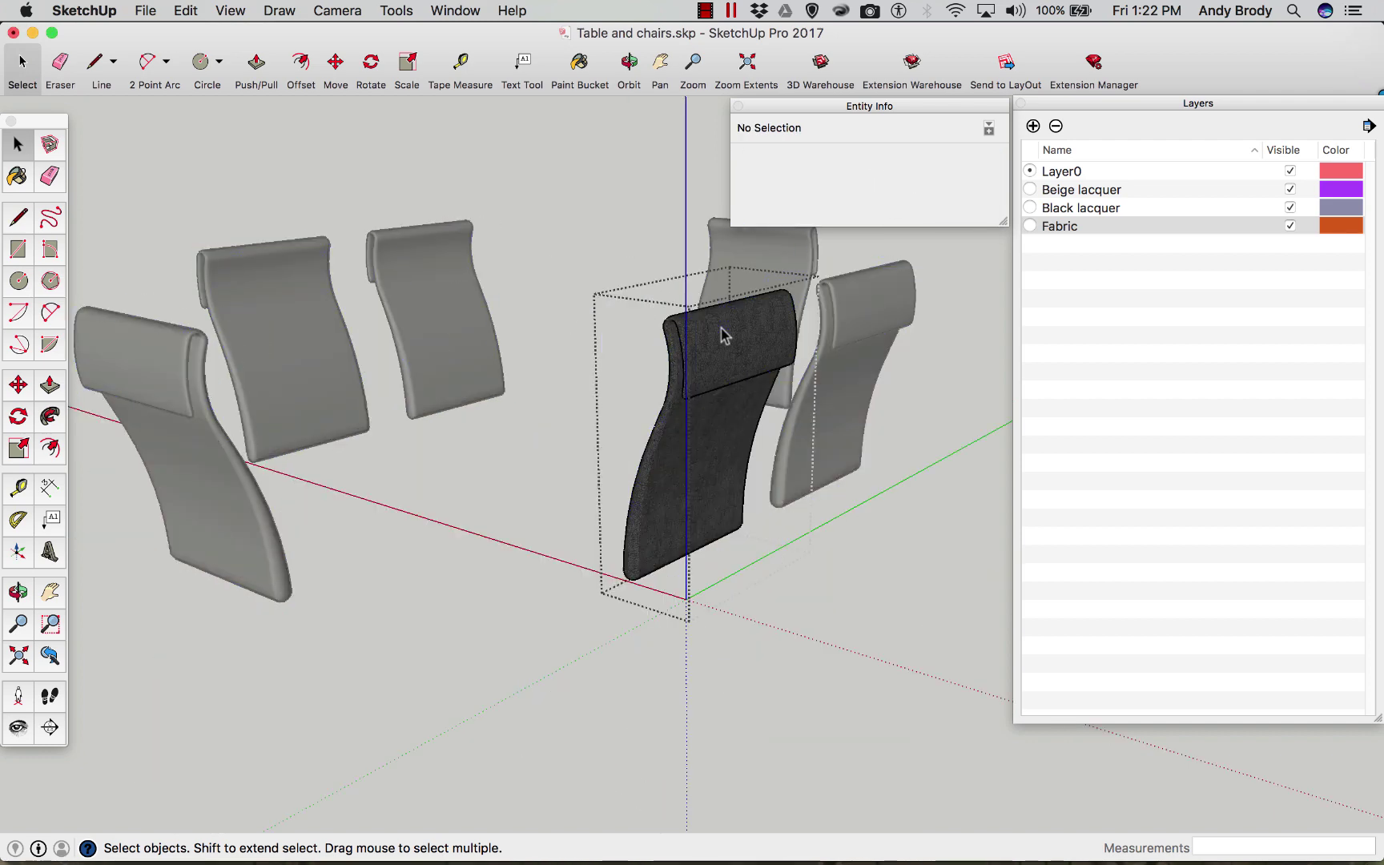
Assign all geometry inside the chair's back cushion group to the Fabric layer and leave the group.
key("super+a")
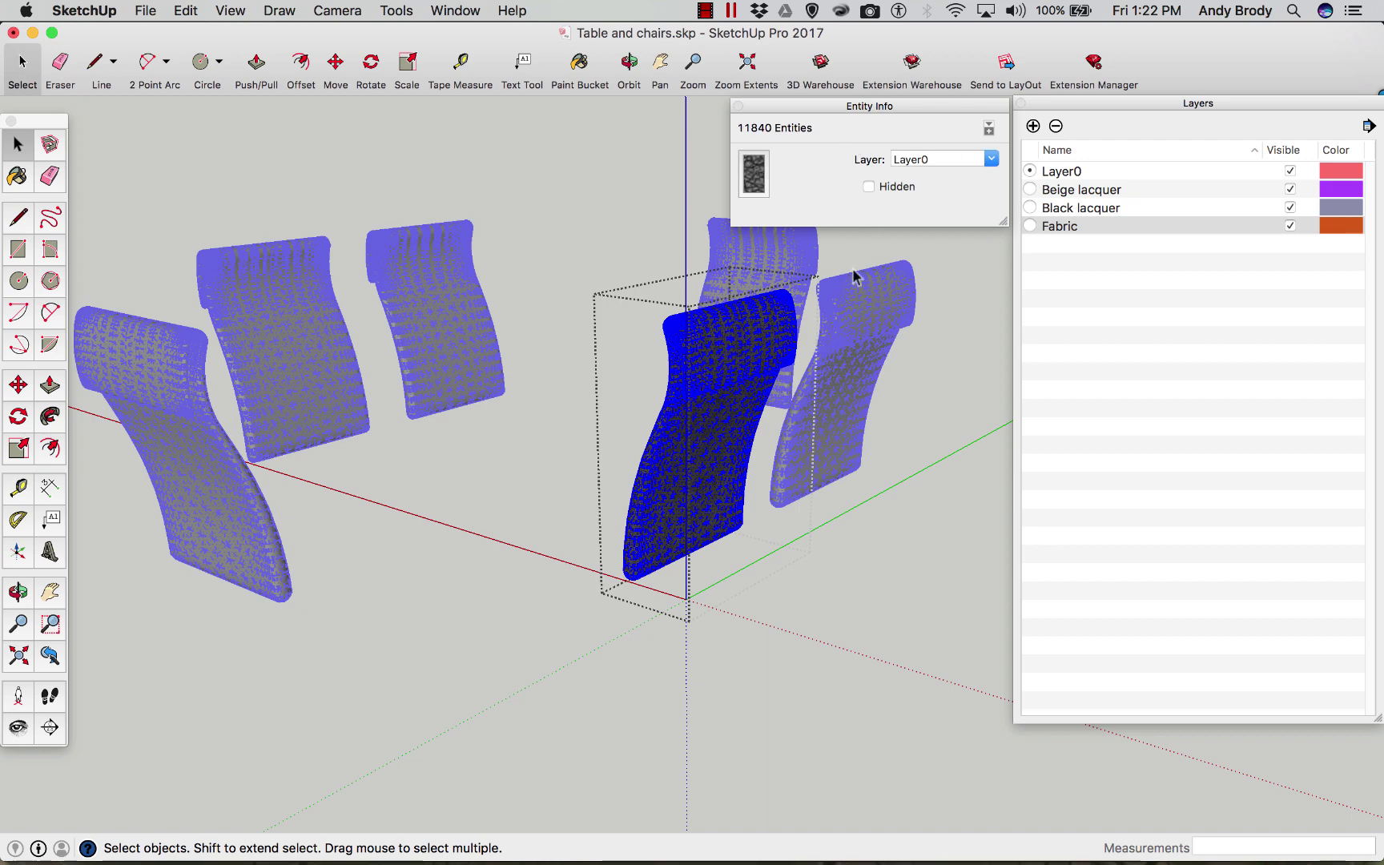
left_click(990, 159)
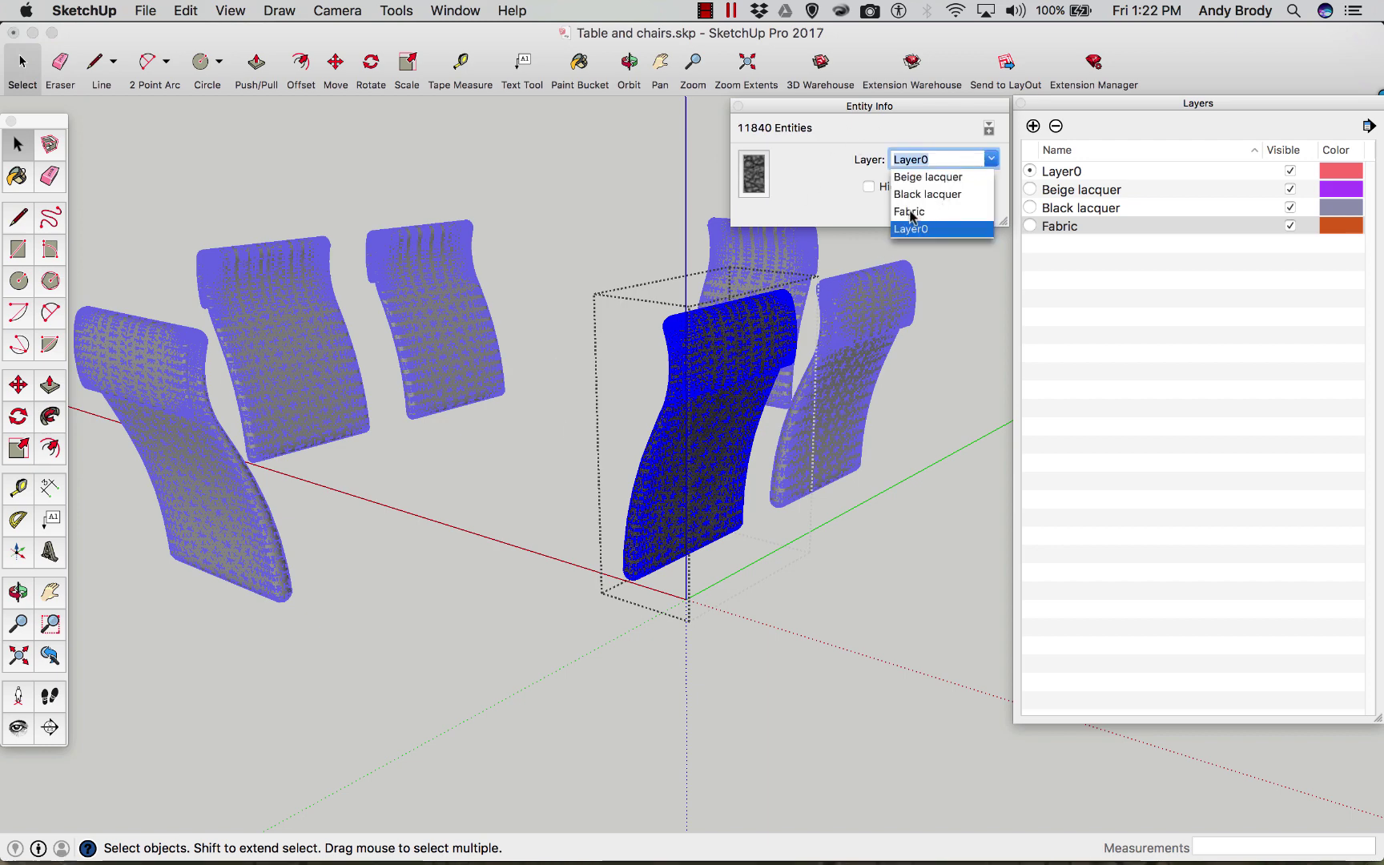
left_click(913, 213)
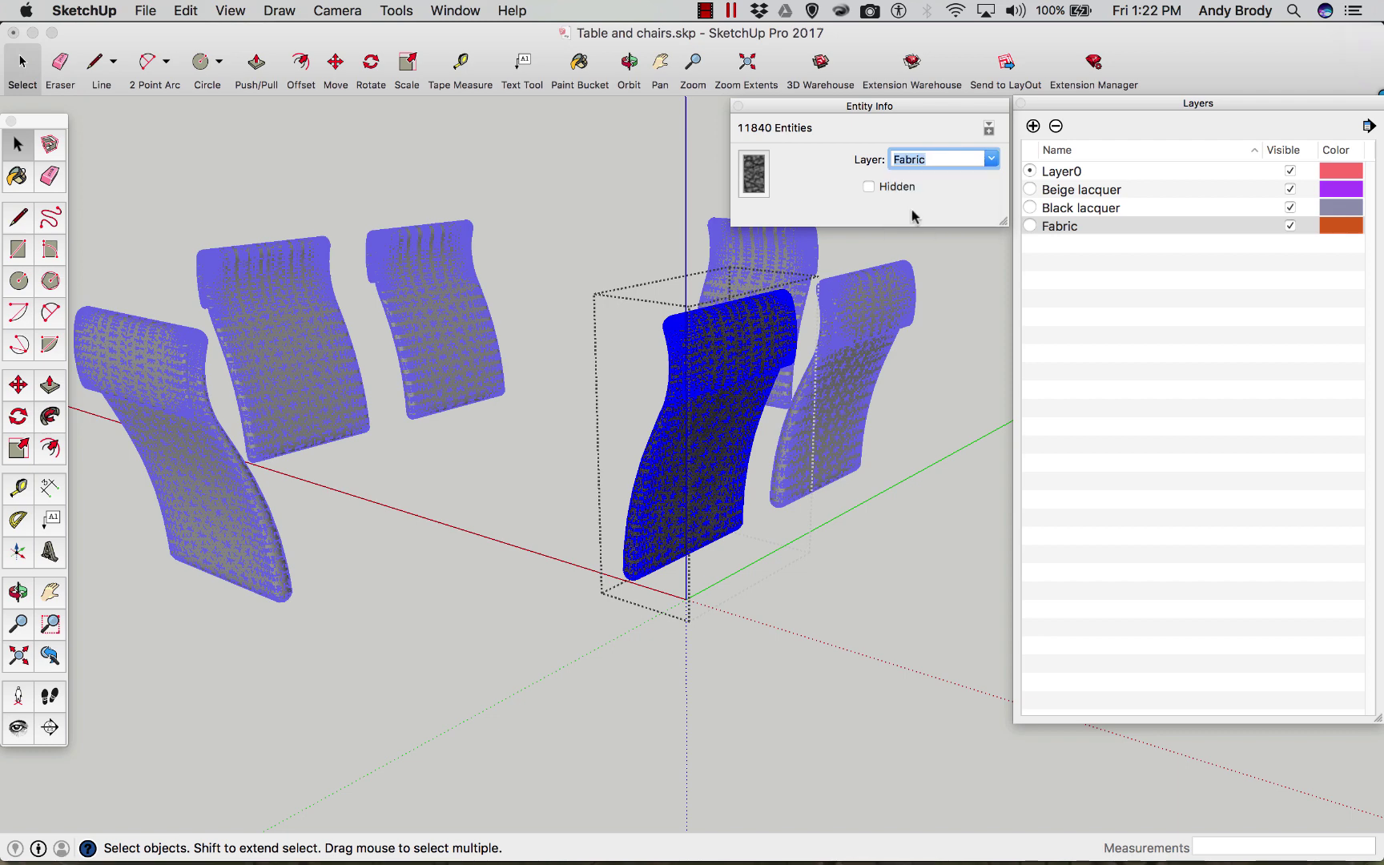
left_click(636, 176)
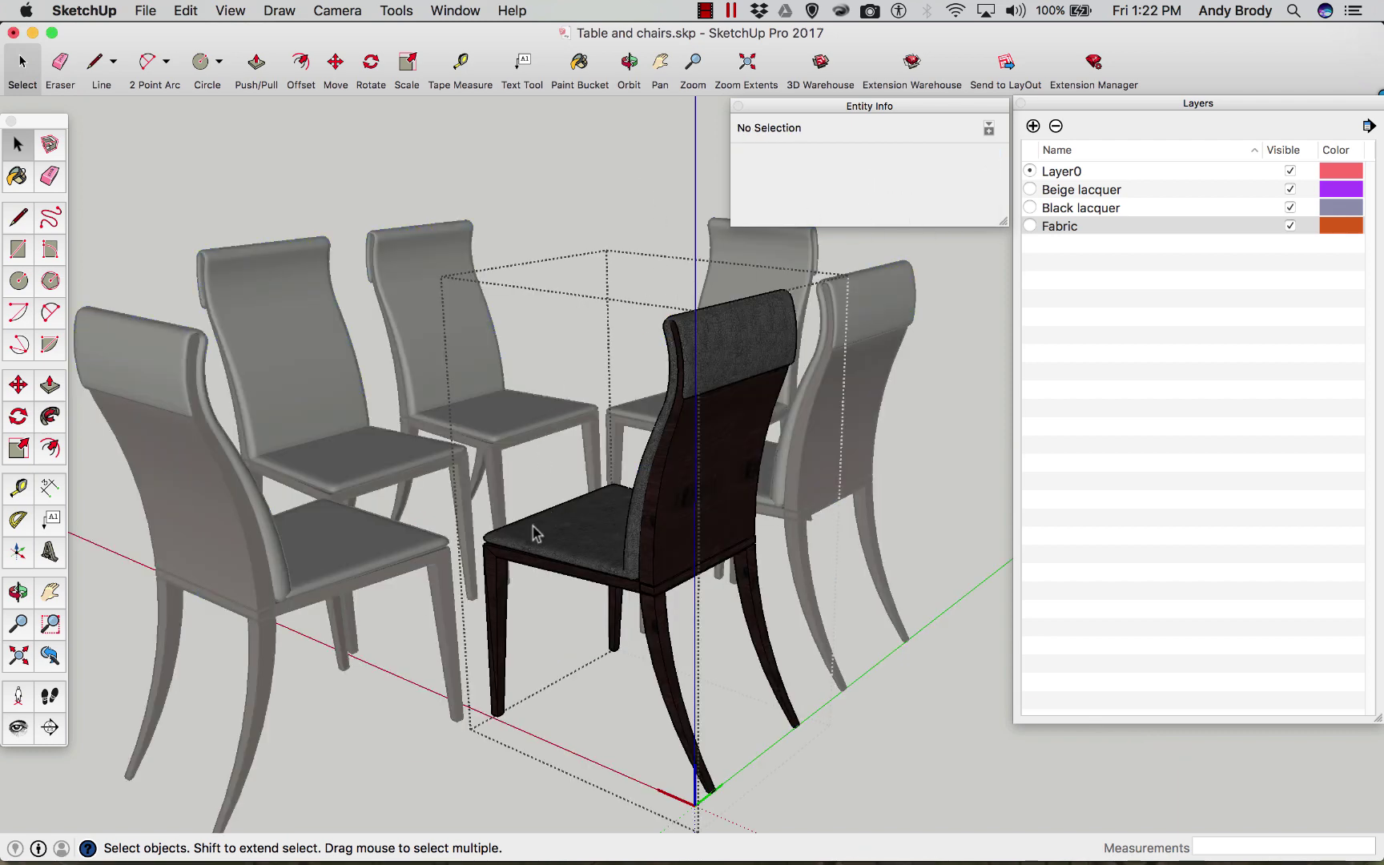
Assign all geometry inside the chair's seat cushion group to the Fabric layer and leave the chair.
left_click(555, 536)
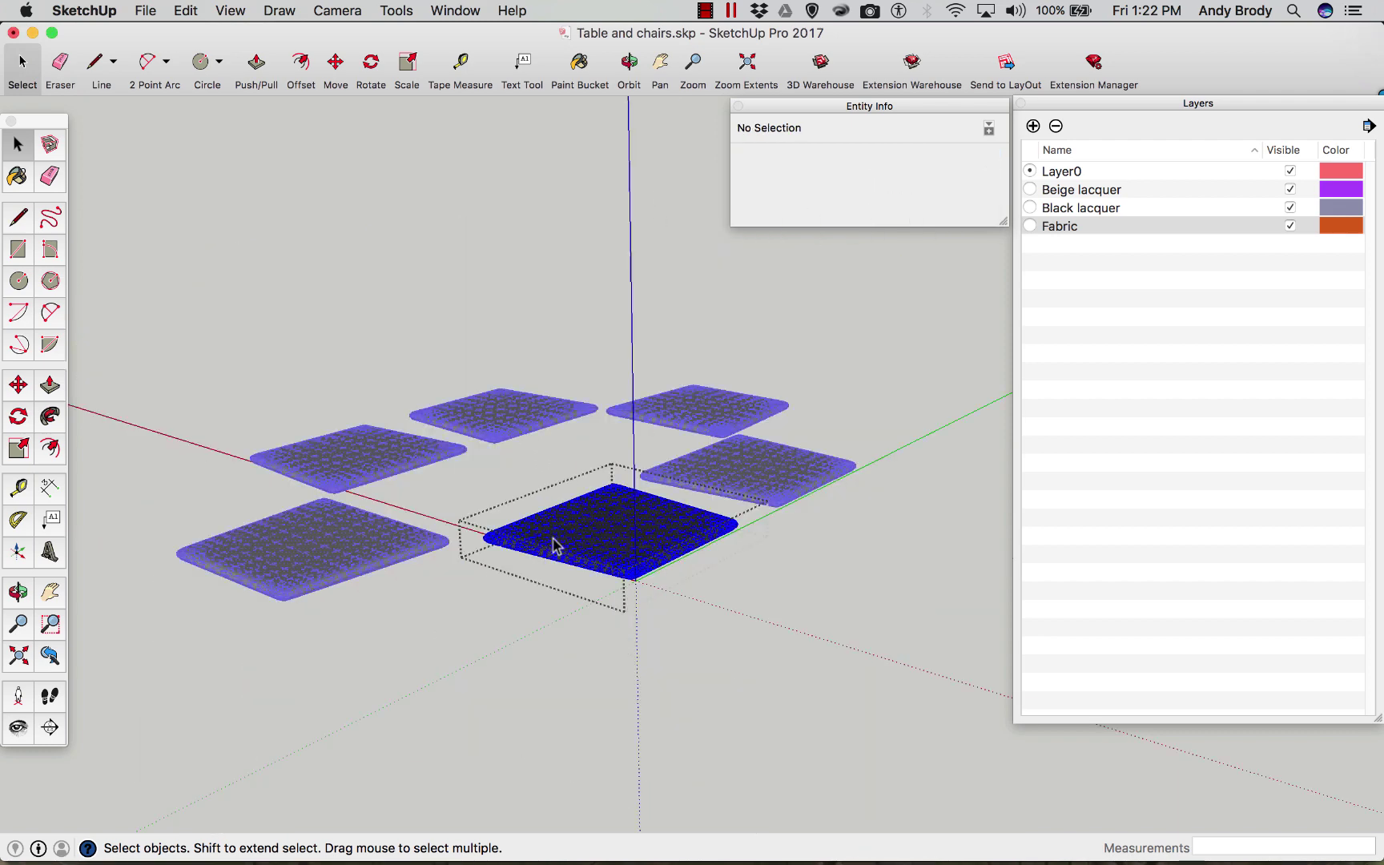
left_click(940, 162)
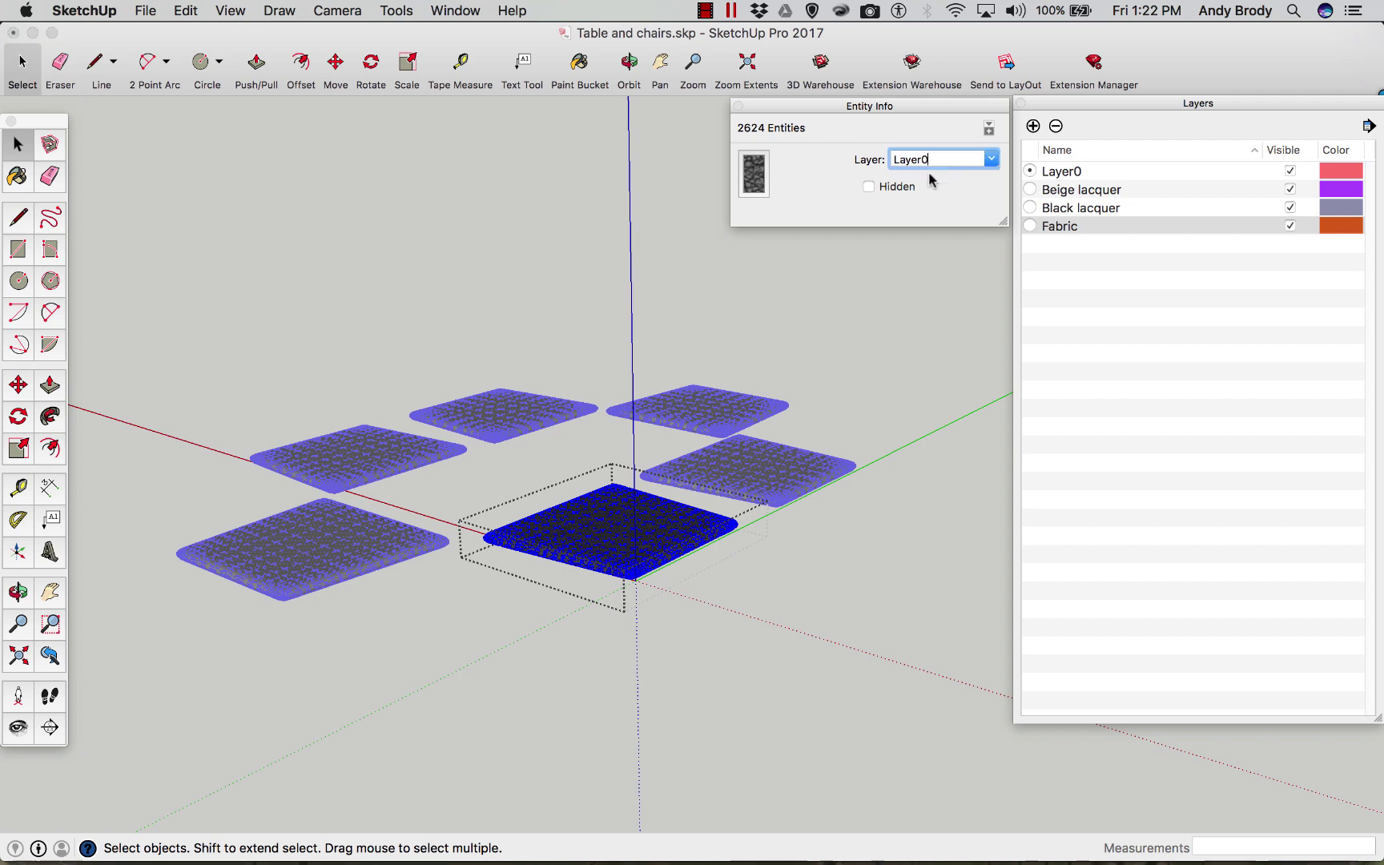
left_click(985, 164)
left_click(909, 211)
left_click(544, 288)
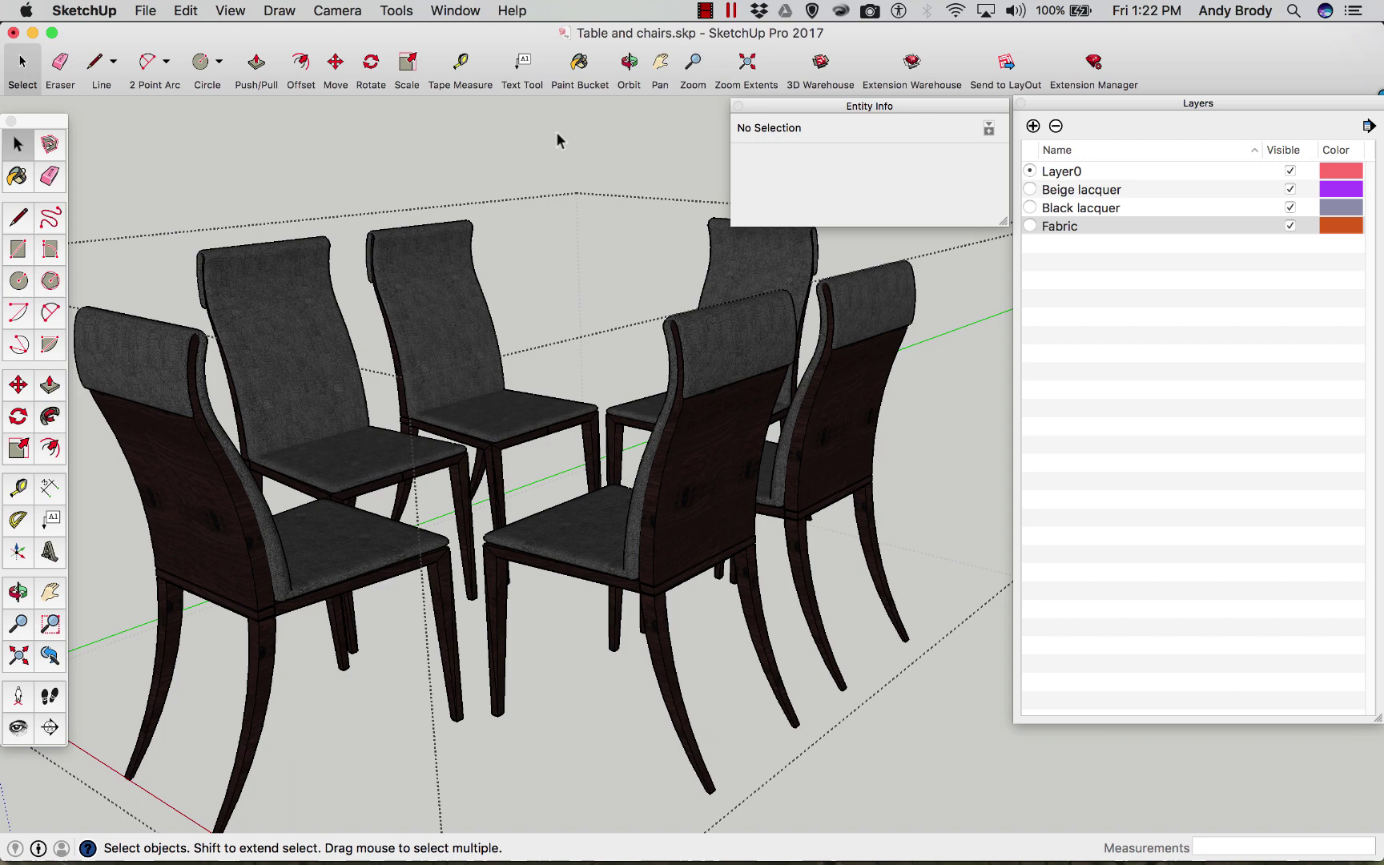
Open the table group and assign all geometry inside its tabletop to the Beige lacquer layer.
left_click(556, 428)
double_click(556, 429)
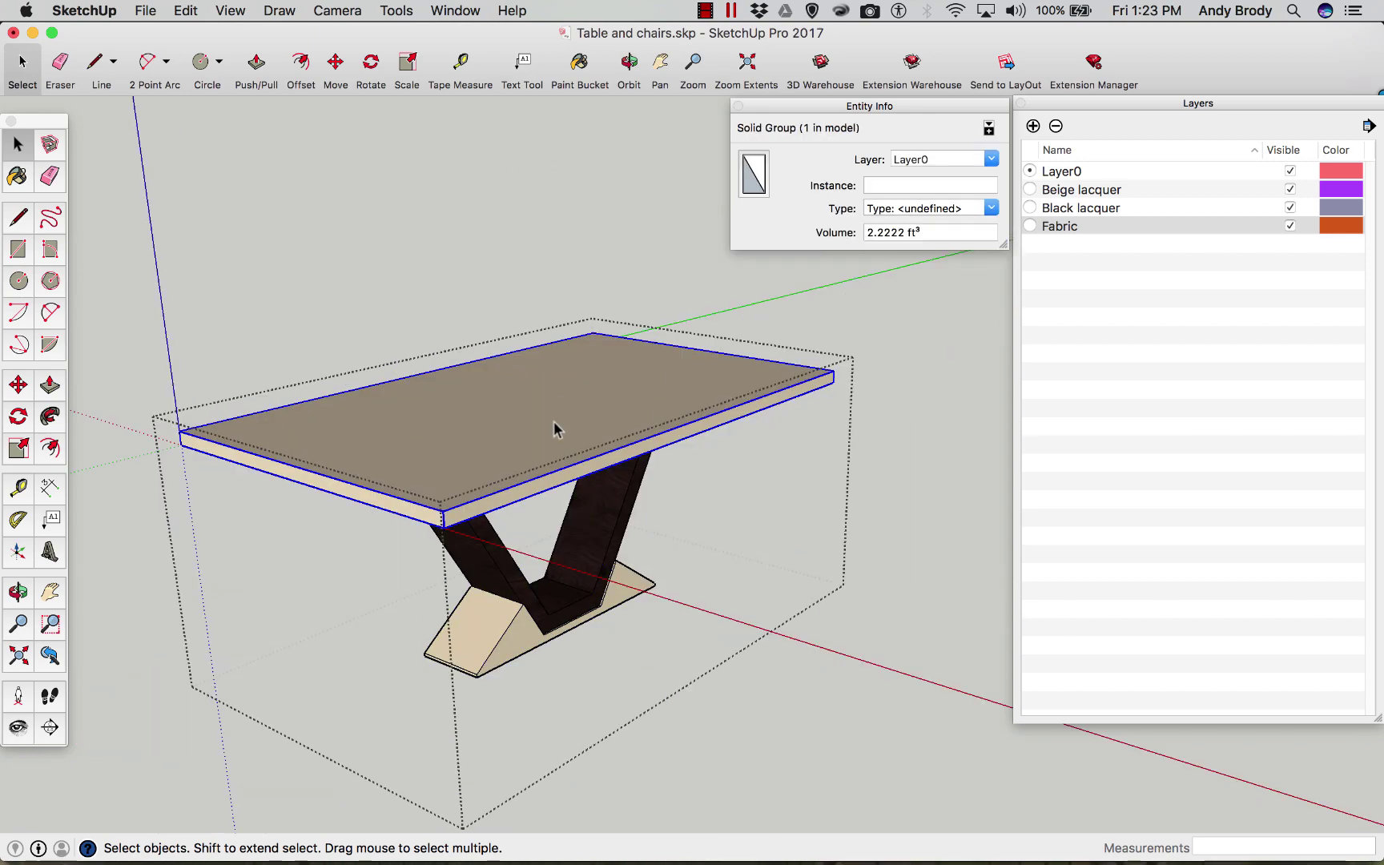
double_click(526, 426)
double_click(524, 424)
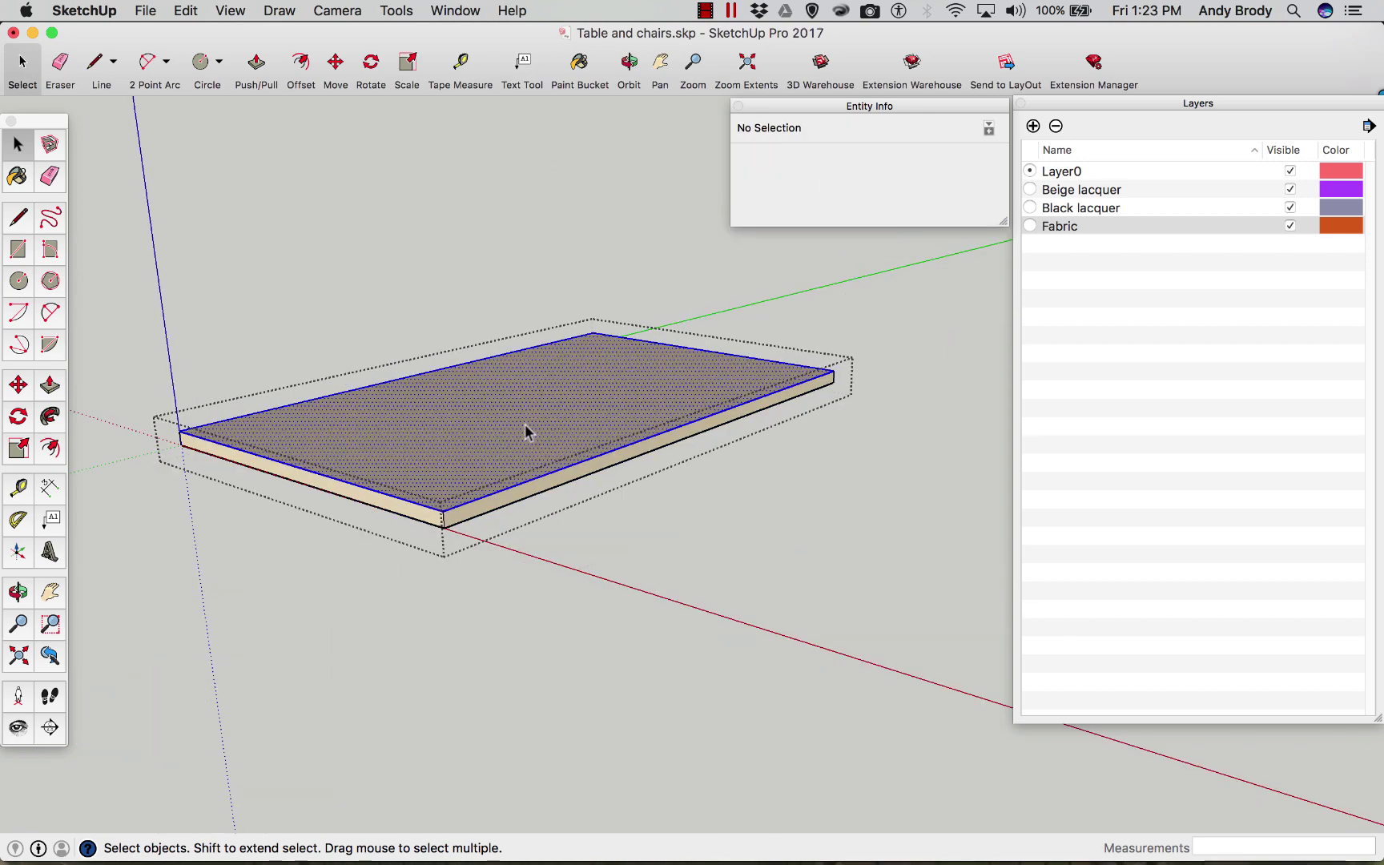
triple_click(524, 424)
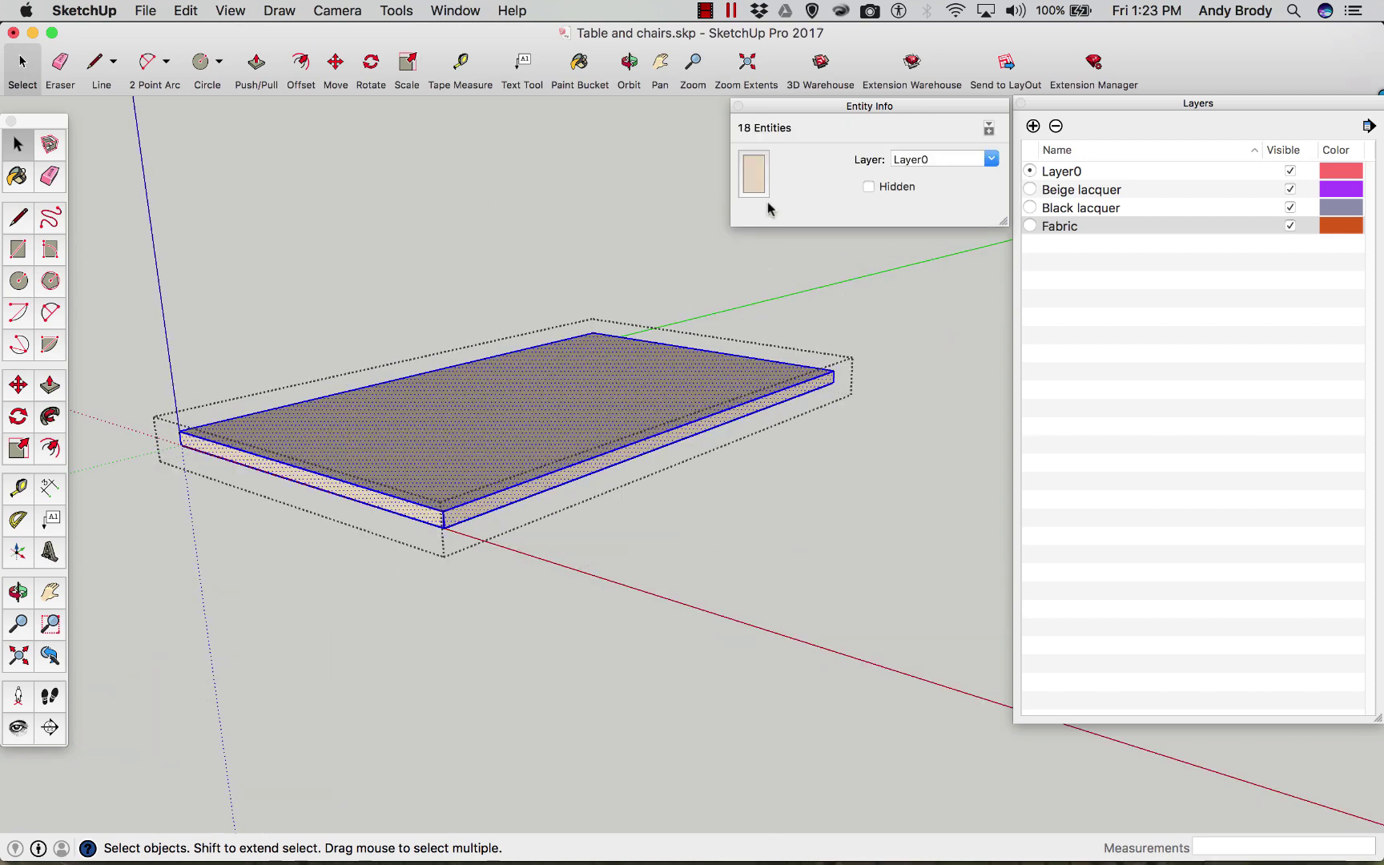
left_click(991, 159)
left_click(917, 177)
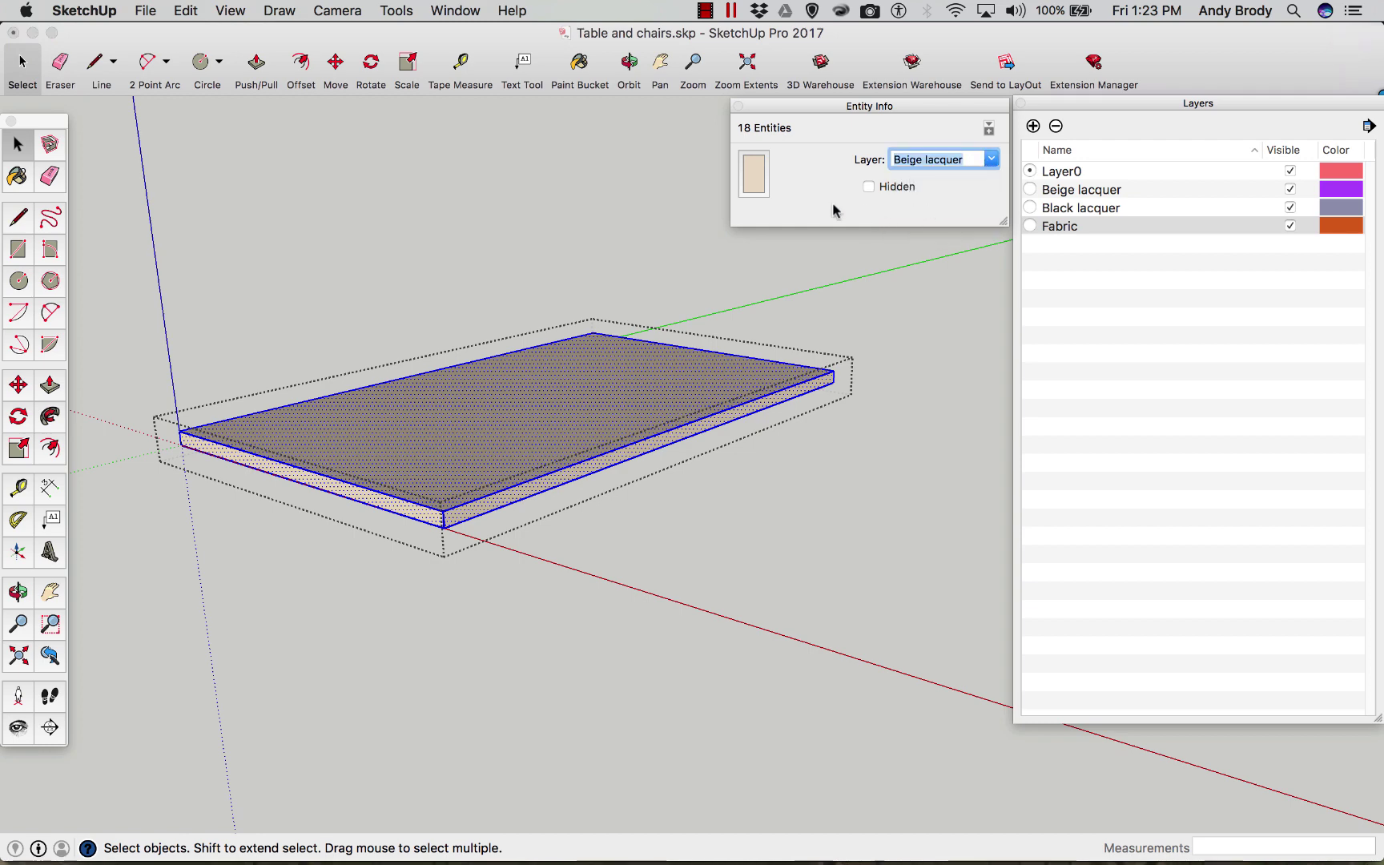
left_click(640, 197)
Assign all geometry inside the table's V-shaped support to the Black lacquer layer and leave that group.
double_click(627, 521)
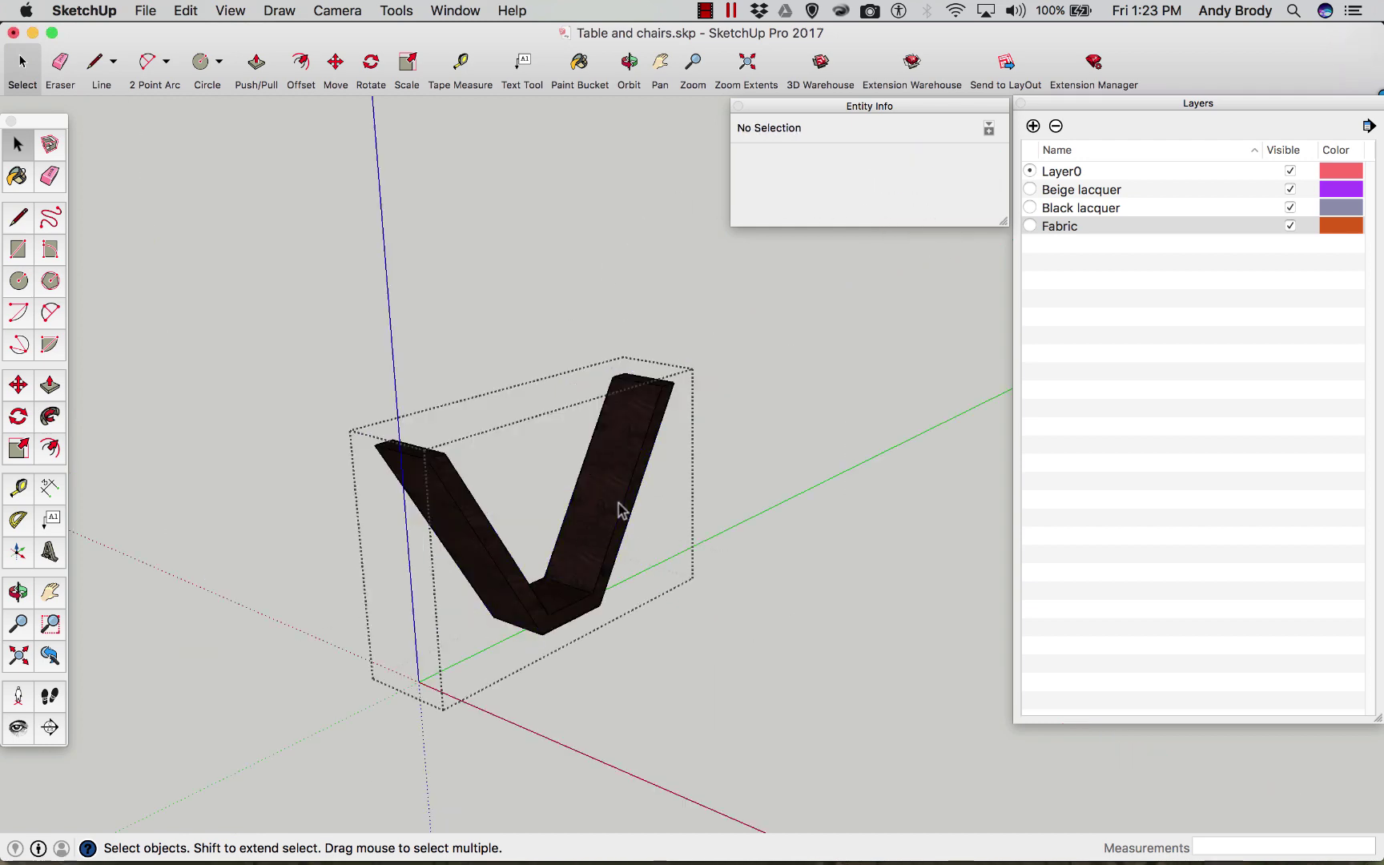
triple_click(618, 504)
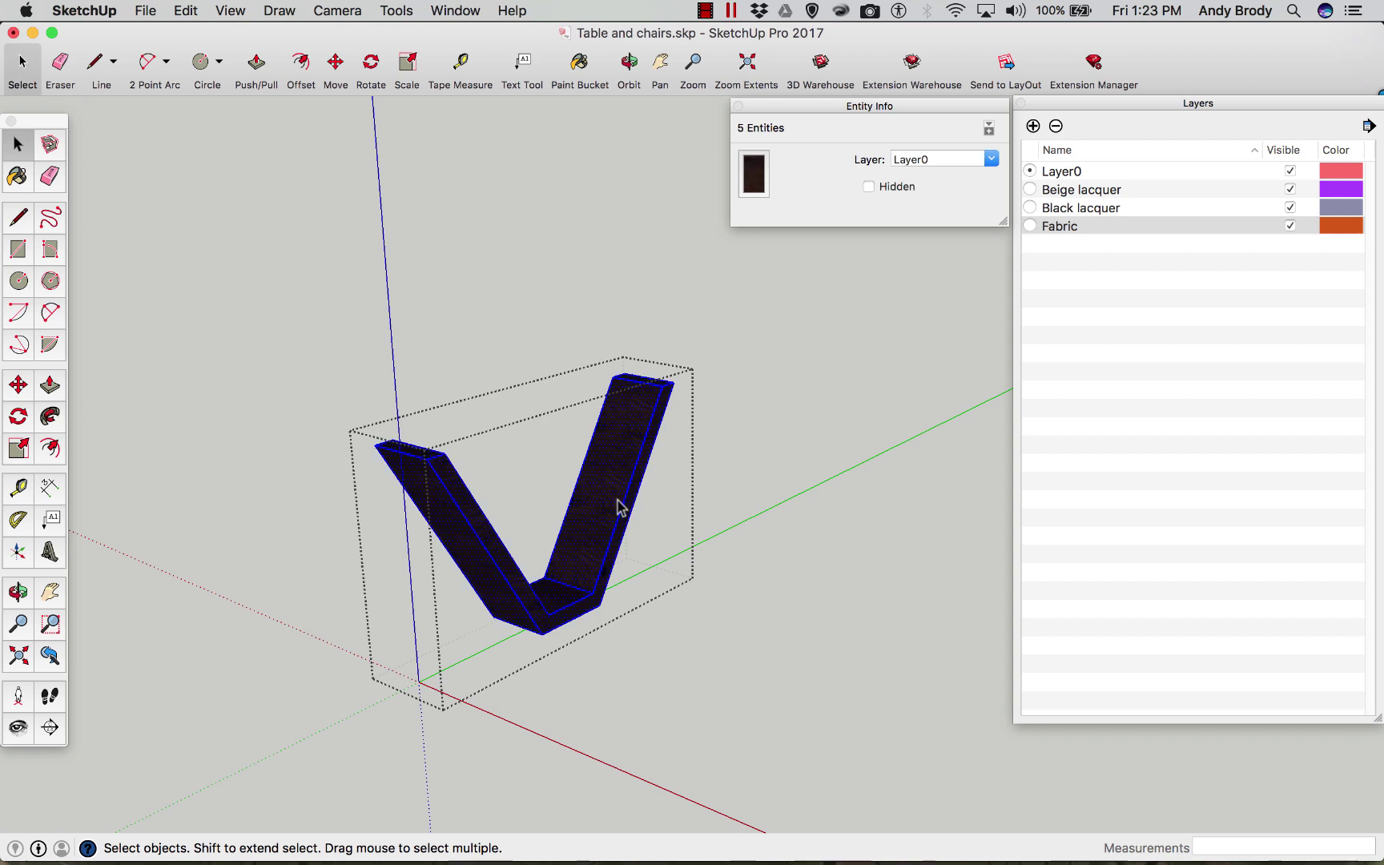
left_click(994, 159)
left_click(944, 195)
left_click(611, 306)
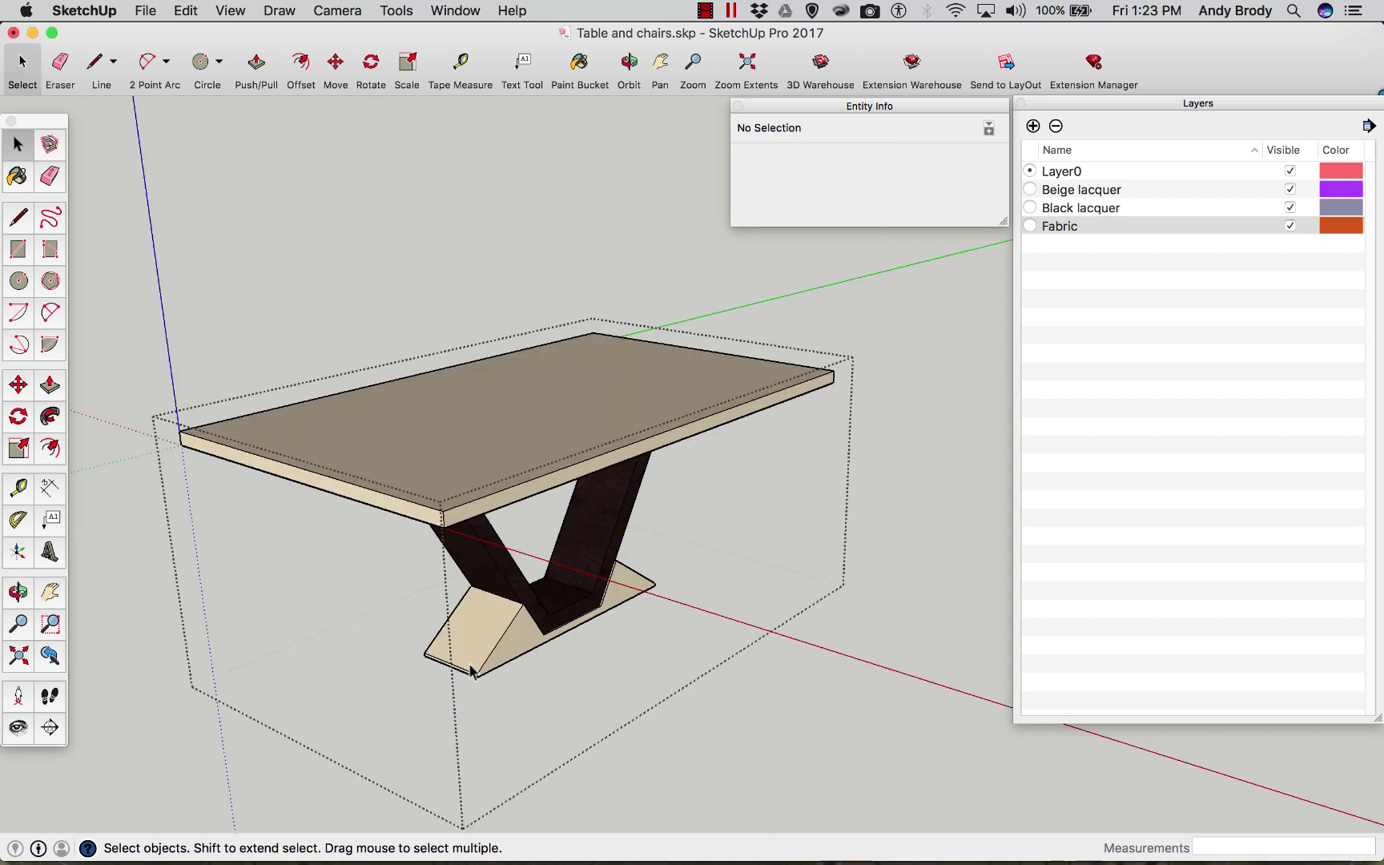
Assign all geometry inside the table's base to the Beige lacquer layer.
double_click(437, 597)
triple_click(437, 596)
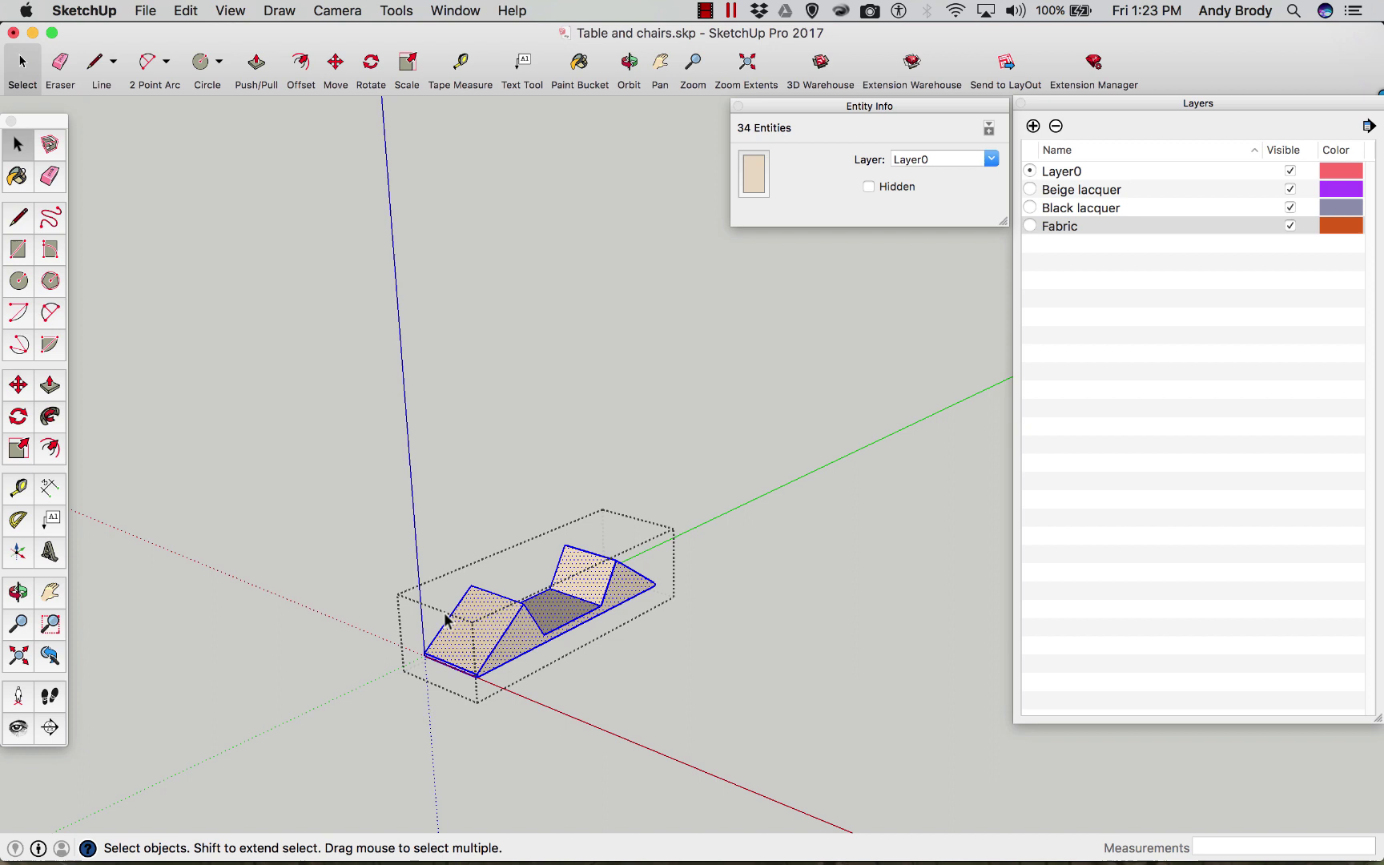
left_click(443, 622)
triple_click(482, 604)
left_click(994, 159)
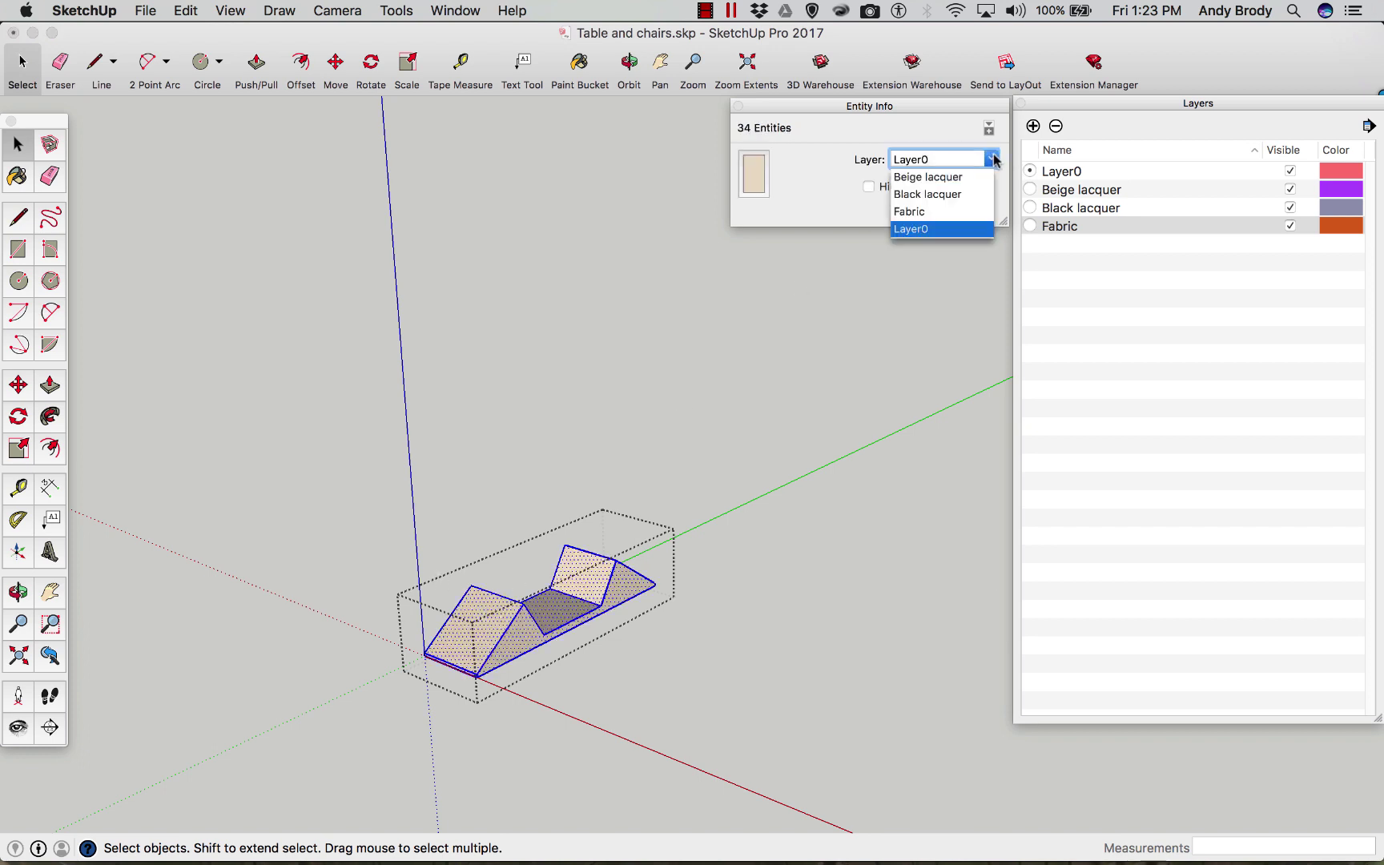
left_click(933, 178)
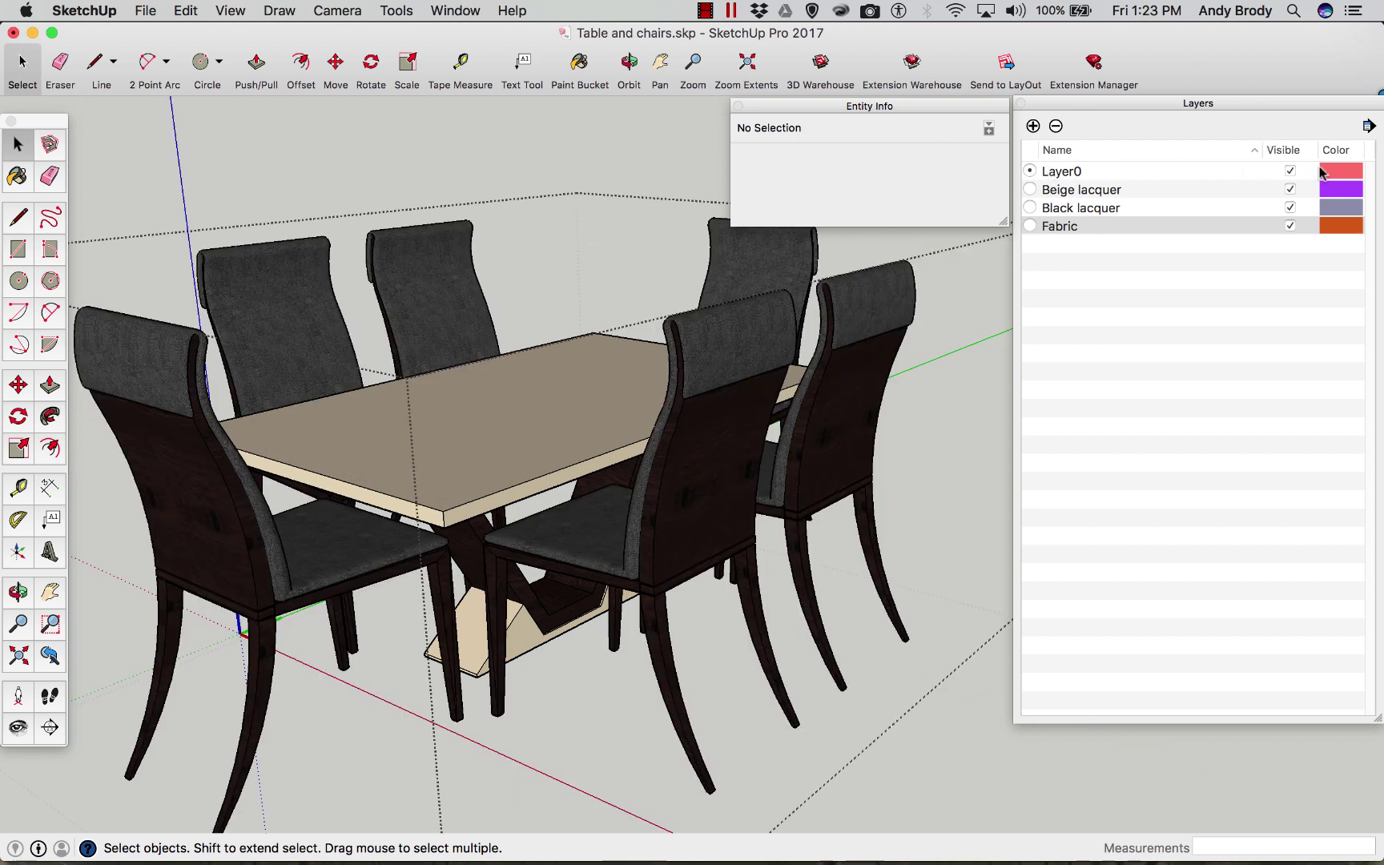
Turn on Color by Layer and change the Fabric layer's color to Teal.
left_click(1368, 127)
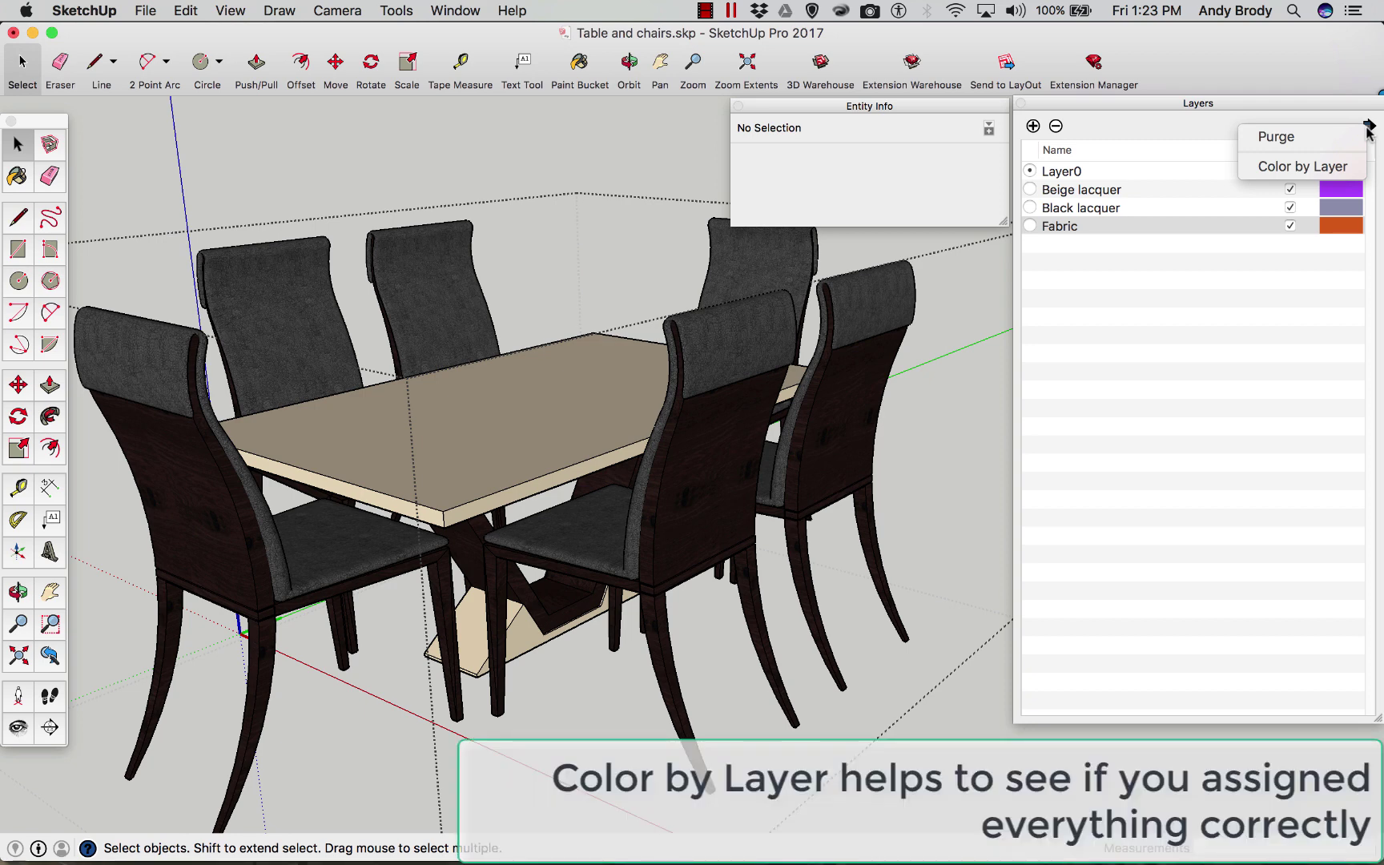
left_click(1320, 167)
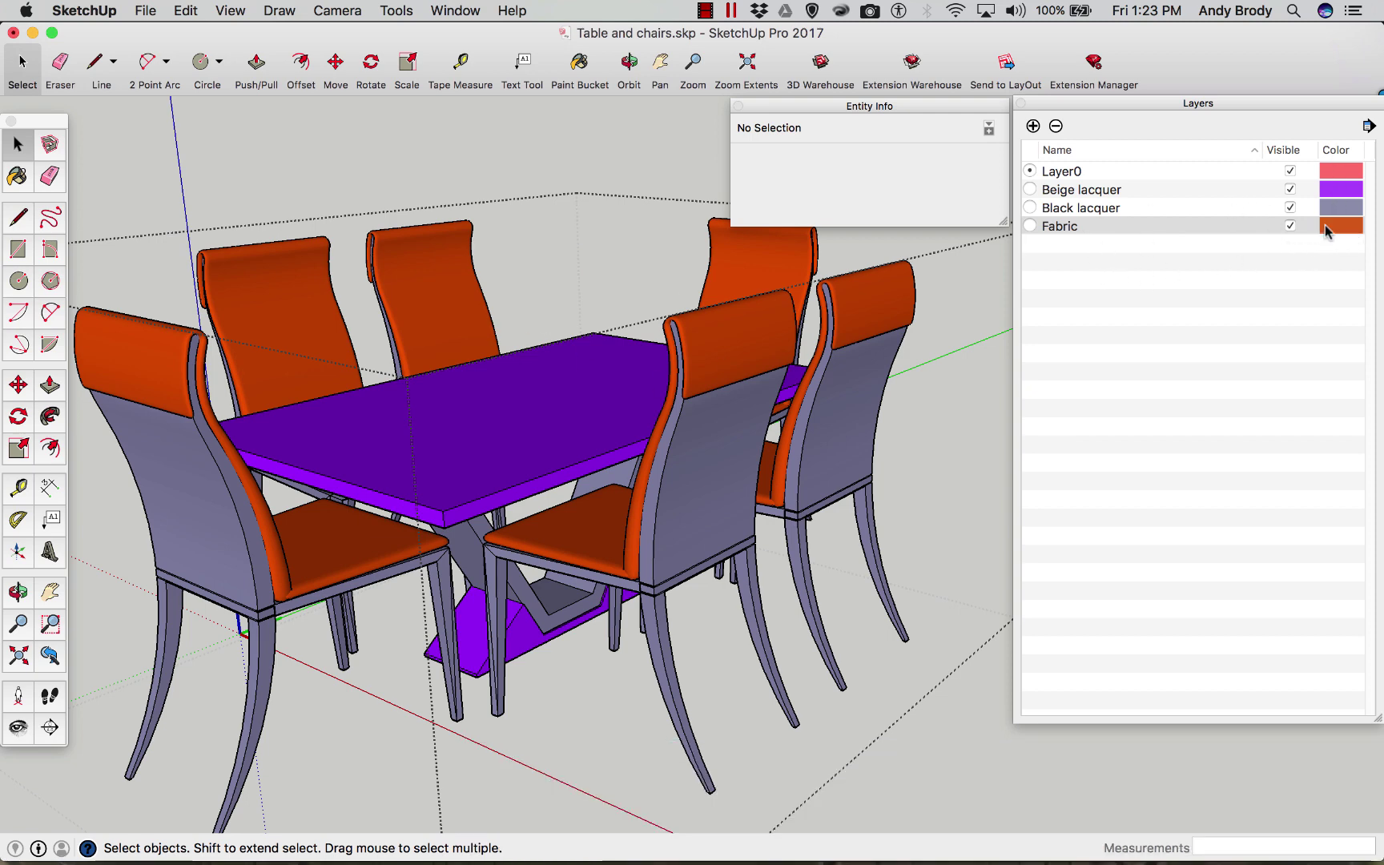
left_click(1340, 224)
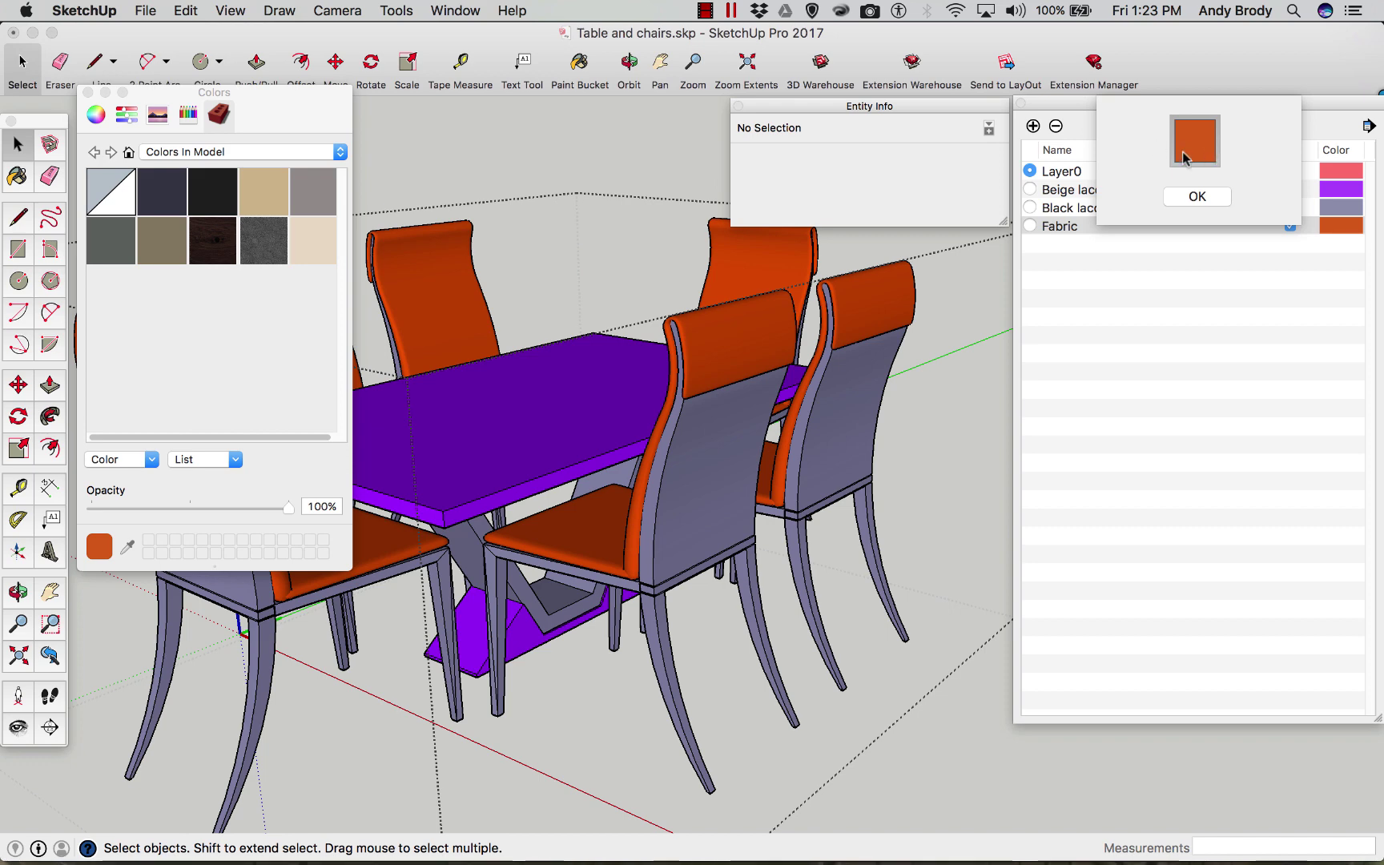
left_click(166, 254)
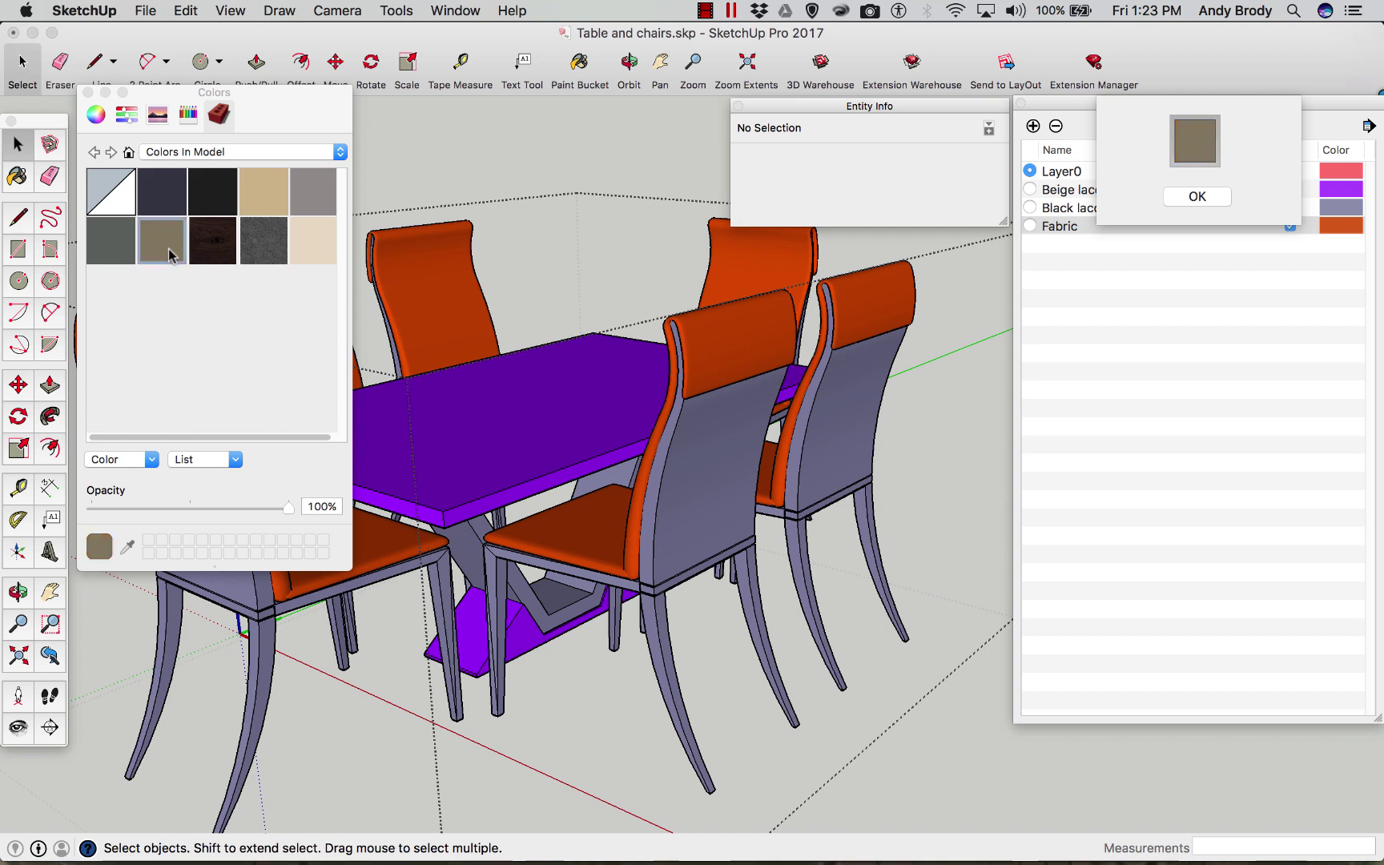
double_click(165, 254)
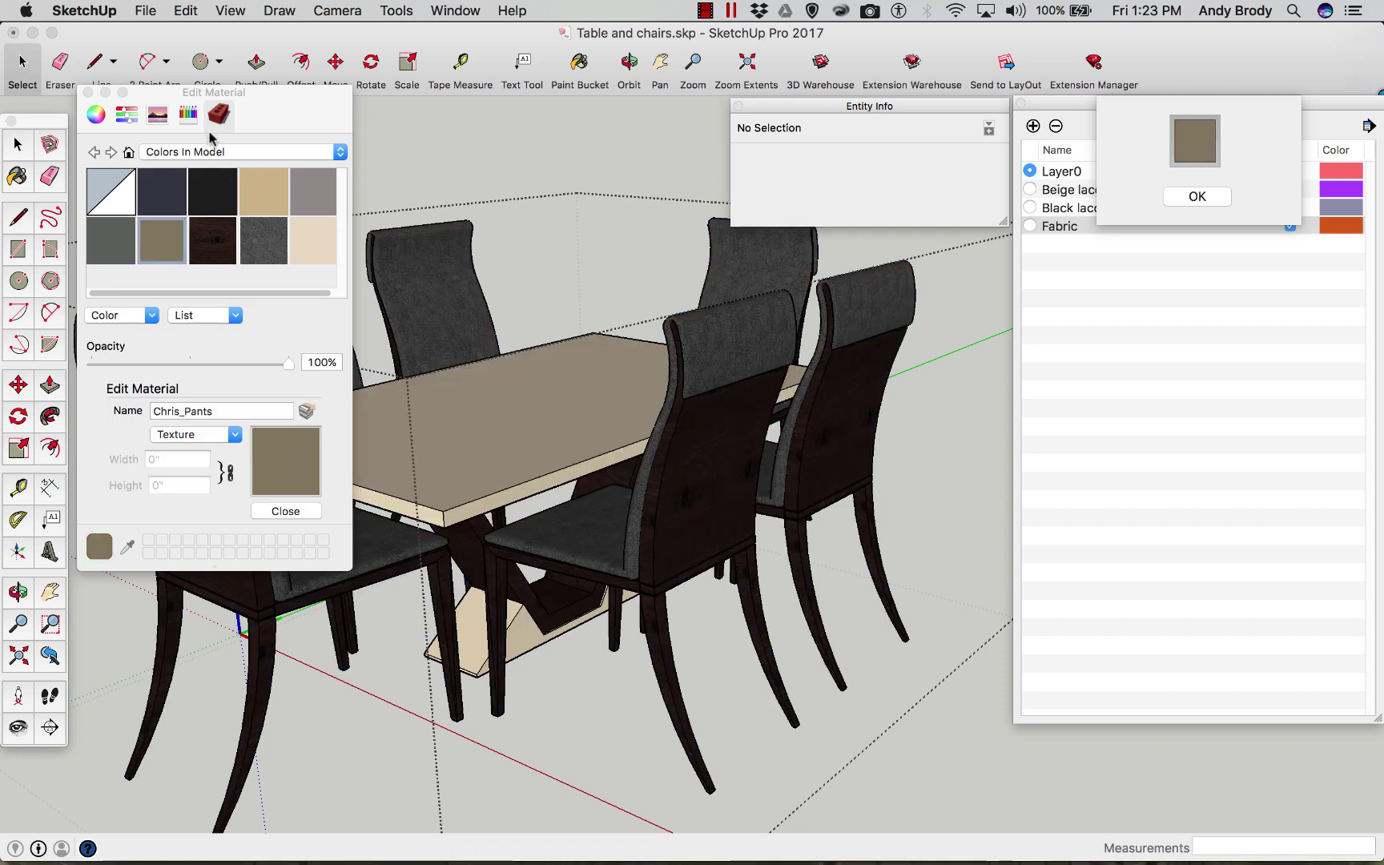
left_click(190, 116)
left_click(227, 254)
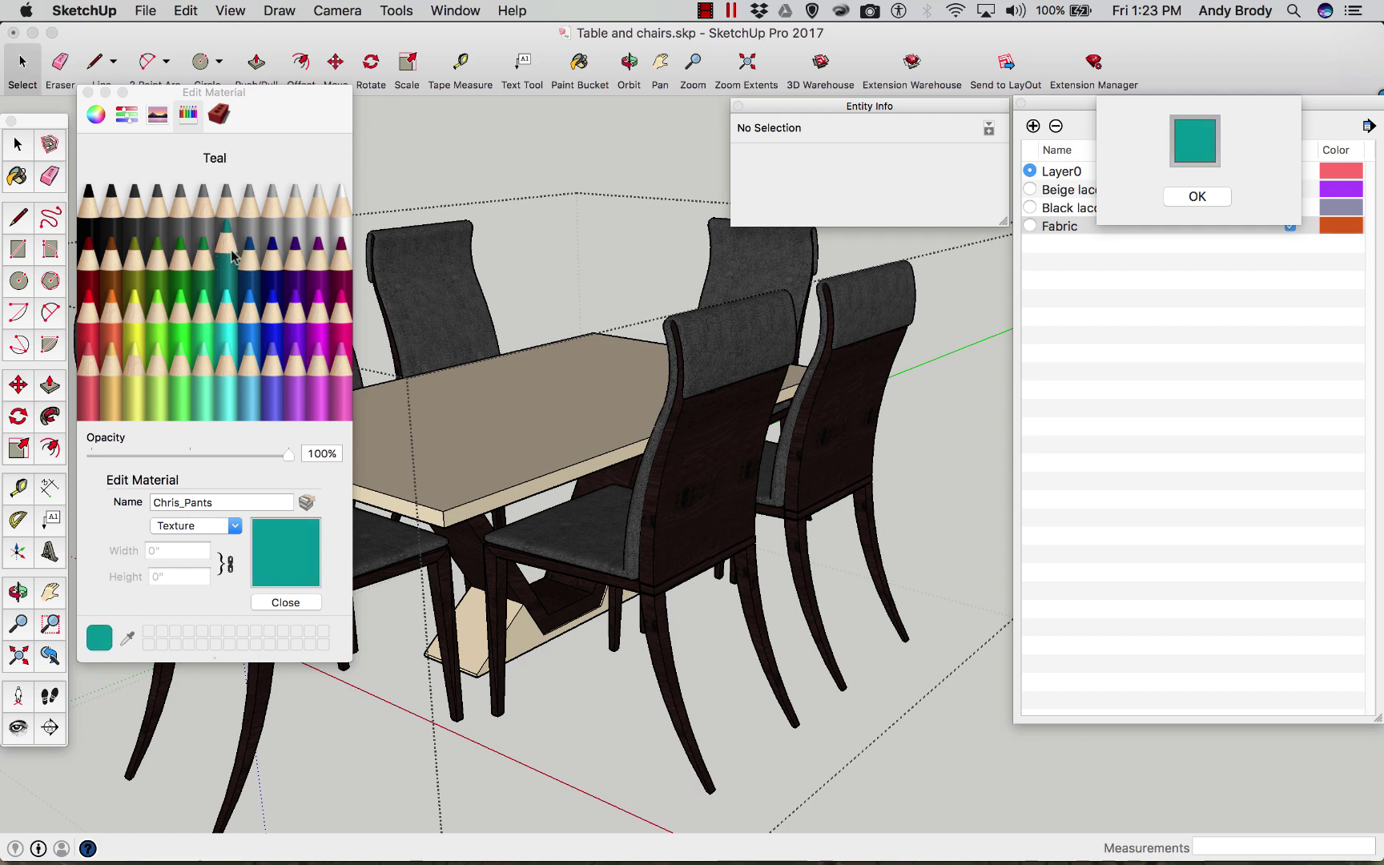
left_click(1211, 200)
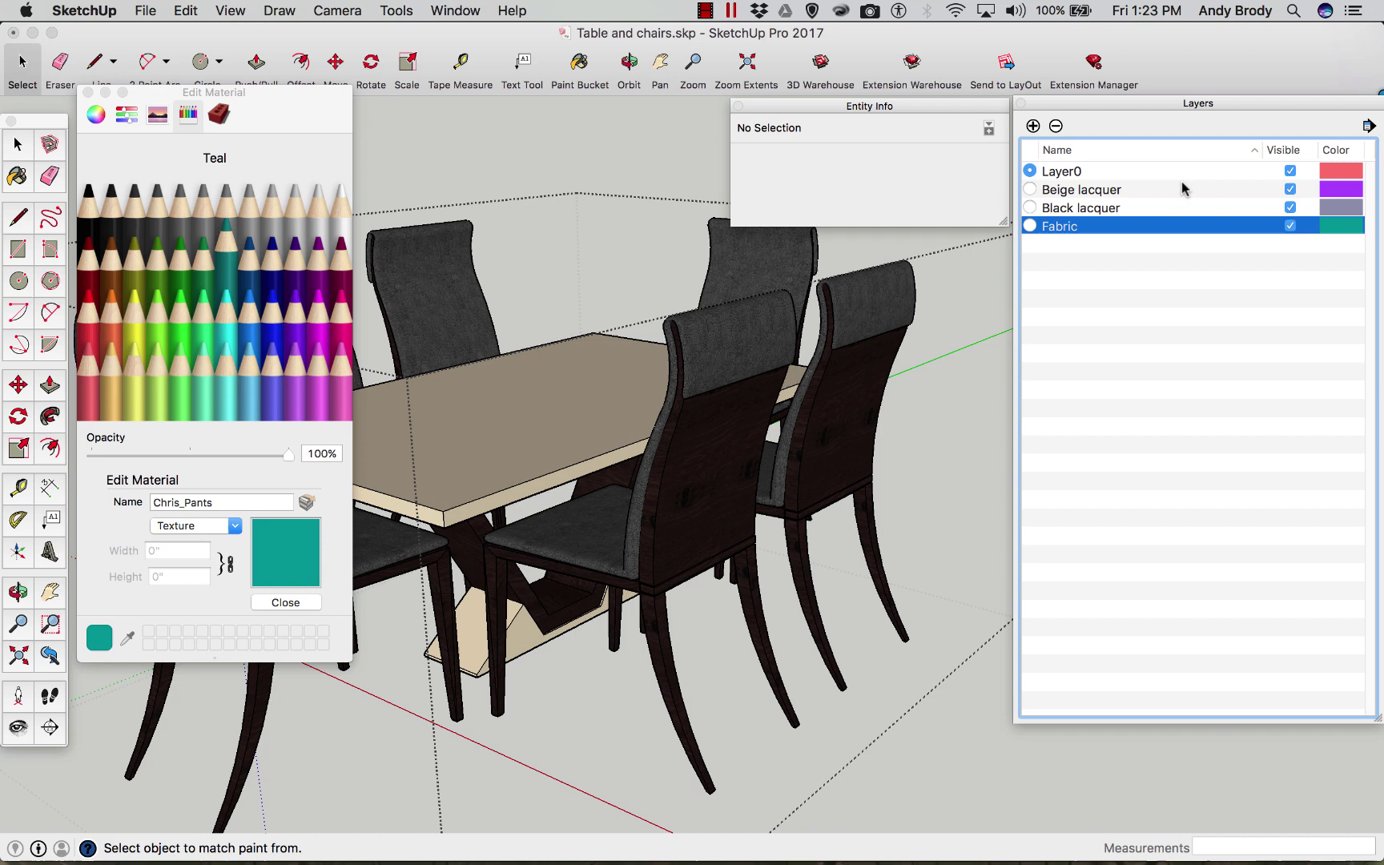
left_click(89, 93)
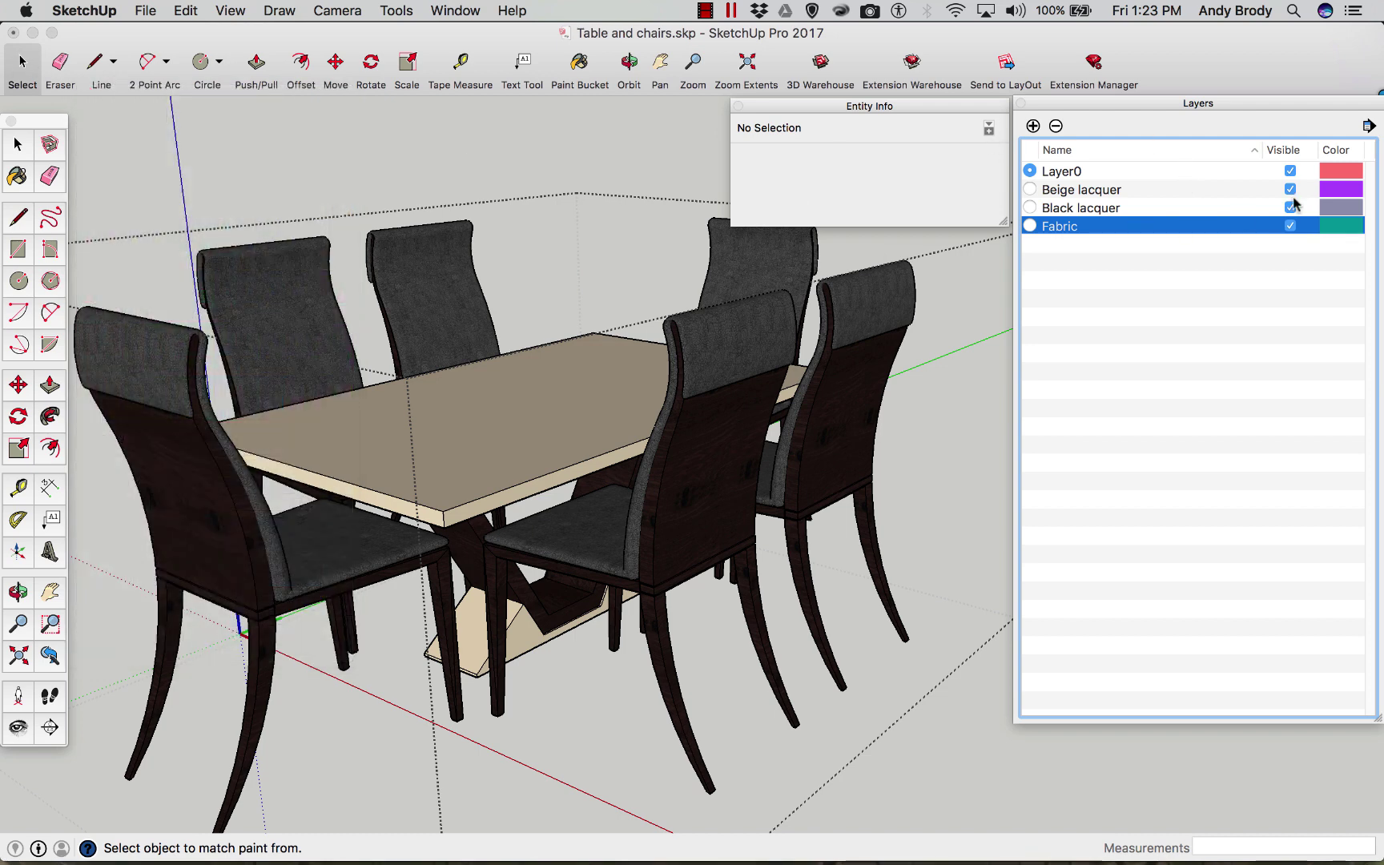
Turn Color by Layer back on and leave the dining set component.
left_click(1357, 128)
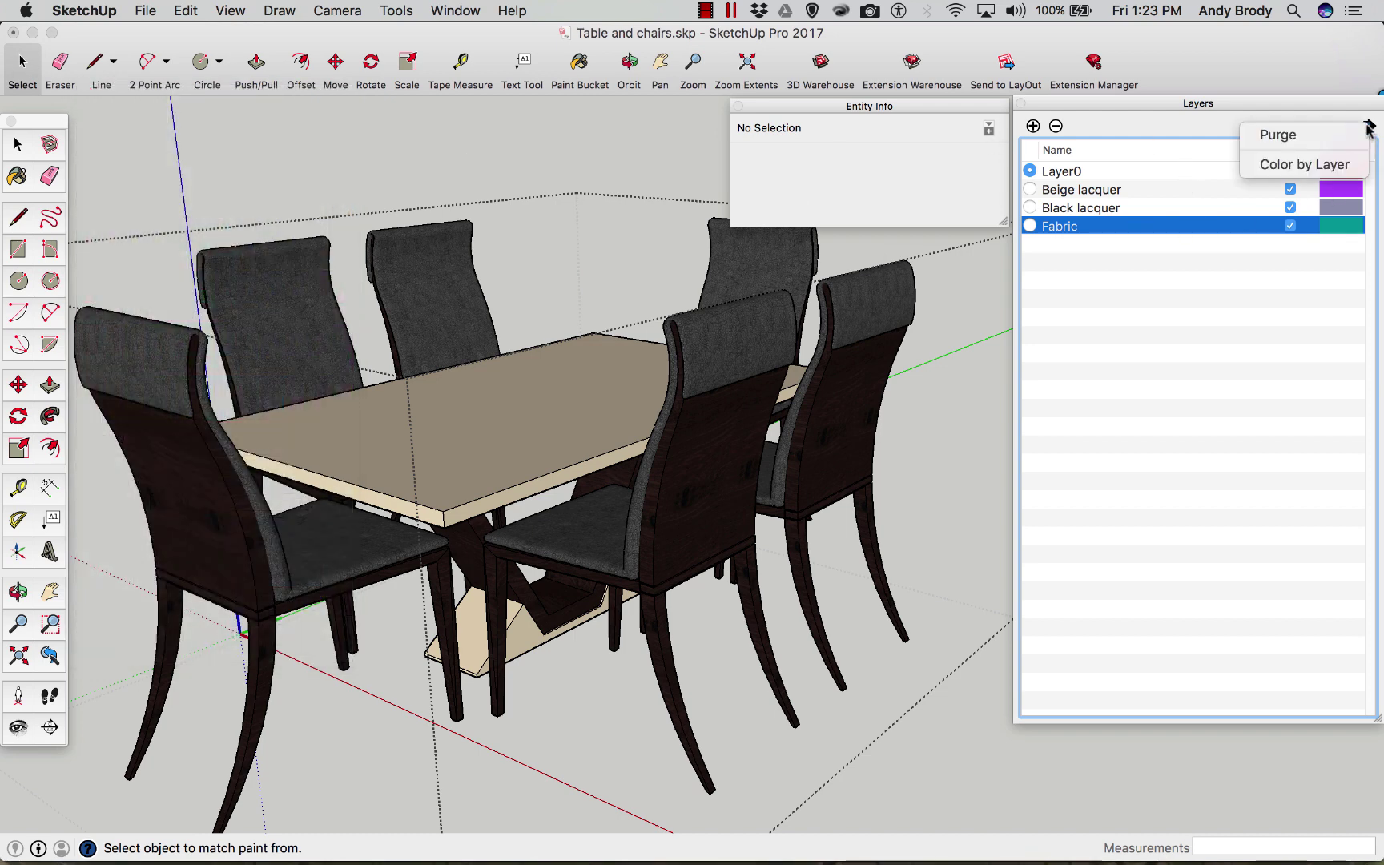
left_click(1332, 164)
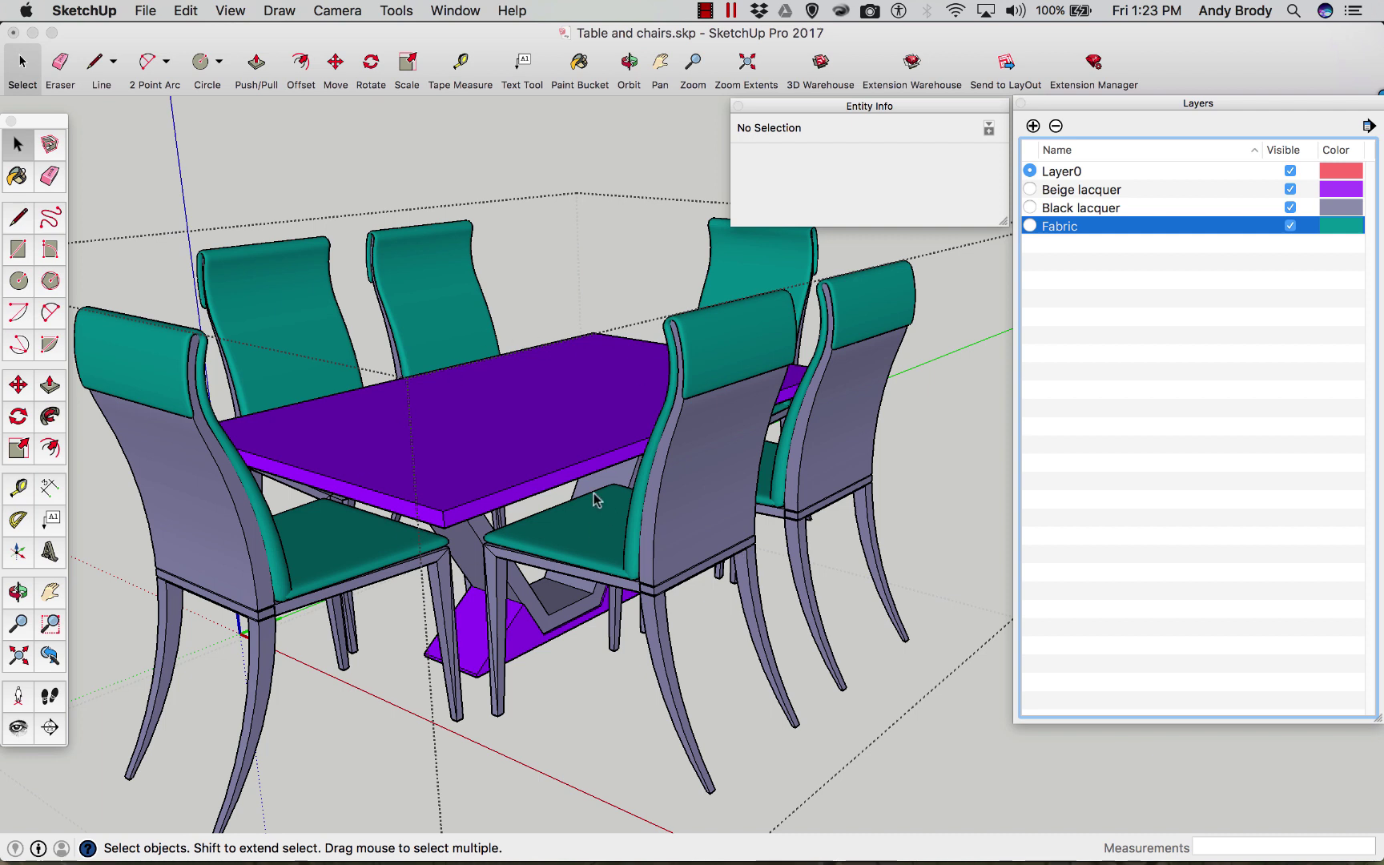
left_click(311, 173)
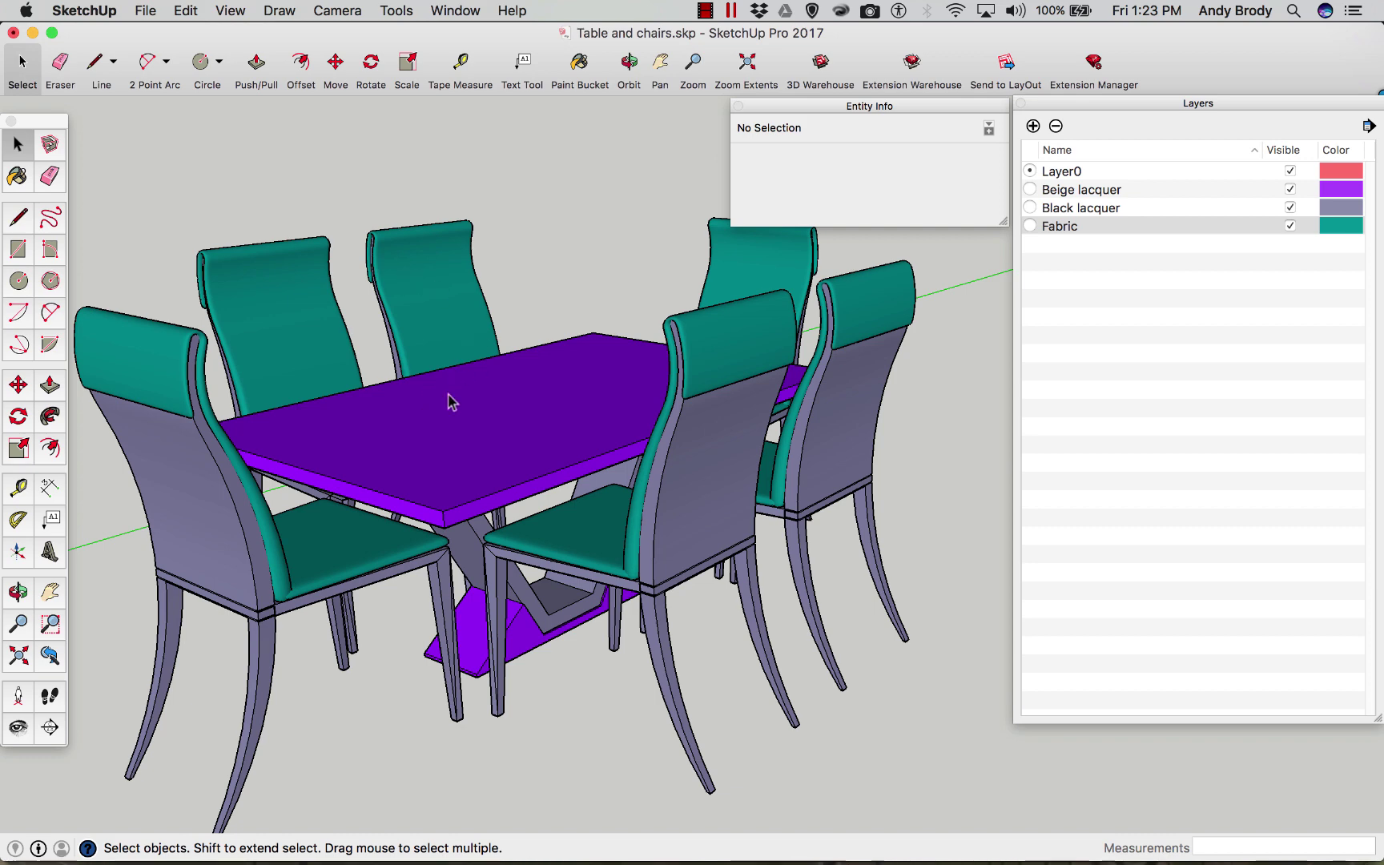
Explode the component that holds the whole dining table and chairs set.
left_click(473, 440)
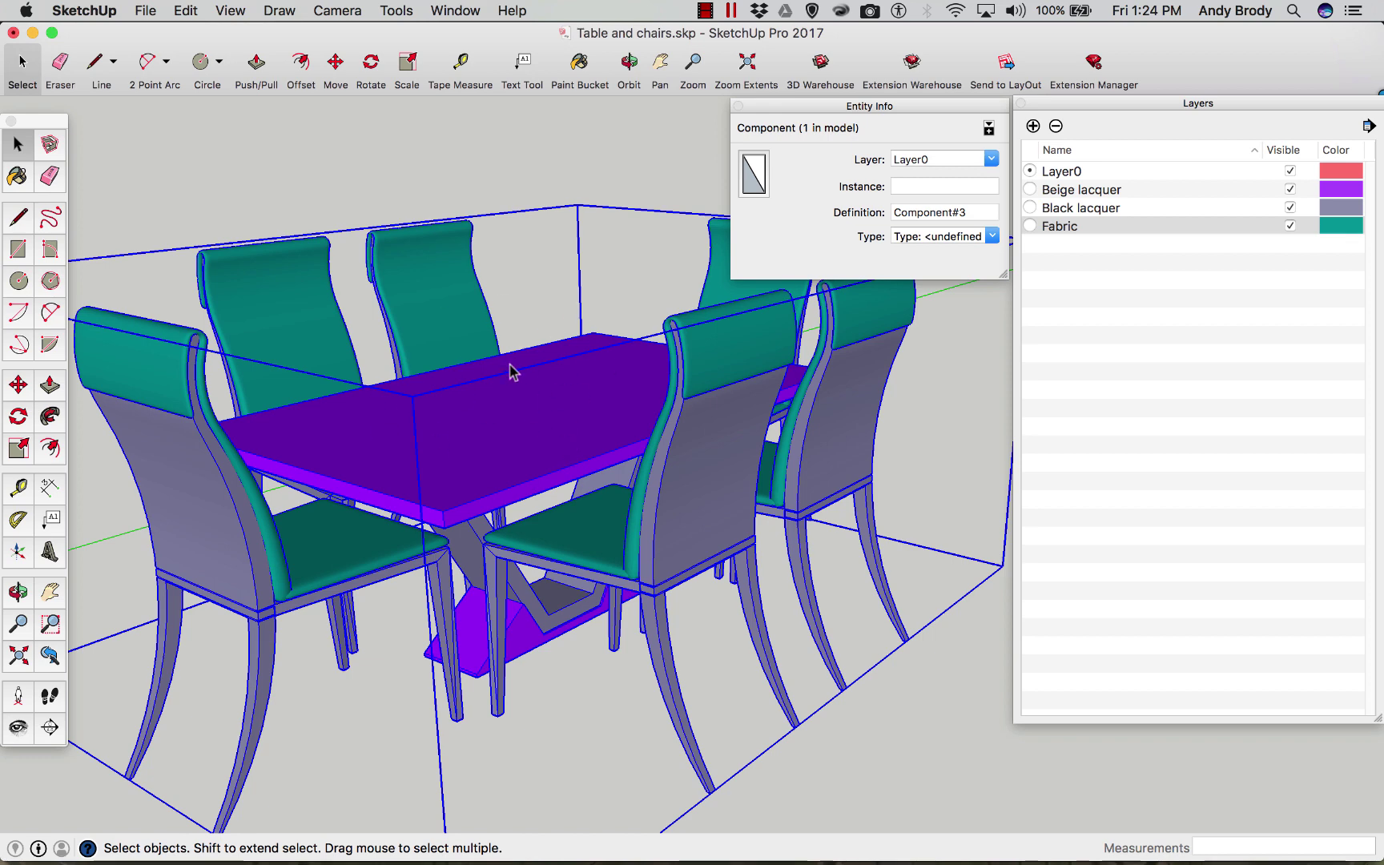
scroll(509, 369, "down", 5)
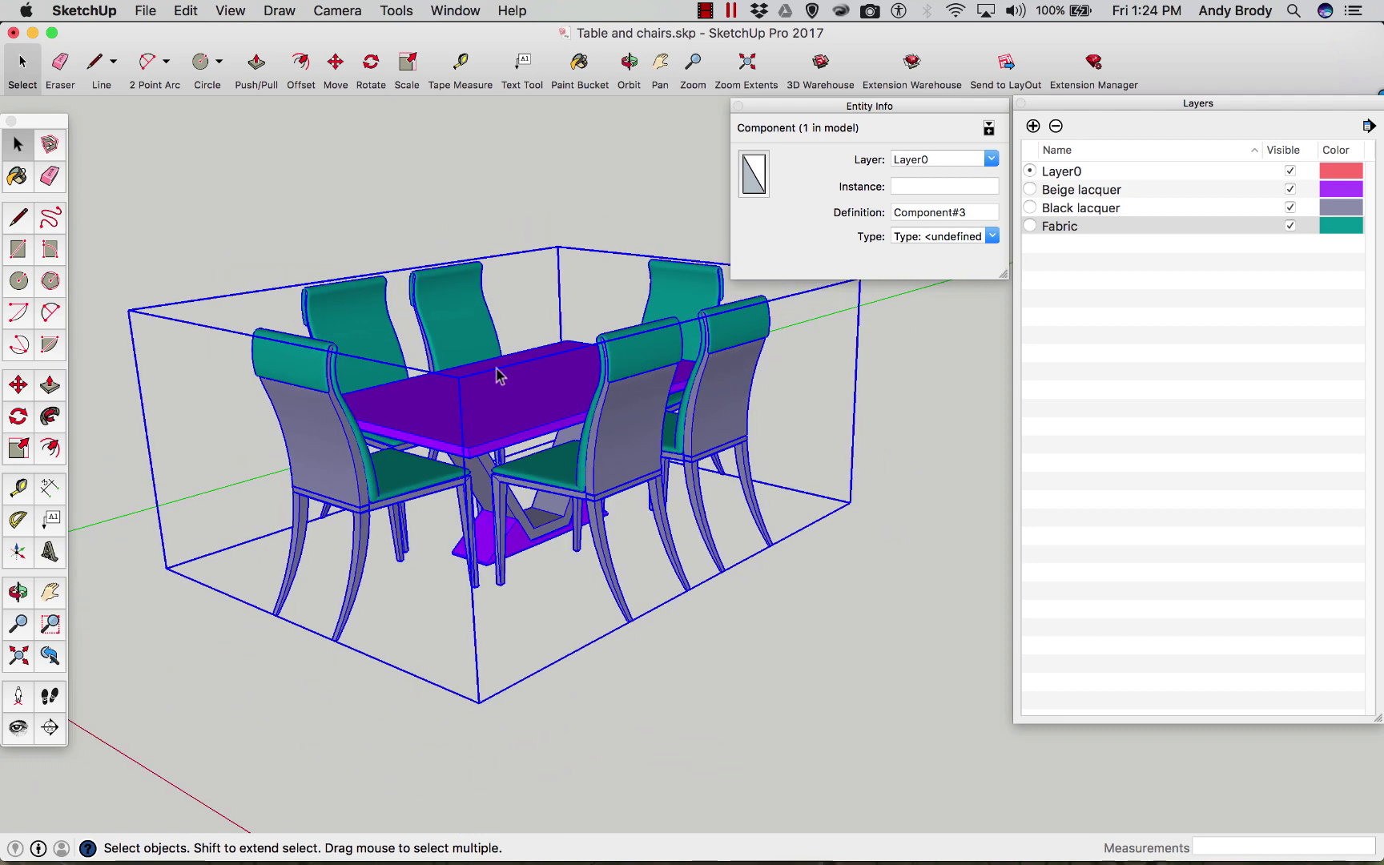
left_click(319, 163)
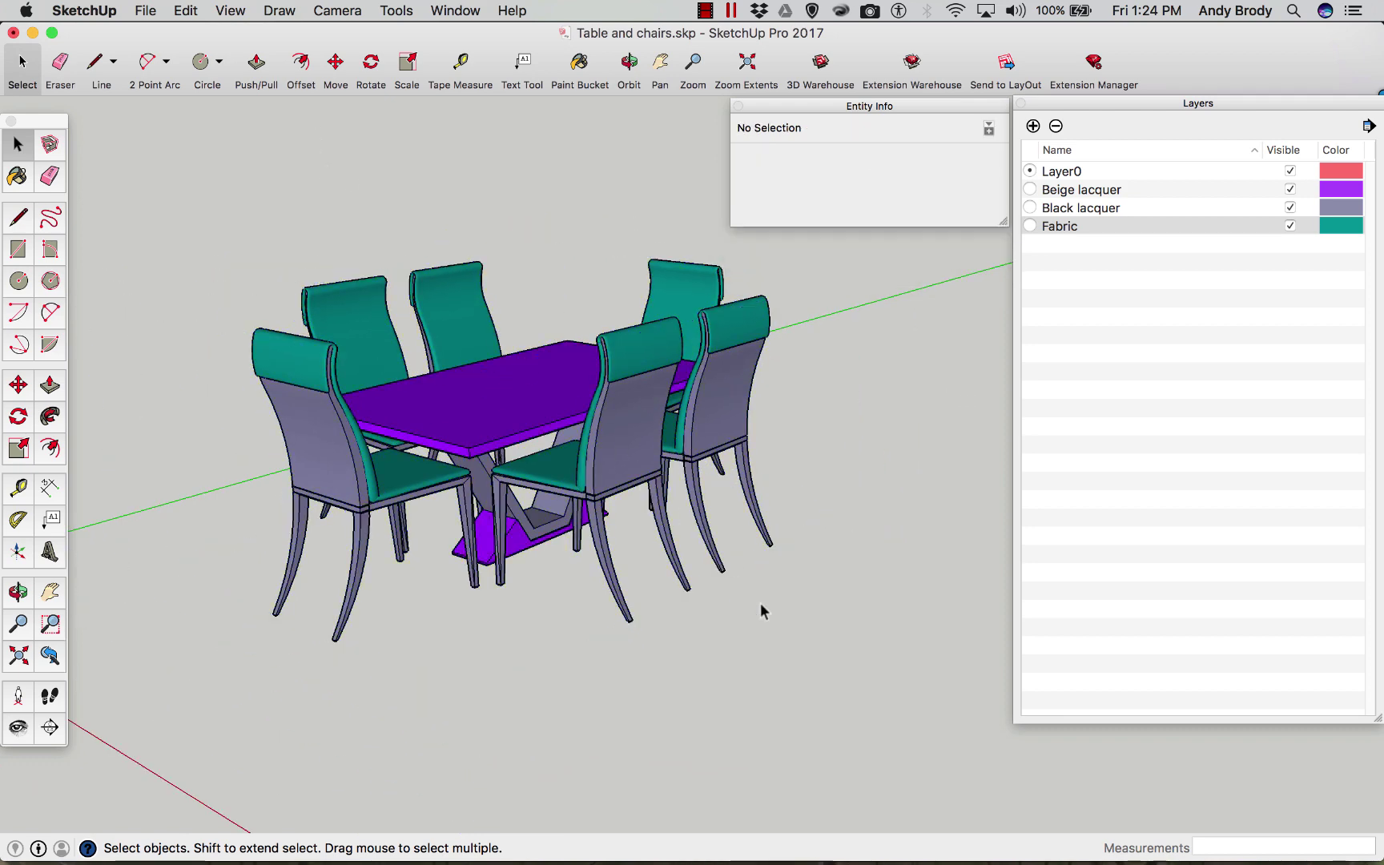
left_click(617, 430)
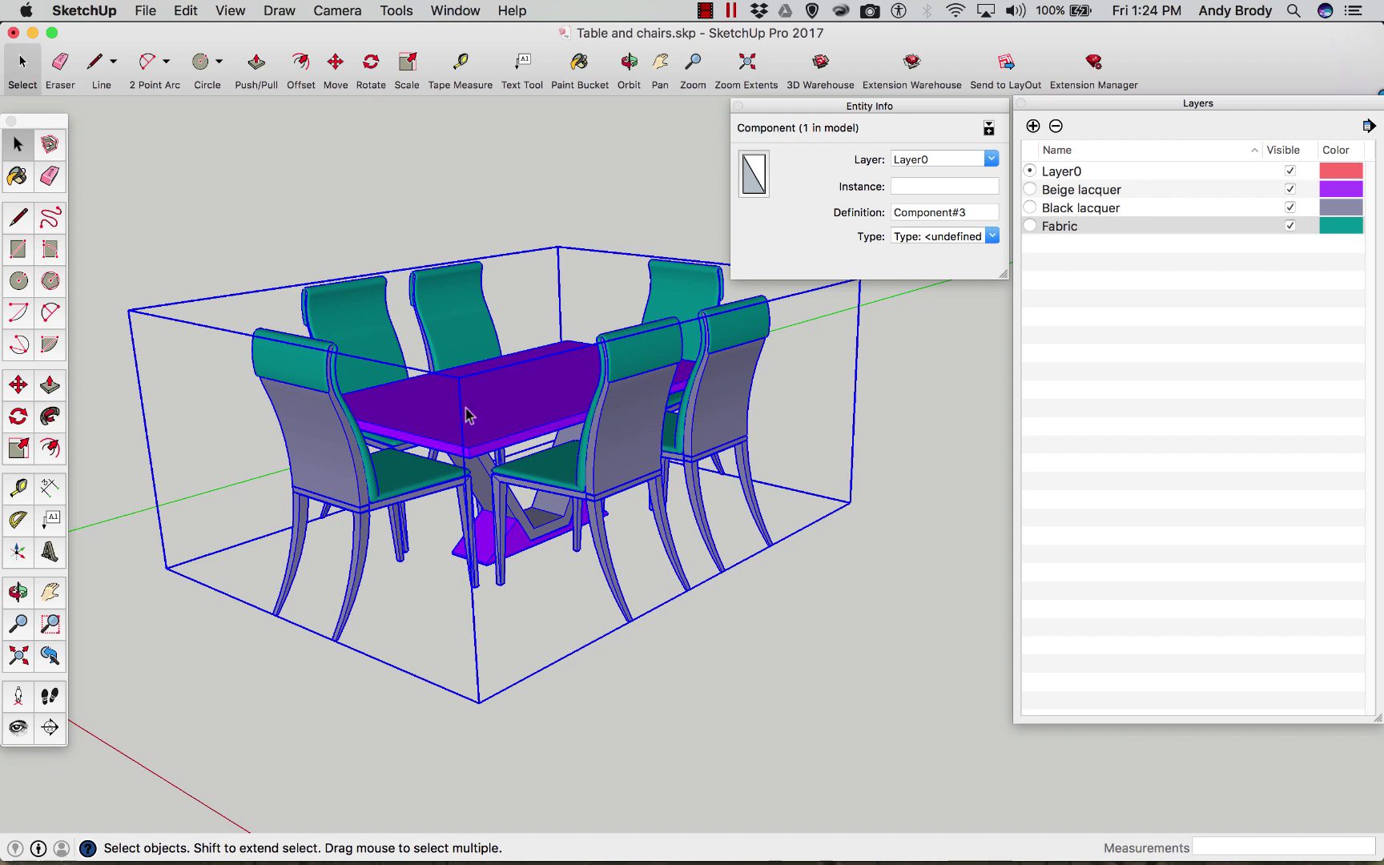
right_click(619, 426)
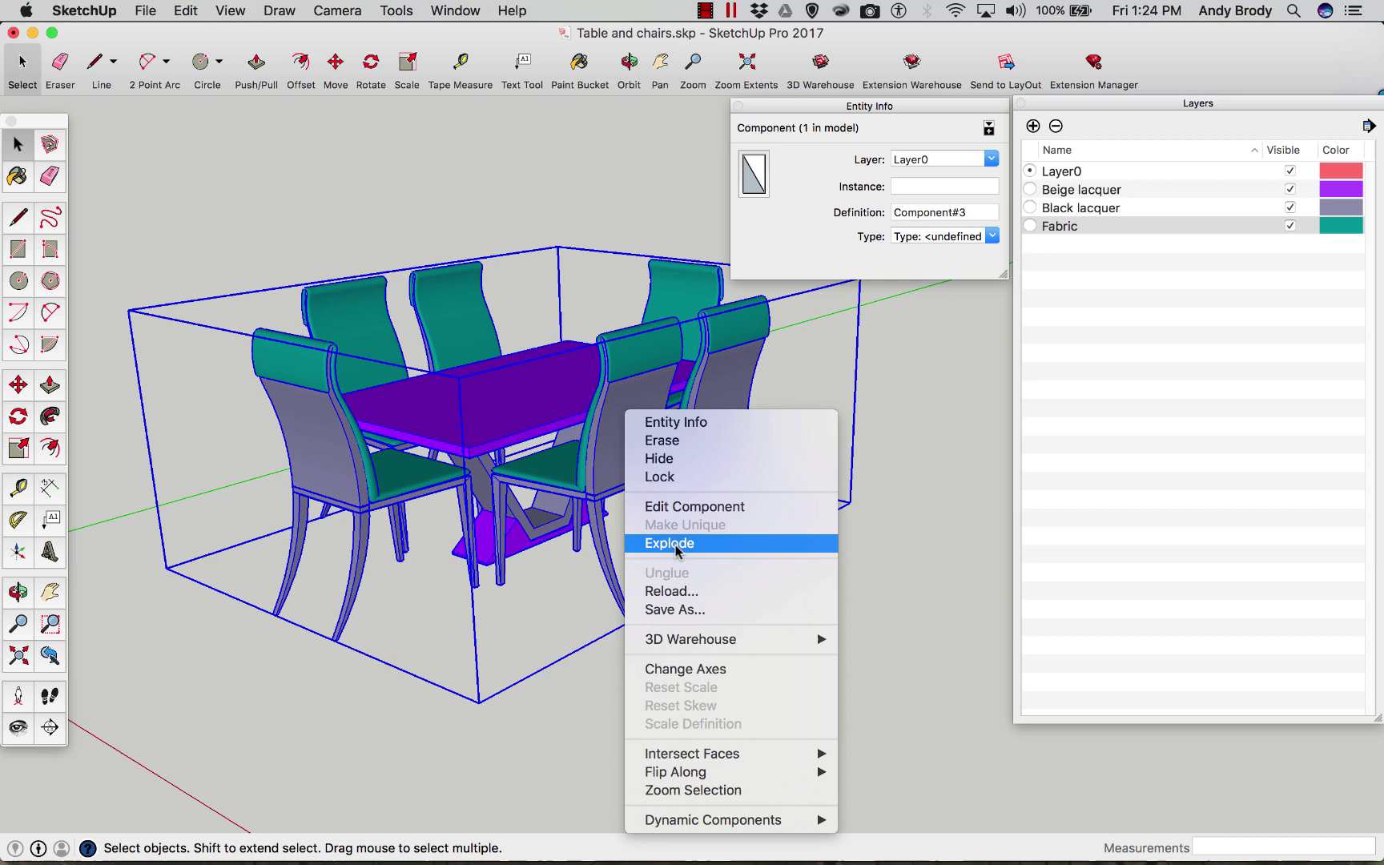
left_click(675, 544)
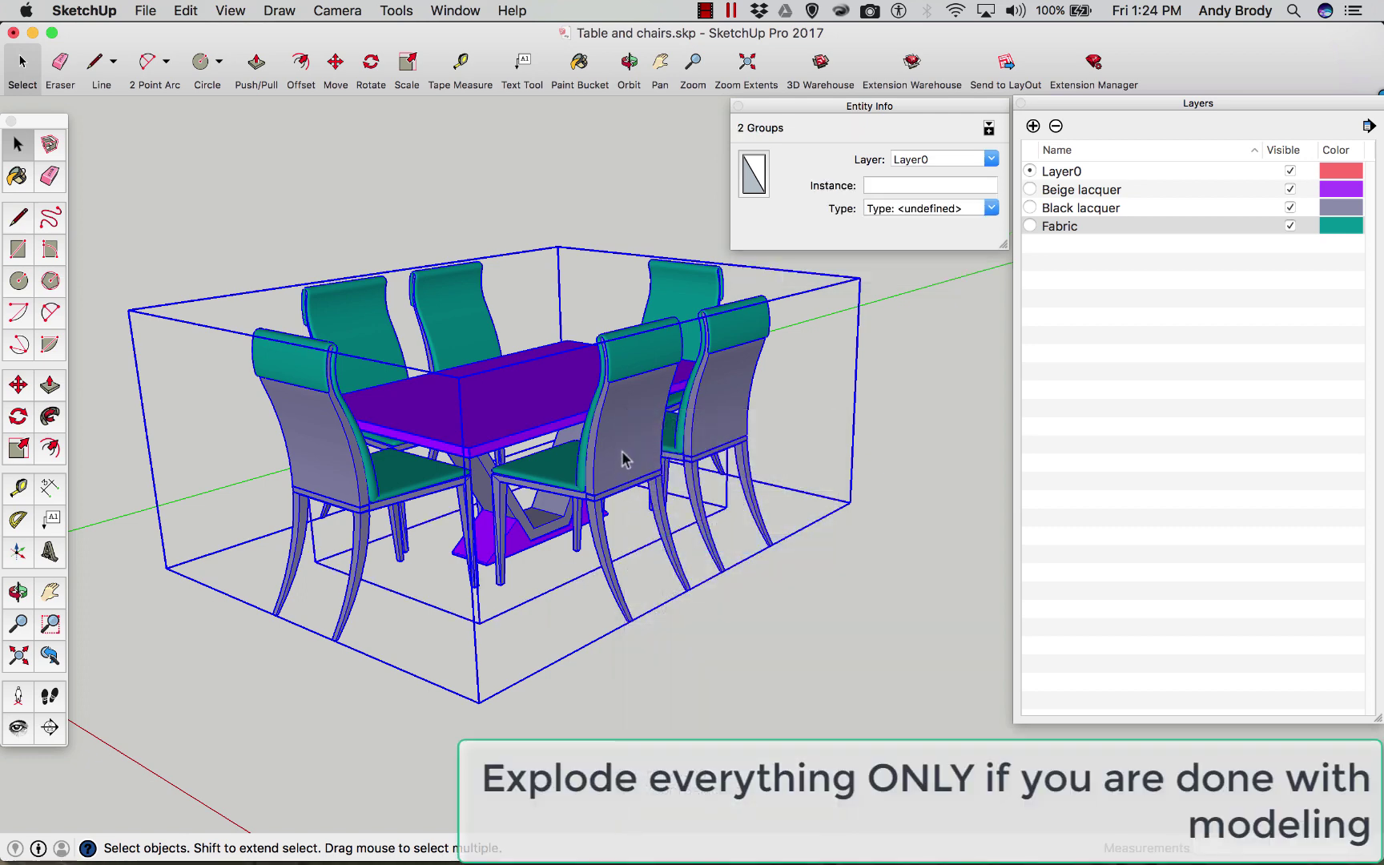
Explode the remaining nested groups and components of the dining set down to loose geometry and unhide the selected geometry.
right_click(617, 437)
left_click(665, 531)
right_click(635, 430)
left_click(673, 526)
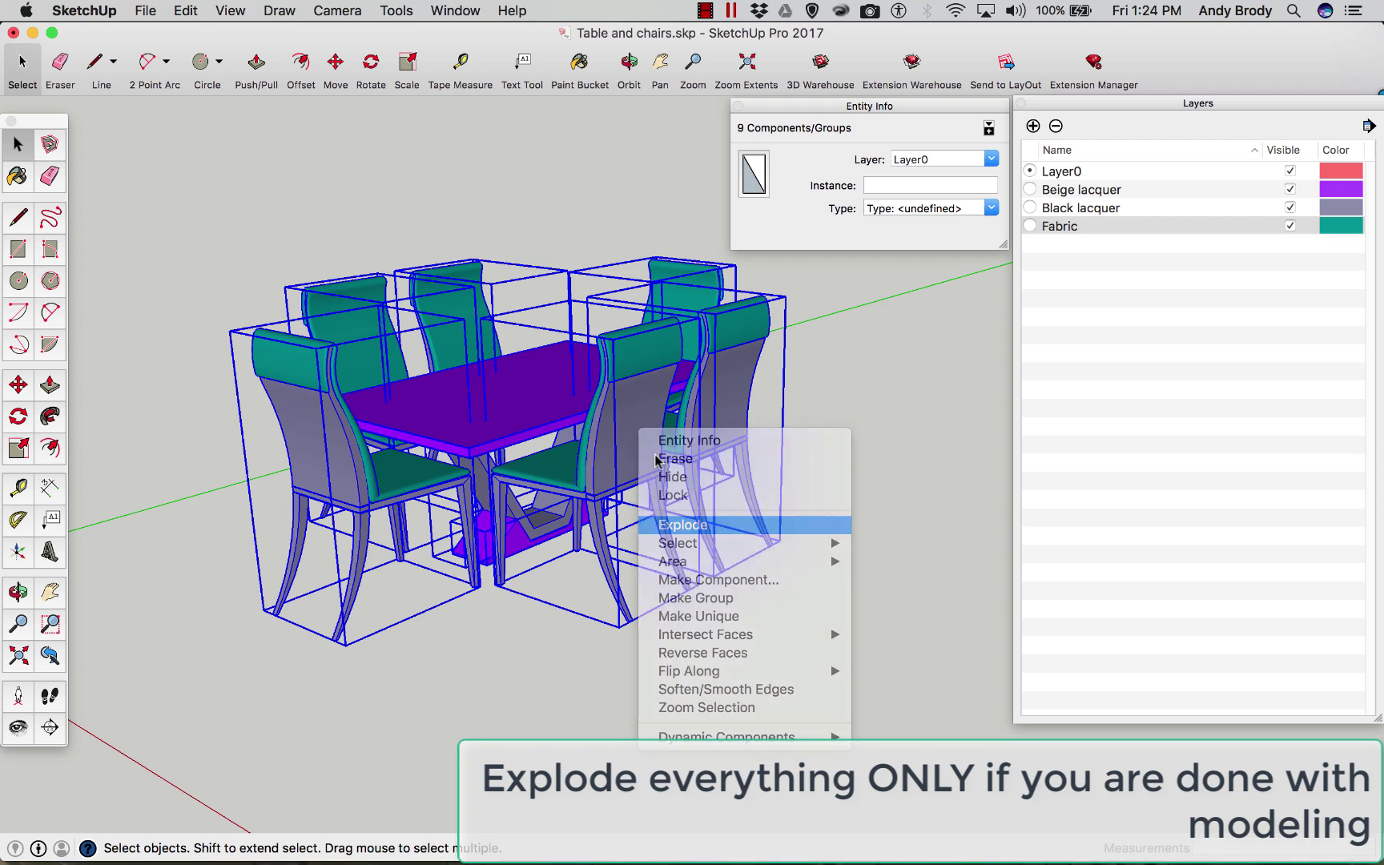
right_click(639, 432)
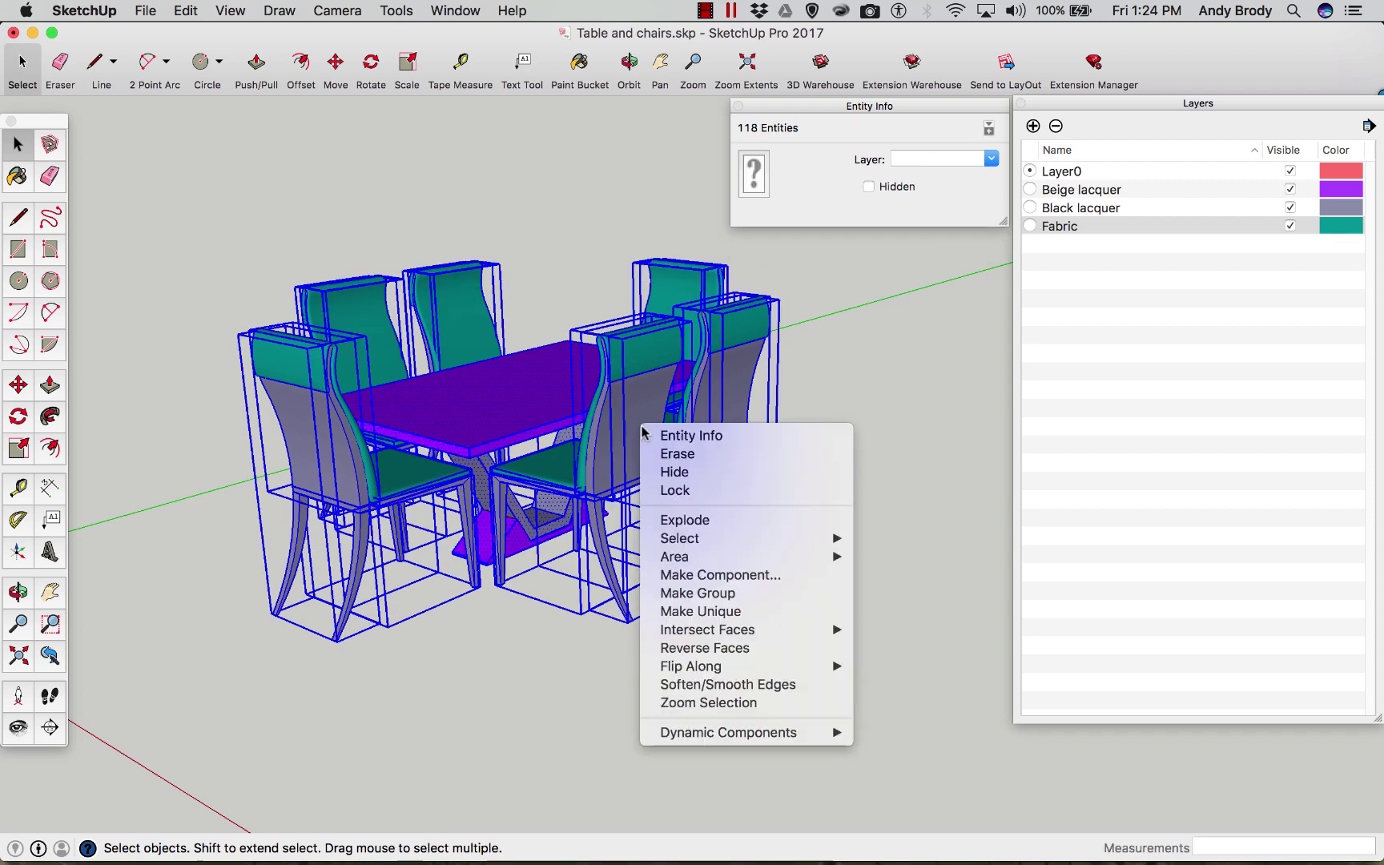
left_click(687, 521)
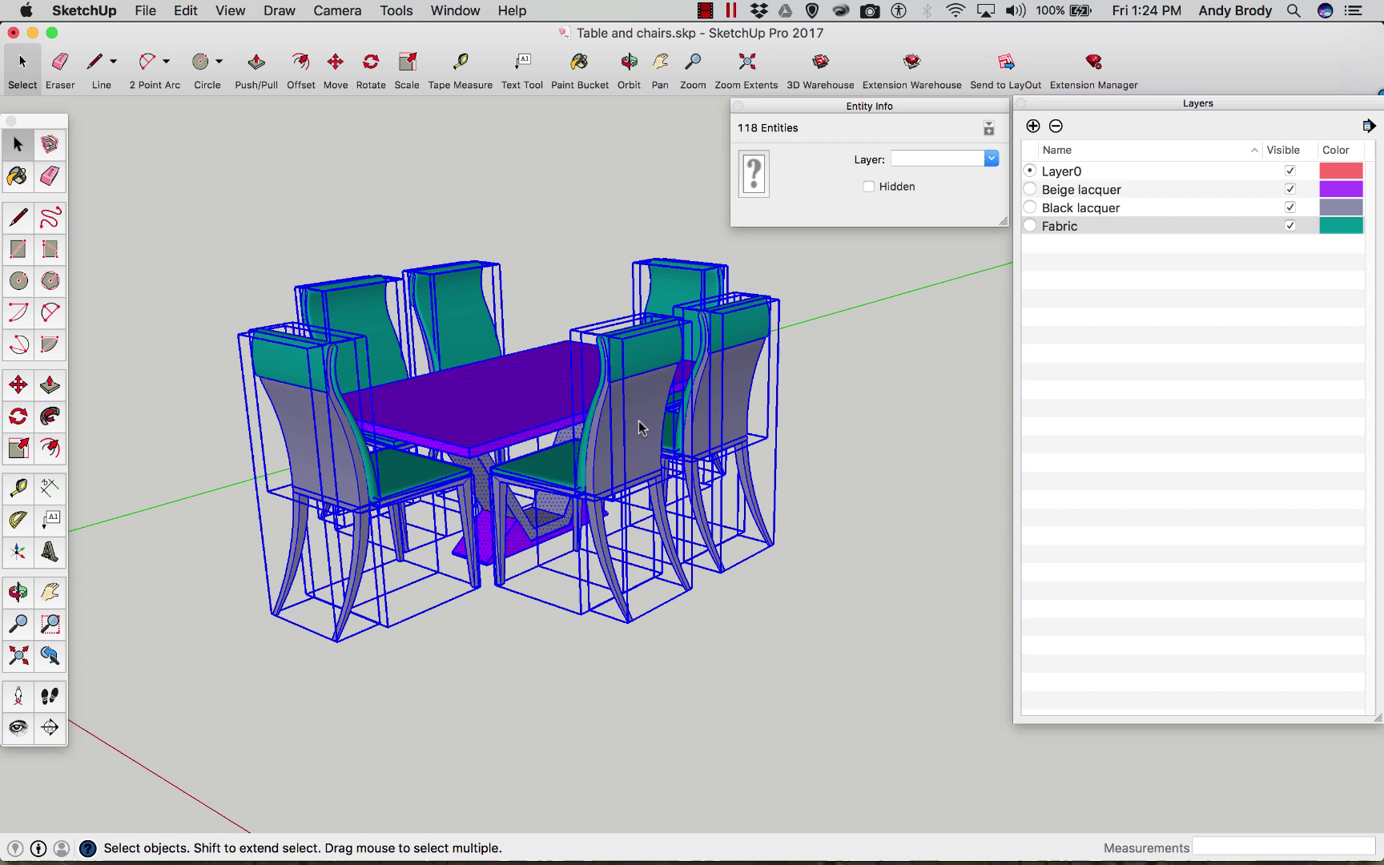
right_click(641, 429)
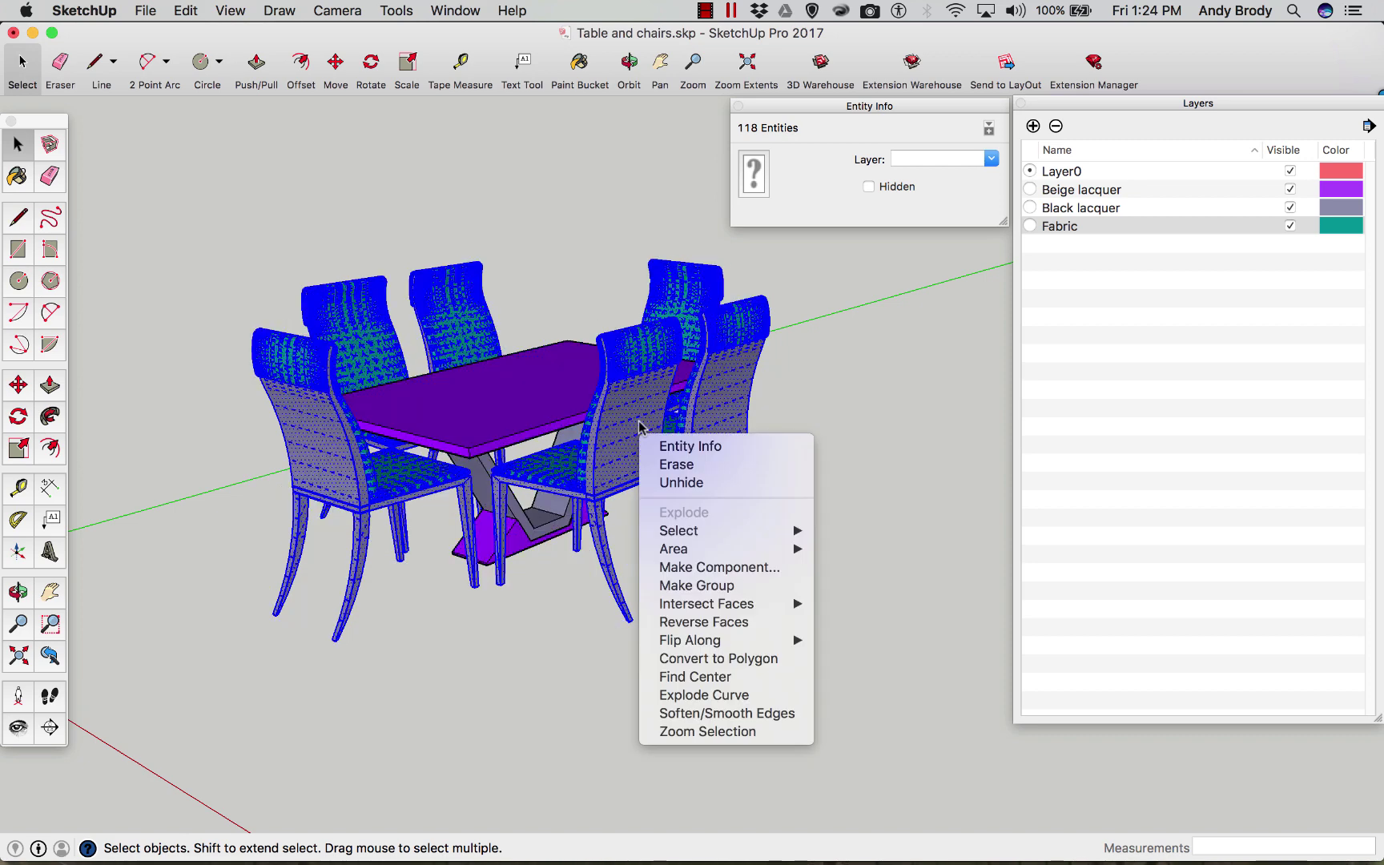
left_click(681, 482)
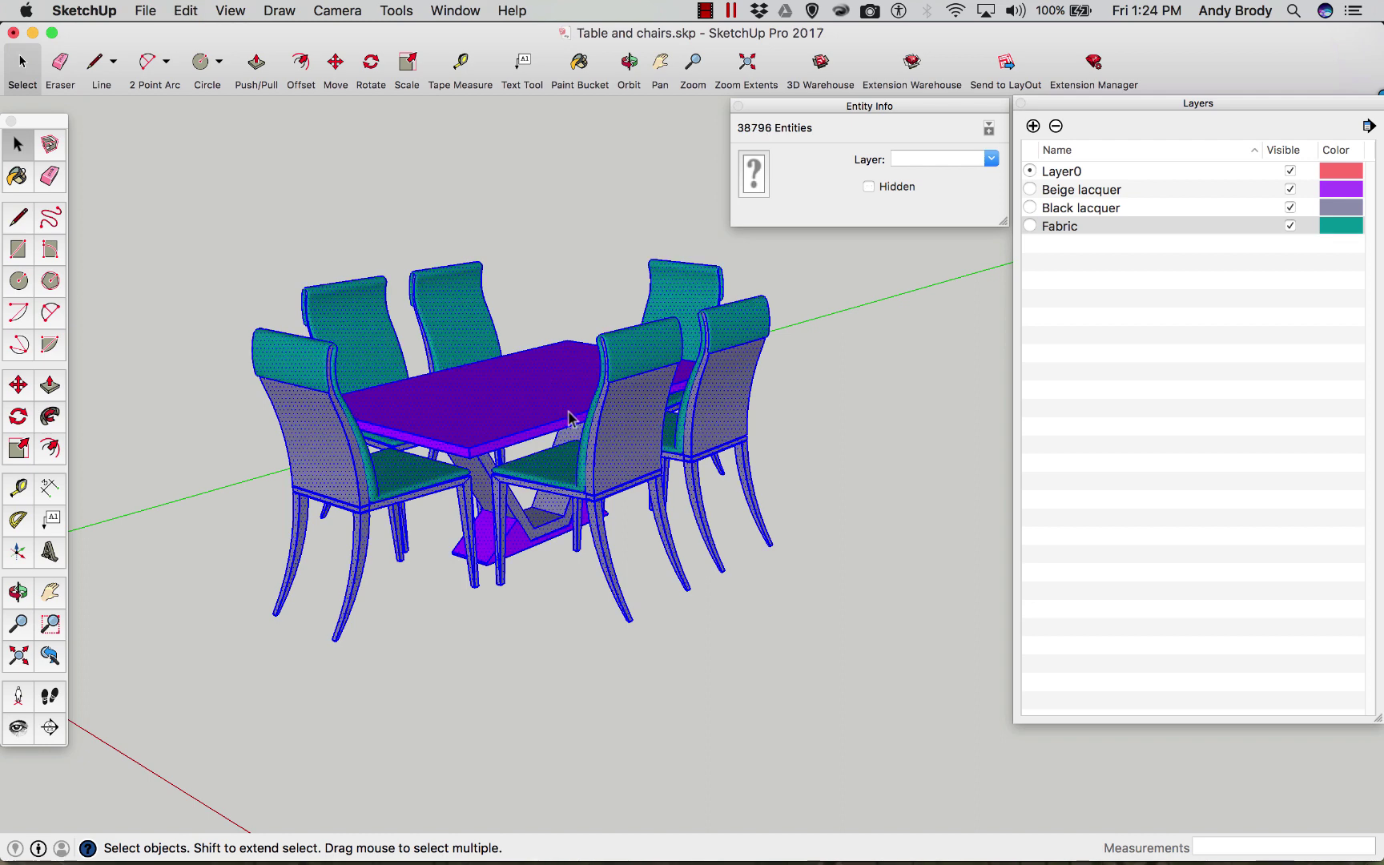
right_click(519, 401)
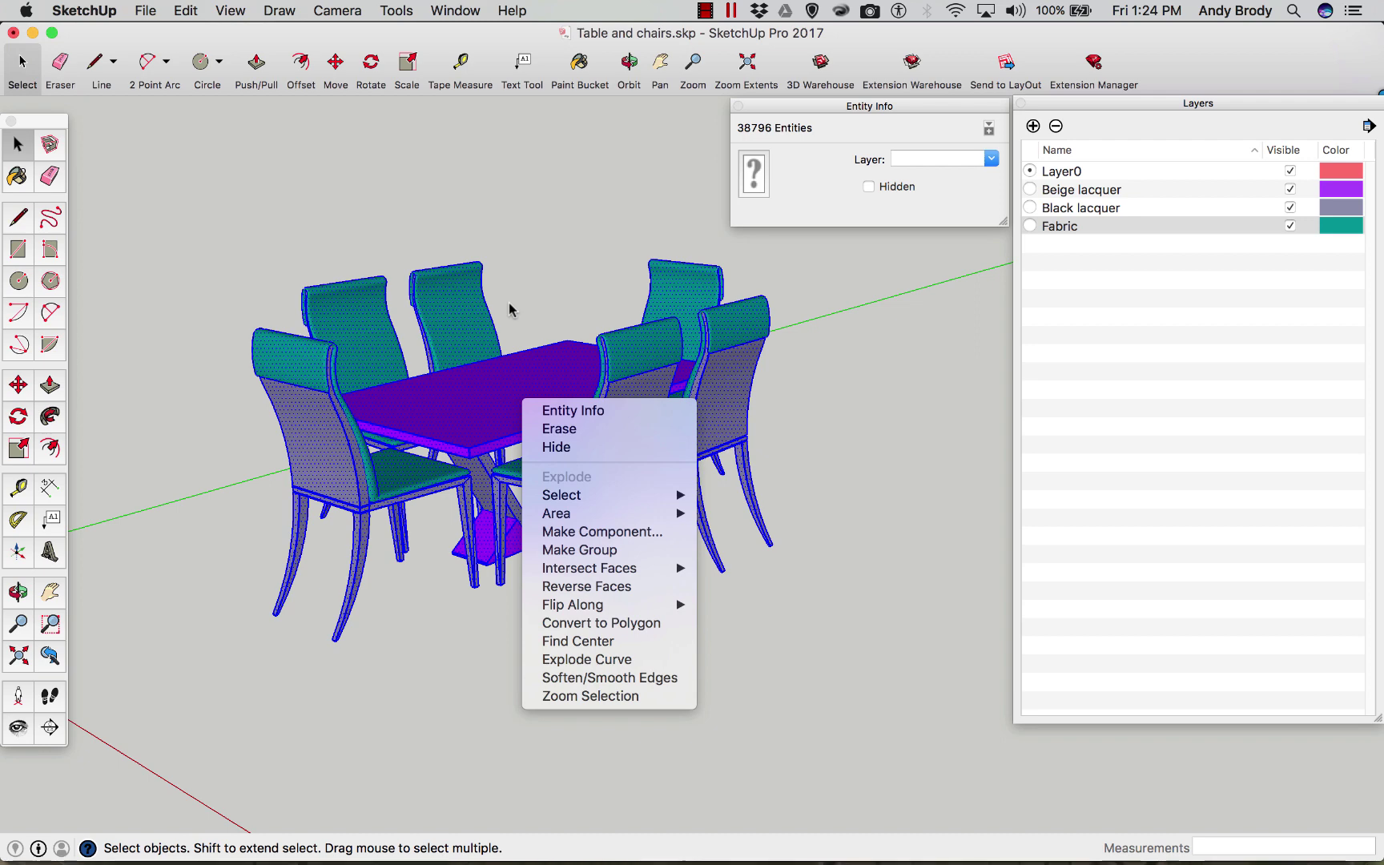
left_click(538, 262)
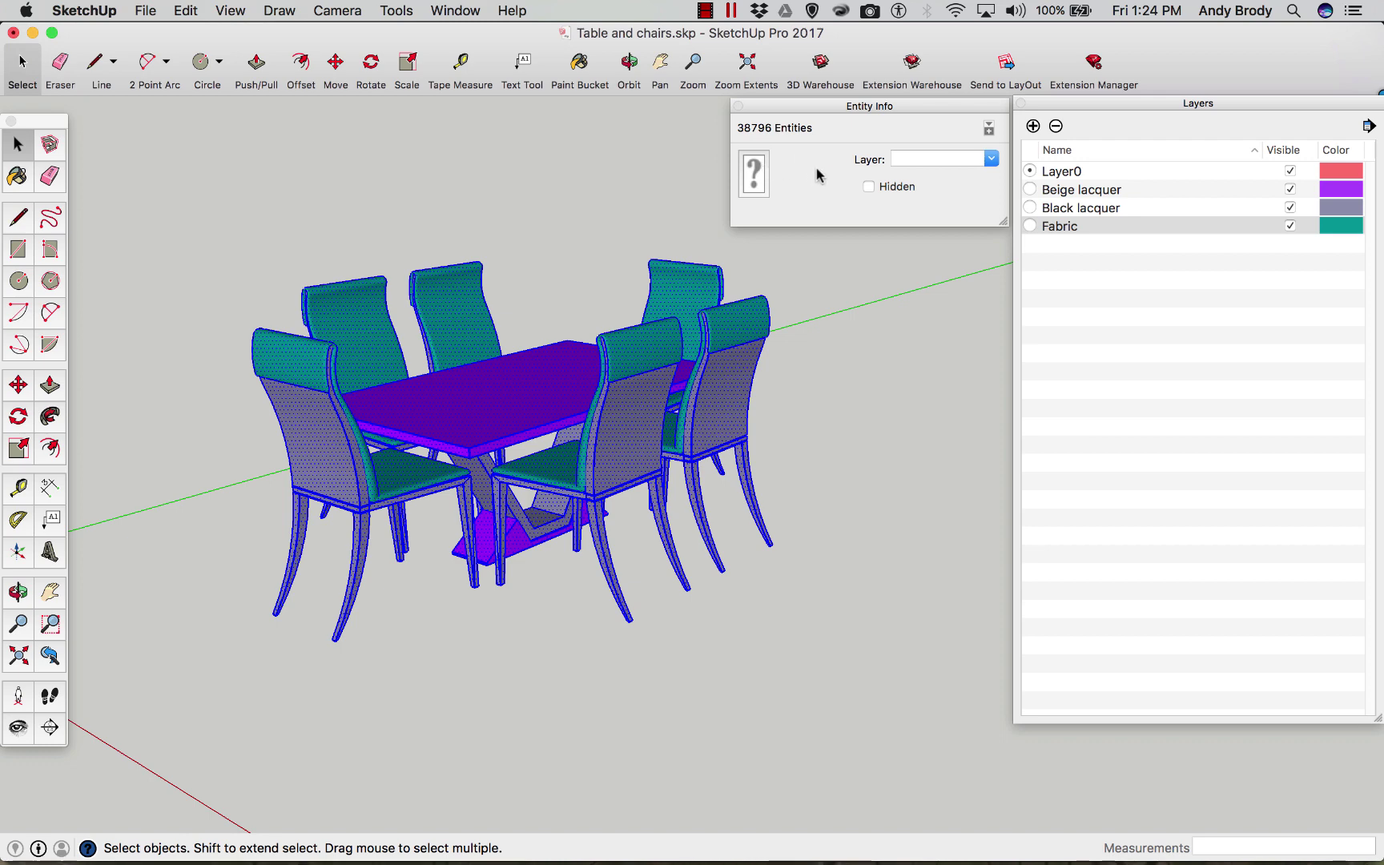
Apply the default material to all selected table and chair geometry and clear the selection.
left_click(755, 173)
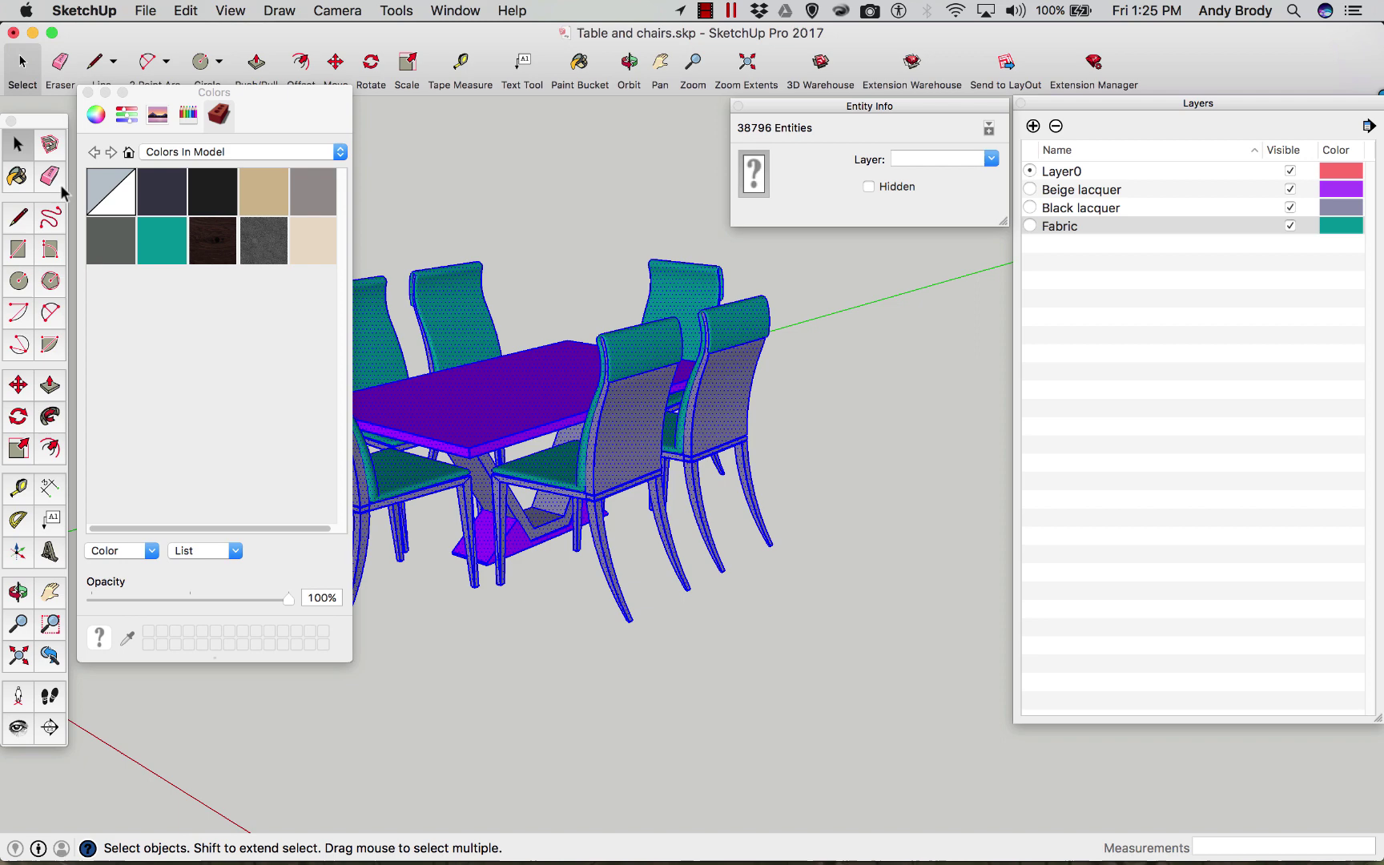
left_click(116, 198)
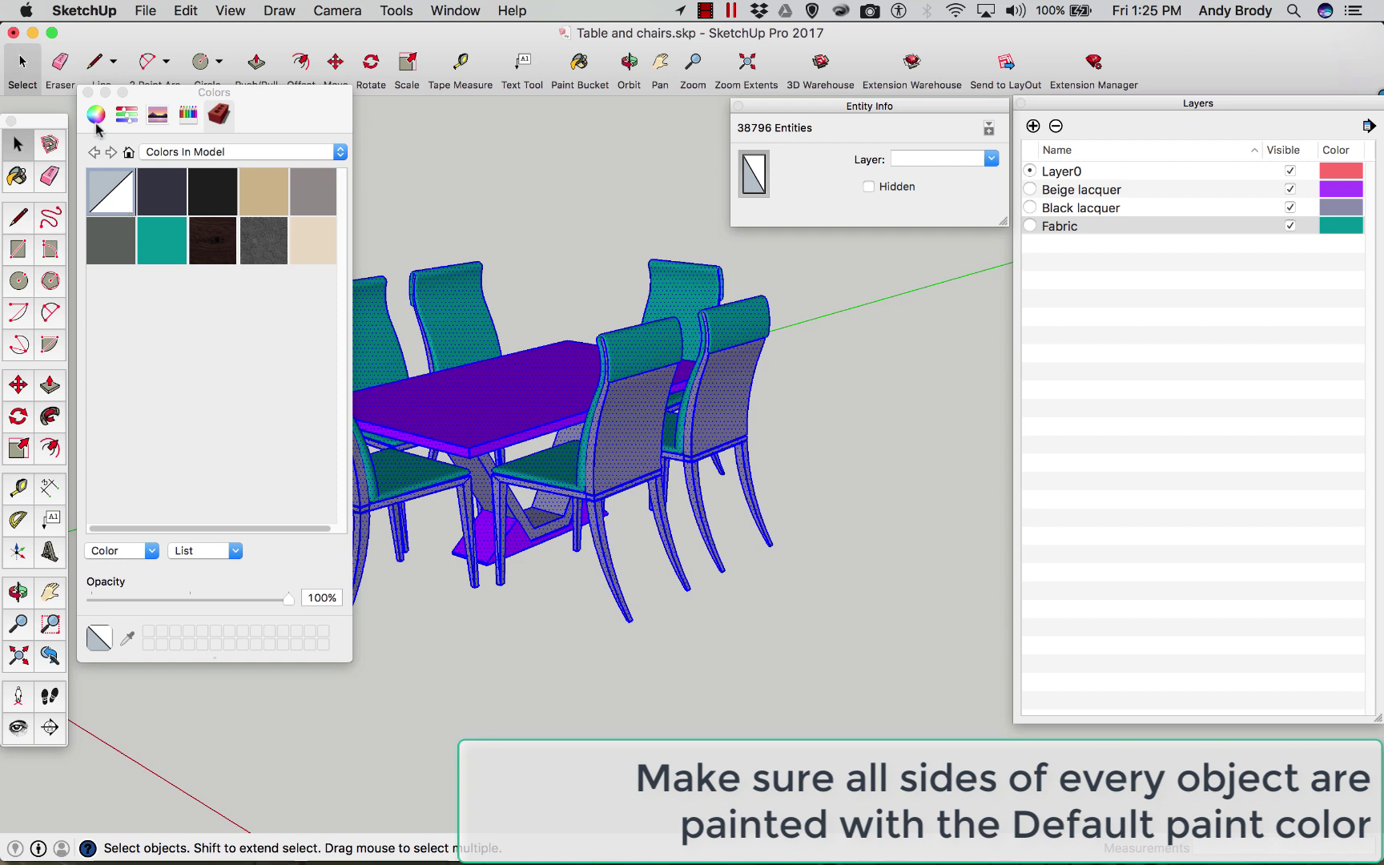
left_click(88, 93)
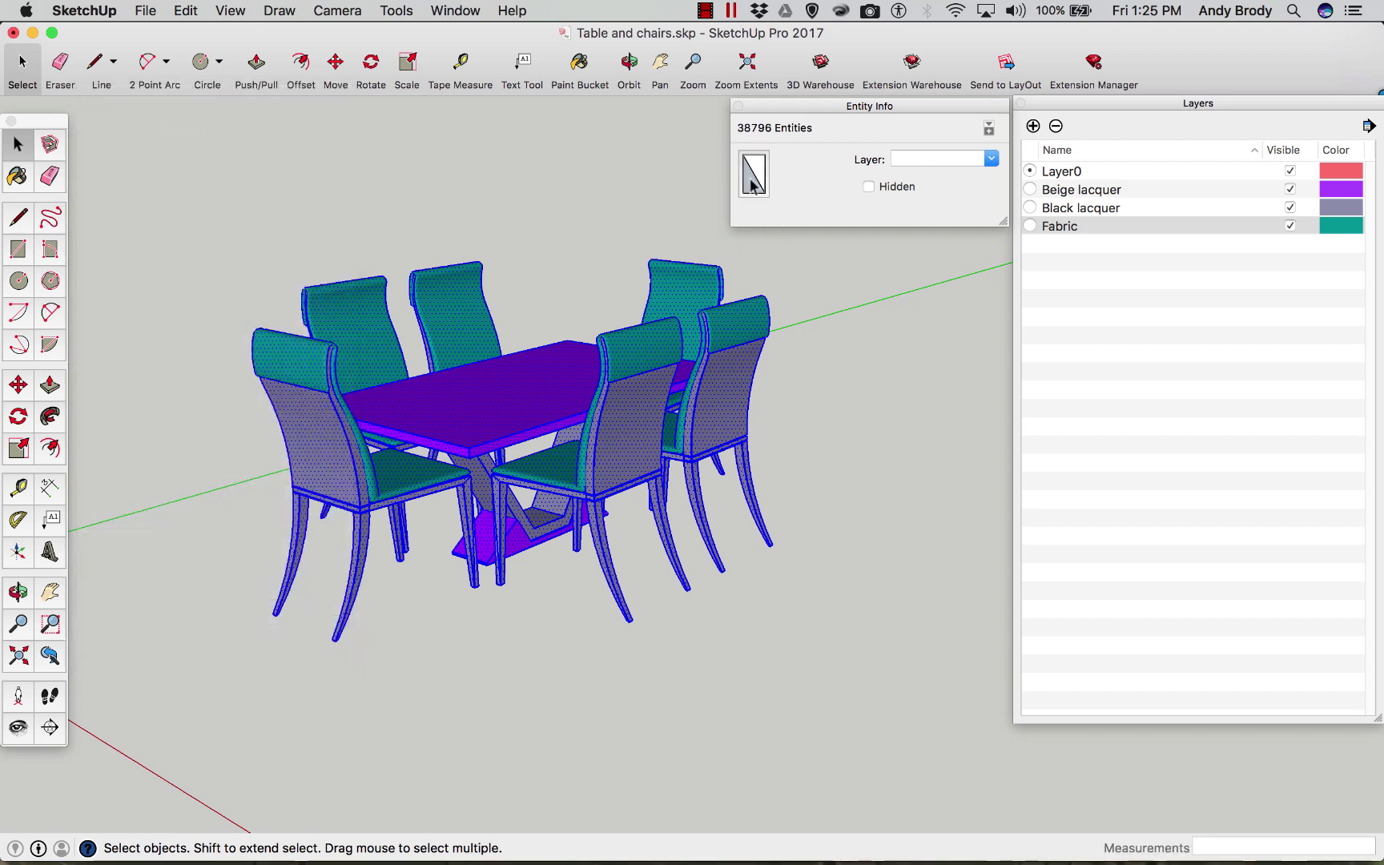
left_click(841, 297)
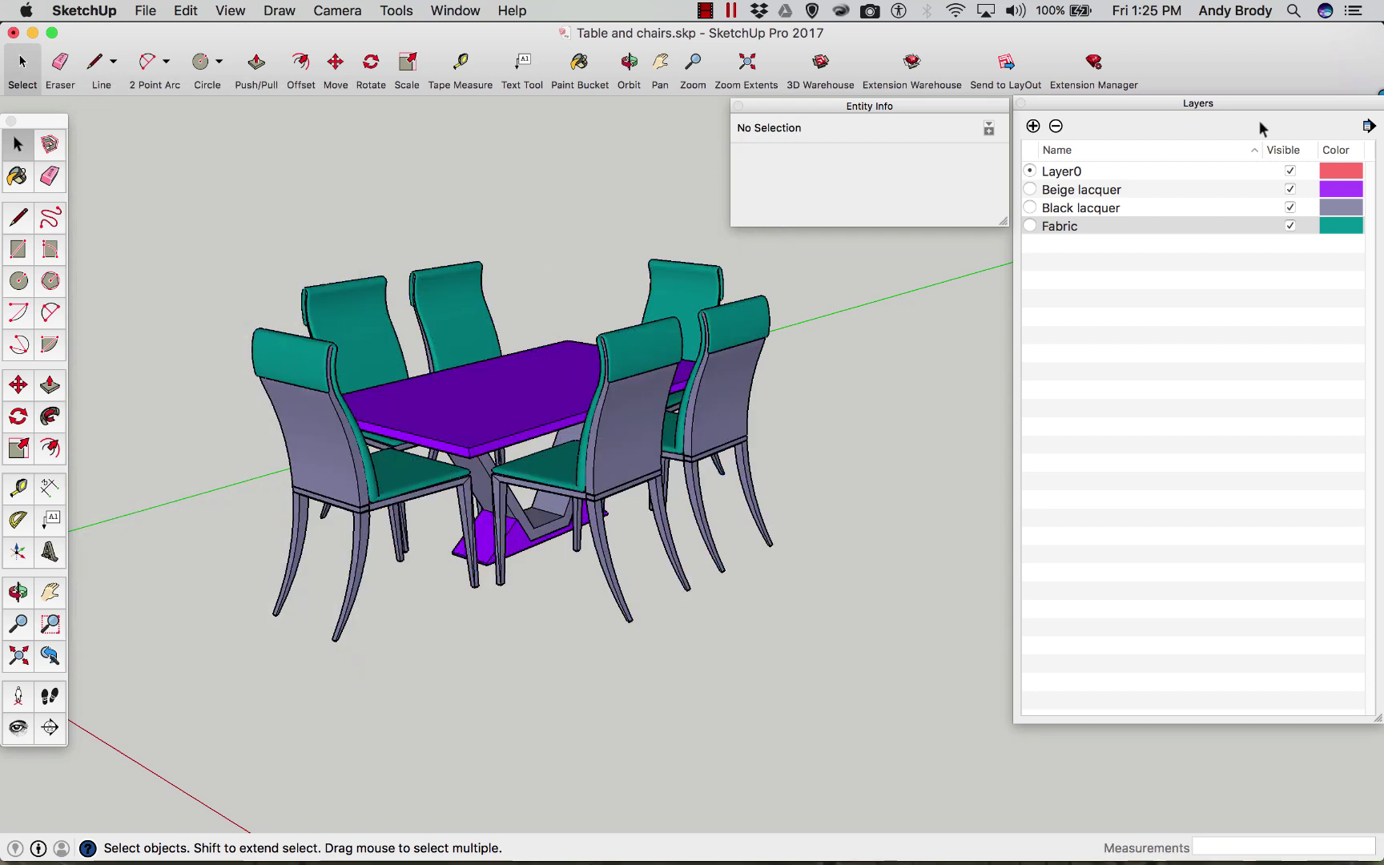
Turn off Color by Layer, check the whole dining set against the default material, and turn Color by Layer back on.
left_click(1369, 126)
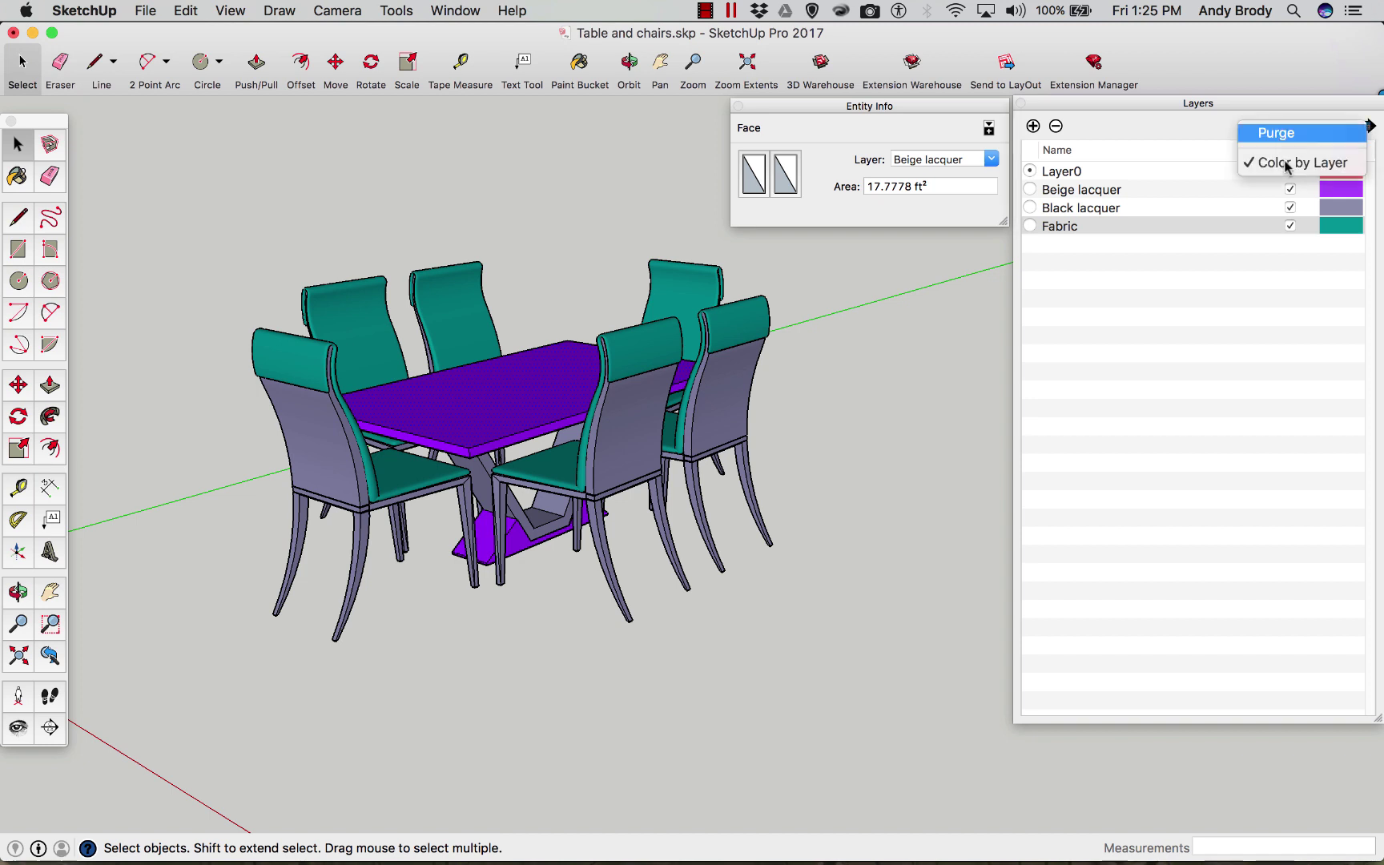
left_click(1286, 164)
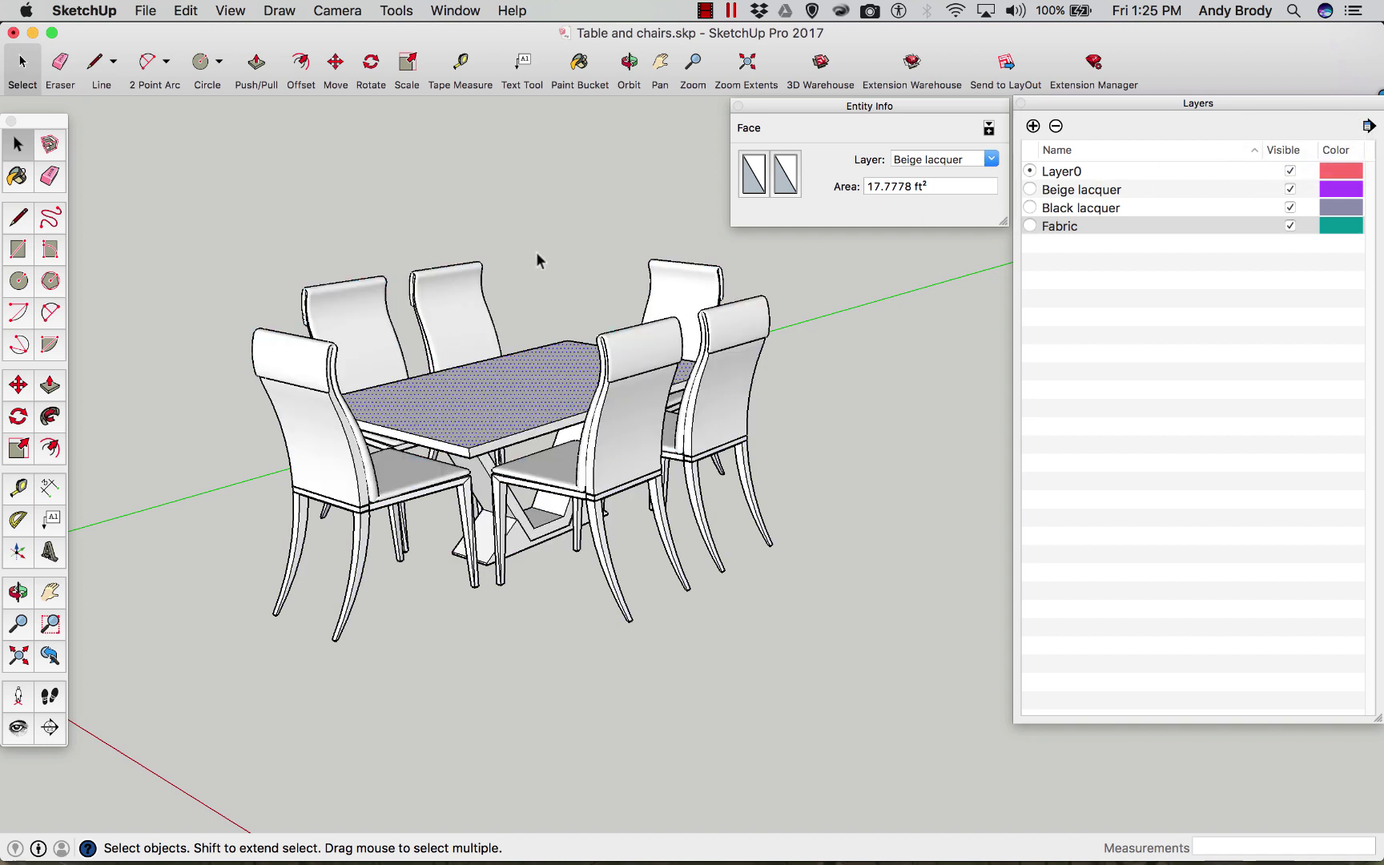
left_click_drag(192, 193, 909, 713)
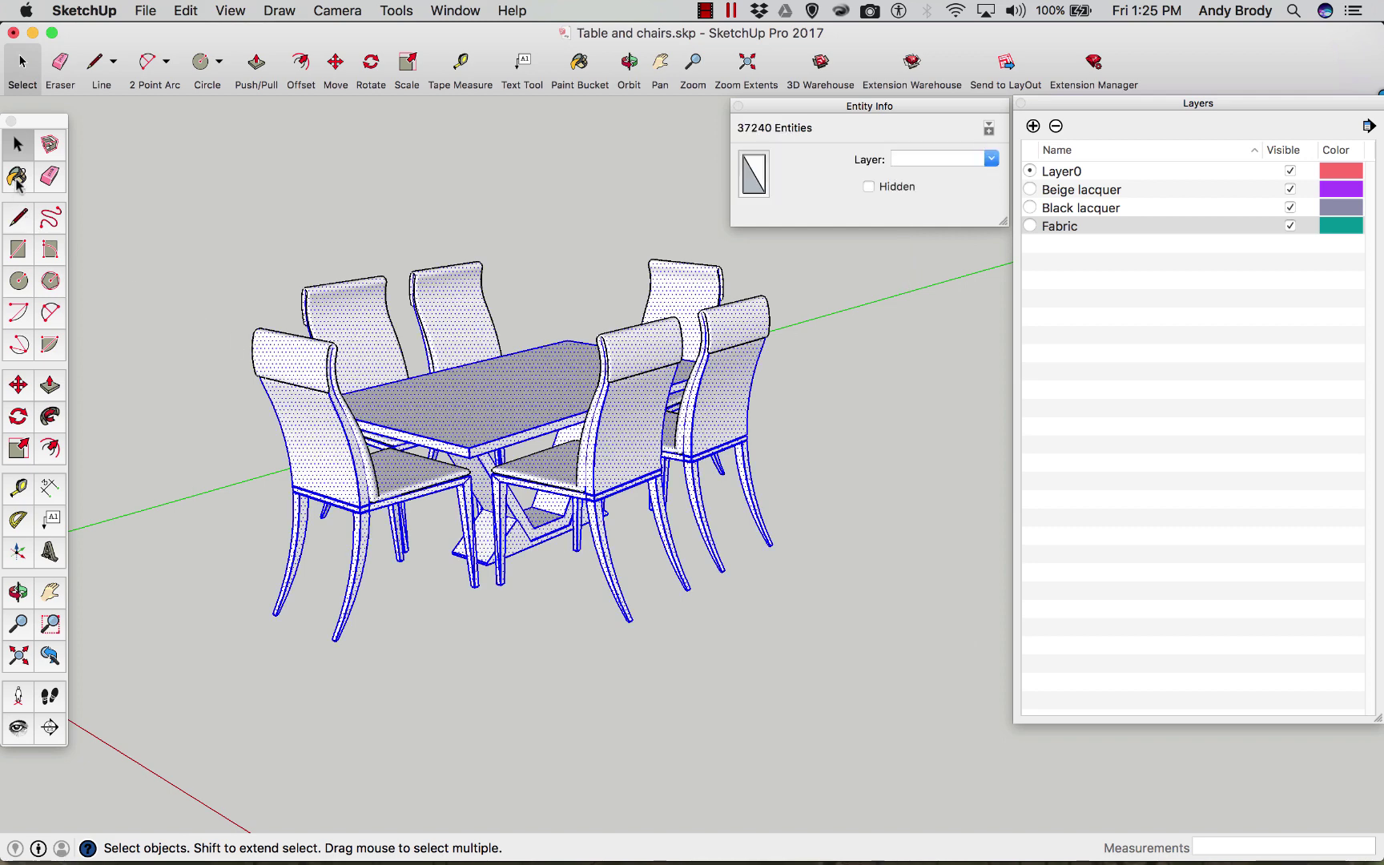
left_click(17, 178)
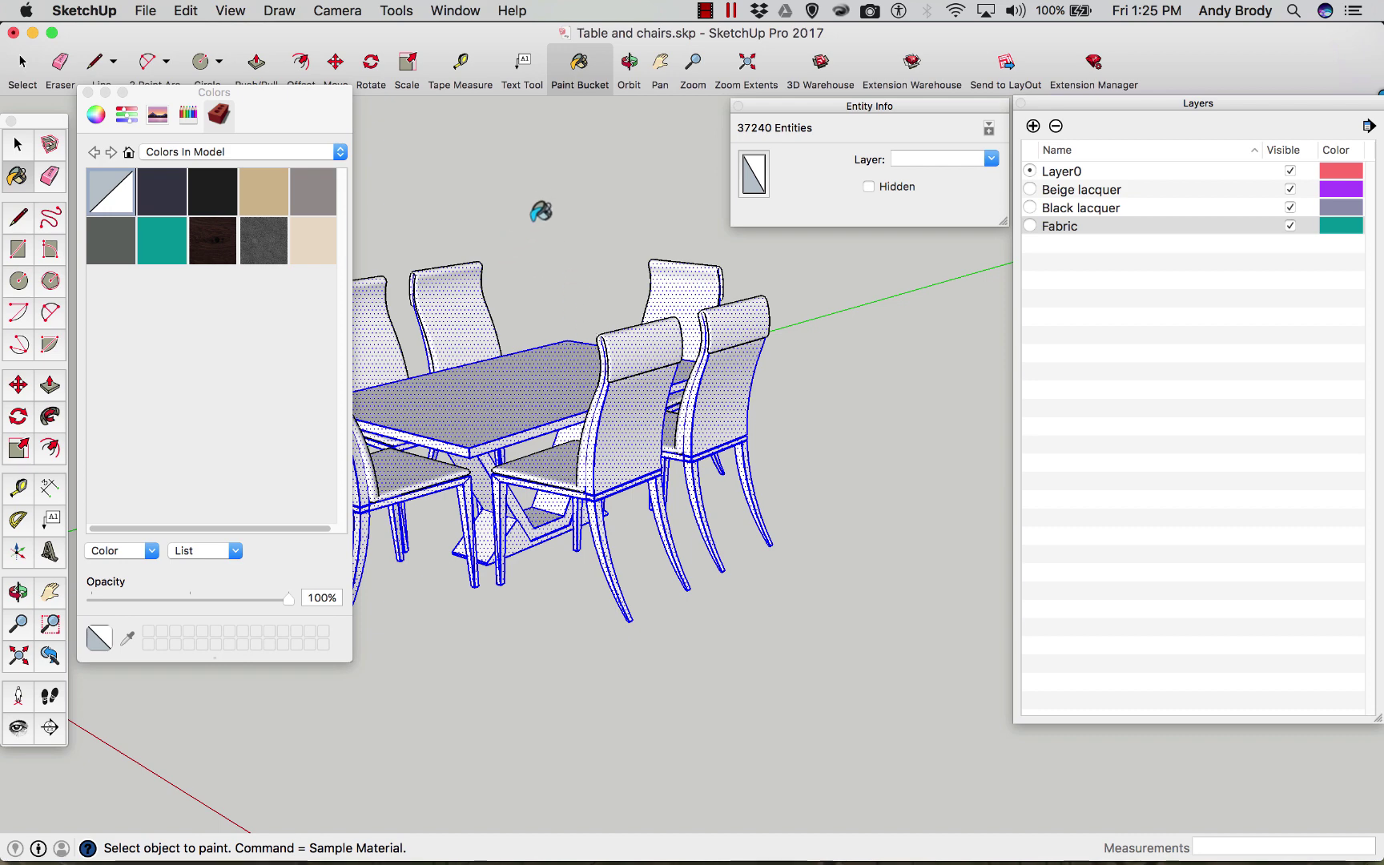
key("space")
key("super+t")
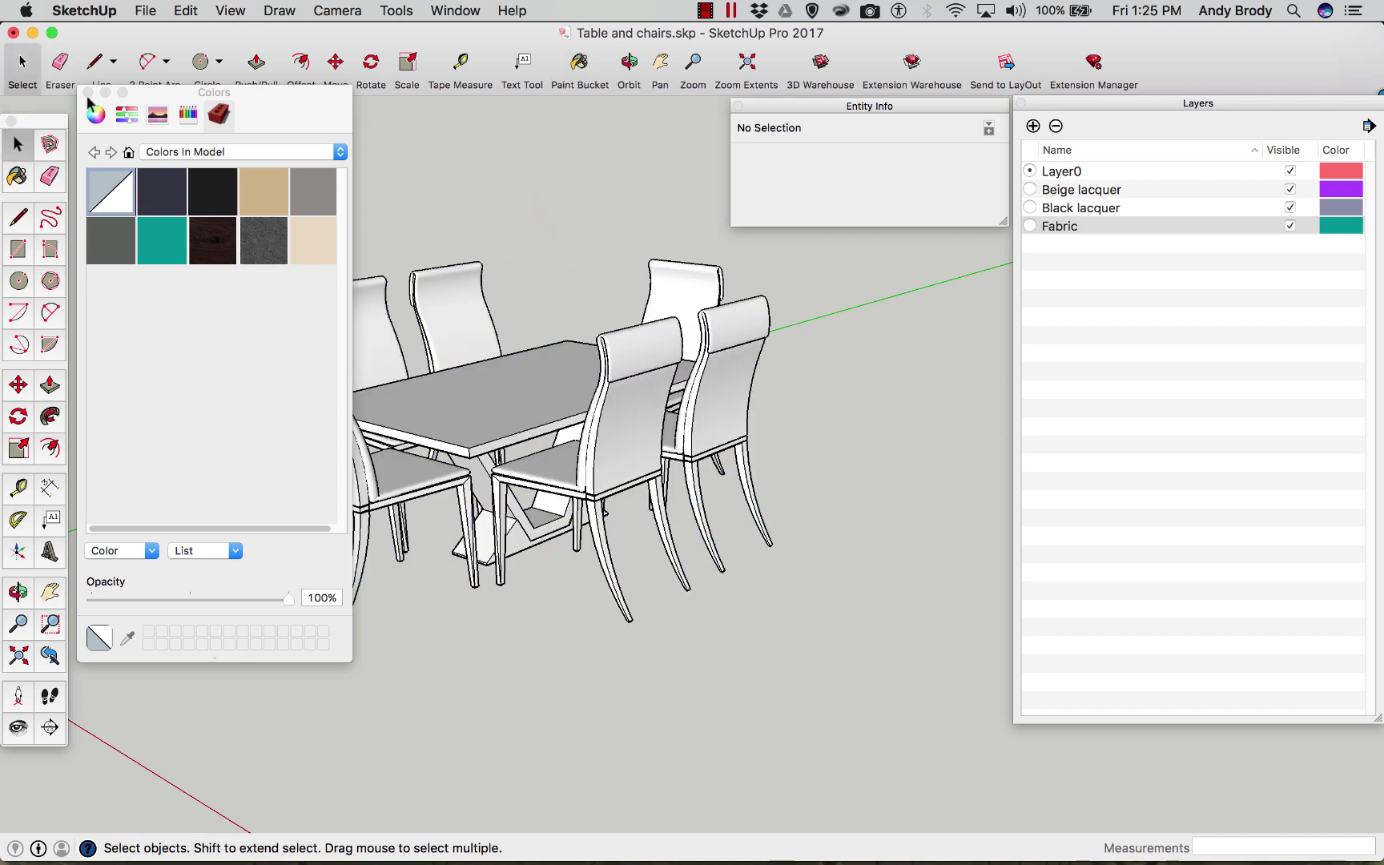
left_click(88, 92)
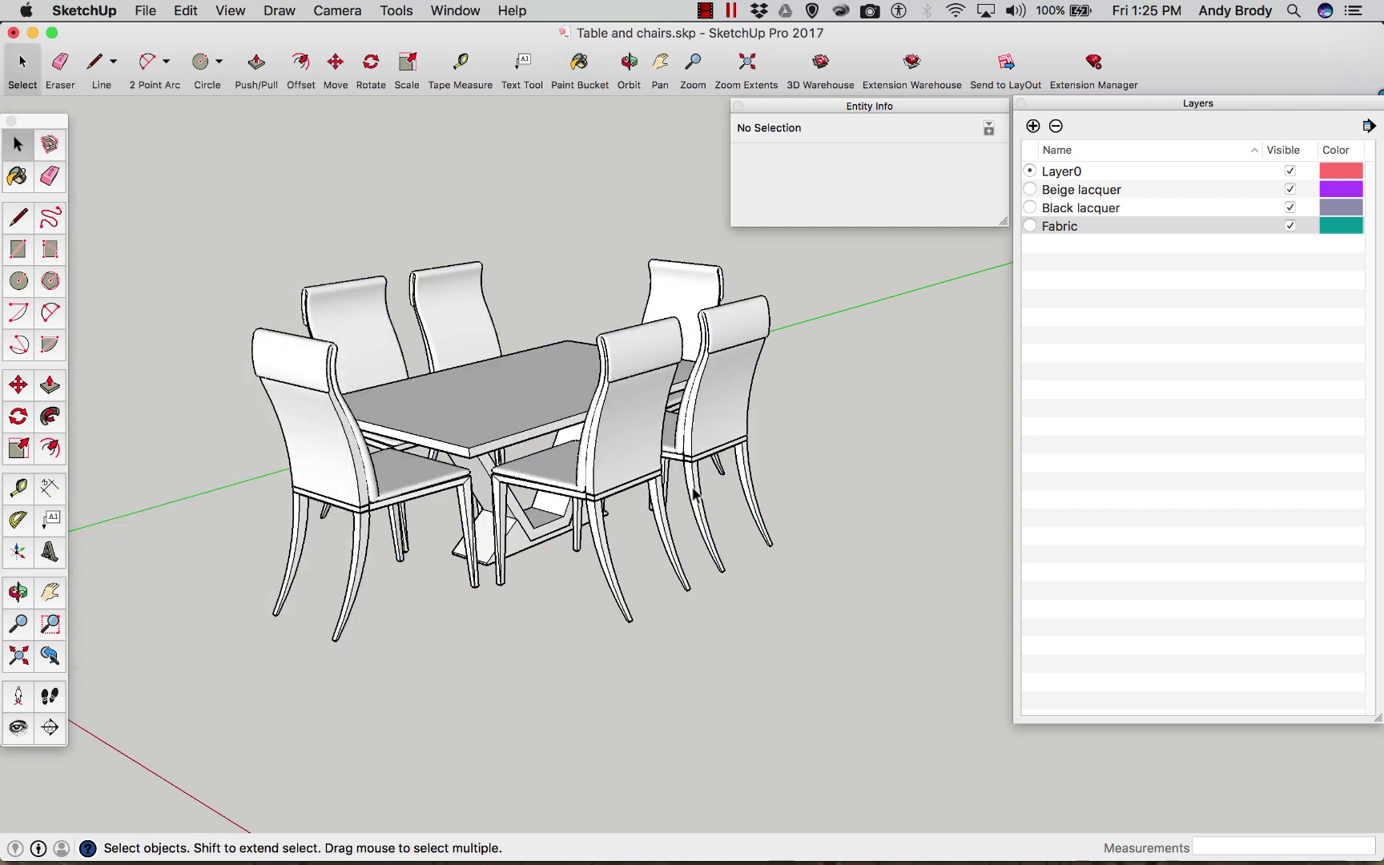
scroll(433, 439, "up", 5)
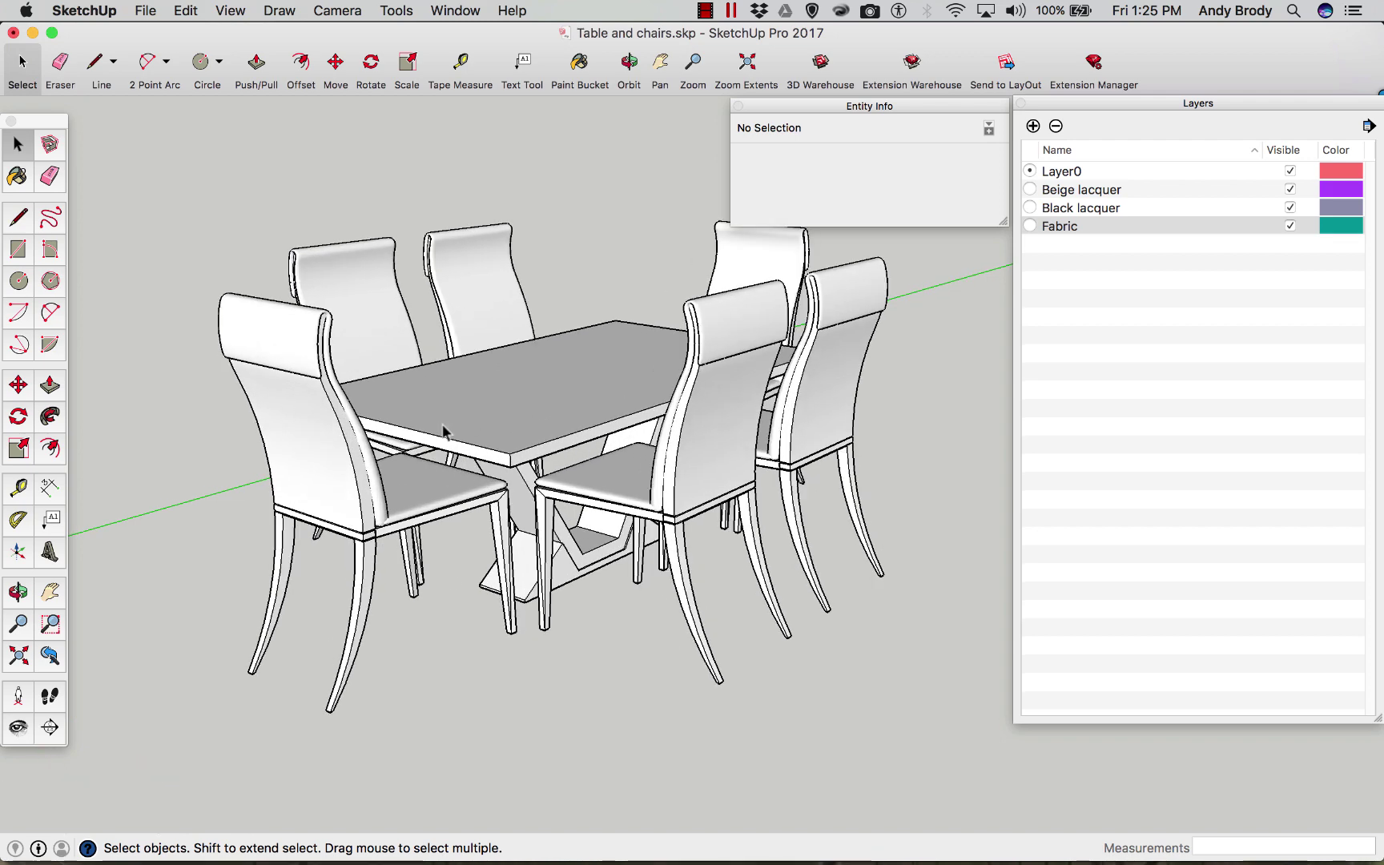
left_click(1369, 126)
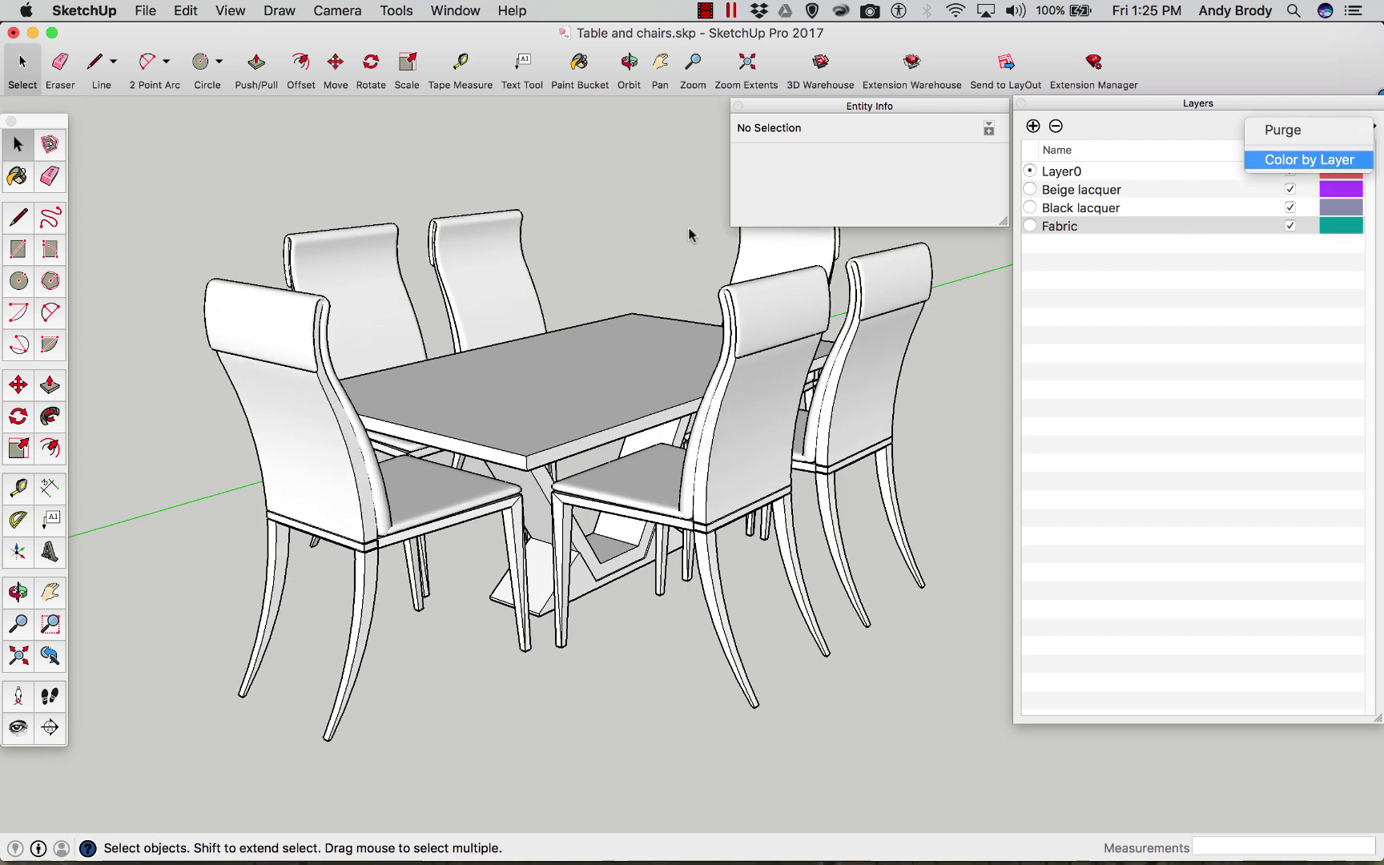
left_click(1288, 158)
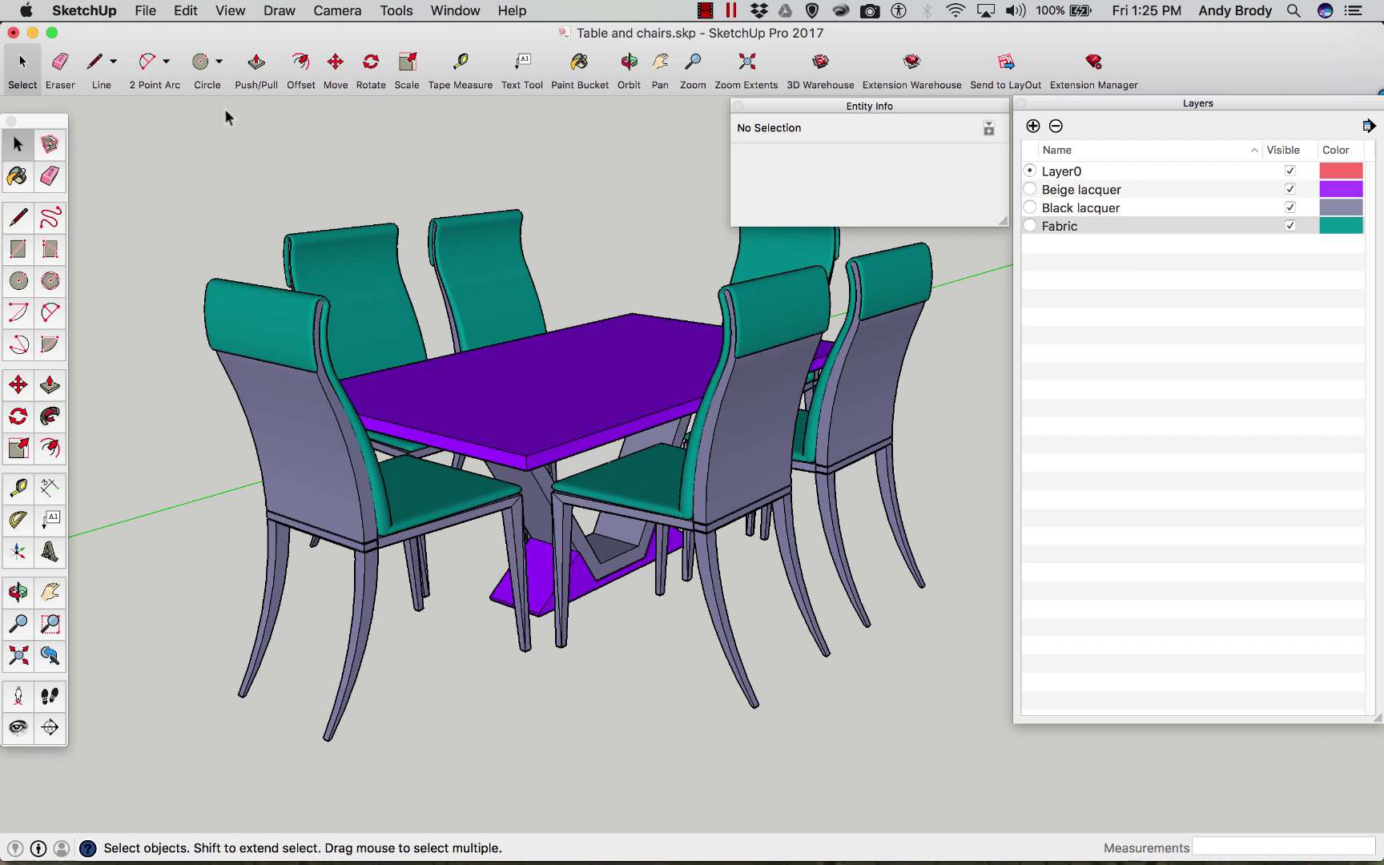
Start a 3D model export named Table and chairs.dwg in the AutoCAD DWG format, clearing the panels that cover the export settings.
left_click(142, 13)
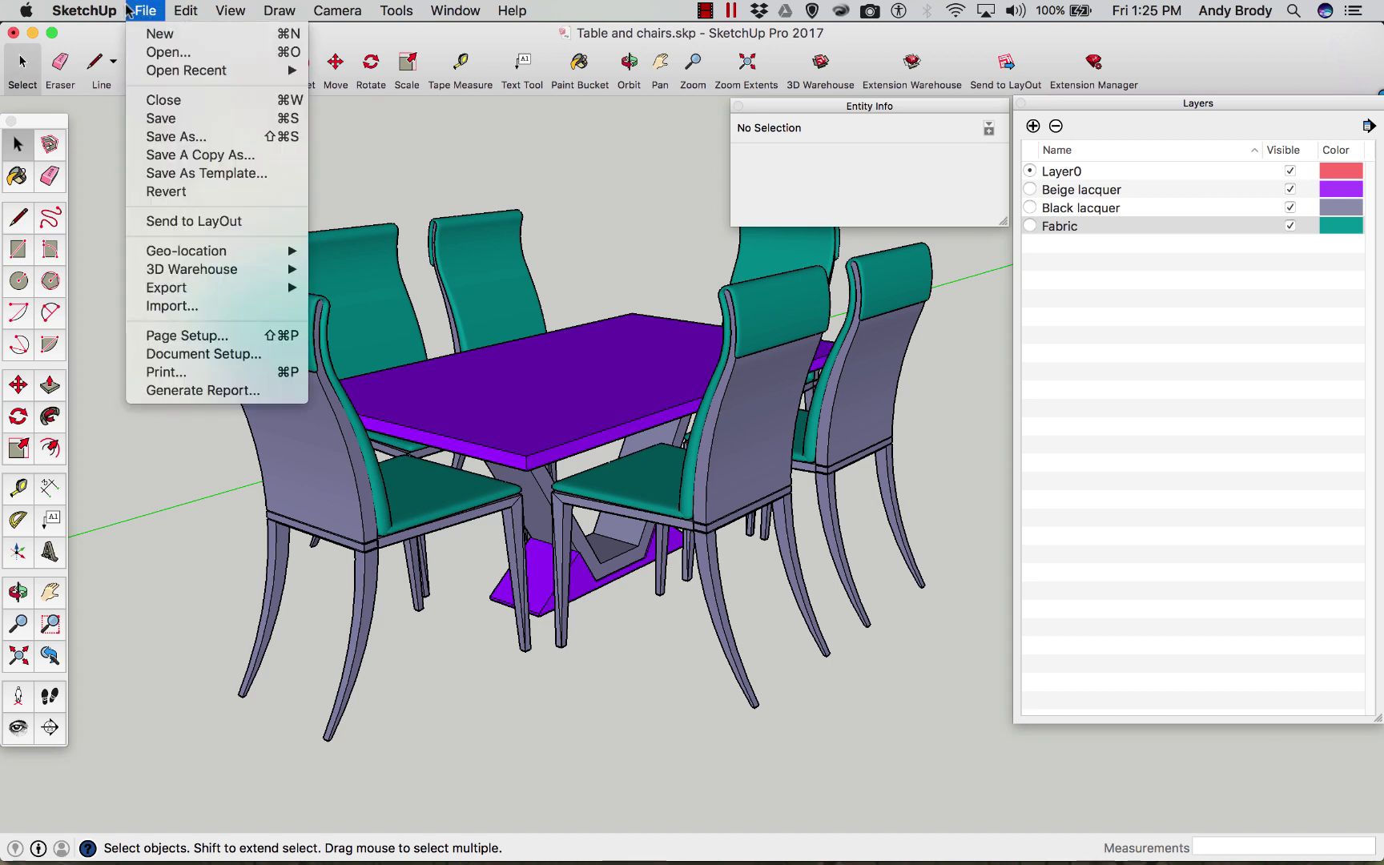
mouse_move(268, 290)
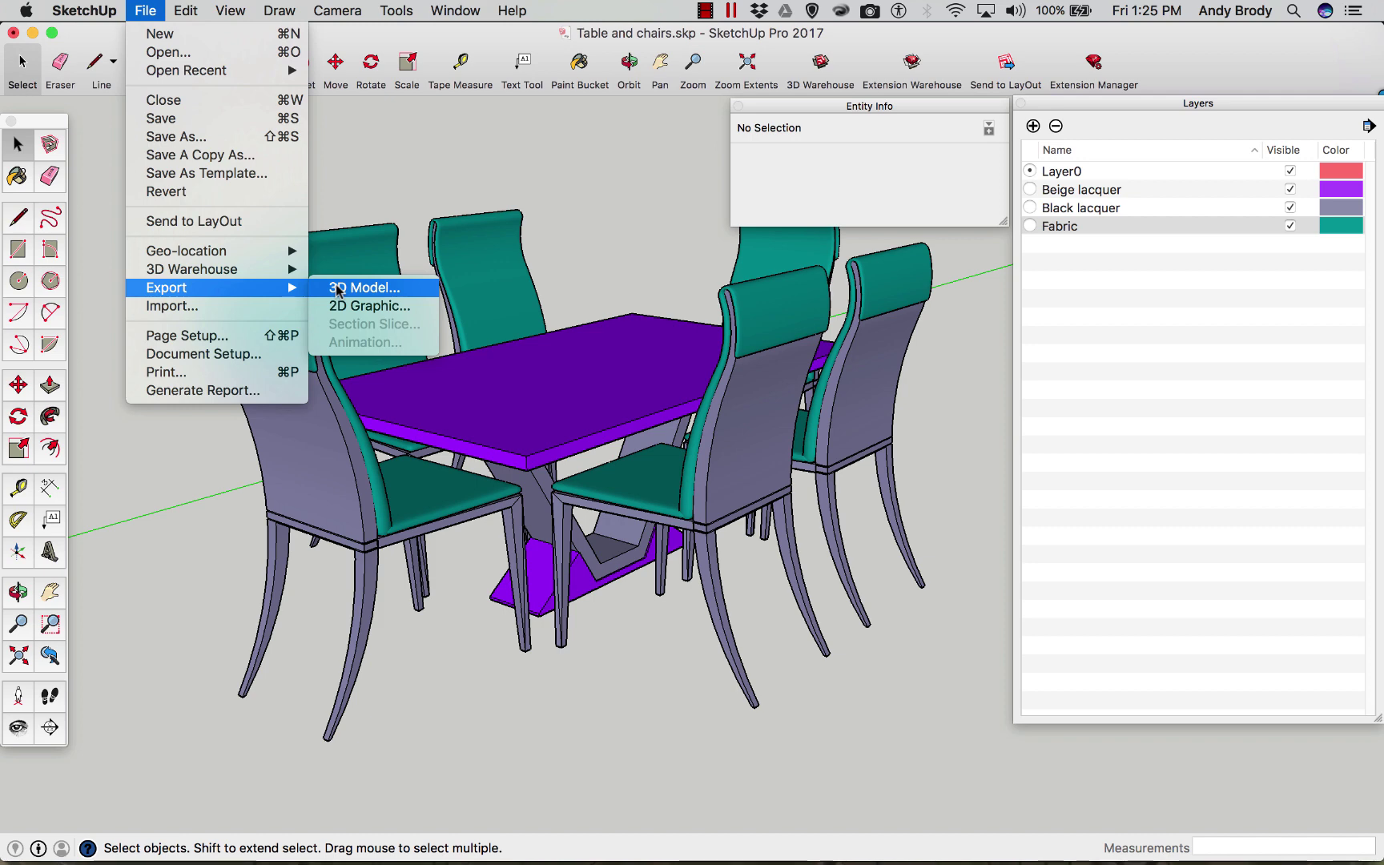
left_click(338, 290)
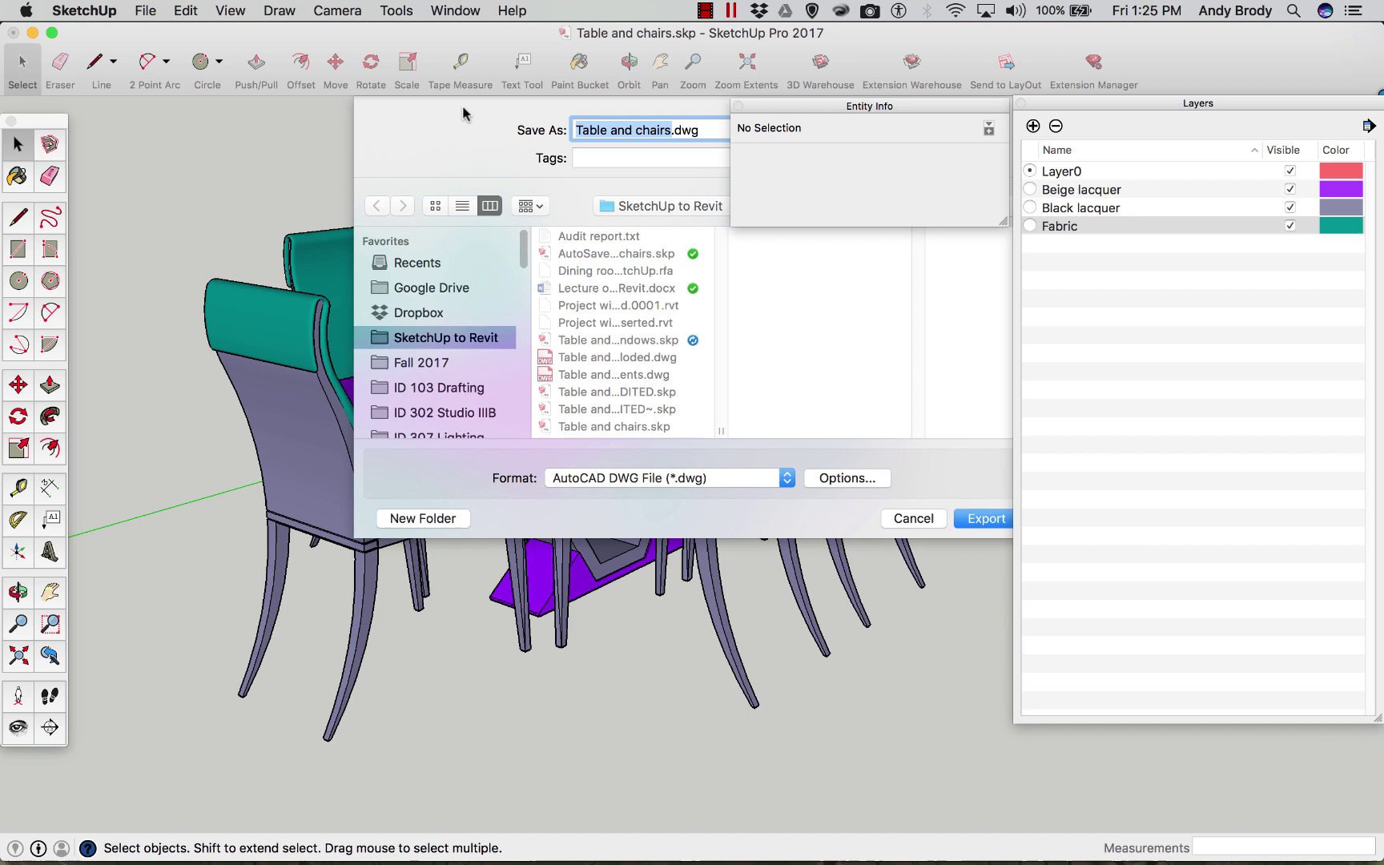
left_click(737, 106)
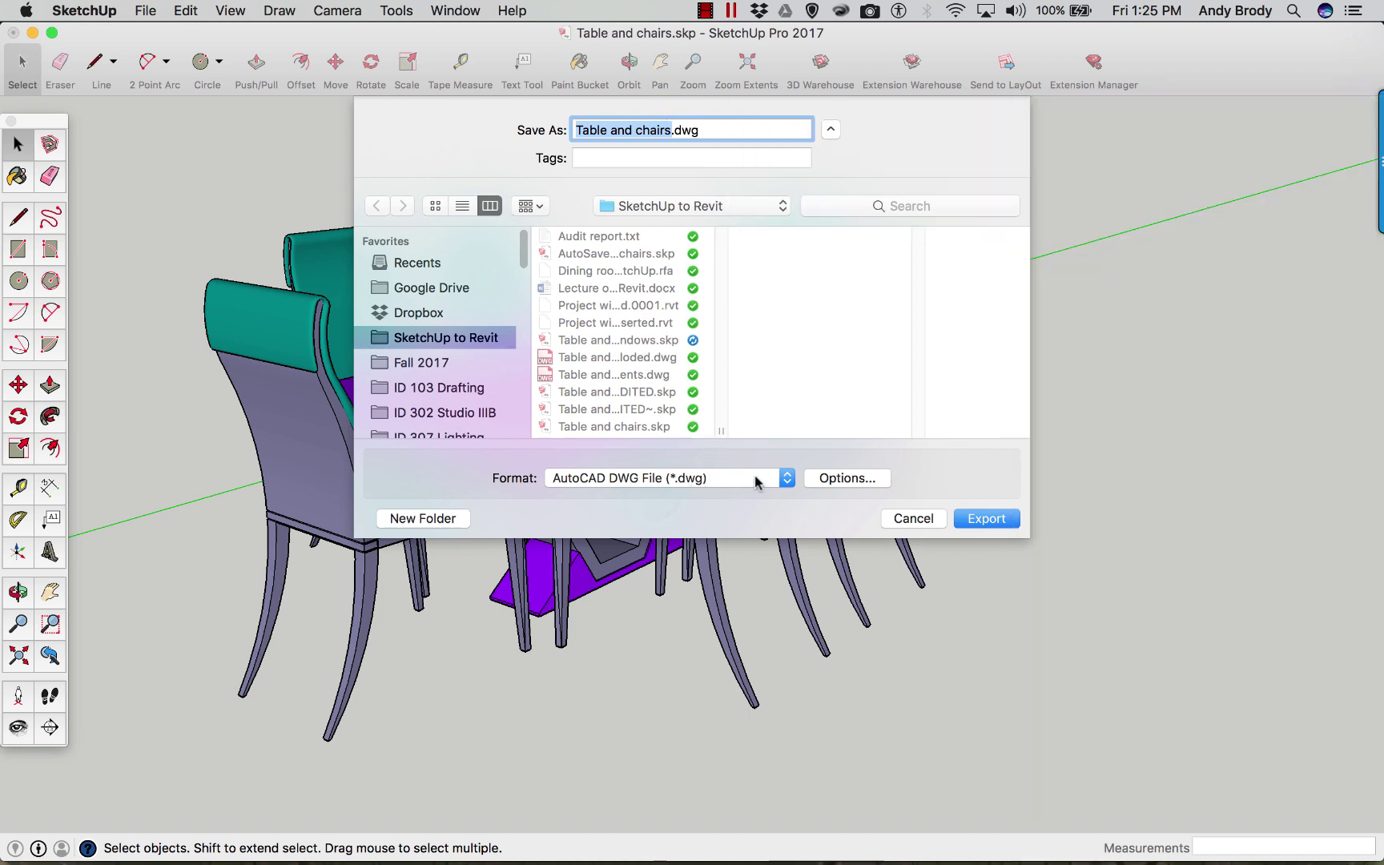
left_click(757, 479)
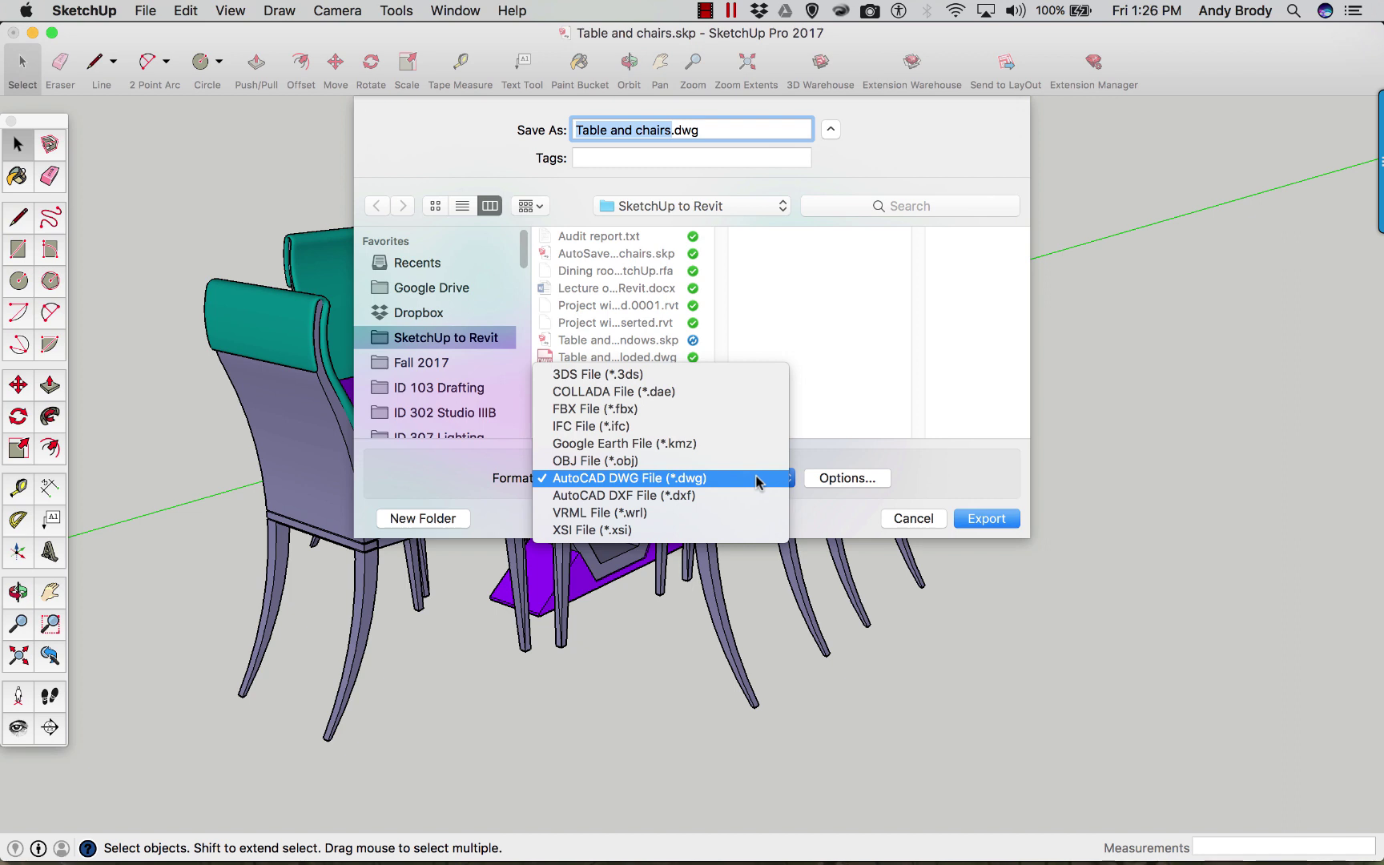
left_click(470, 312)
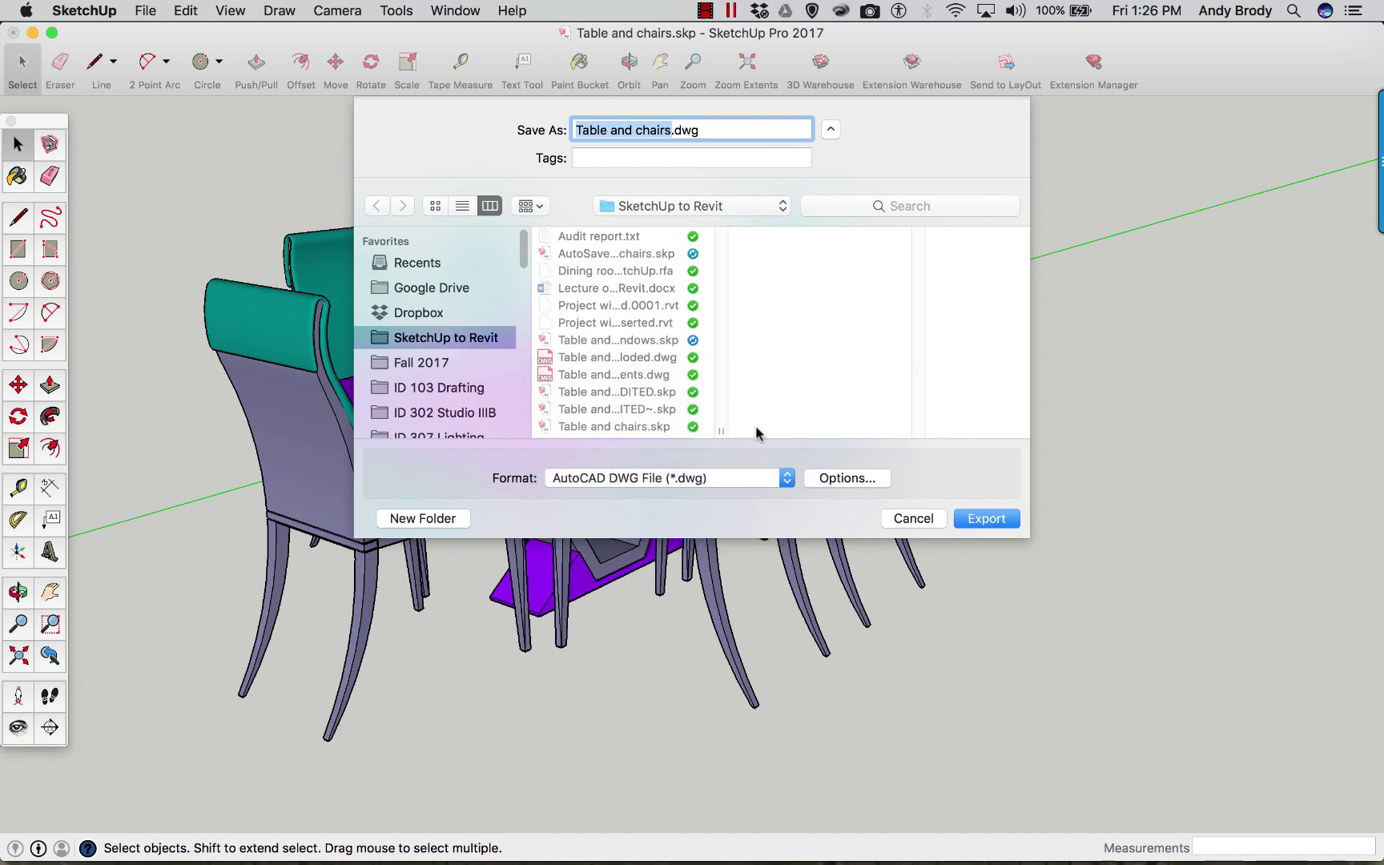
Set the AutoCAD version in the DWG export options to AutoCAD 2007.
left_click(838, 482)
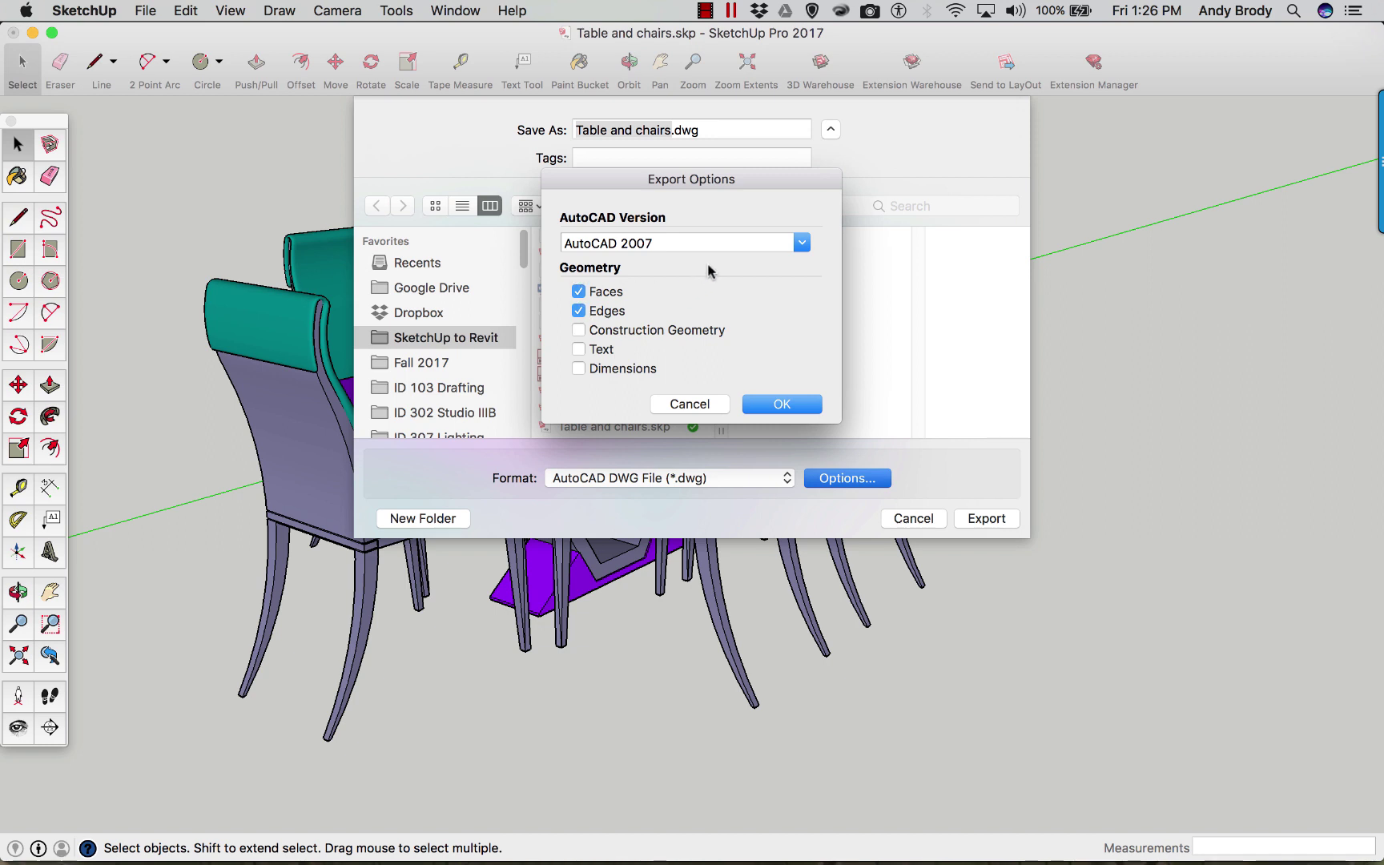
left_click(801, 245)
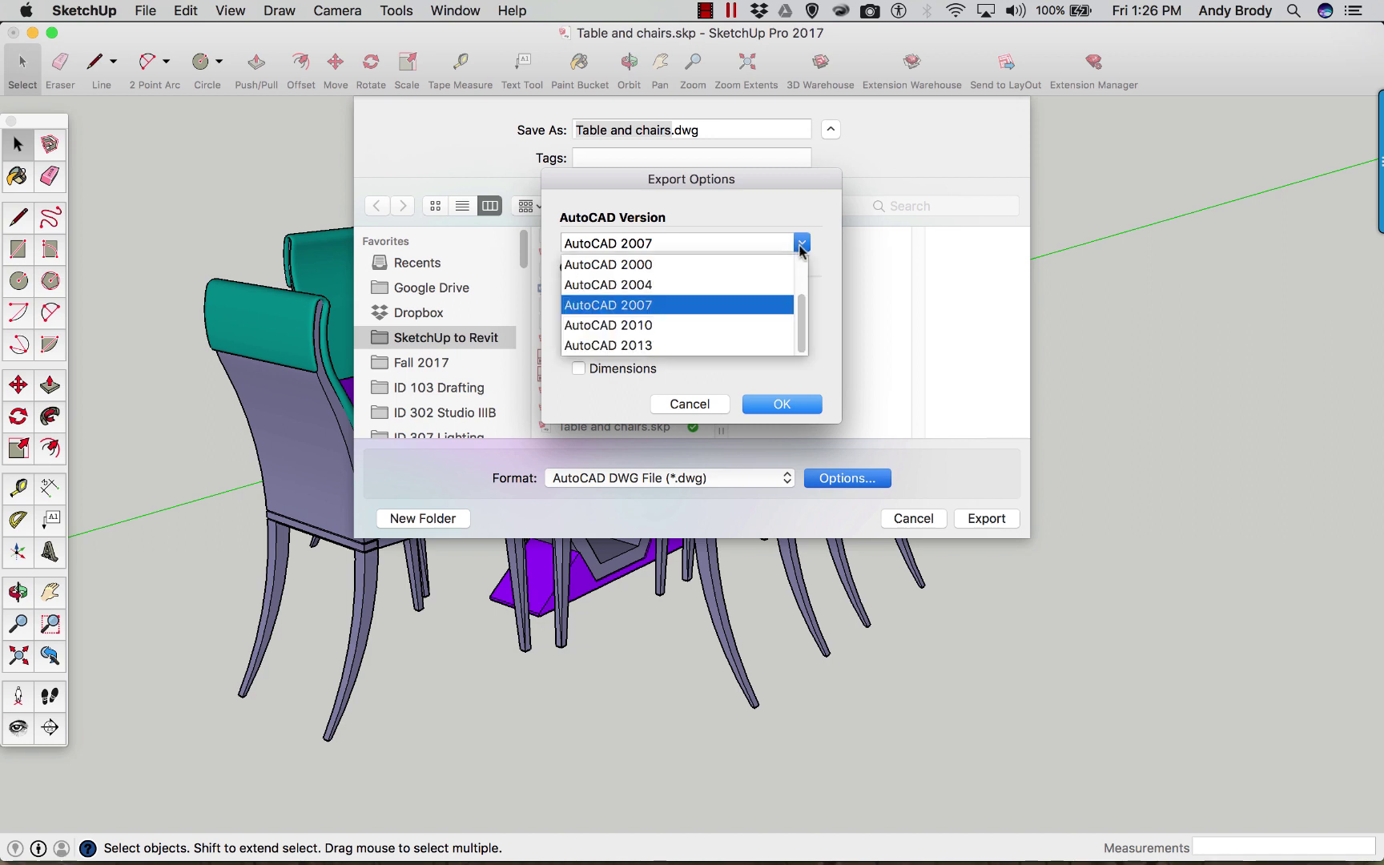
left_click(629, 308)
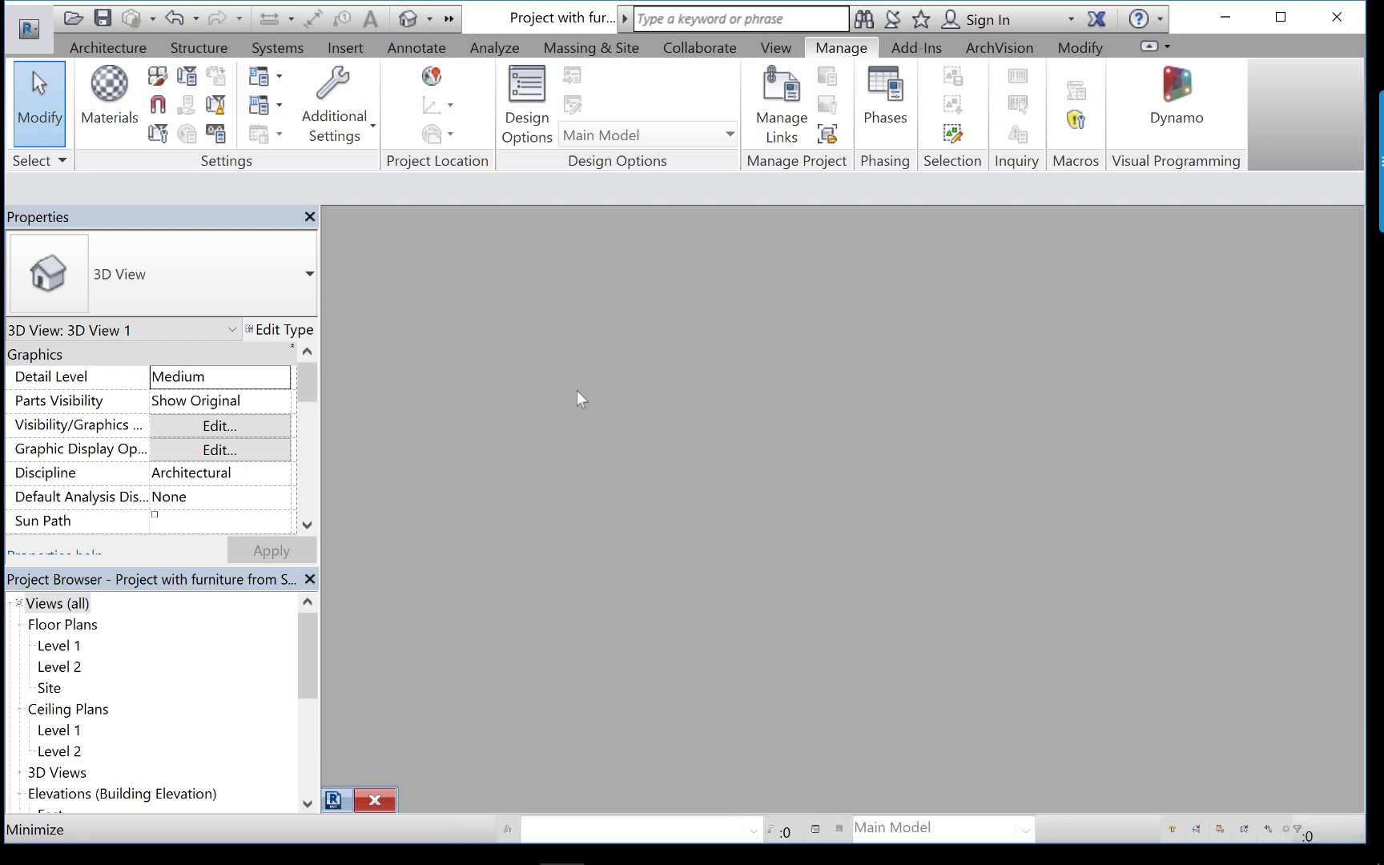
Create a new Revit family from the Furniture.rft template.
left_click(29, 30)
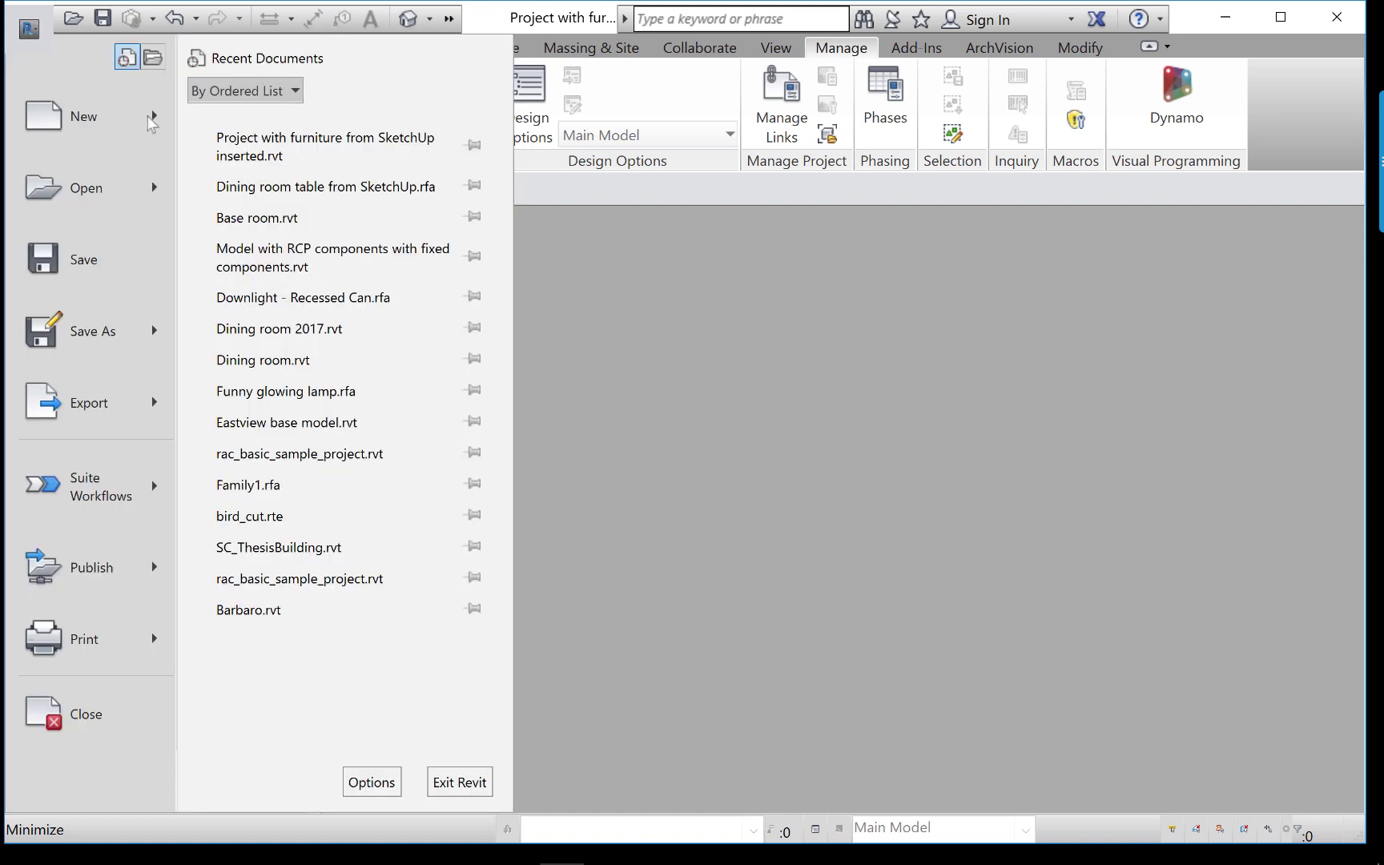
mouse_move(160, 125)
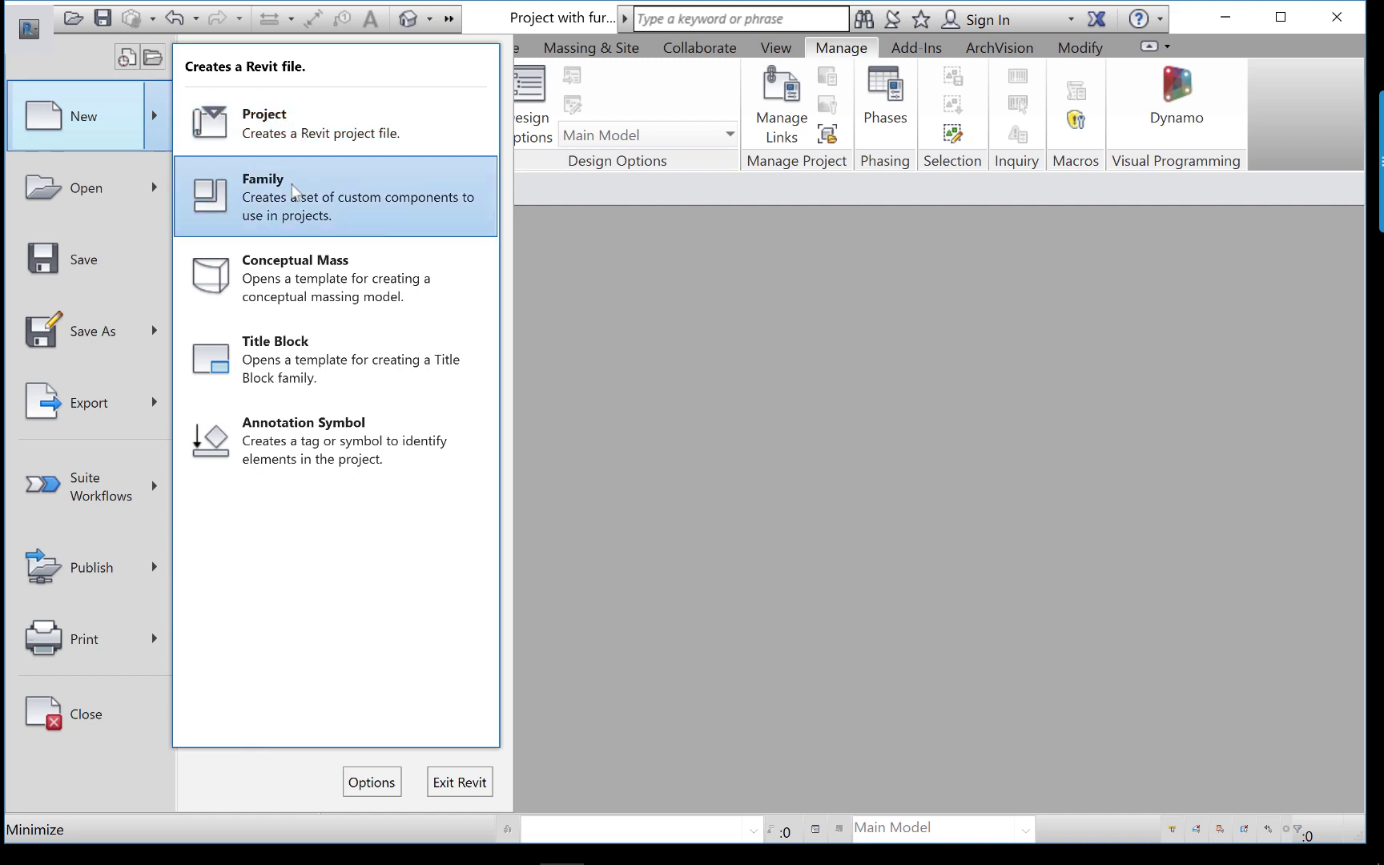
left_click(295, 192)
scroll(725, 413, "down", 1)
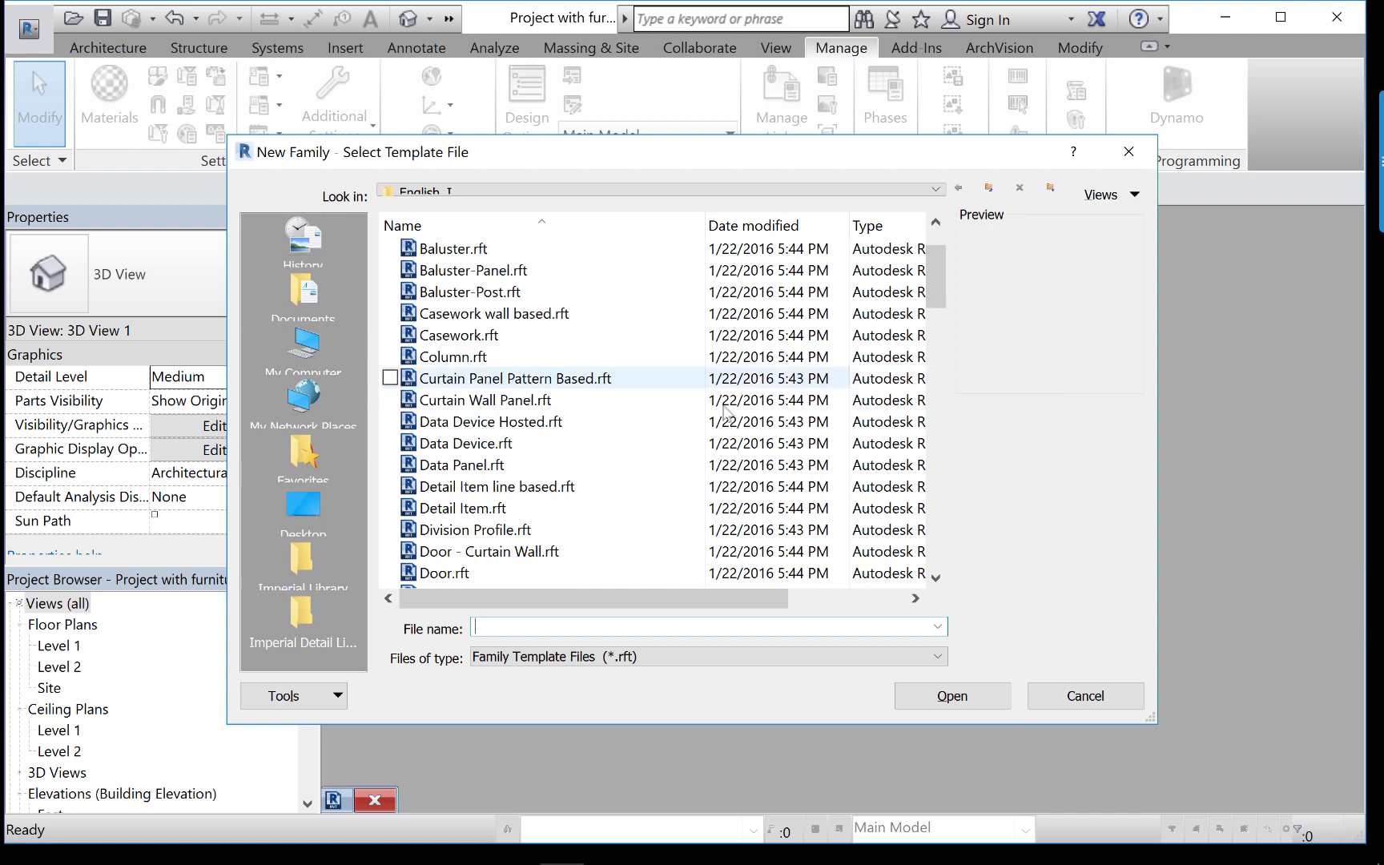
scroll(725, 413, "down", 10)
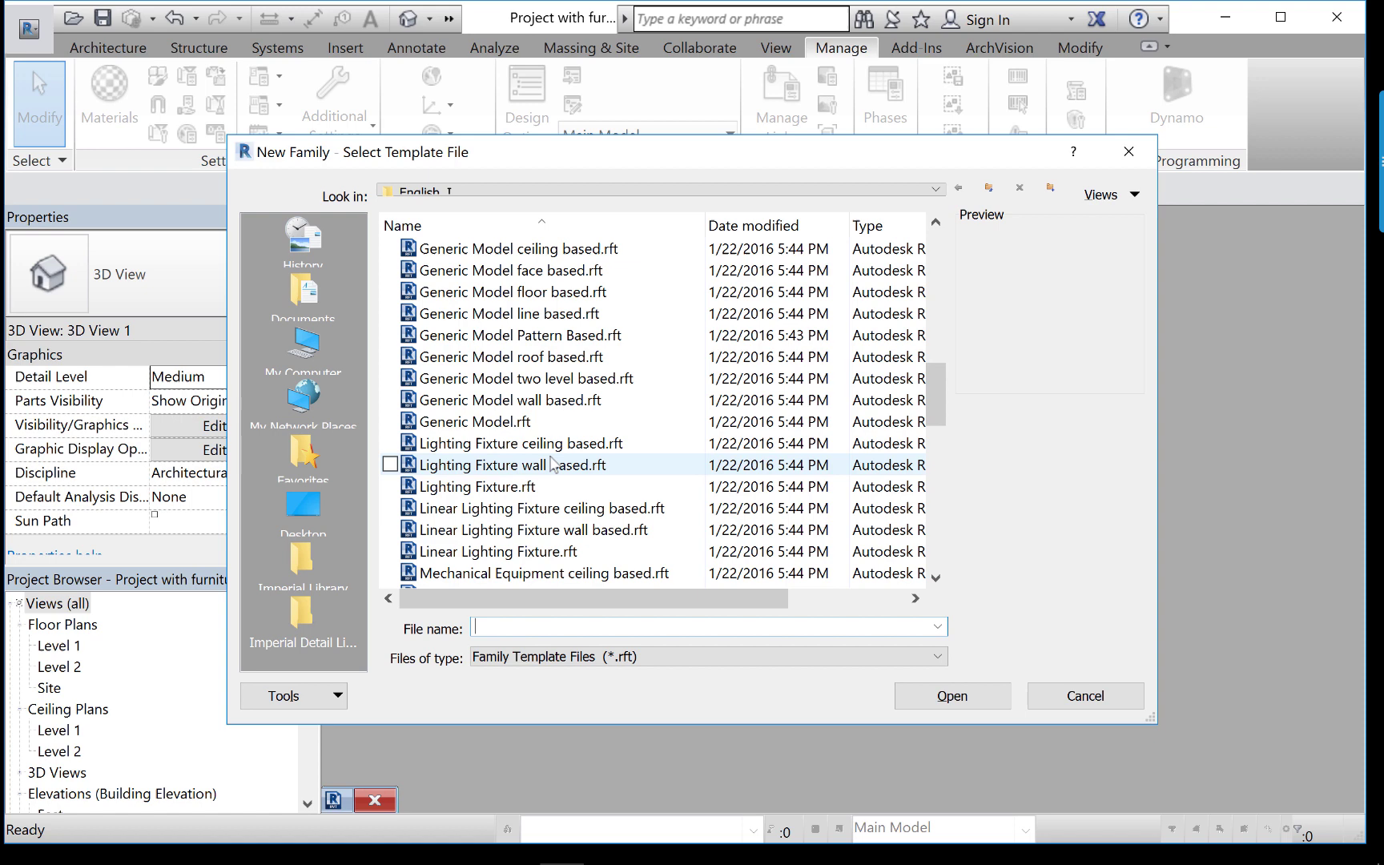
scroll(553, 432, "up", 3)
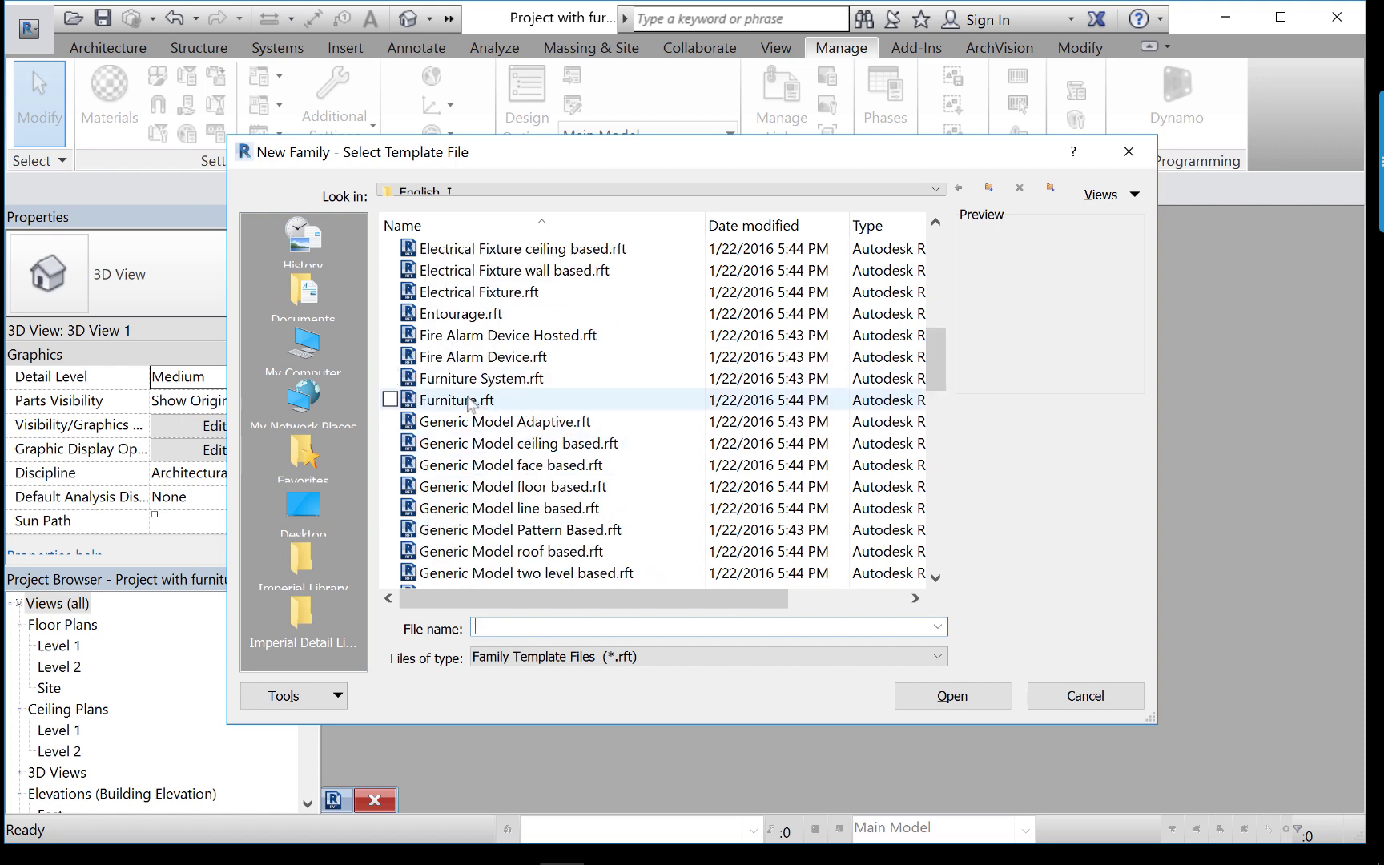
left_click(515, 402)
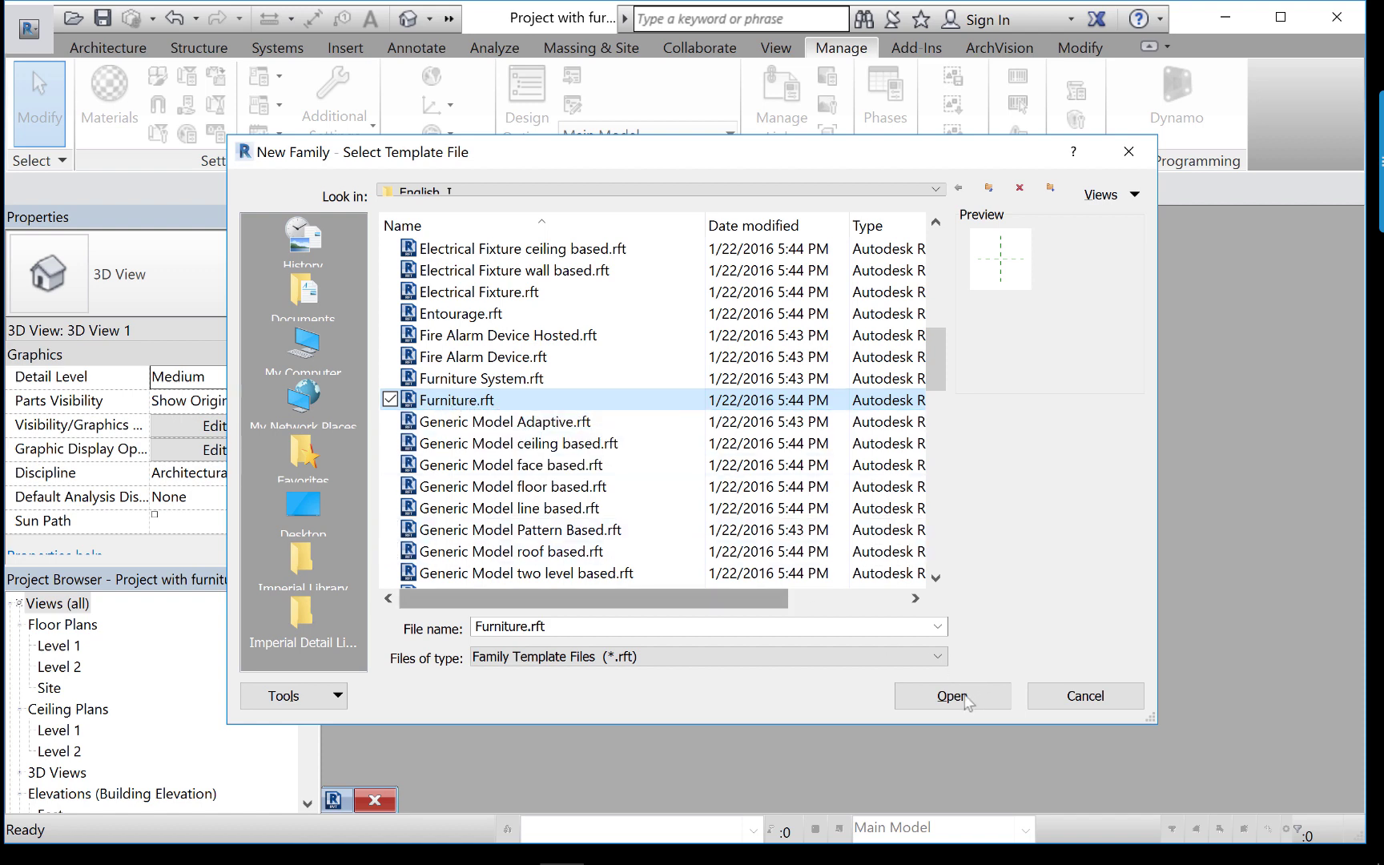
left_click(962, 696)
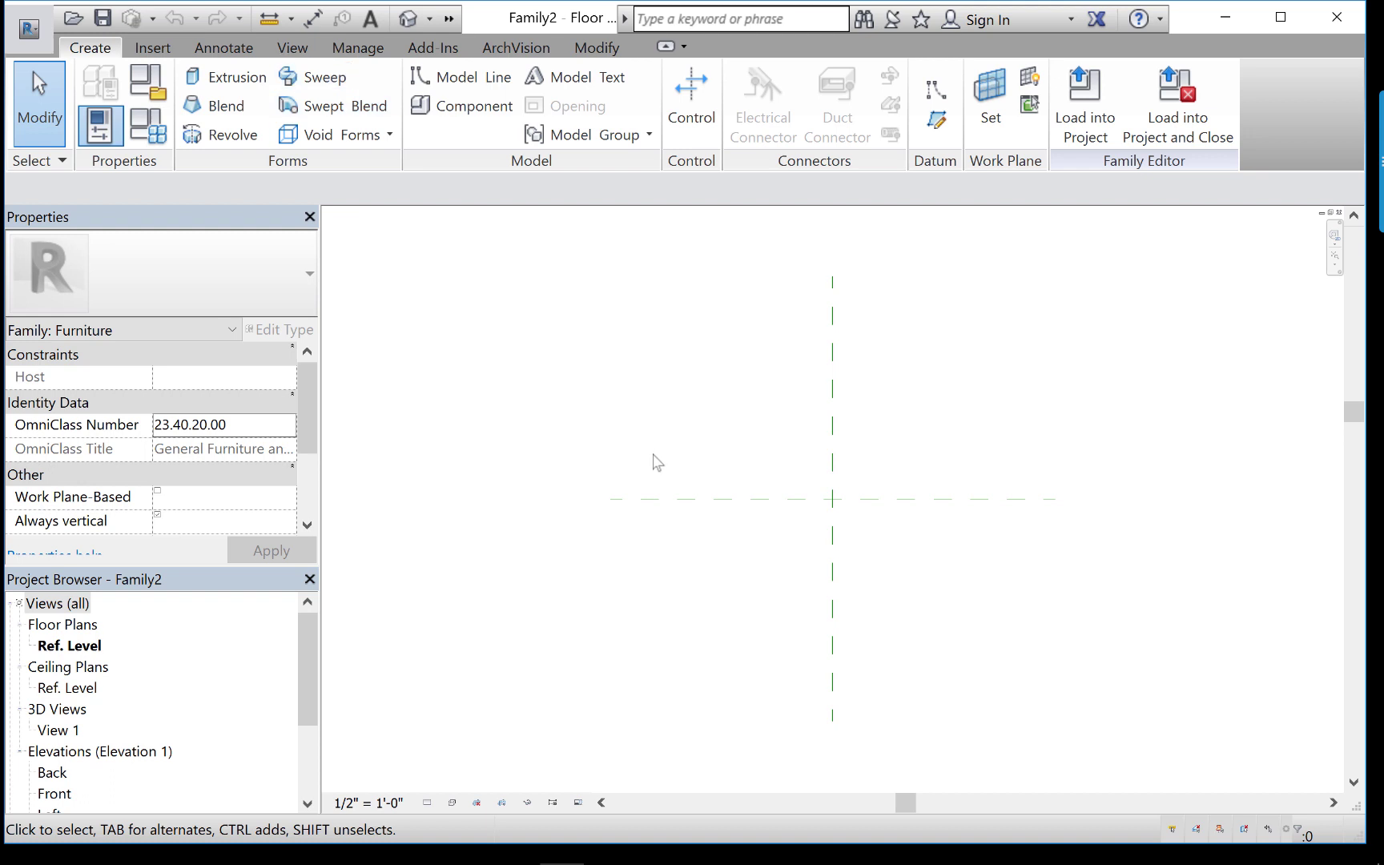
Import Table and chairs EDITED everything exploded.dwg with preserved colors and Manual - Base Point positioning, placing it near the reference planes' intersection.
middle_click(583, 476)
middle_click_drag(582, 476, 377, 136)
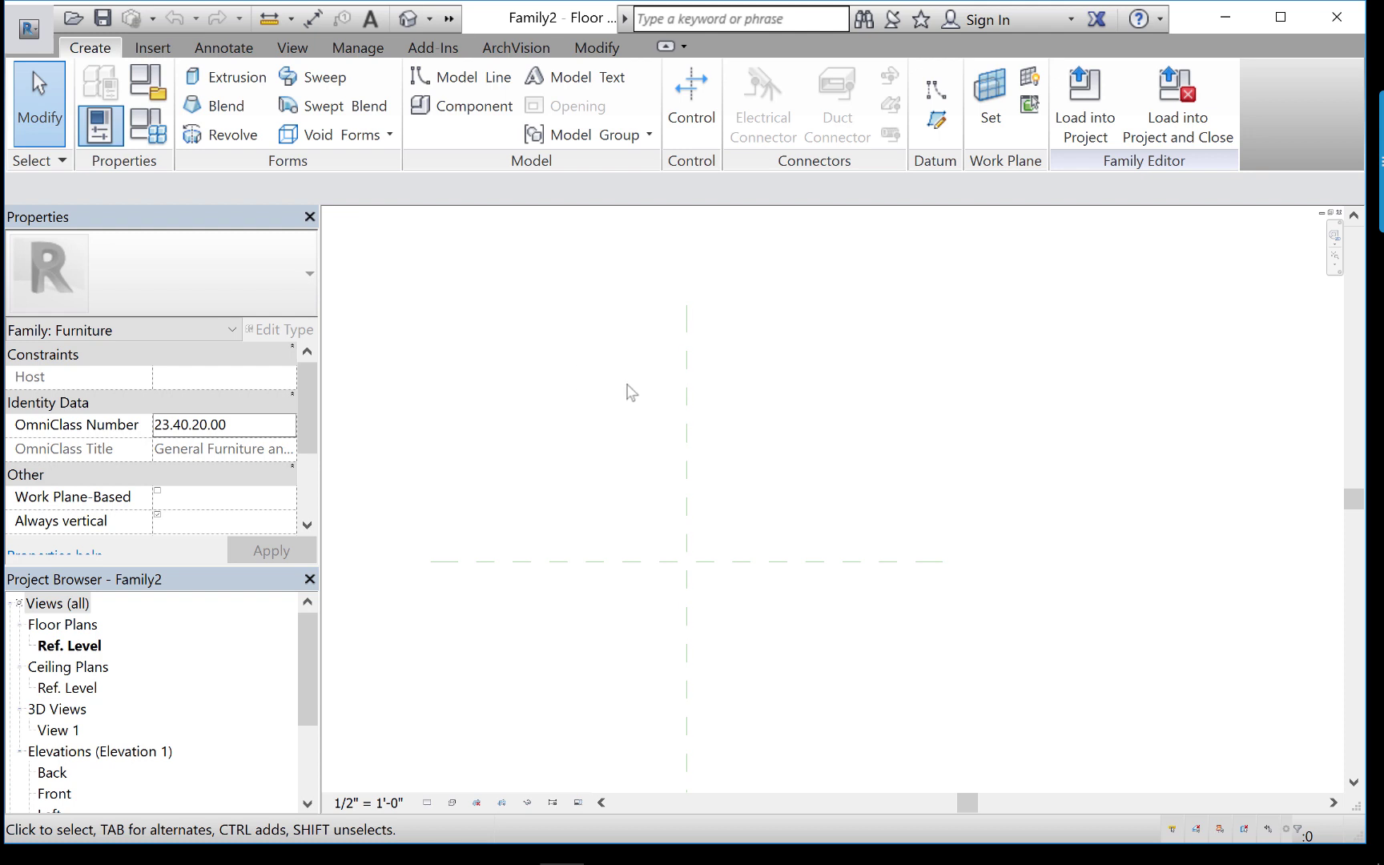
left_click(156, 49)
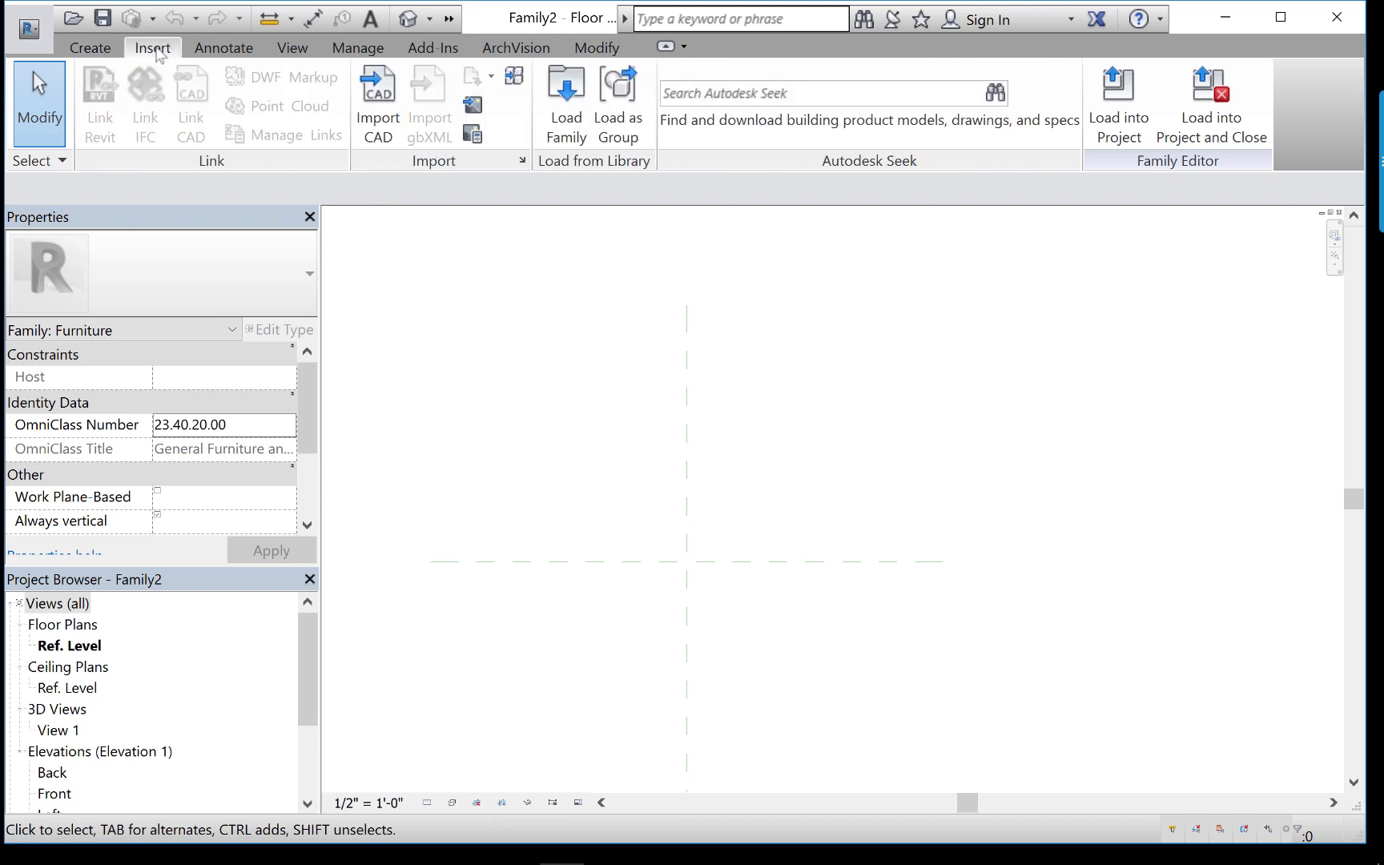
left_click(377, 88)
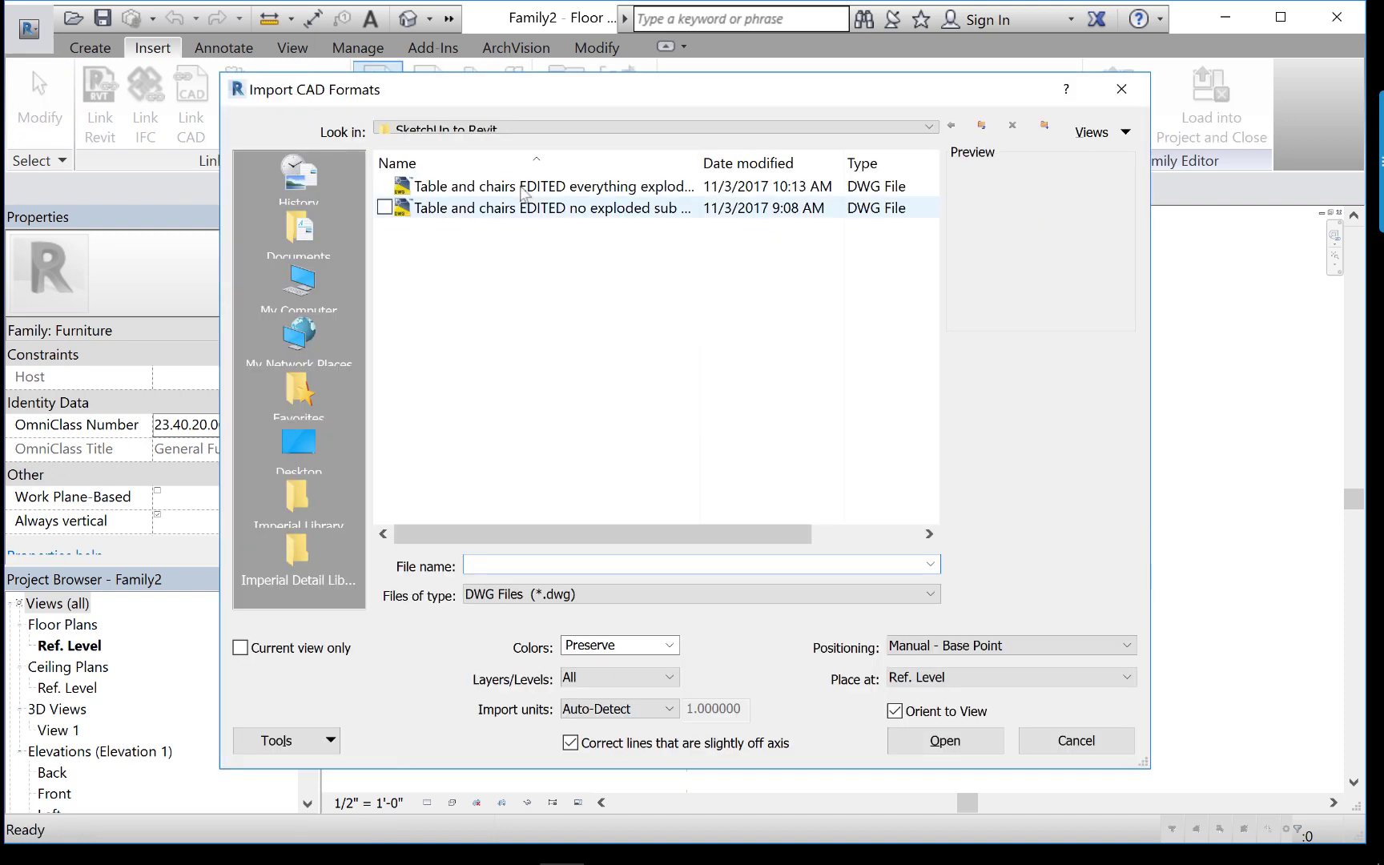
left_click(525, 186)
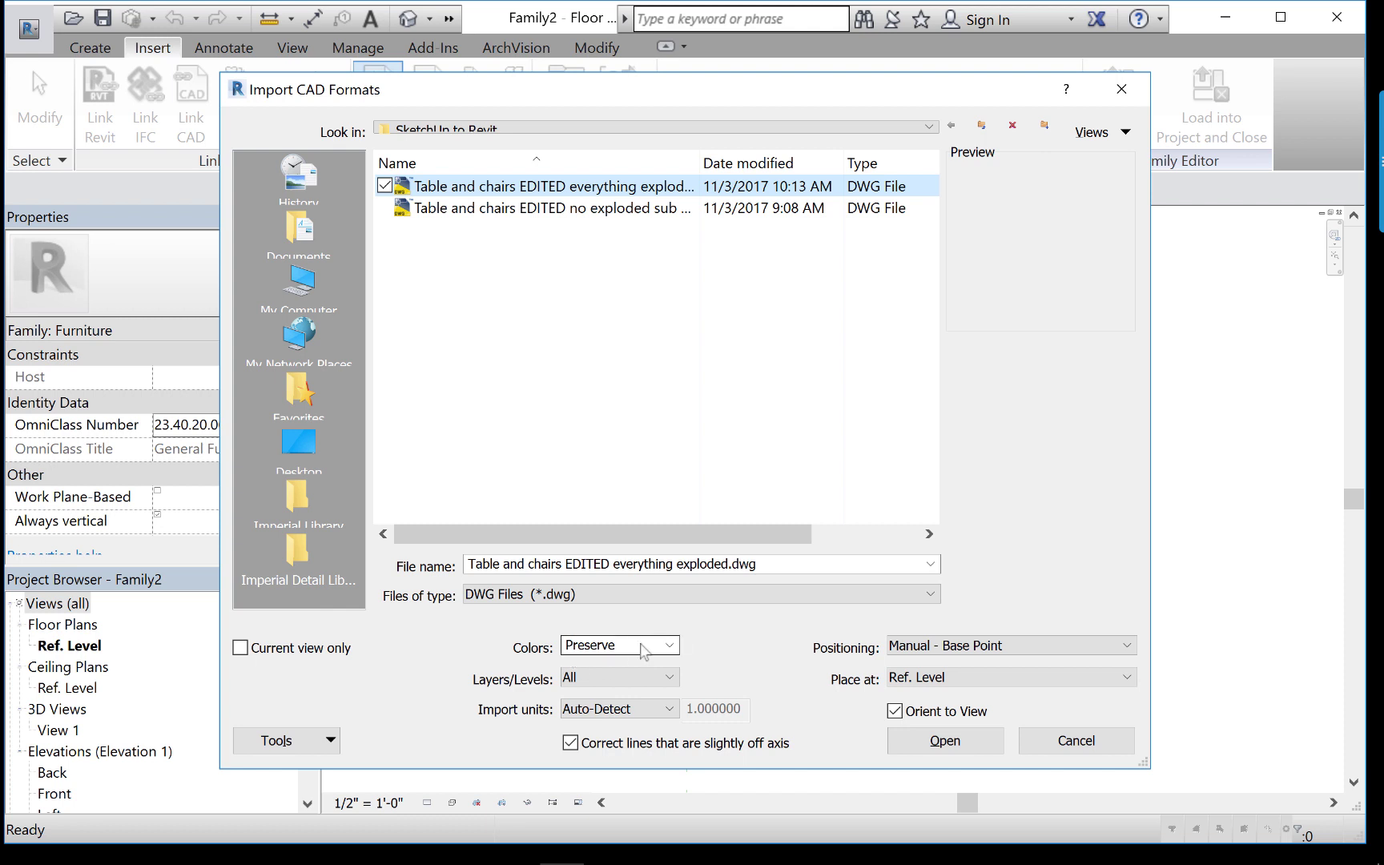
left_click(669, 647)
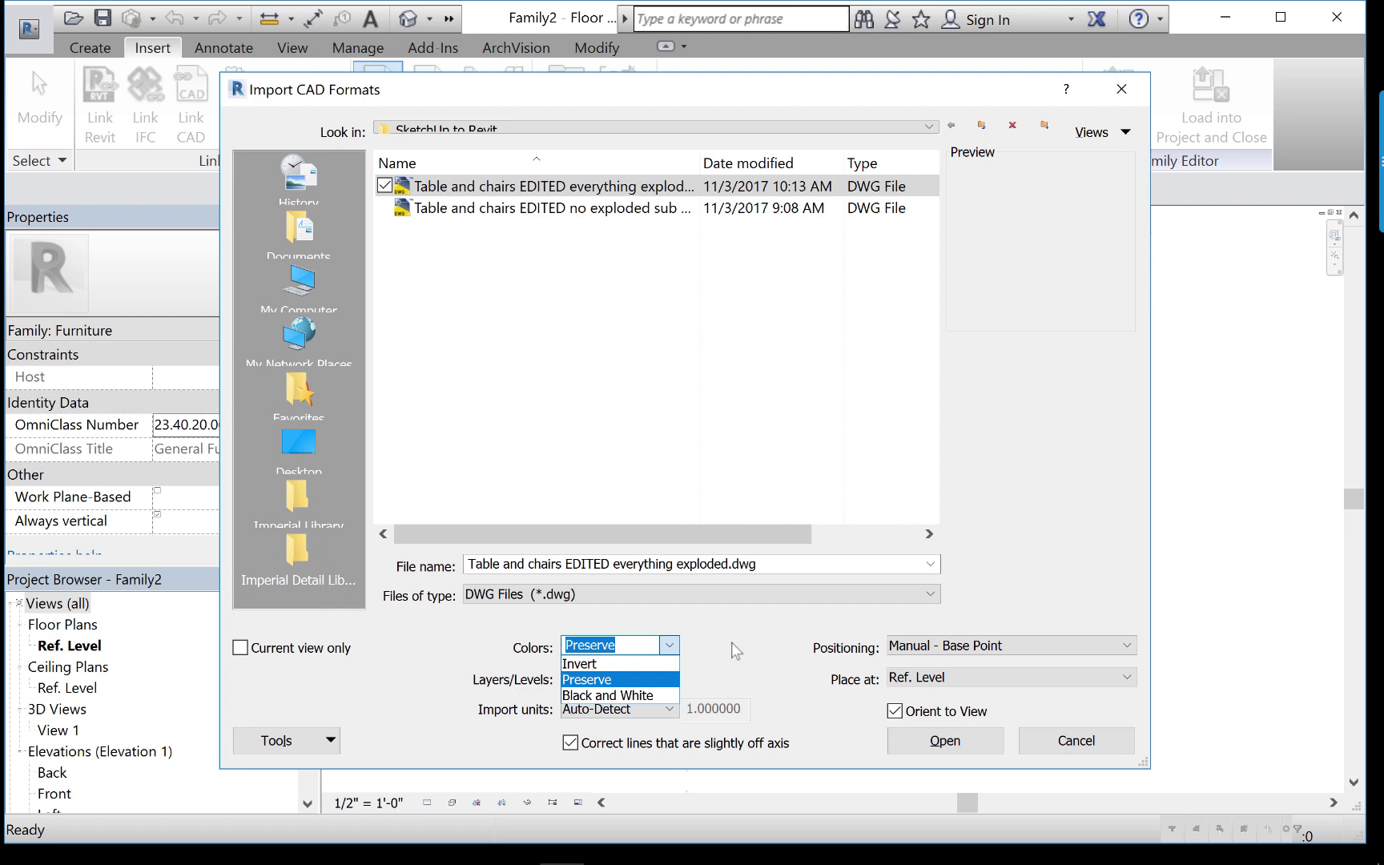
left_click(758, 651)
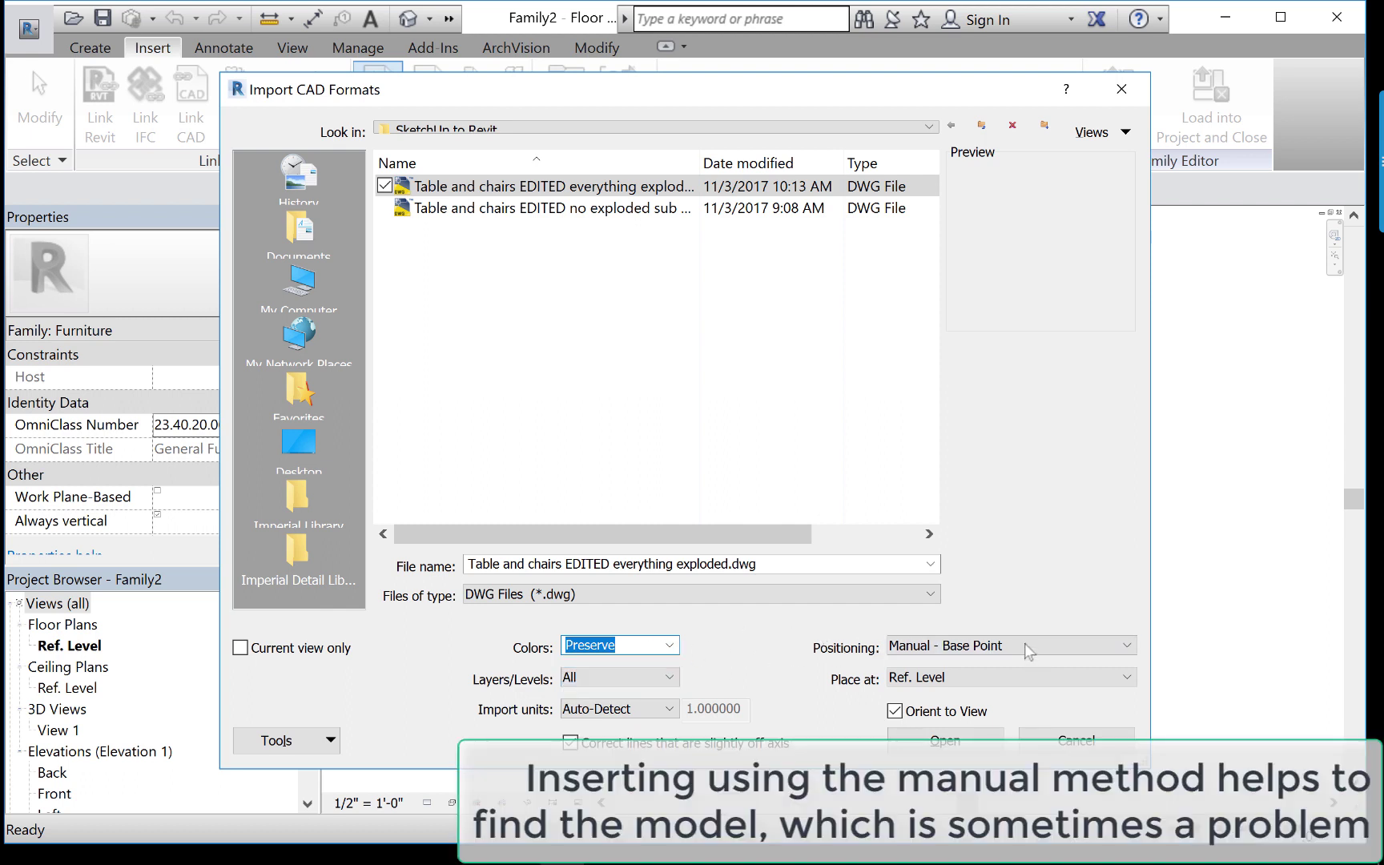
left_click(1128, 646)
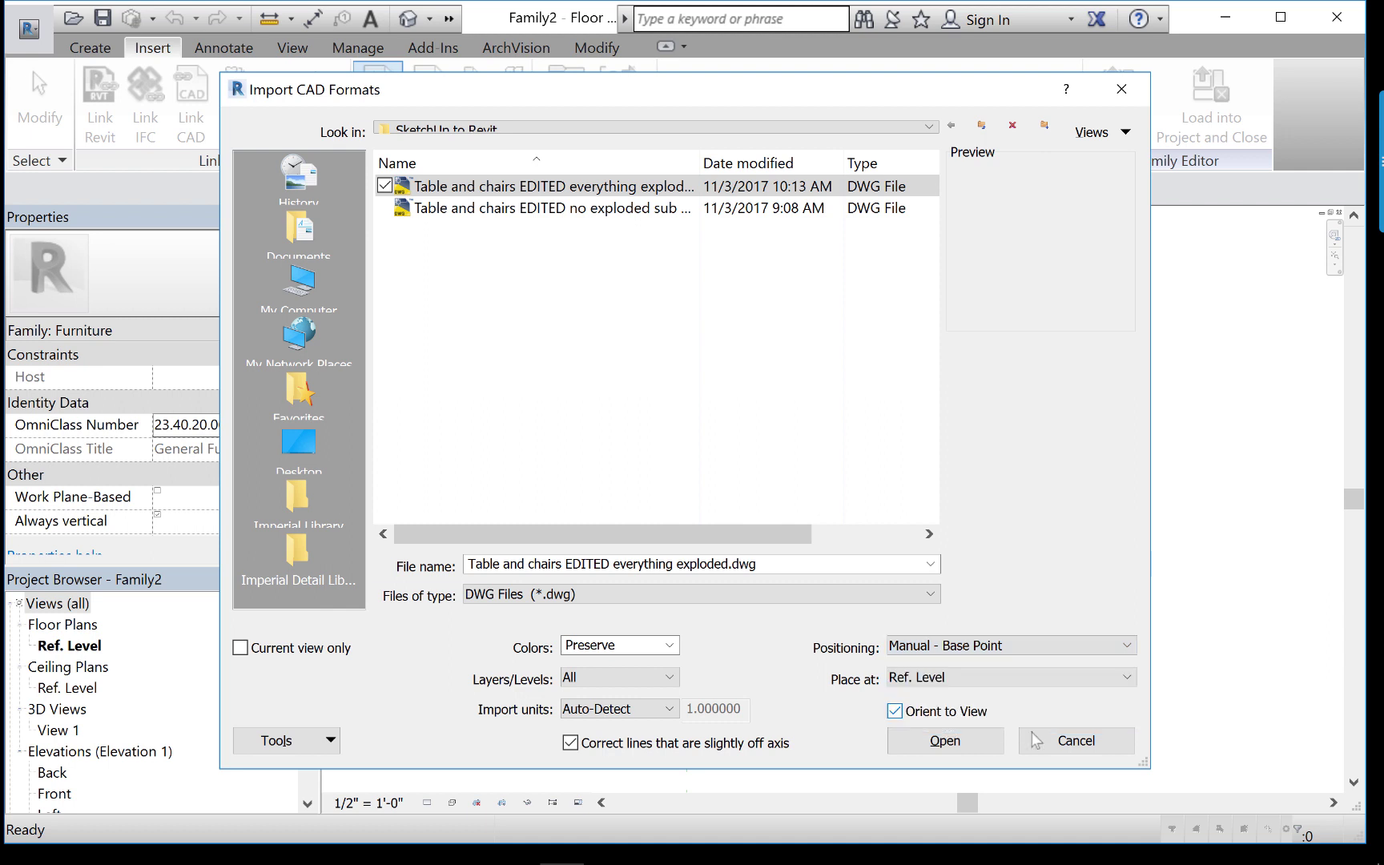
left_click(931, 732)
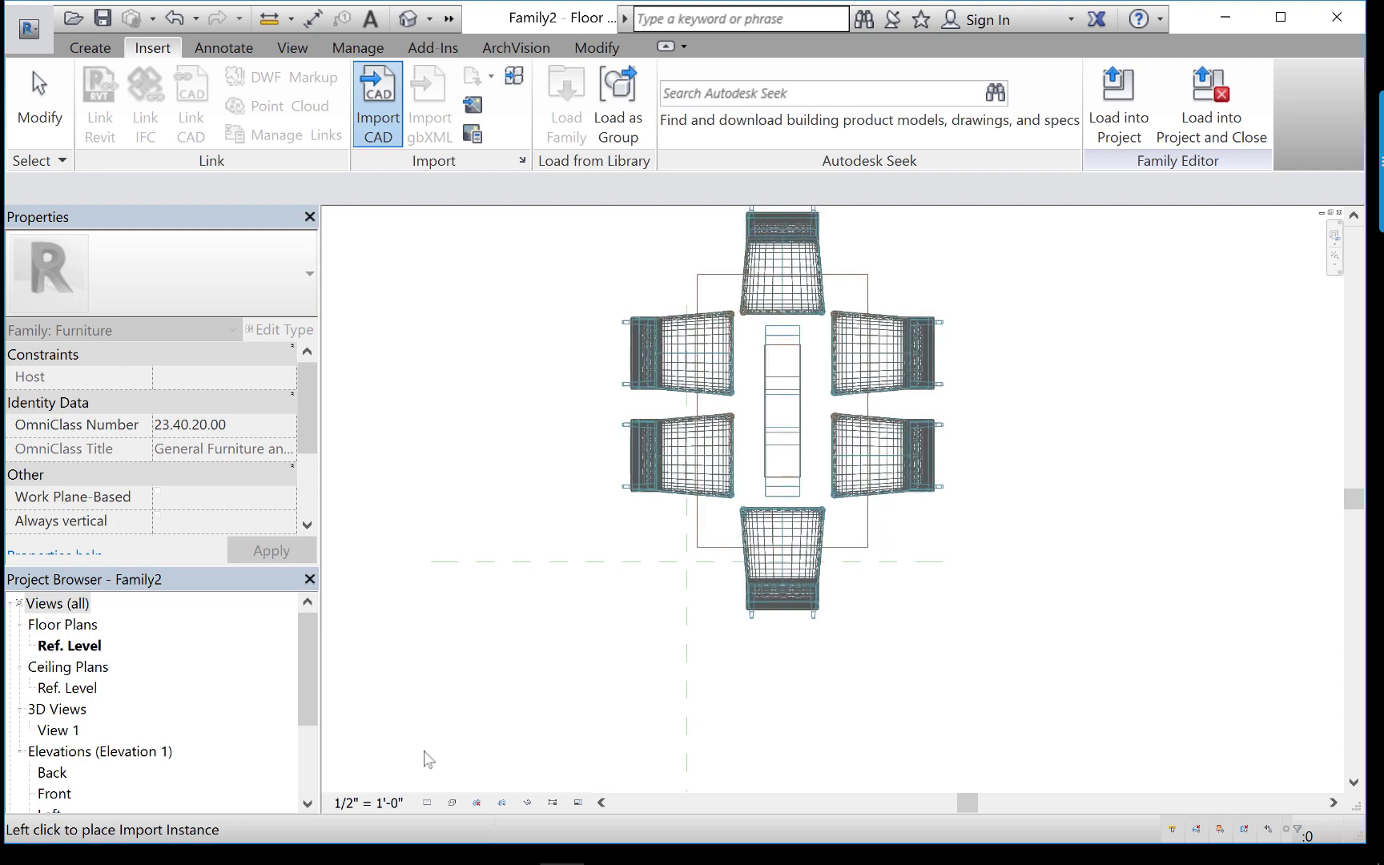
left_click(578, 664)
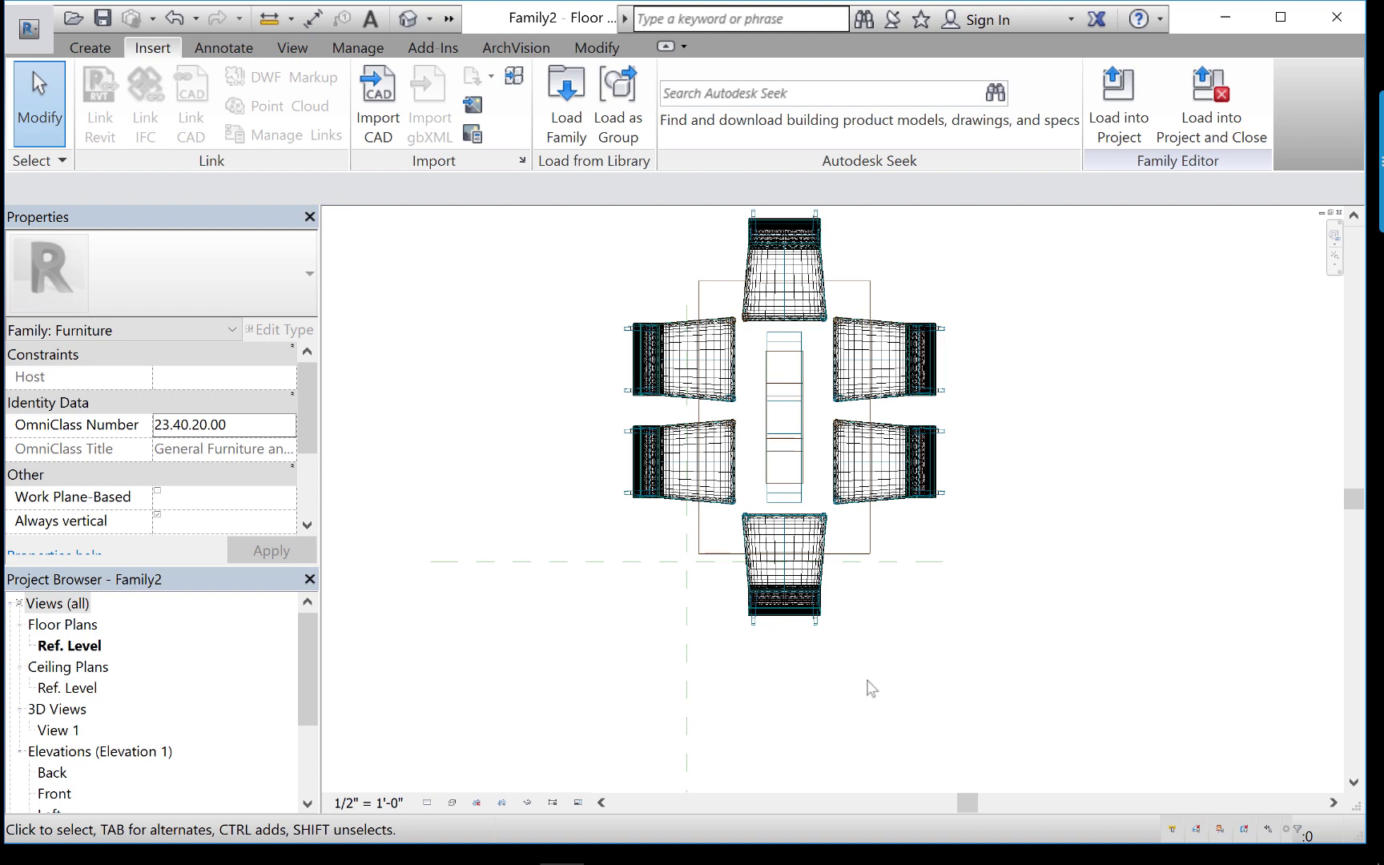
Show the imported dining set in the default 3D view and set its visual style to Realistic.
scroll(872, 689, "down", 2)
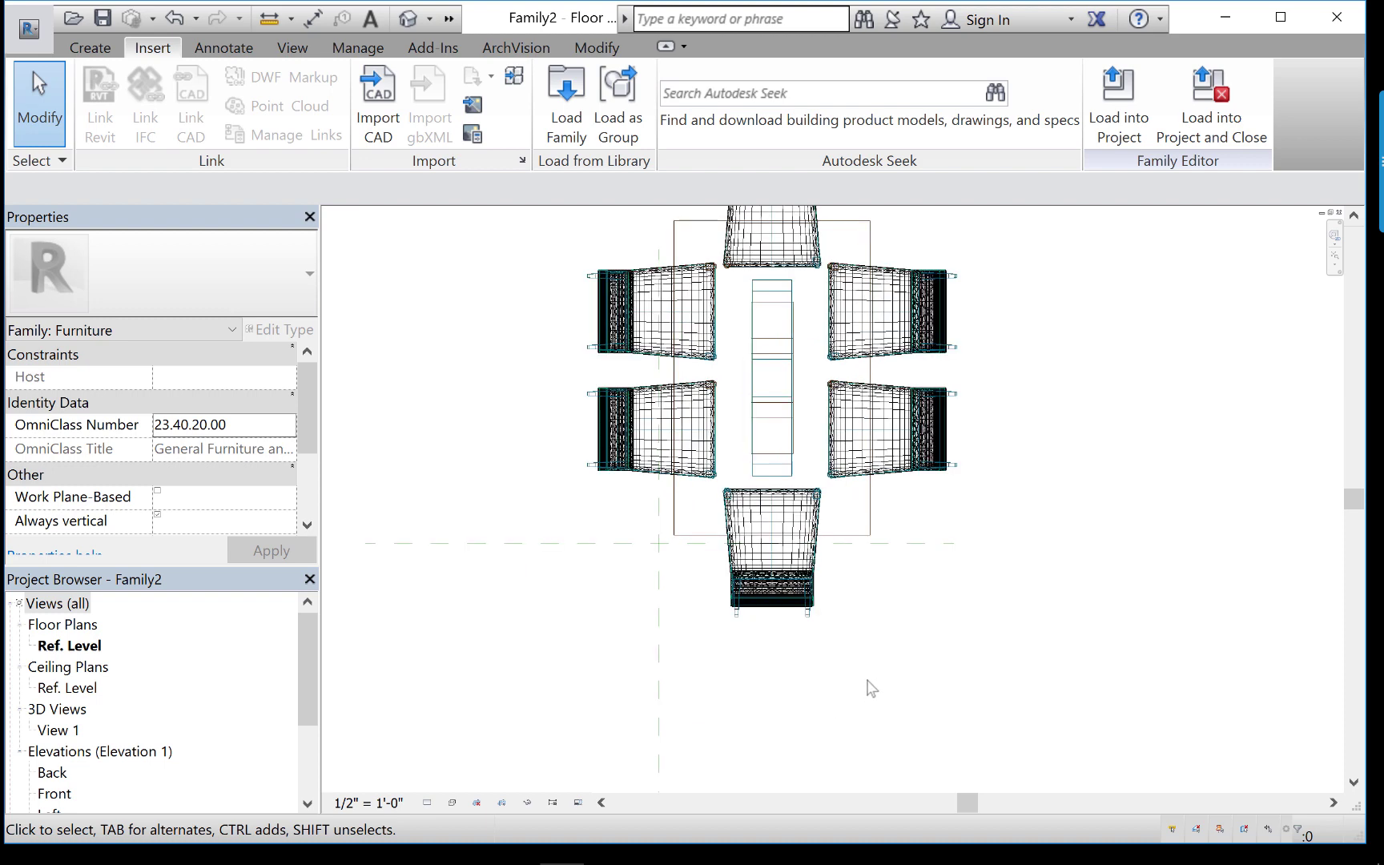
left_click(409, 19)
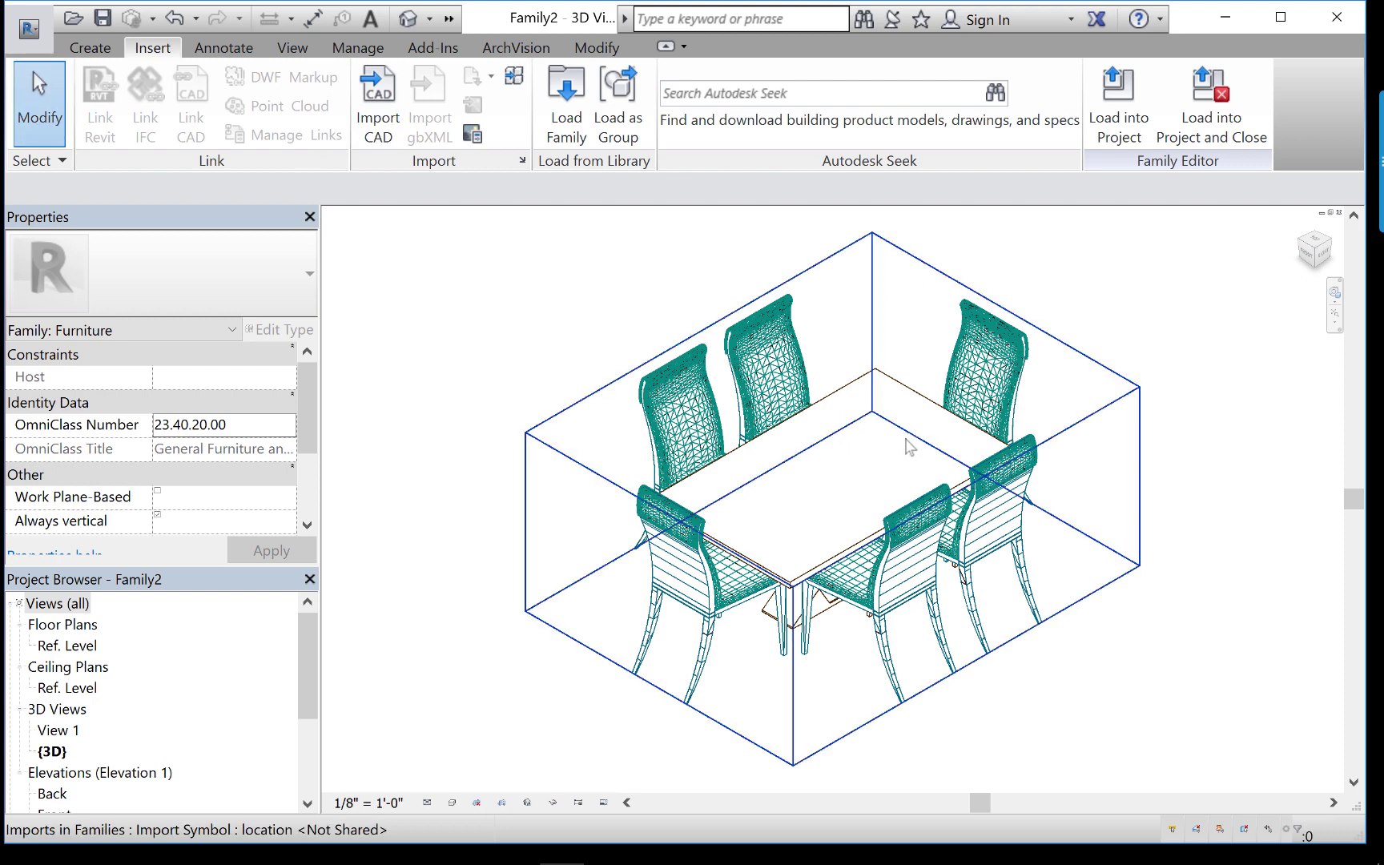
middle_click_drag(908, 447, 725, 685)
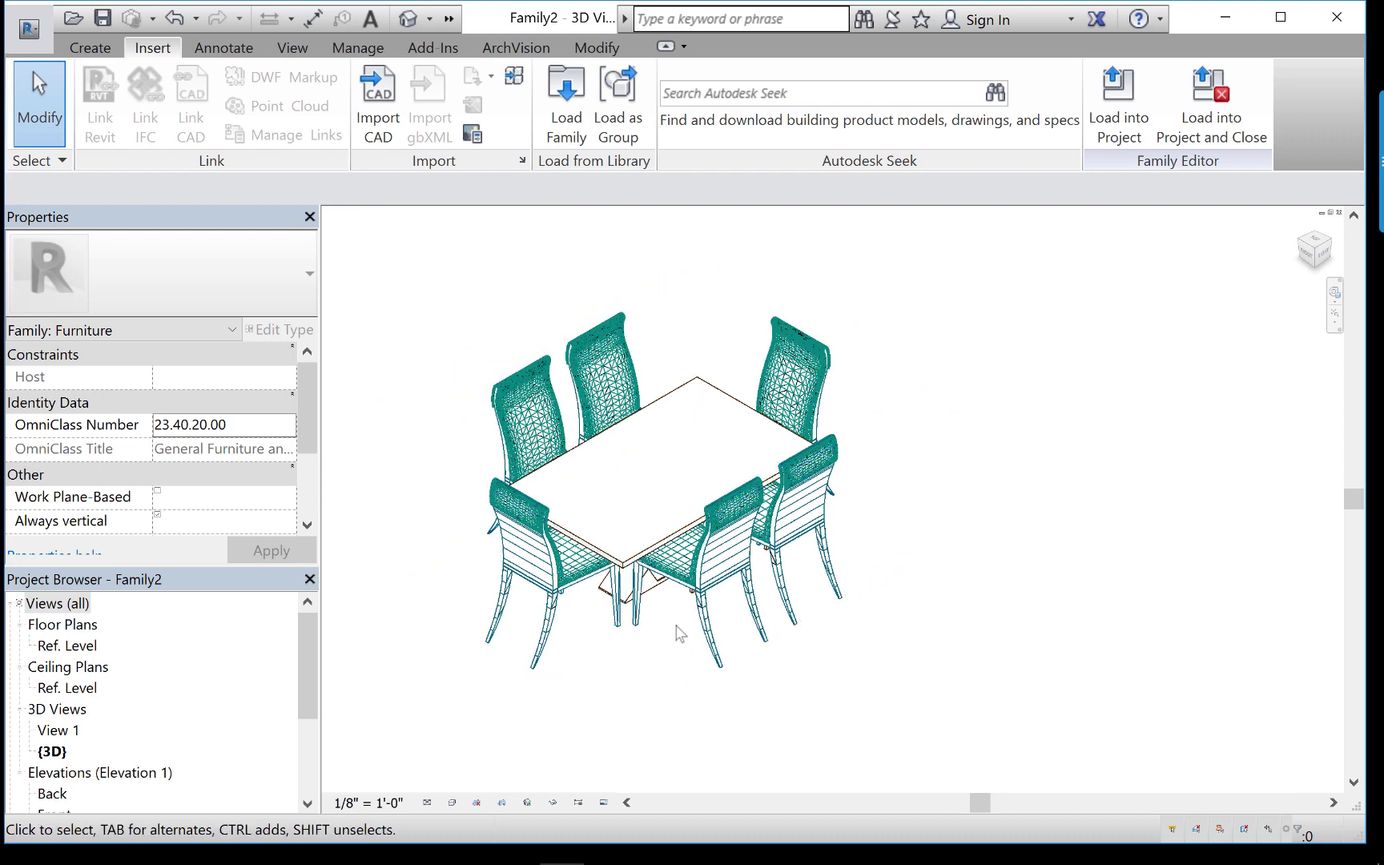
scroll(679, 633, "up", 1)
scroll(597, 577, "up", 1)
scroll(531, 629, "up", 2)
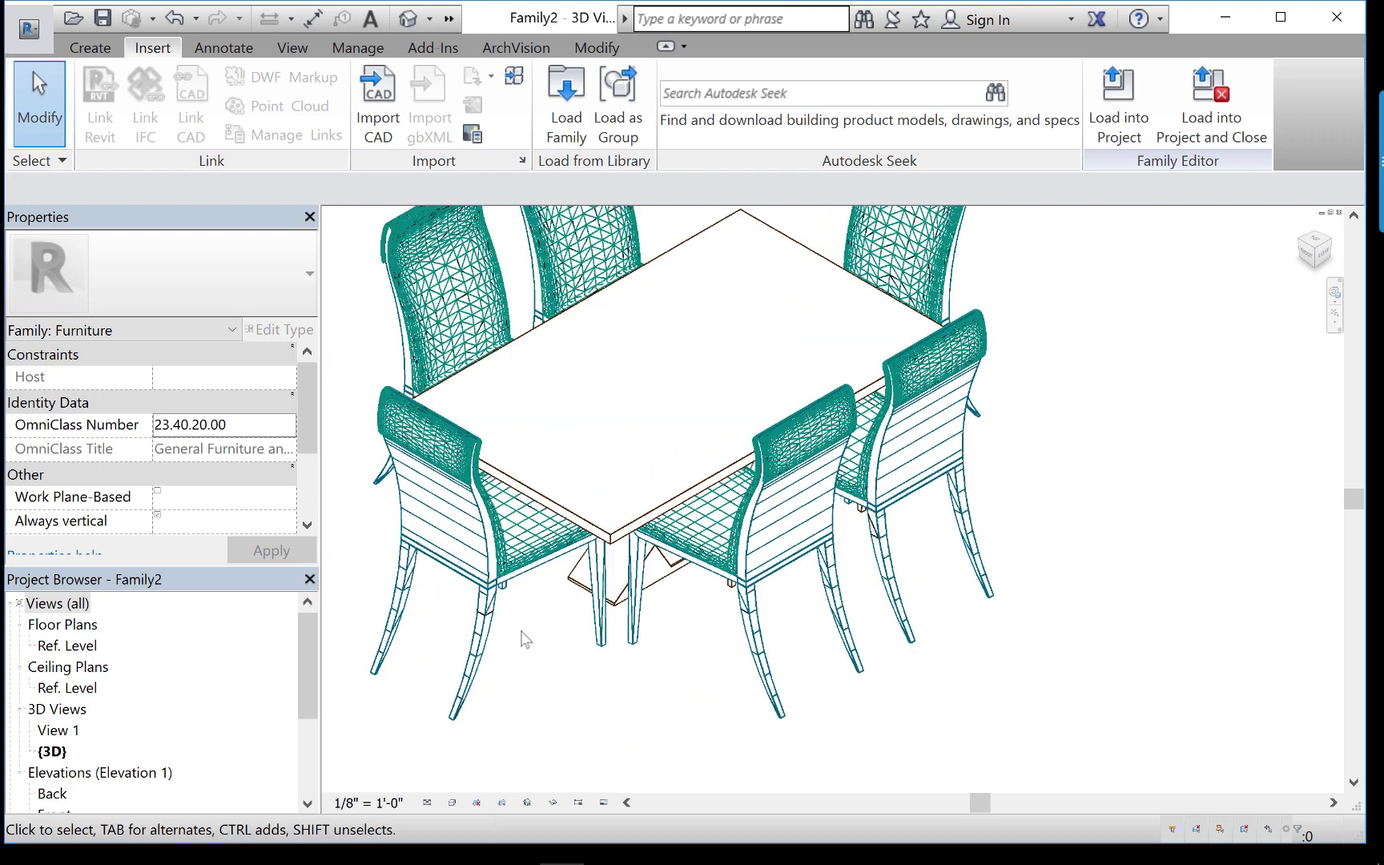
middle_click_drag(525, 639, 461, 743)
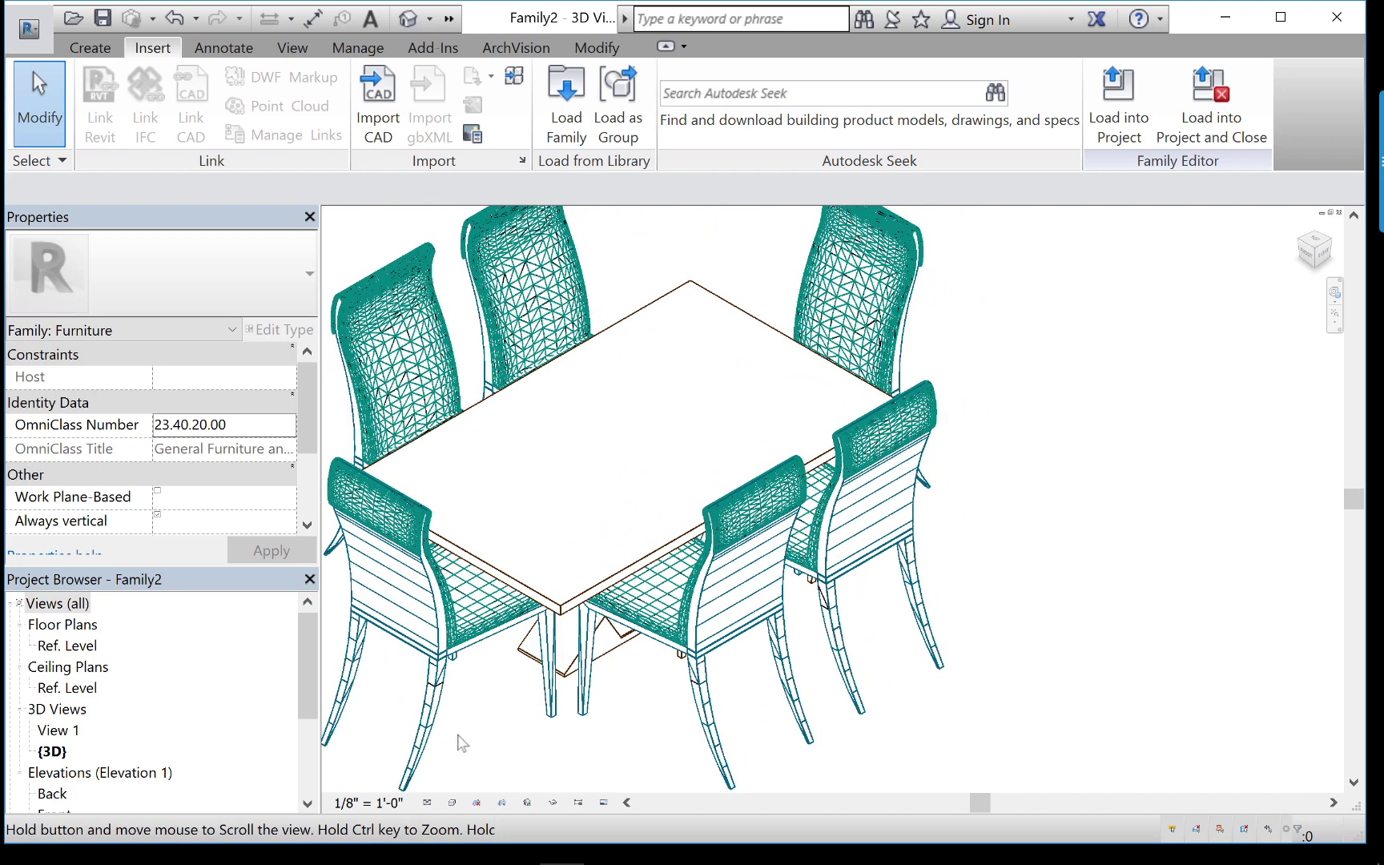
left_click(453, 802)
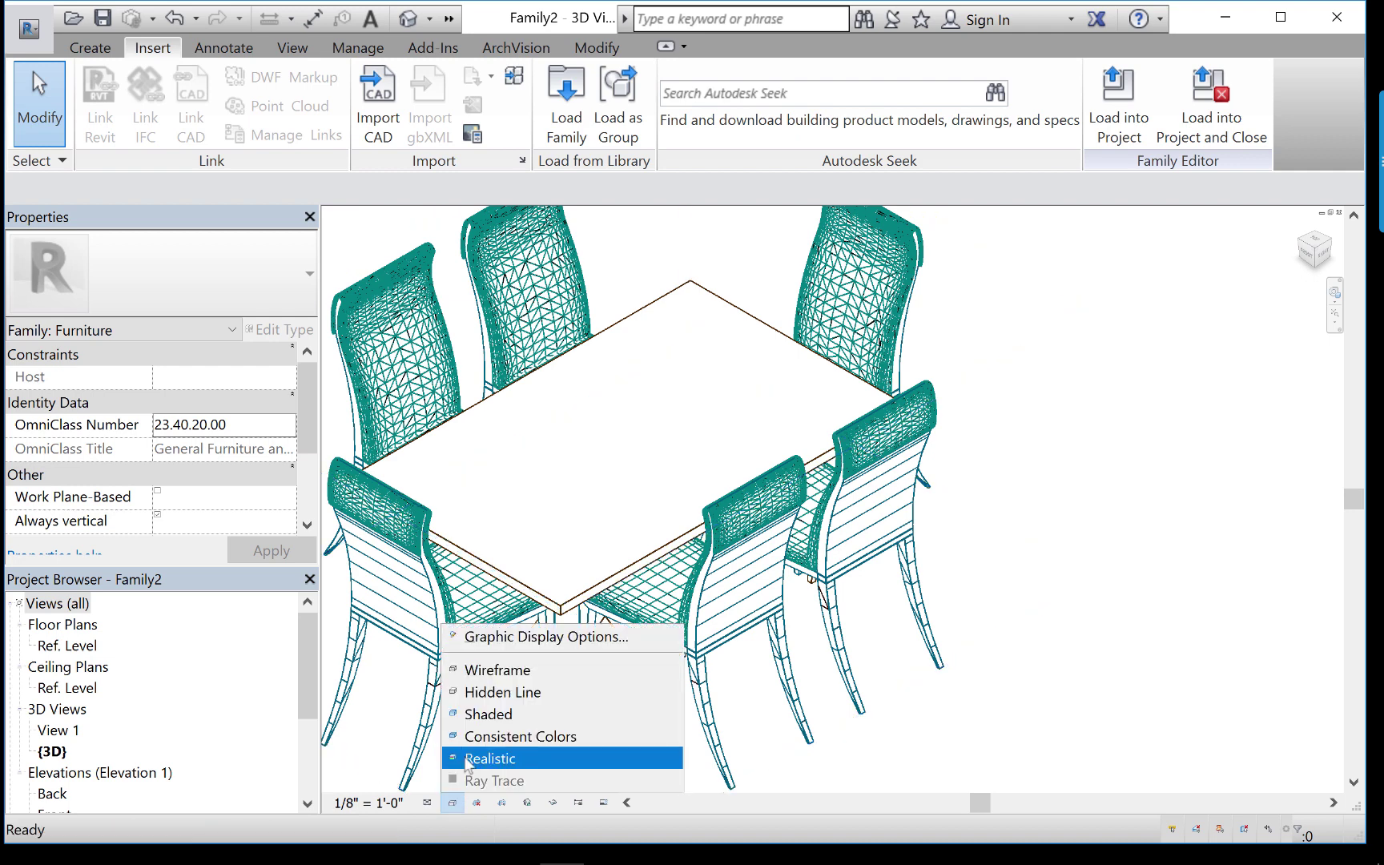
left_click(468, 760)
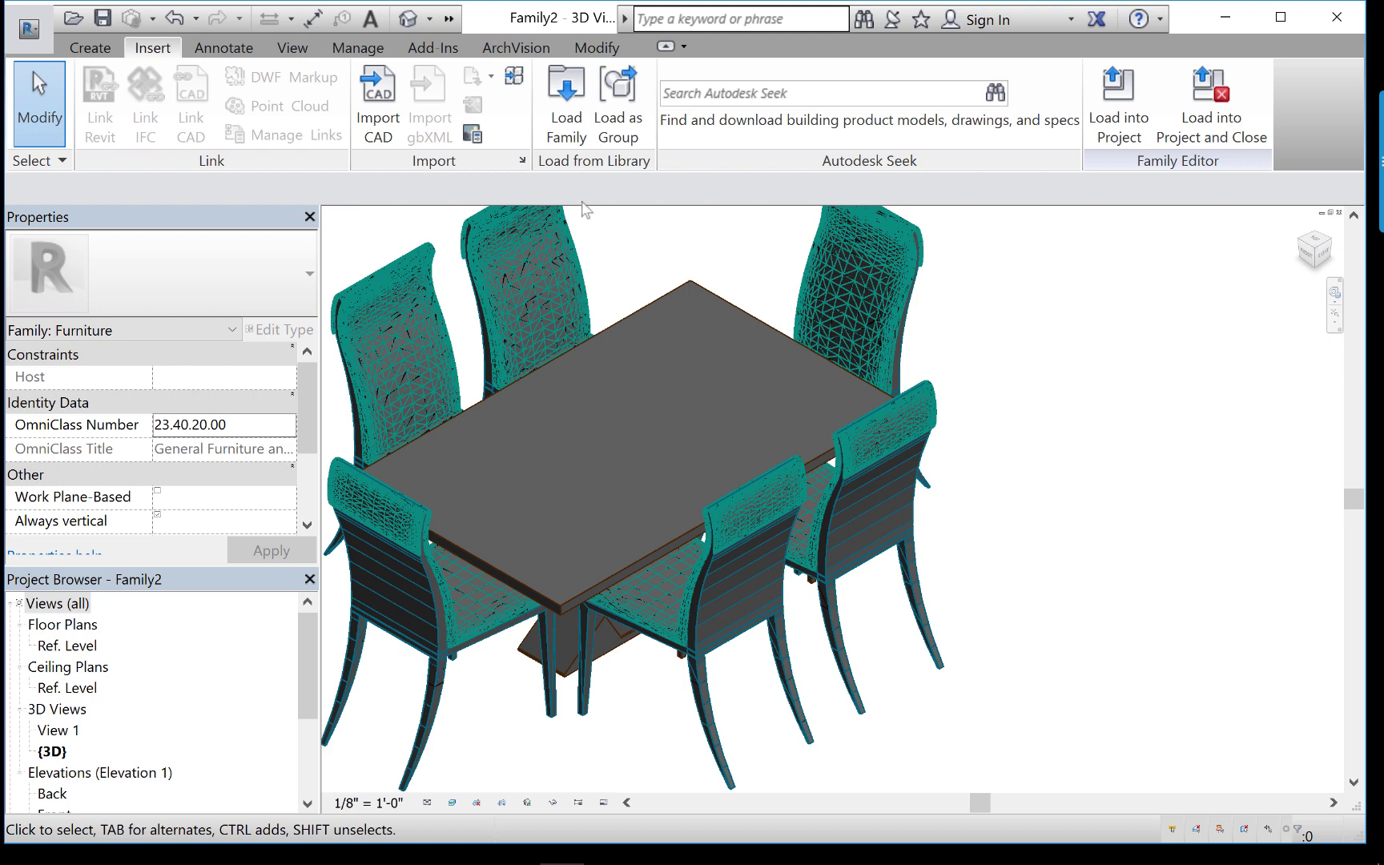
left_click(595, 50)
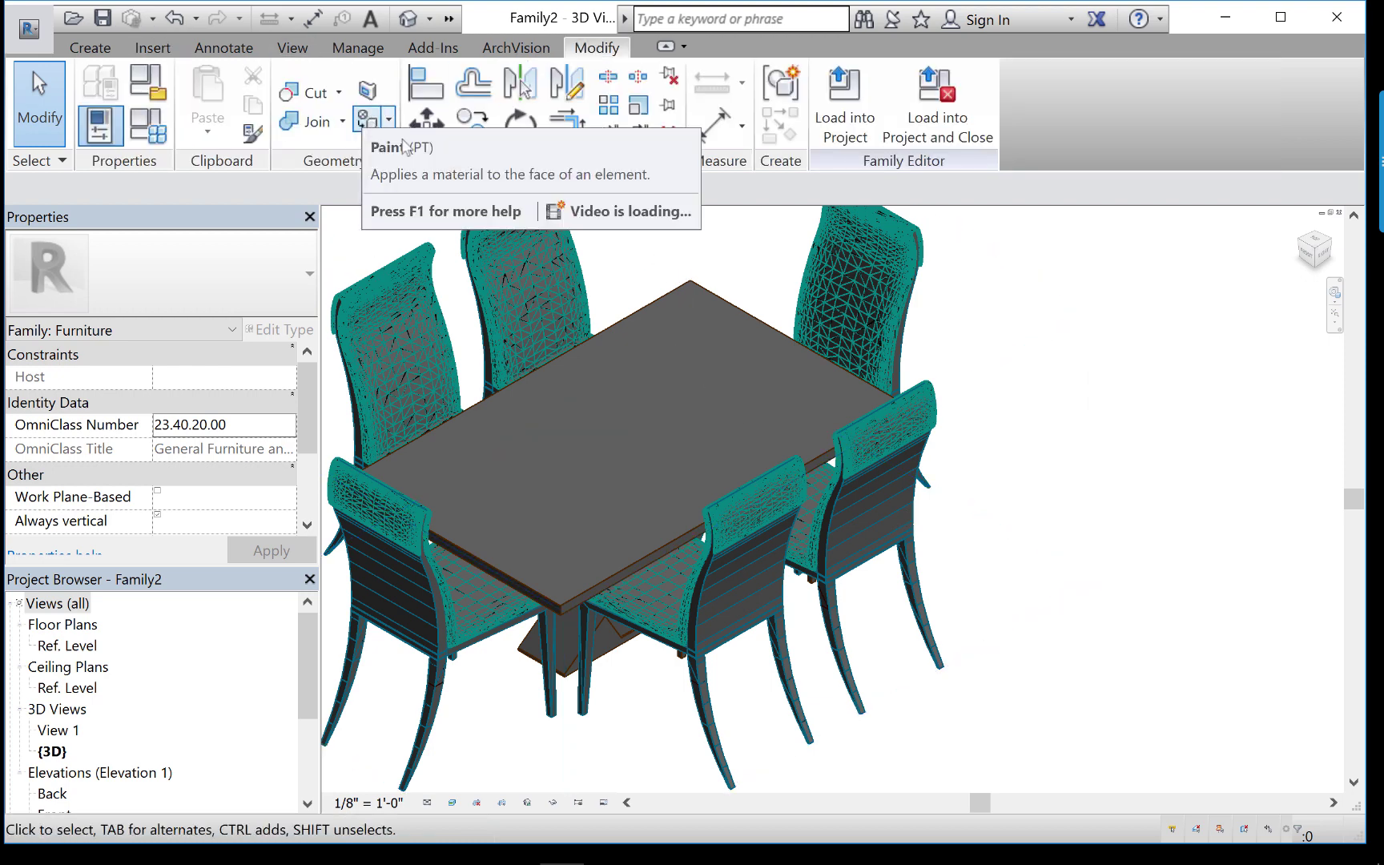
left_click(369, 119)
left_click(98, 60)
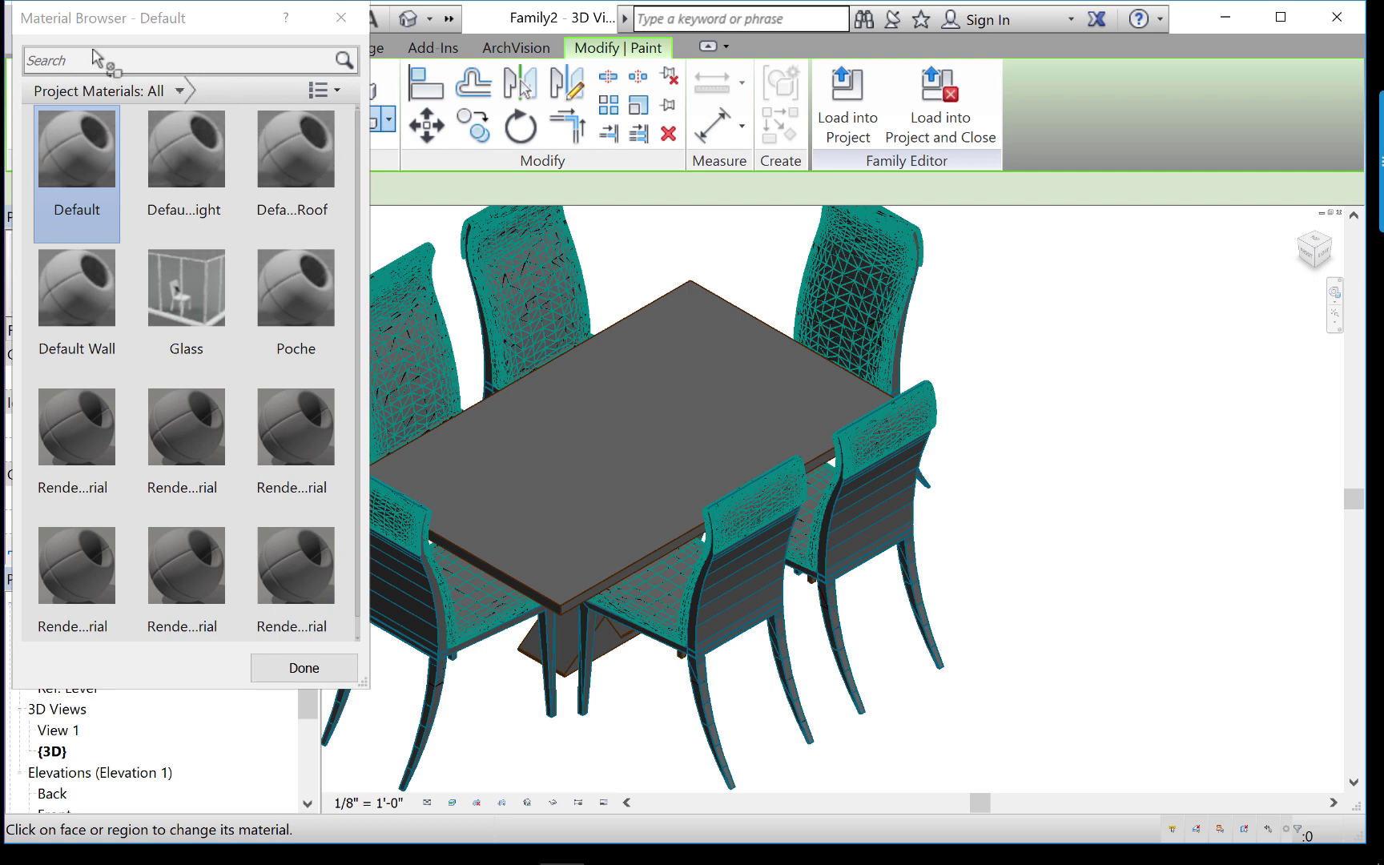
key("Escape")
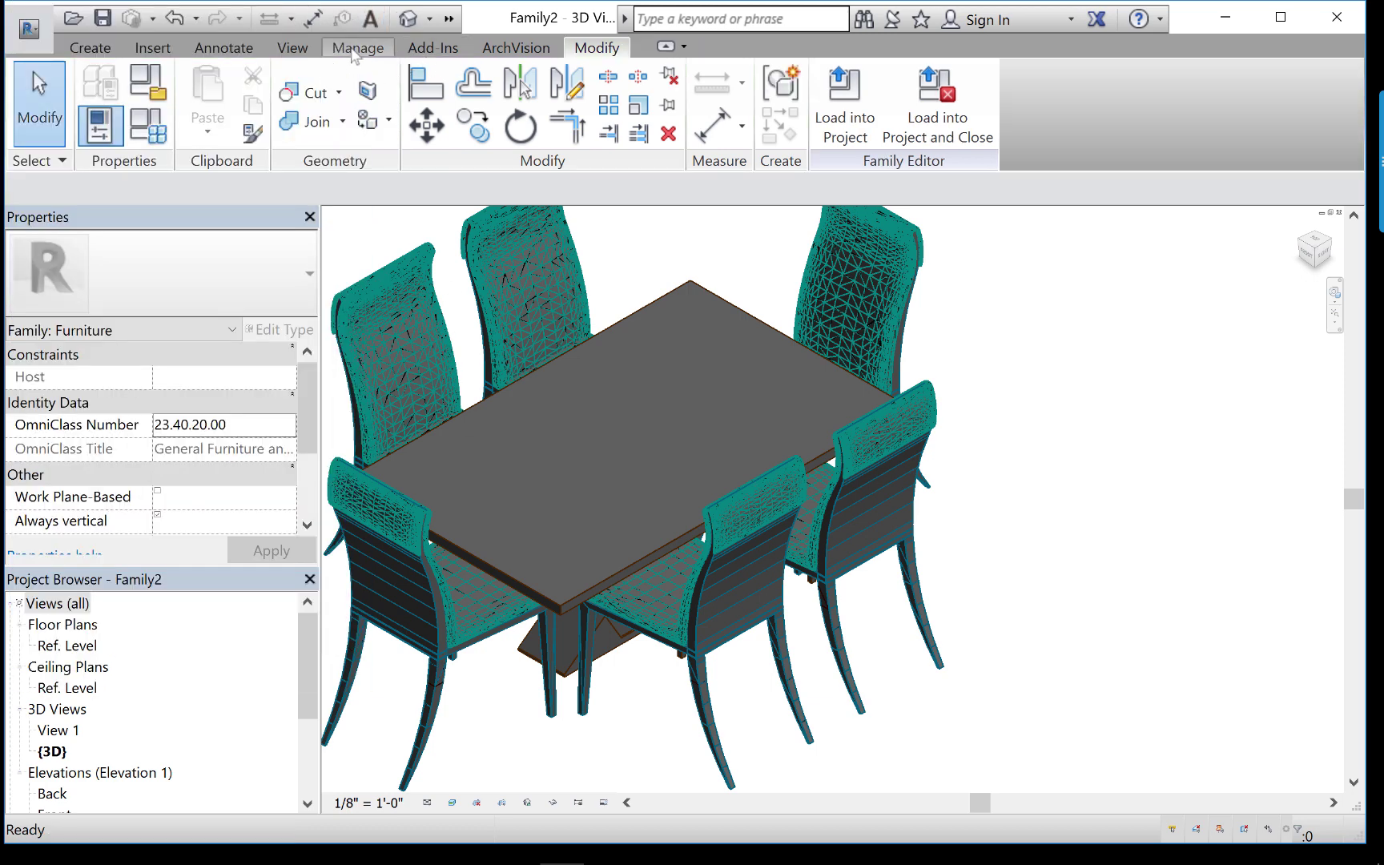
Open the Object Styles of the imported objects, widen the Category and Material columns, and move the dialog off the model.
left_click(355, 48)
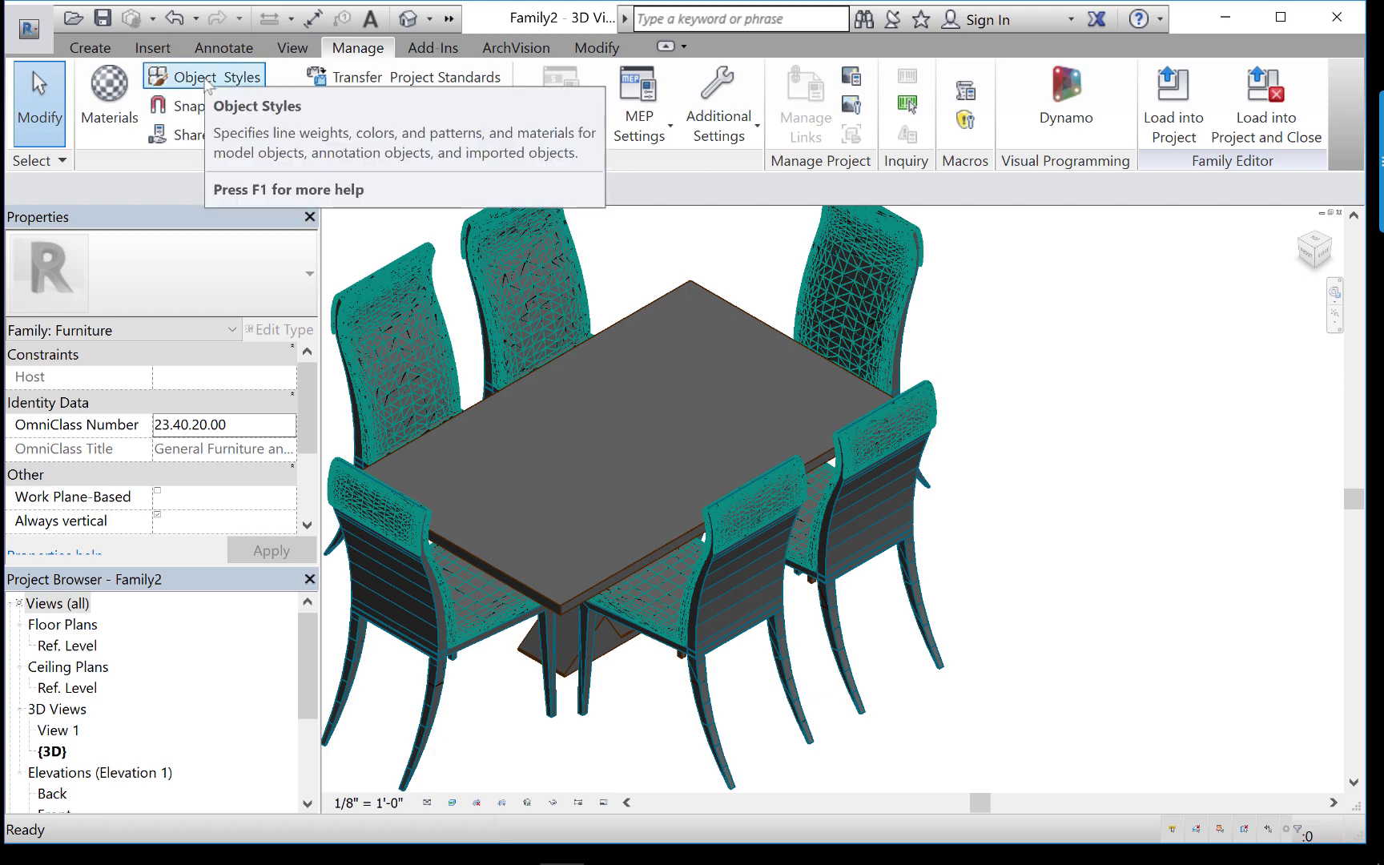
left_click(208, 84)
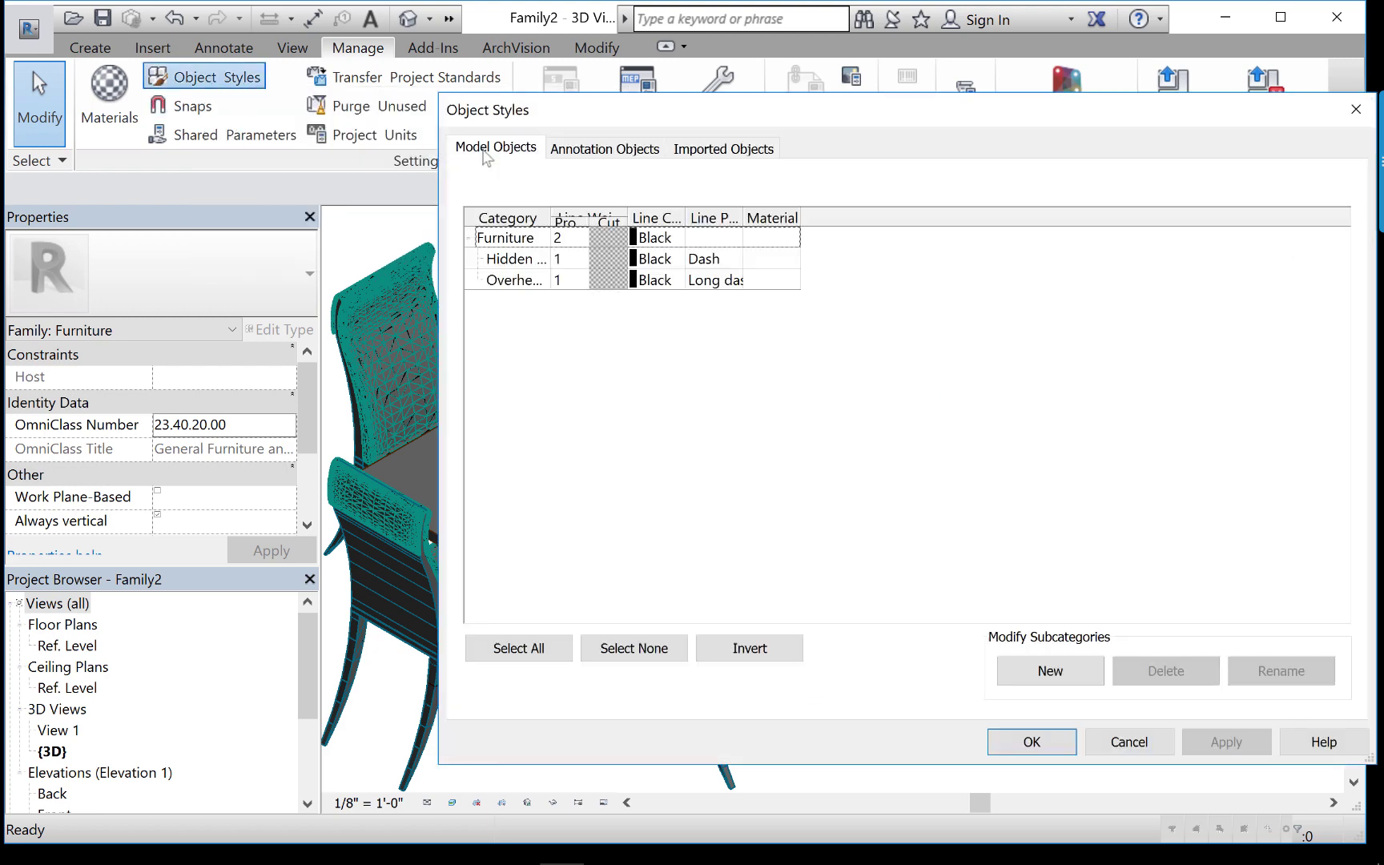
left_click_drag(534, 102, 374, 81)
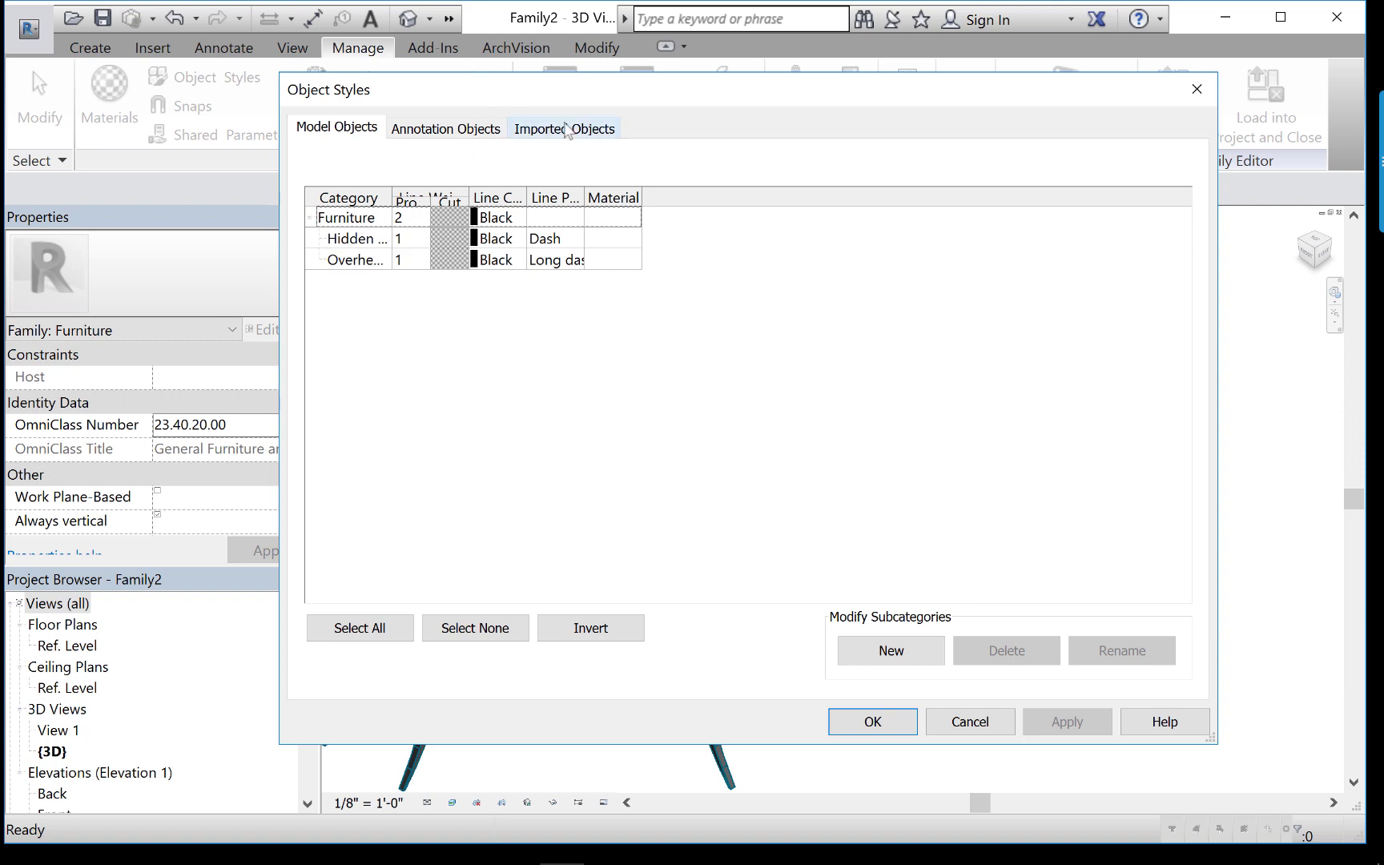
left_click(602, 140)
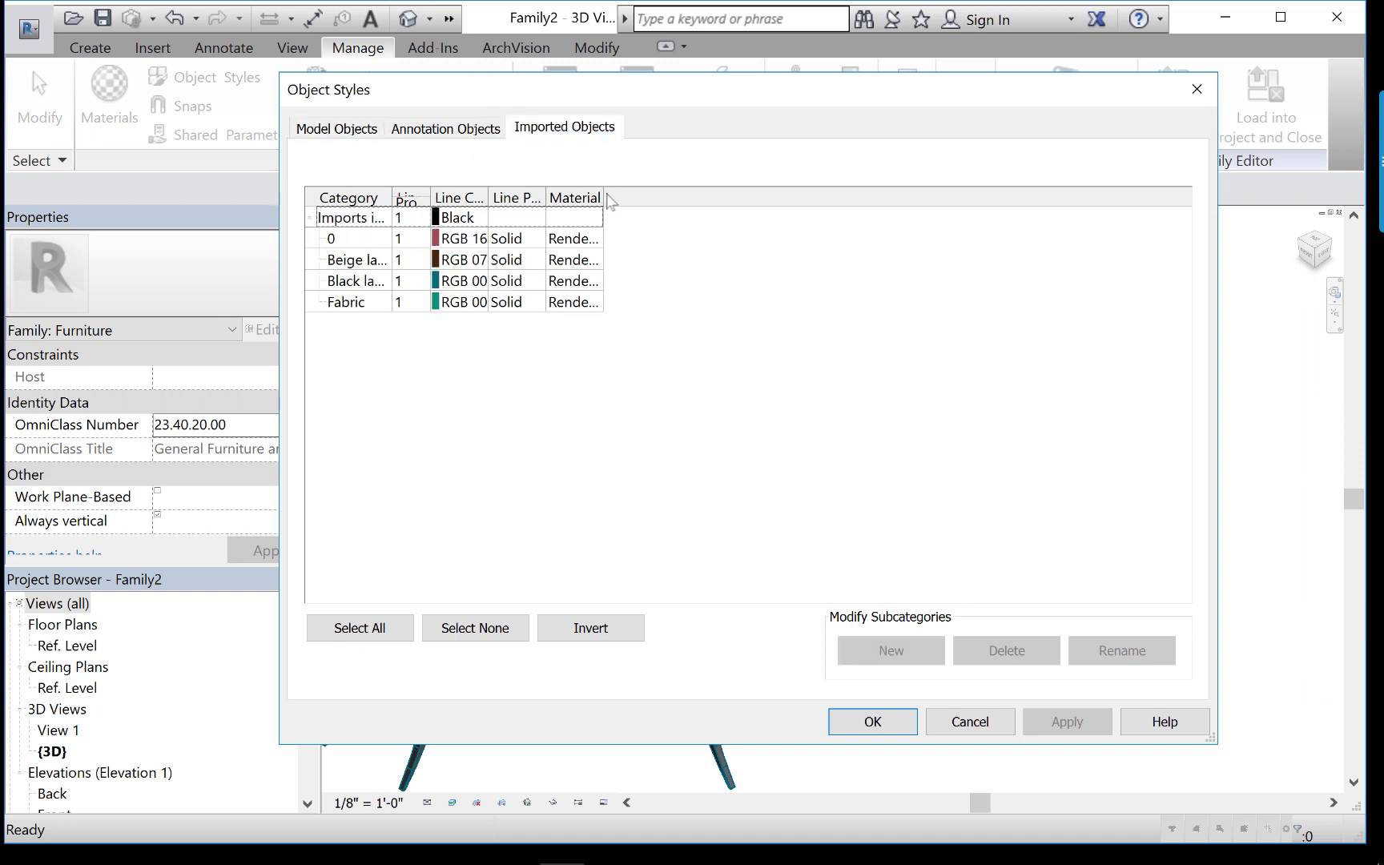
left_click_drag(606, 197, 672, 198)
left_click_drag(395, 197, 453, 197)
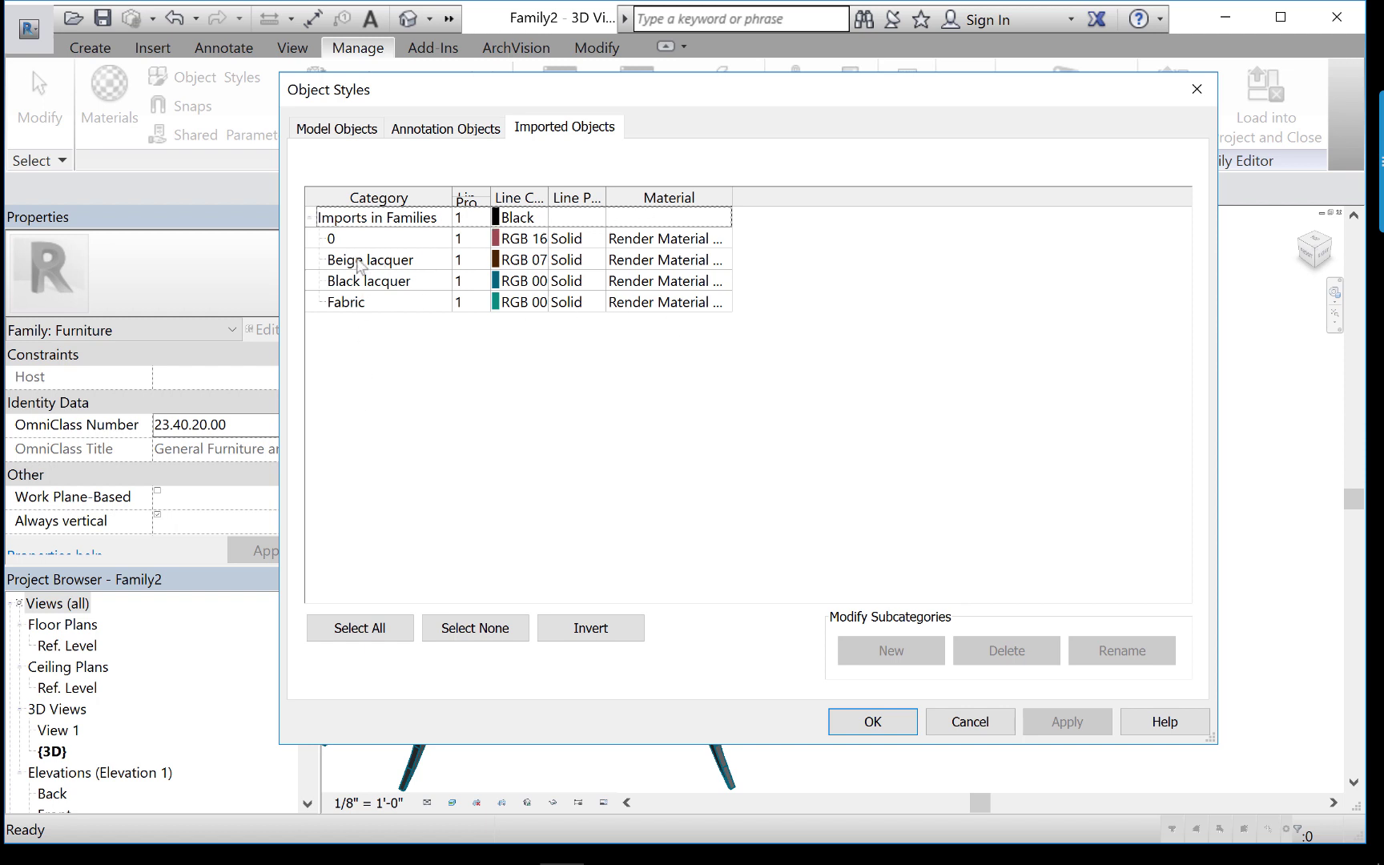
left_click(403, 260)
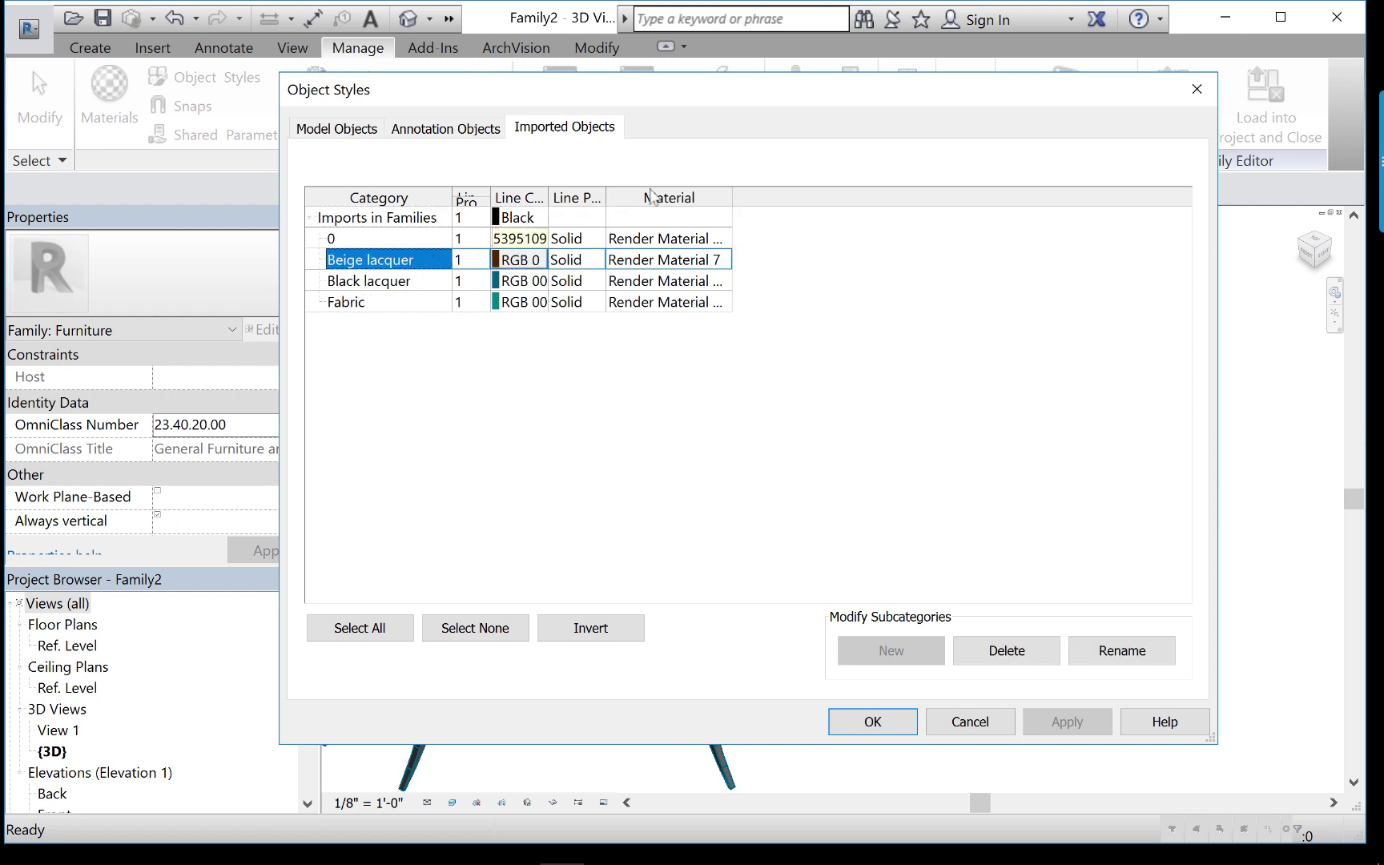
left_click_drag(736, 198, 799, 201)
left_click_drag(397, 90, 830, 94)
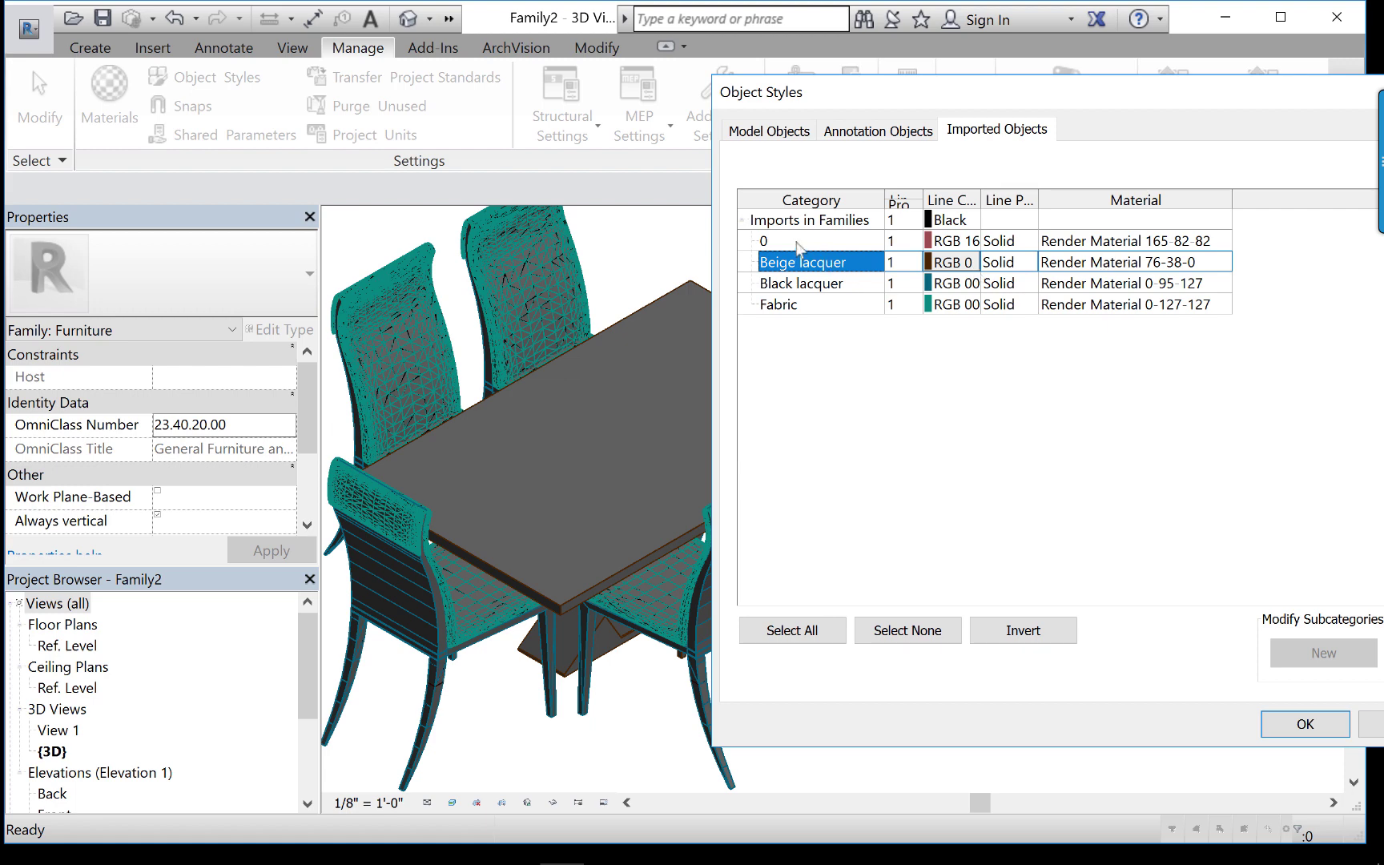
Open the material assigned to the Beige lacquer import layer in the Material Browser and shift the browser slightly upward.
left_click(868, 240)
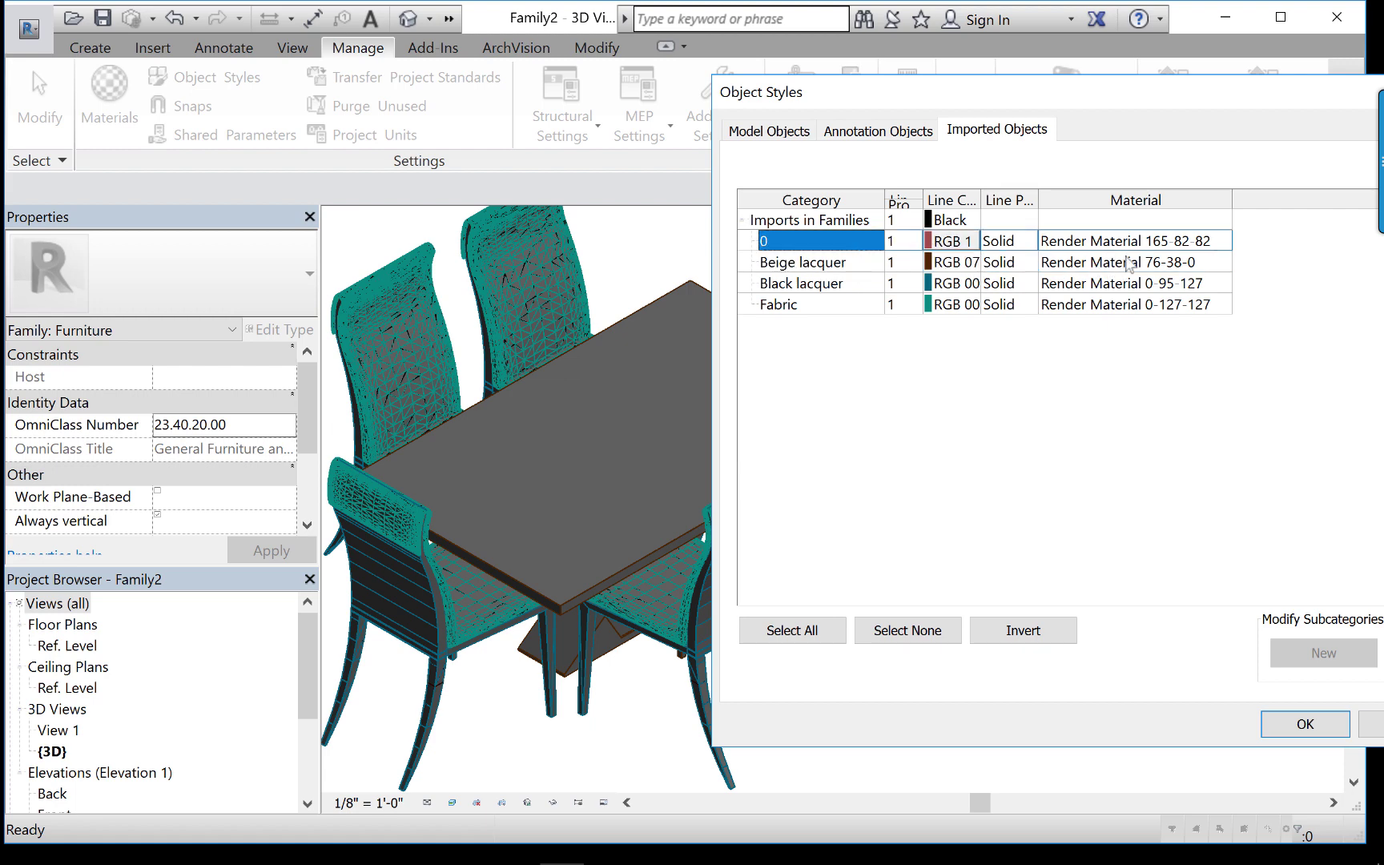
left_click(1182, 263)
left_click(1199, 264)
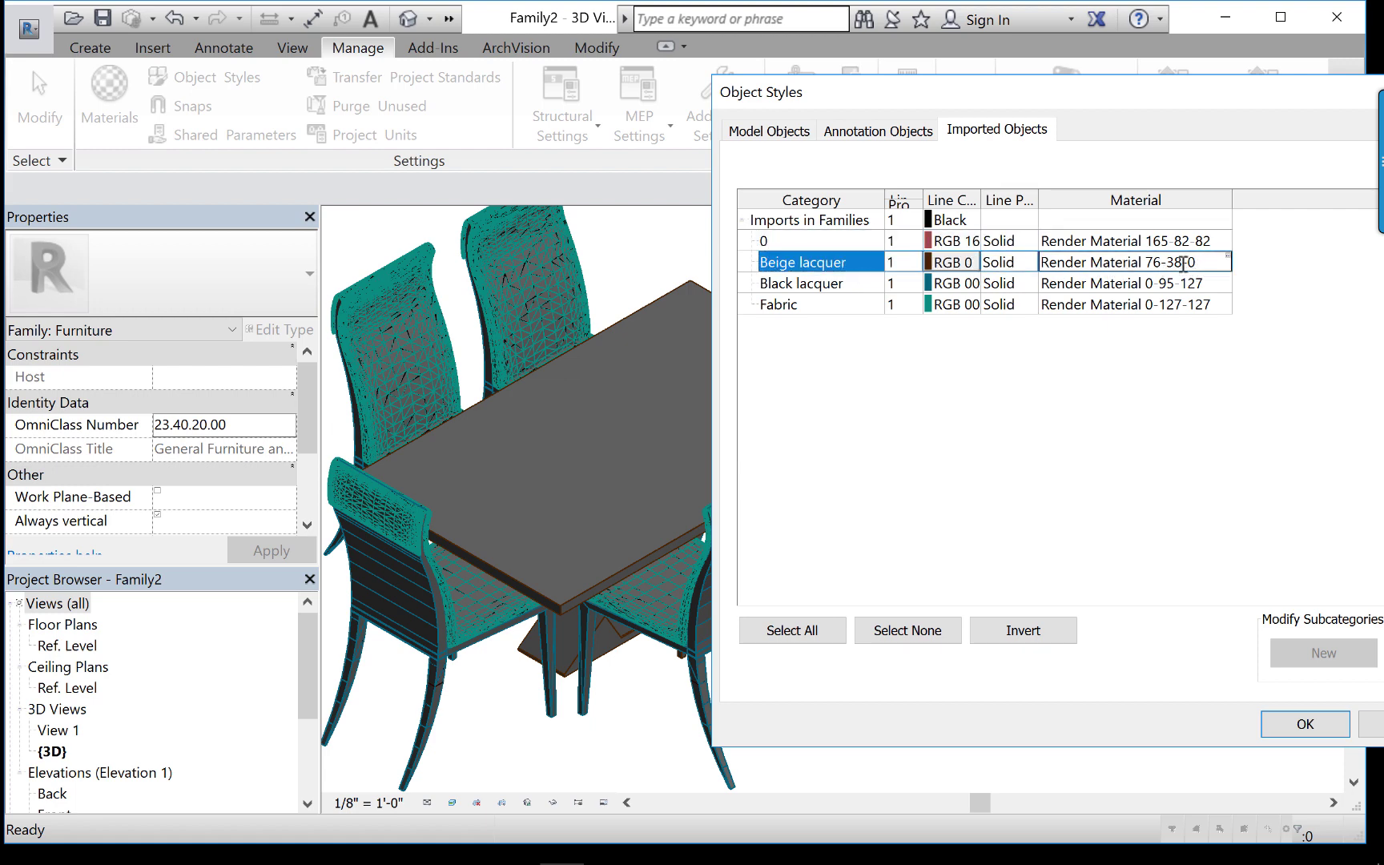
left_click_drag(1196, 263, 1147, 273)
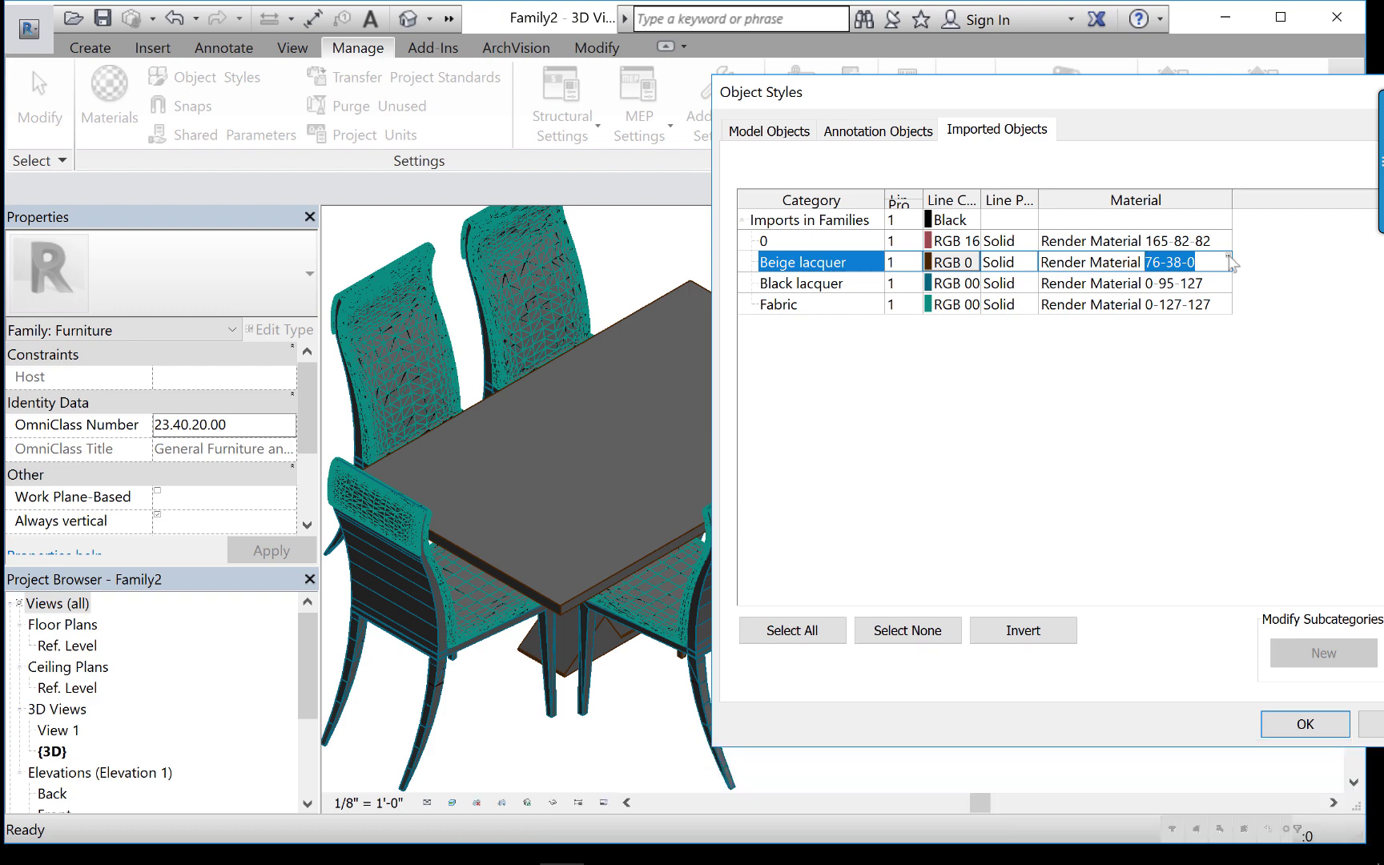
left_click(1228, 262)
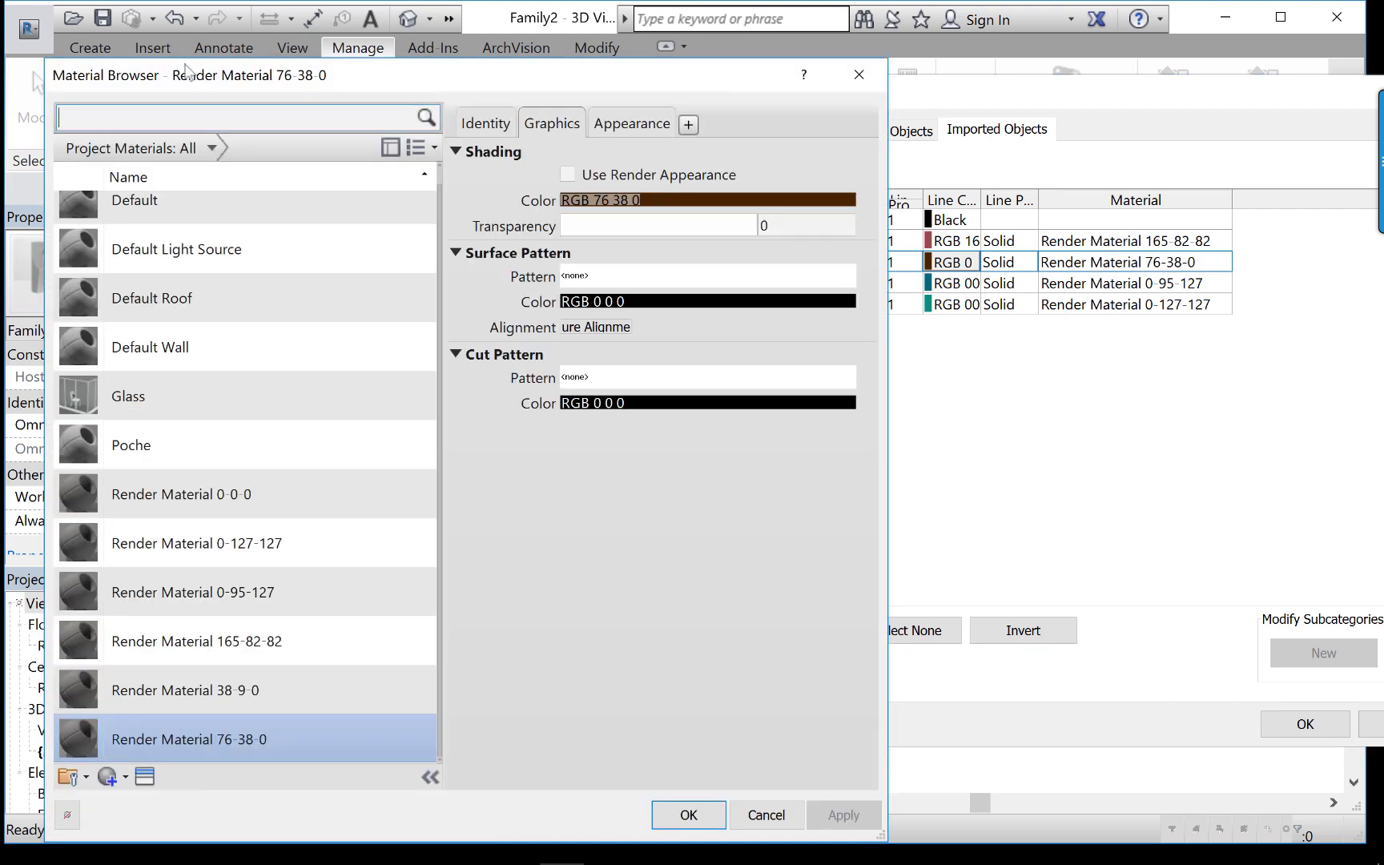
left_click_drag(201, 80, 206, 62)
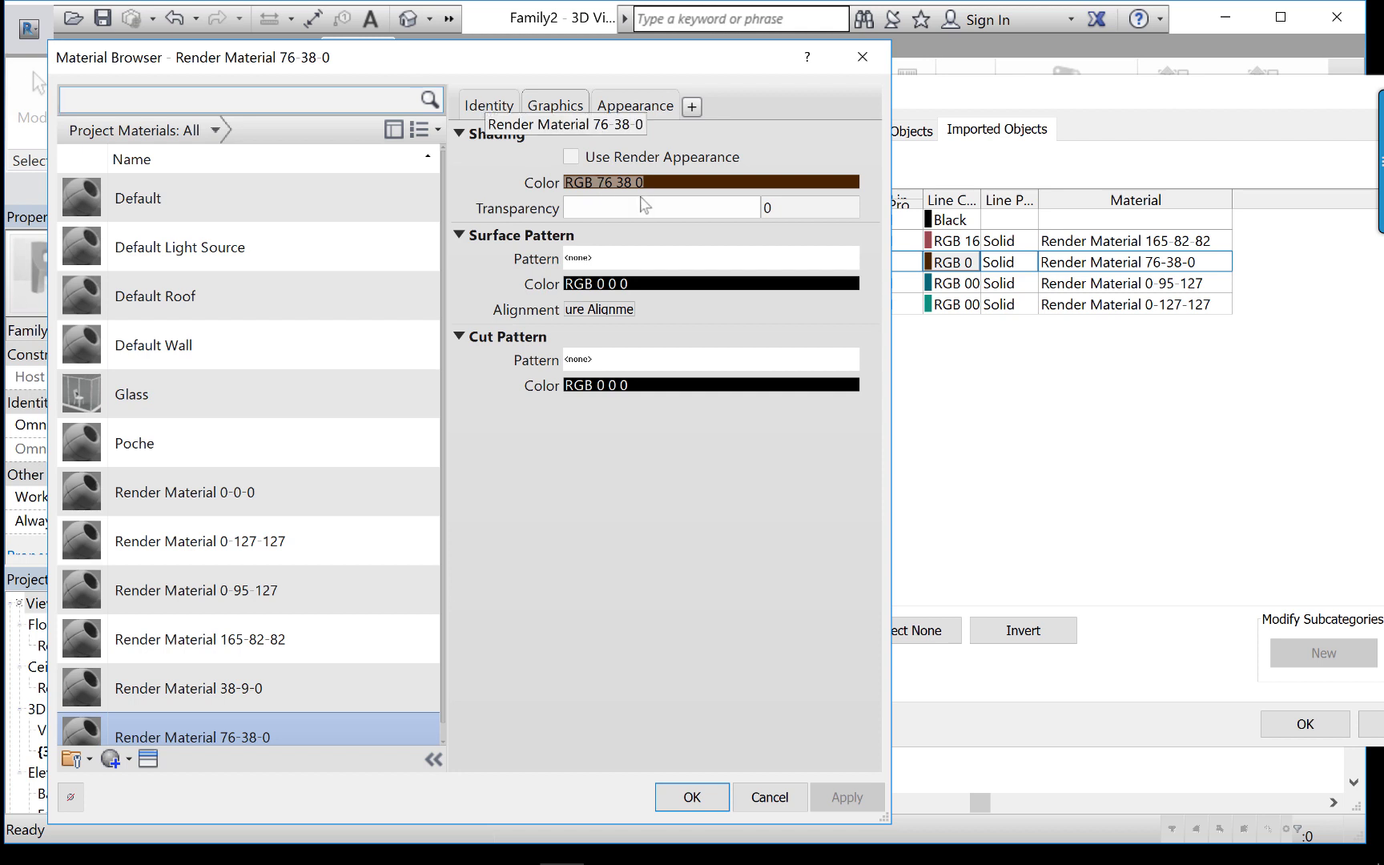
Rename the Beige lacquer layer's material as _beige lacquer in its identity data.
left_click(489, 107)
left_click(779, 133)
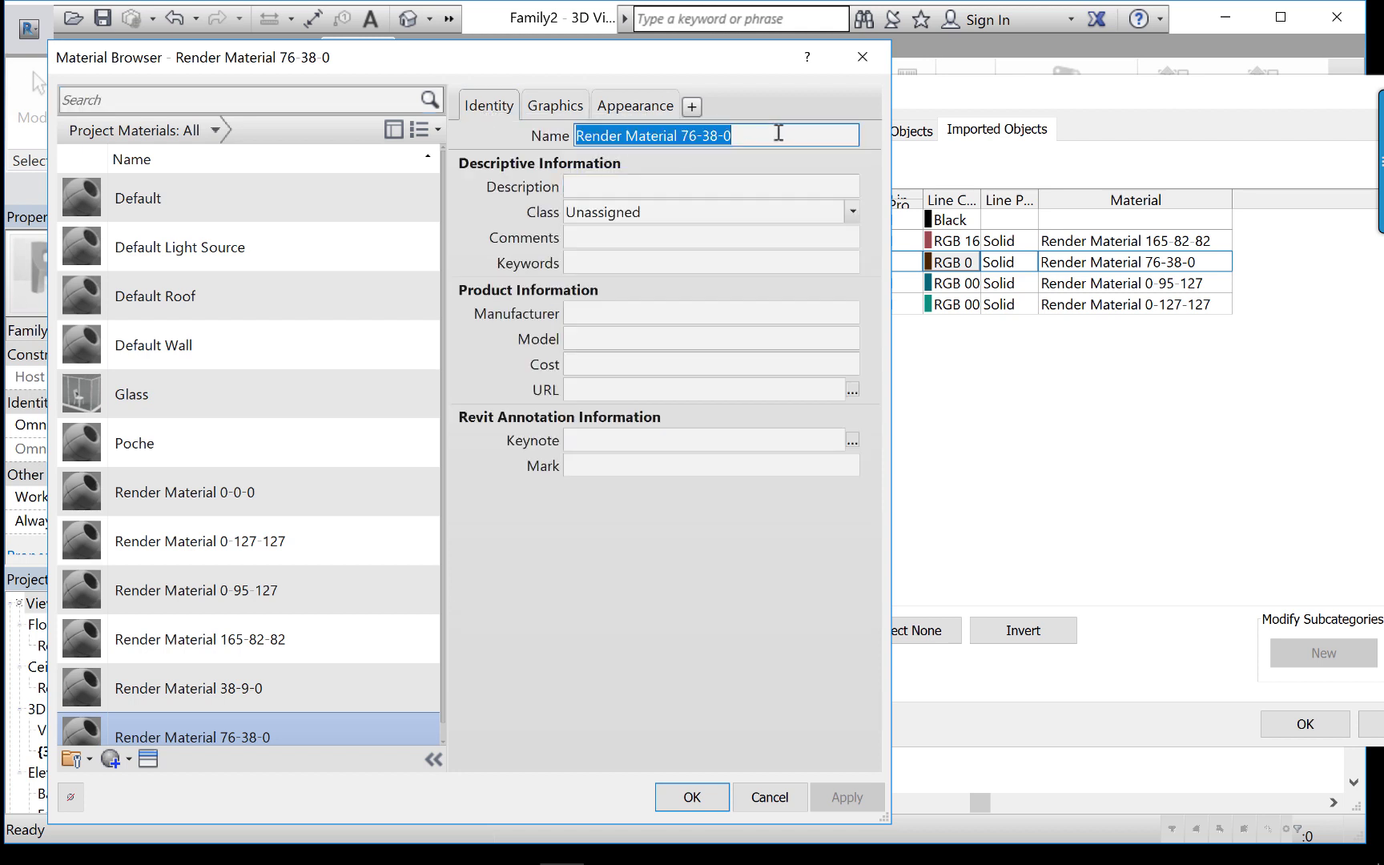
double_click(804, 136)
key("BackSpace")
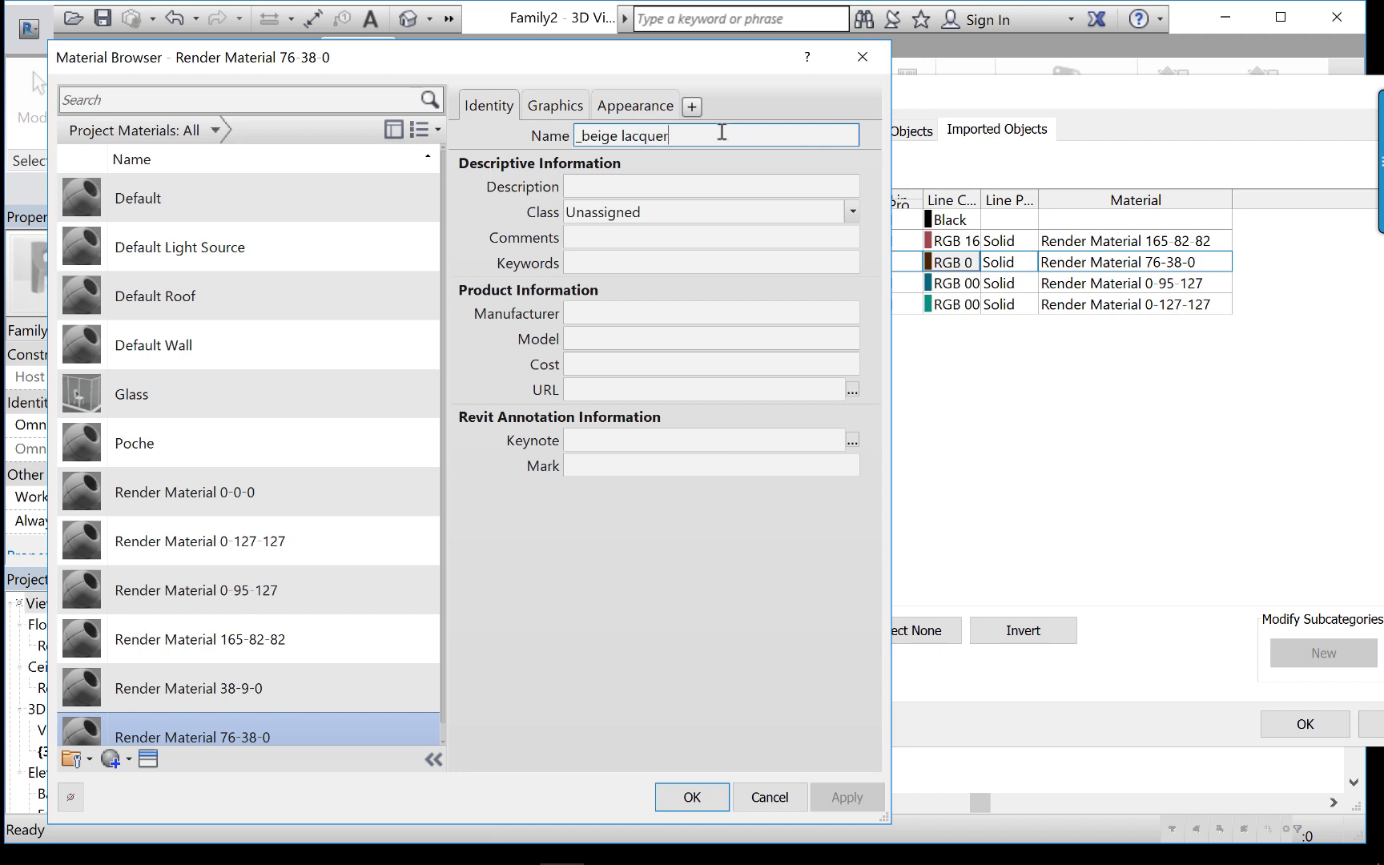
type("_beige lacquer")
left_click(641, 213)
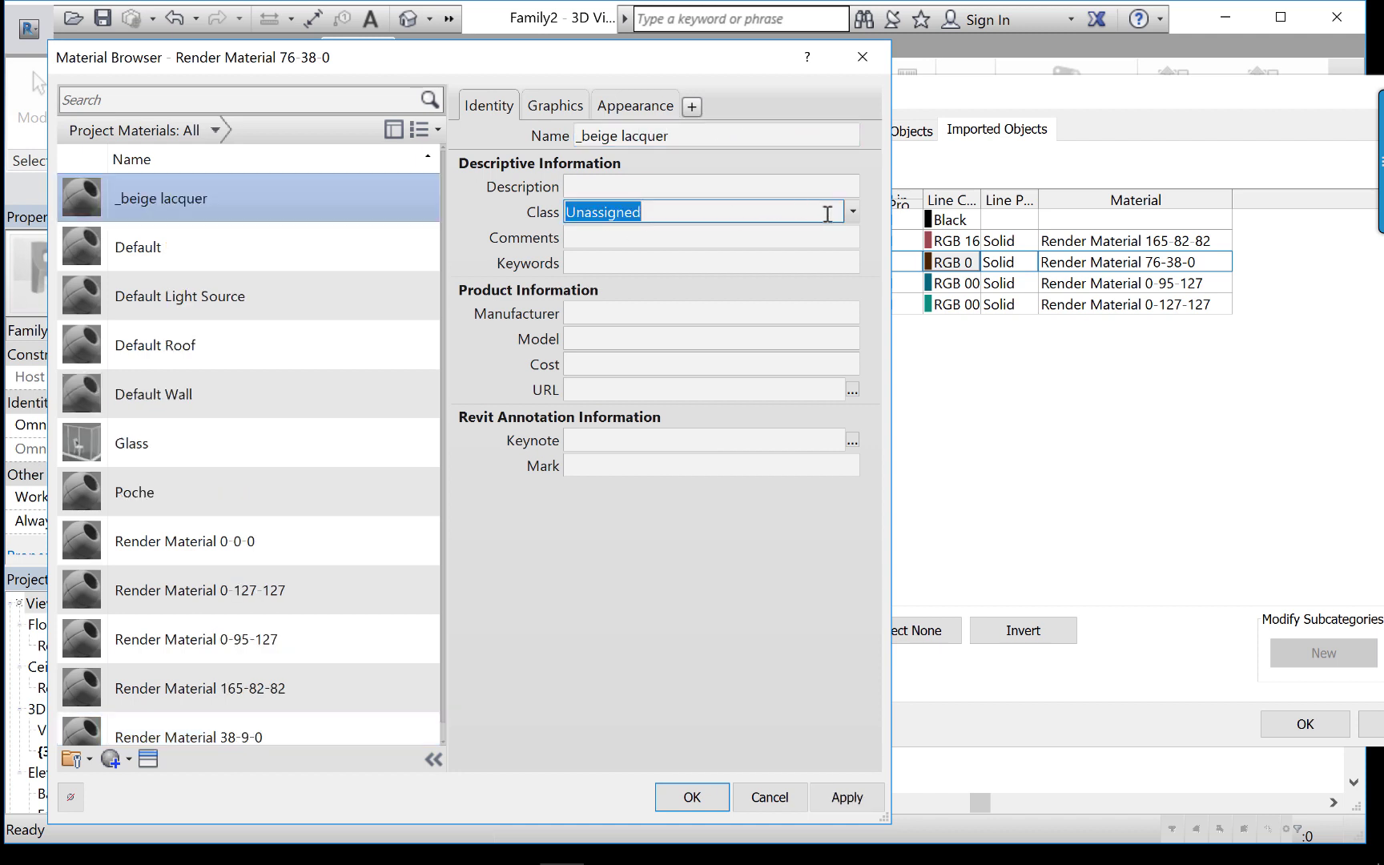
left_click(851, 212)
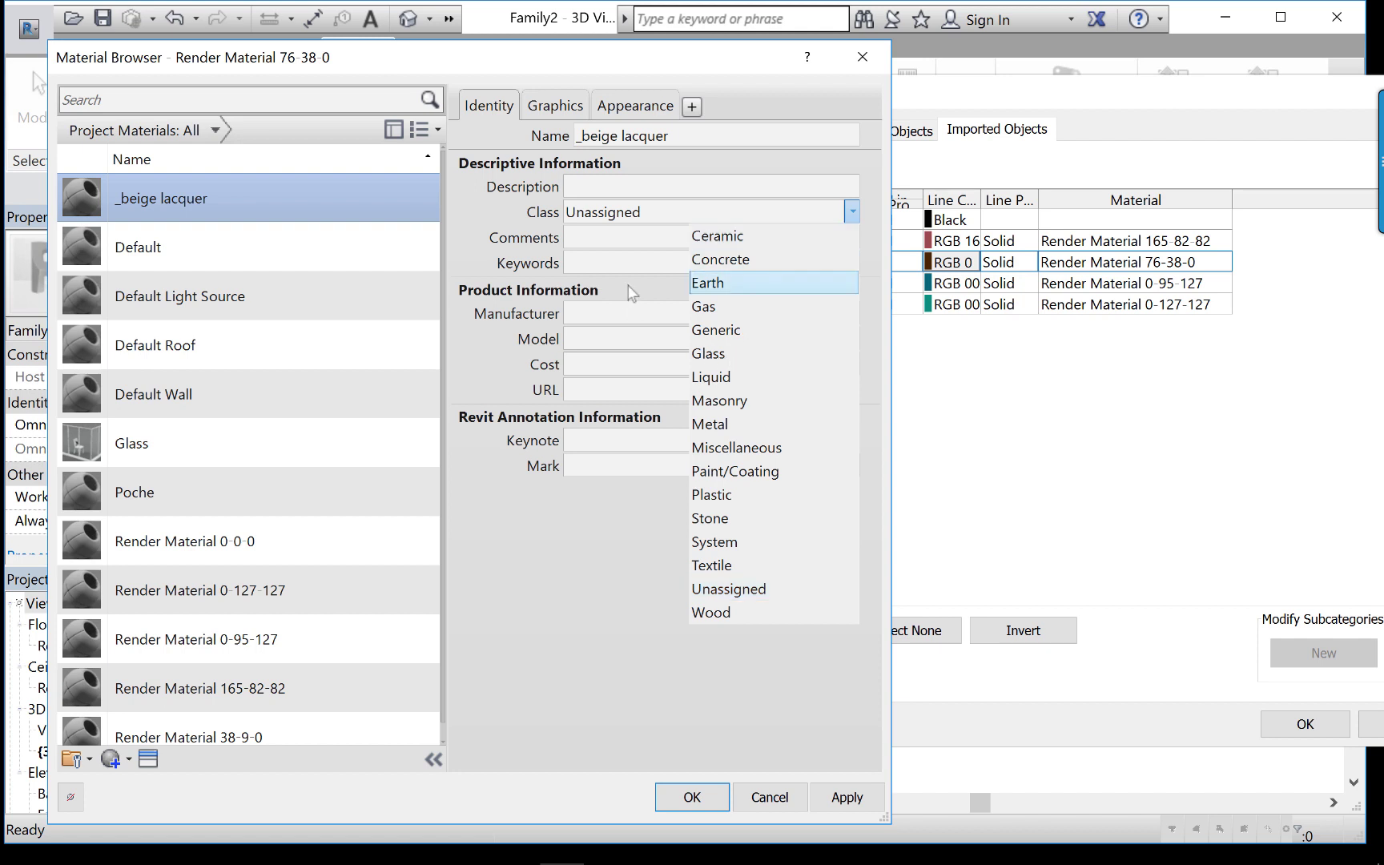
key("Down")
key("Down")
key("Down")
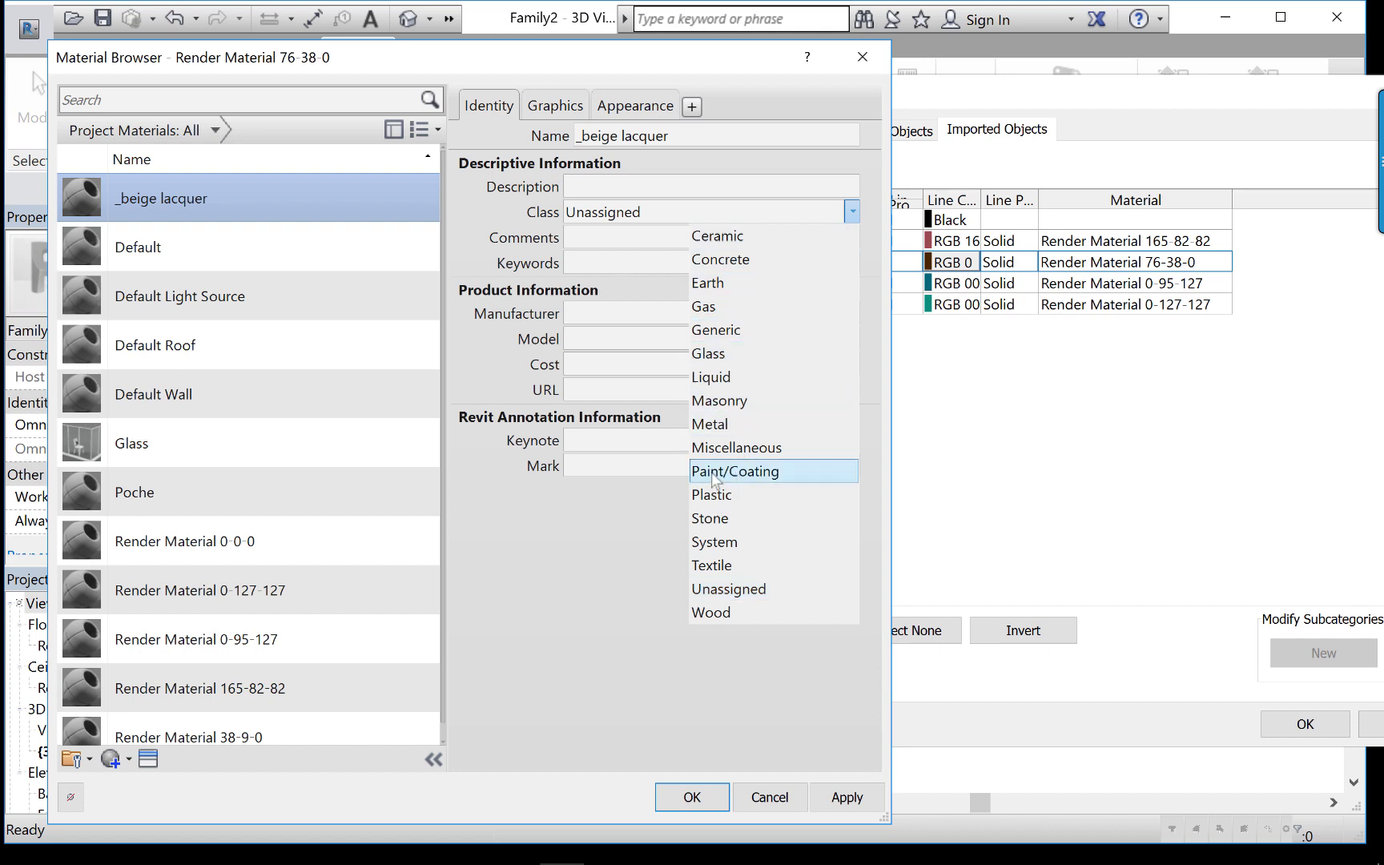
left_click(556, 87)
Enable Use Render Appearance for _beige lacquer and replace its appearance asset with Lacquer - White from the Appearance Library's Finish category.
left_click(561, 107)
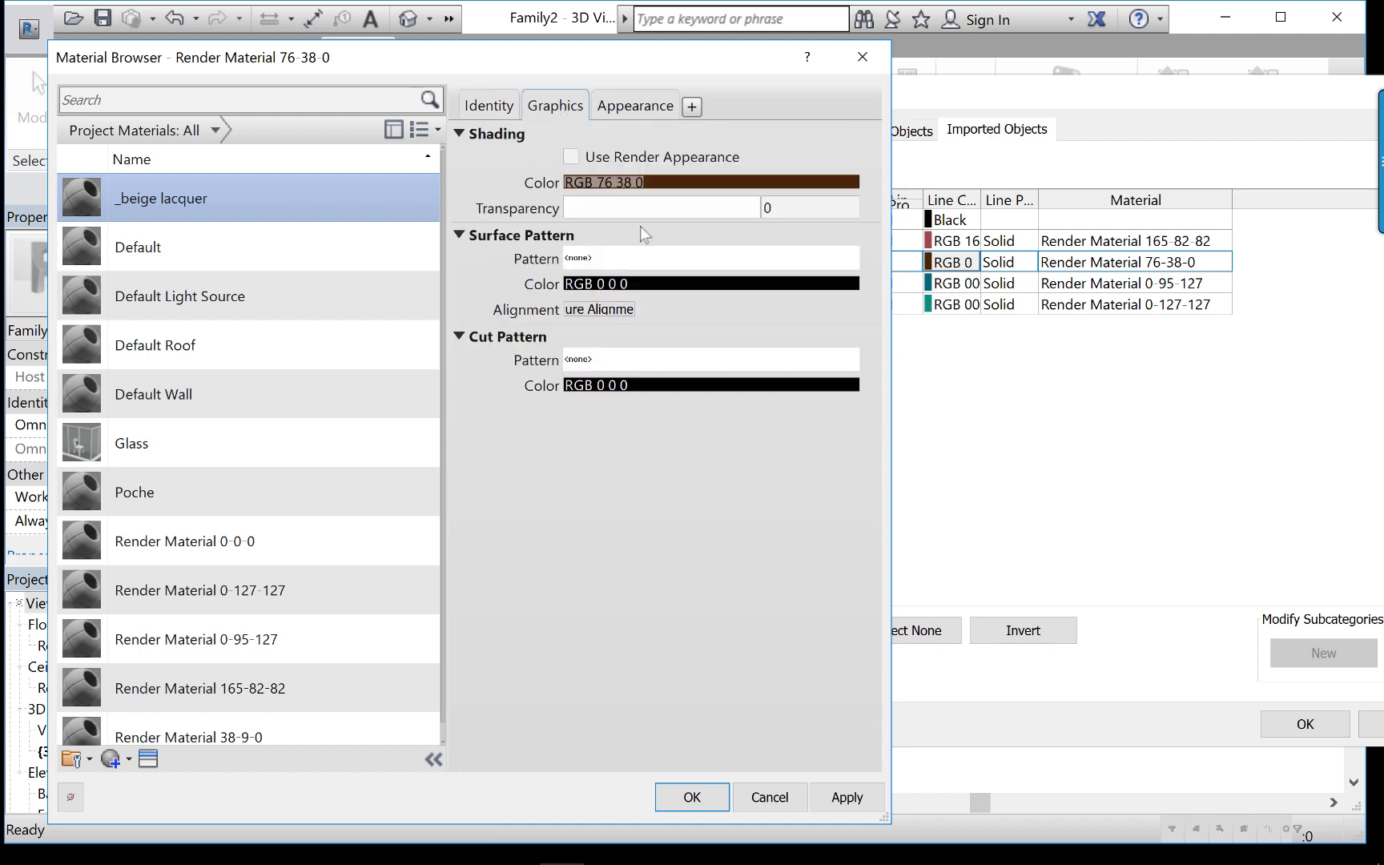
left_click(571, 158)
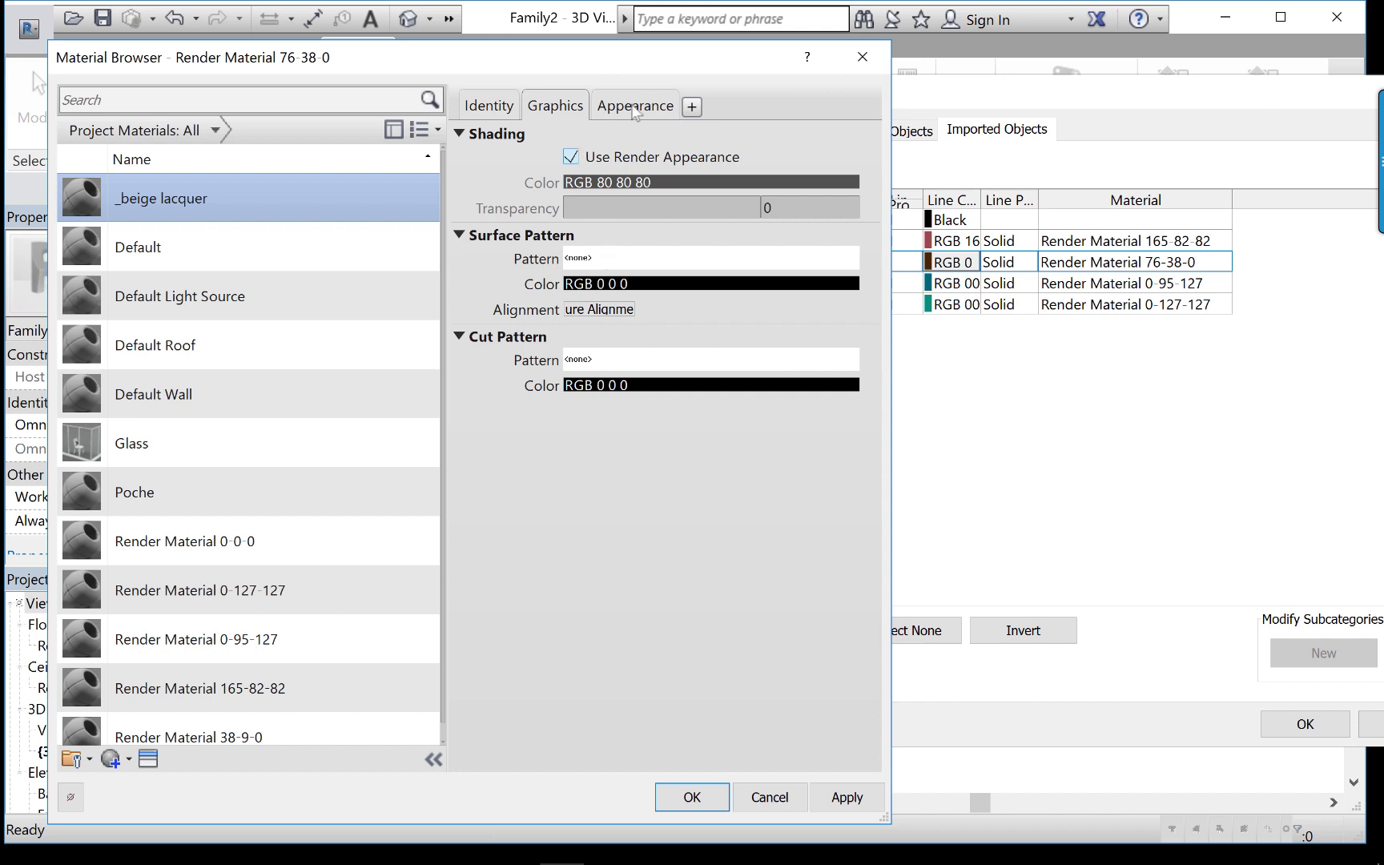
left_click(634, 107)
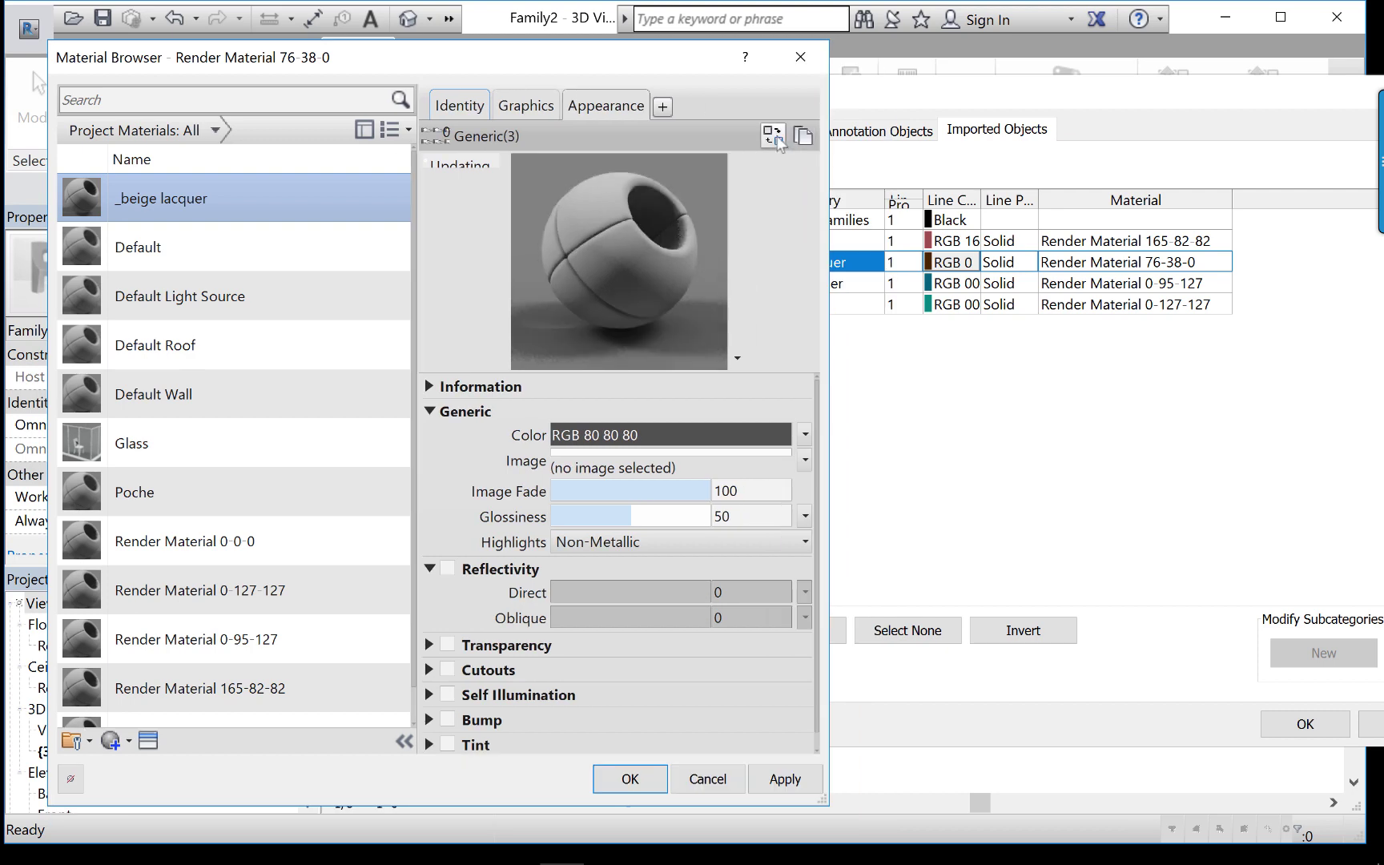
left_click(774, 137)
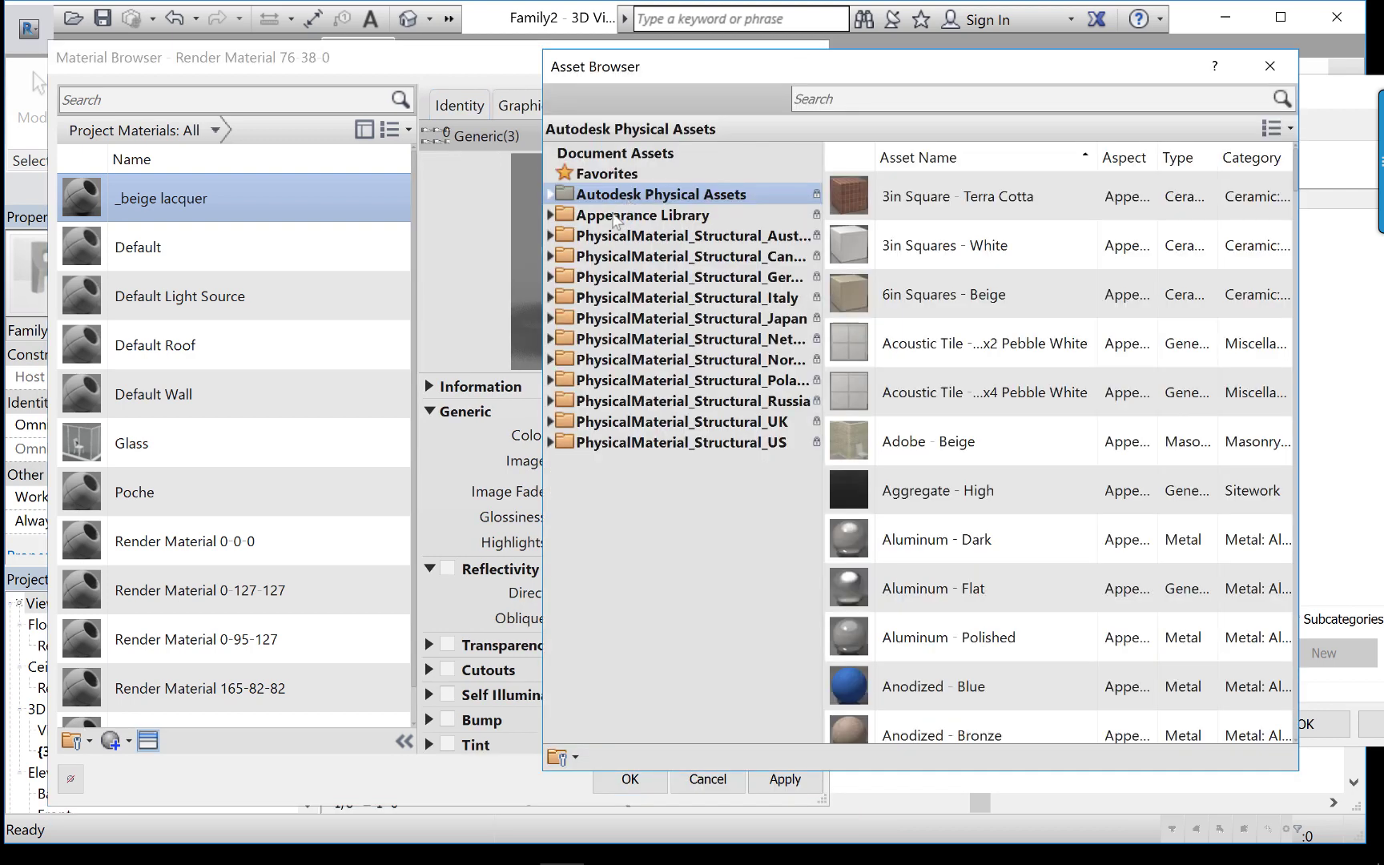
left_click(551, 215)
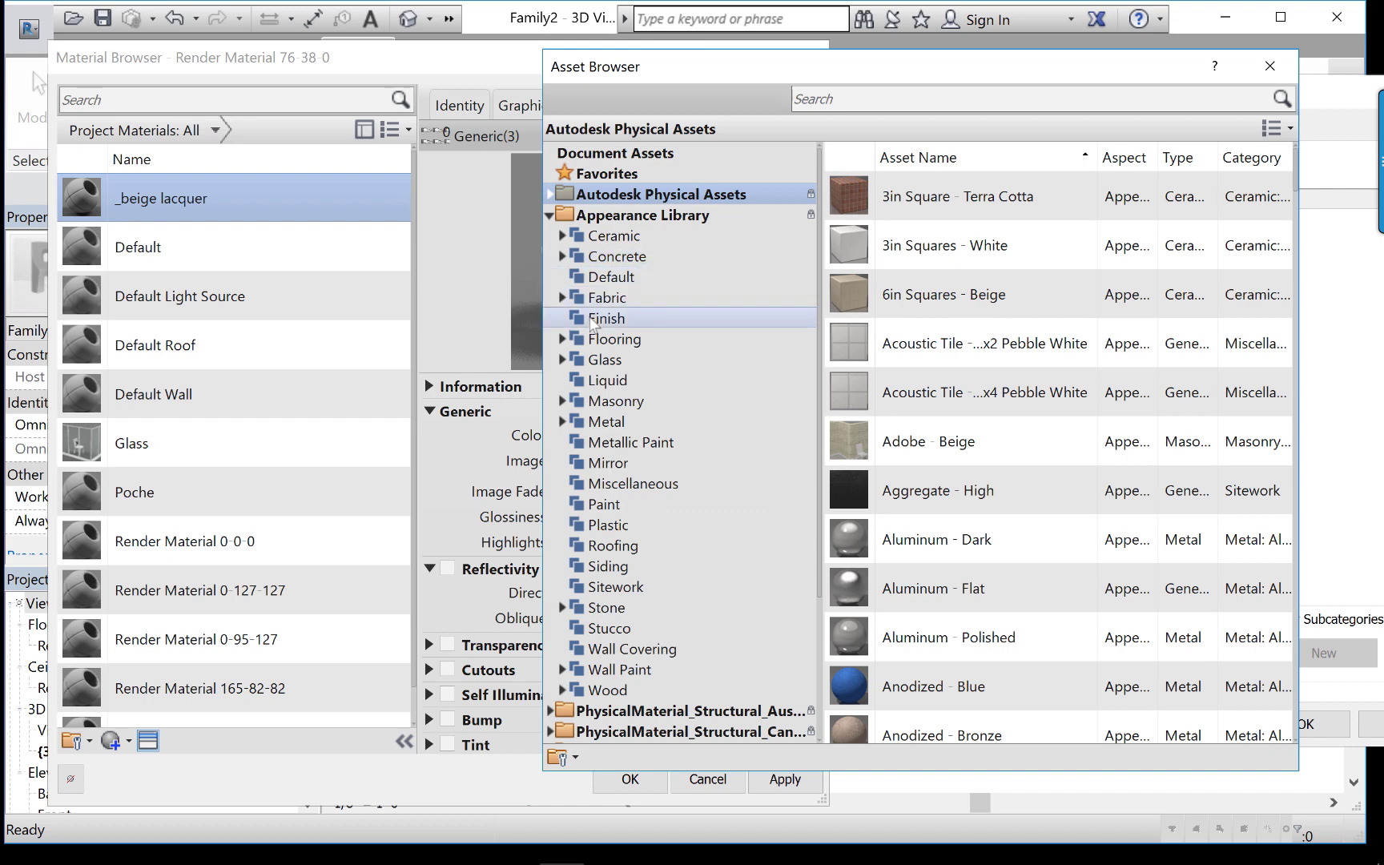
left_click(601, 319)
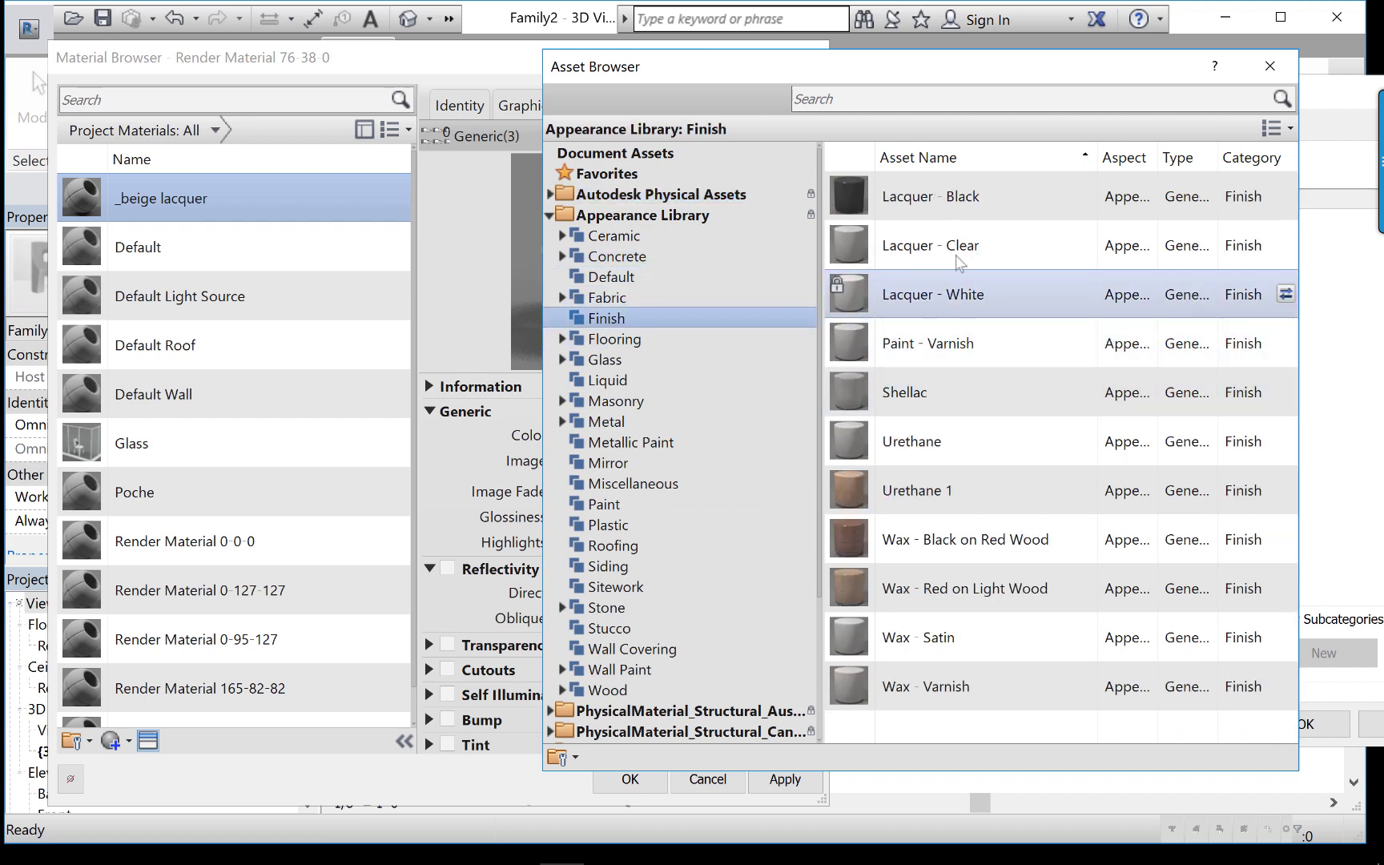
double_click(950, 298)
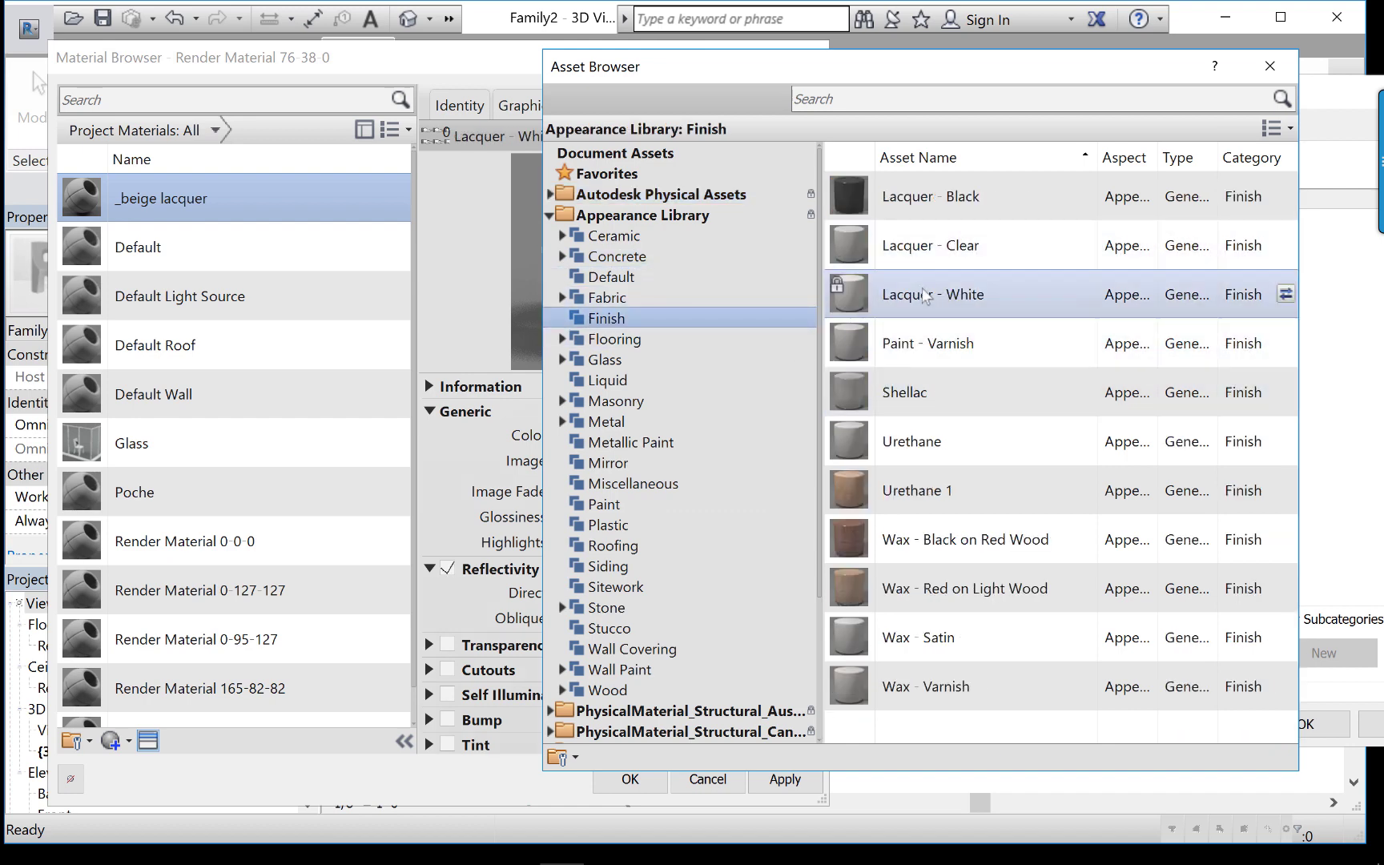
left_click(1270, 65)
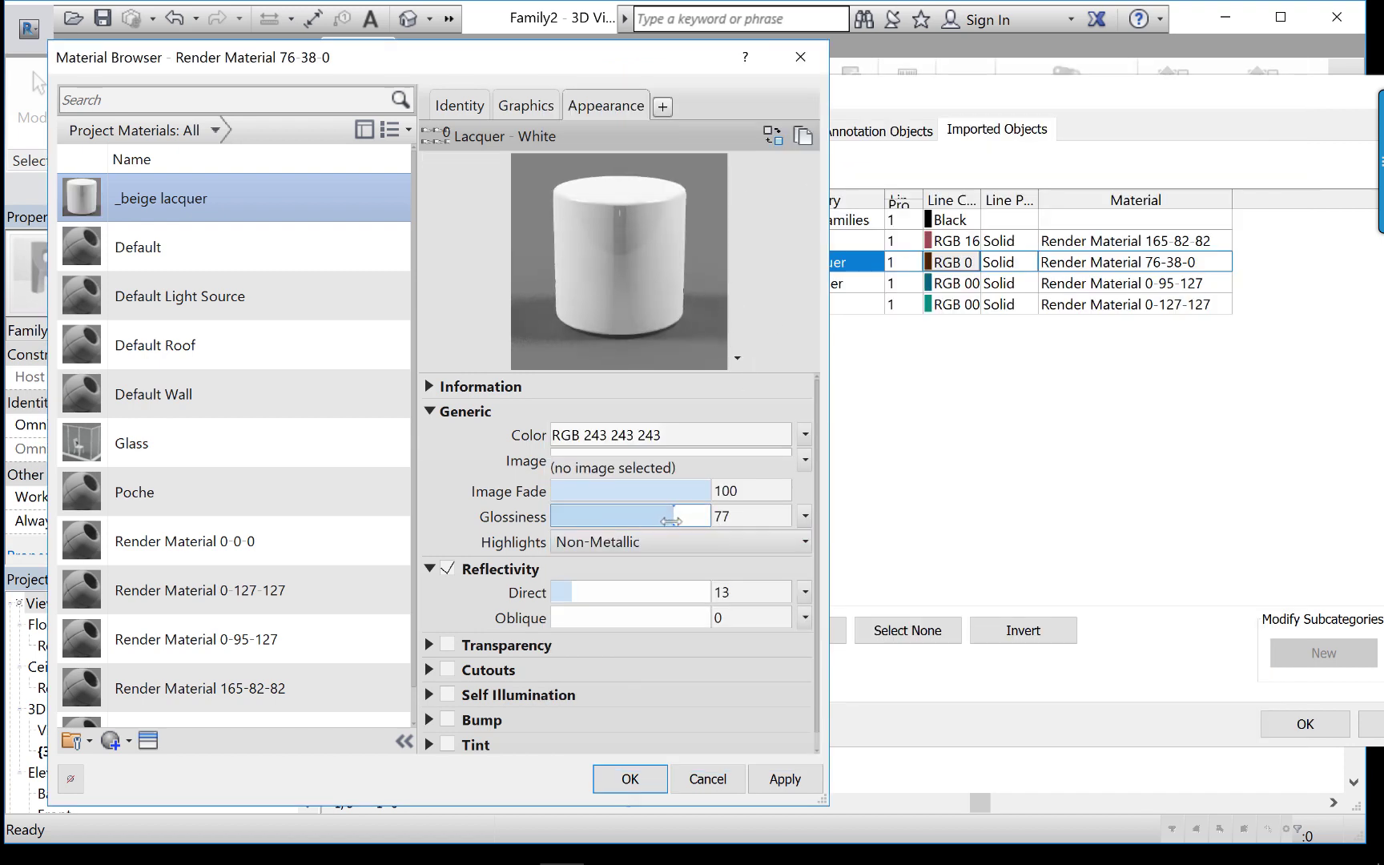
Reduce the _beige lacquer appearance's glossiness to 74 and direct reflectivity to 9, and confirm the material for the layer.
left_click_drag(671, 521, 668, 520)
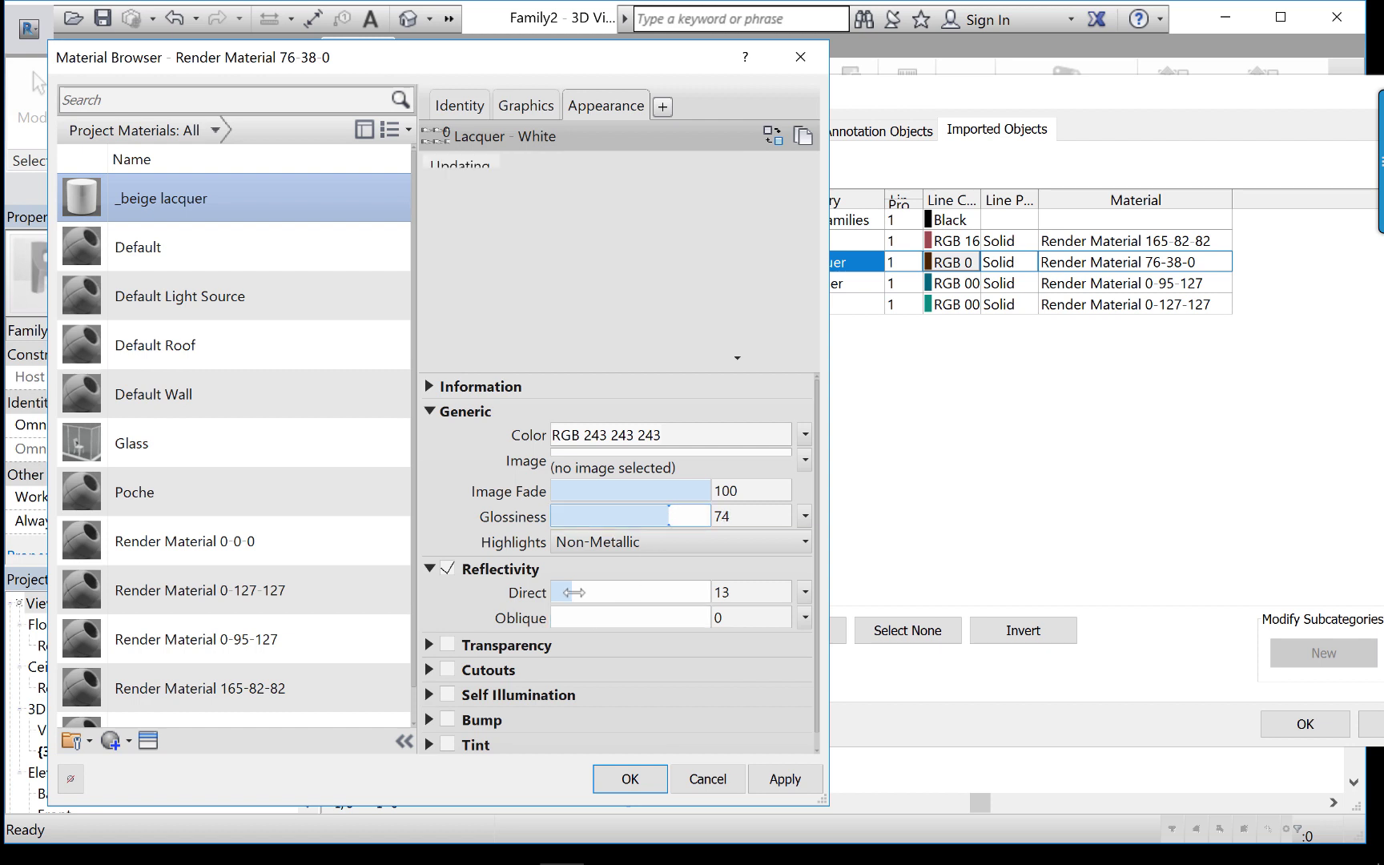
left_click_drag(573, 592, 565, 592)
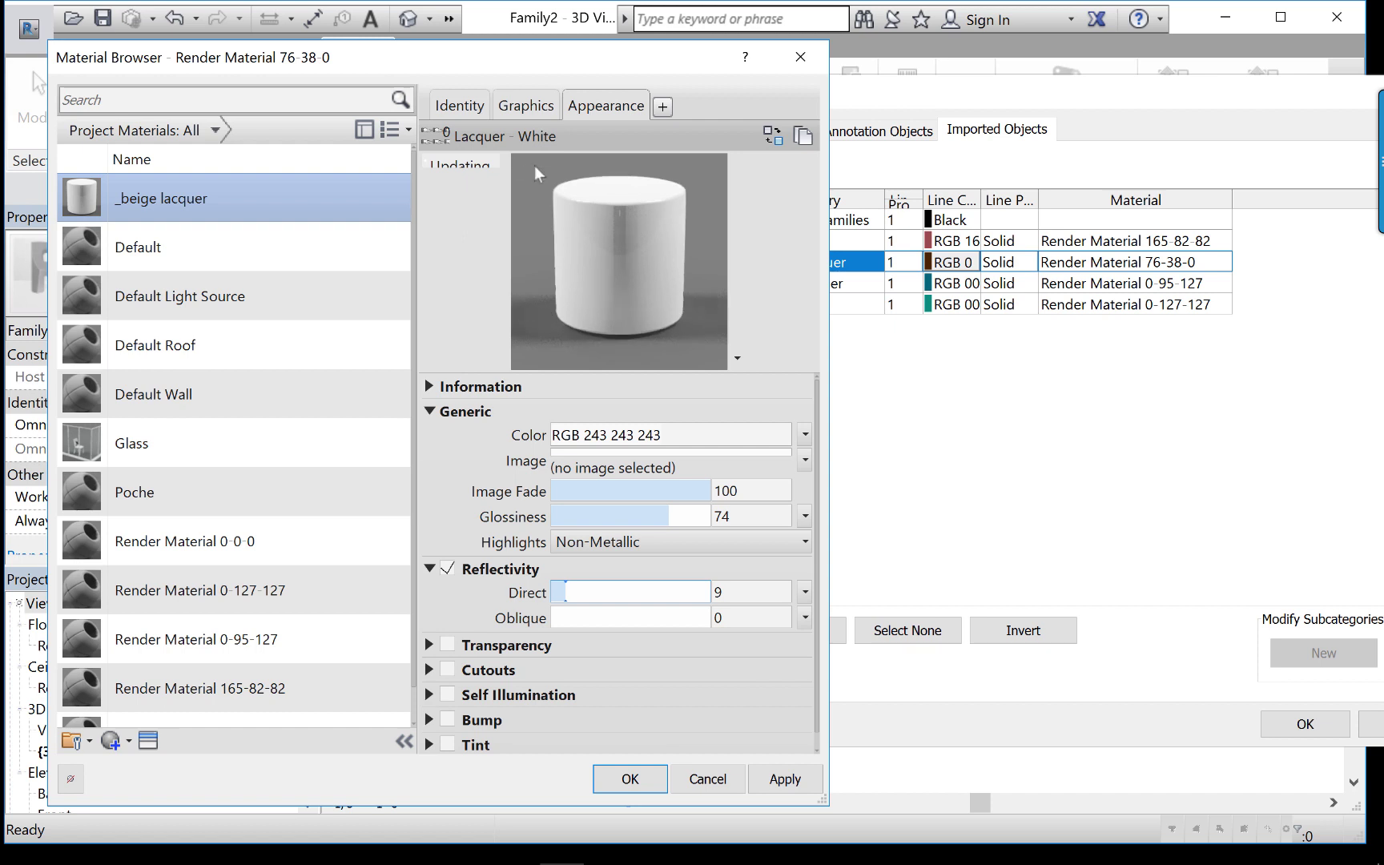
left_click(529, 112)
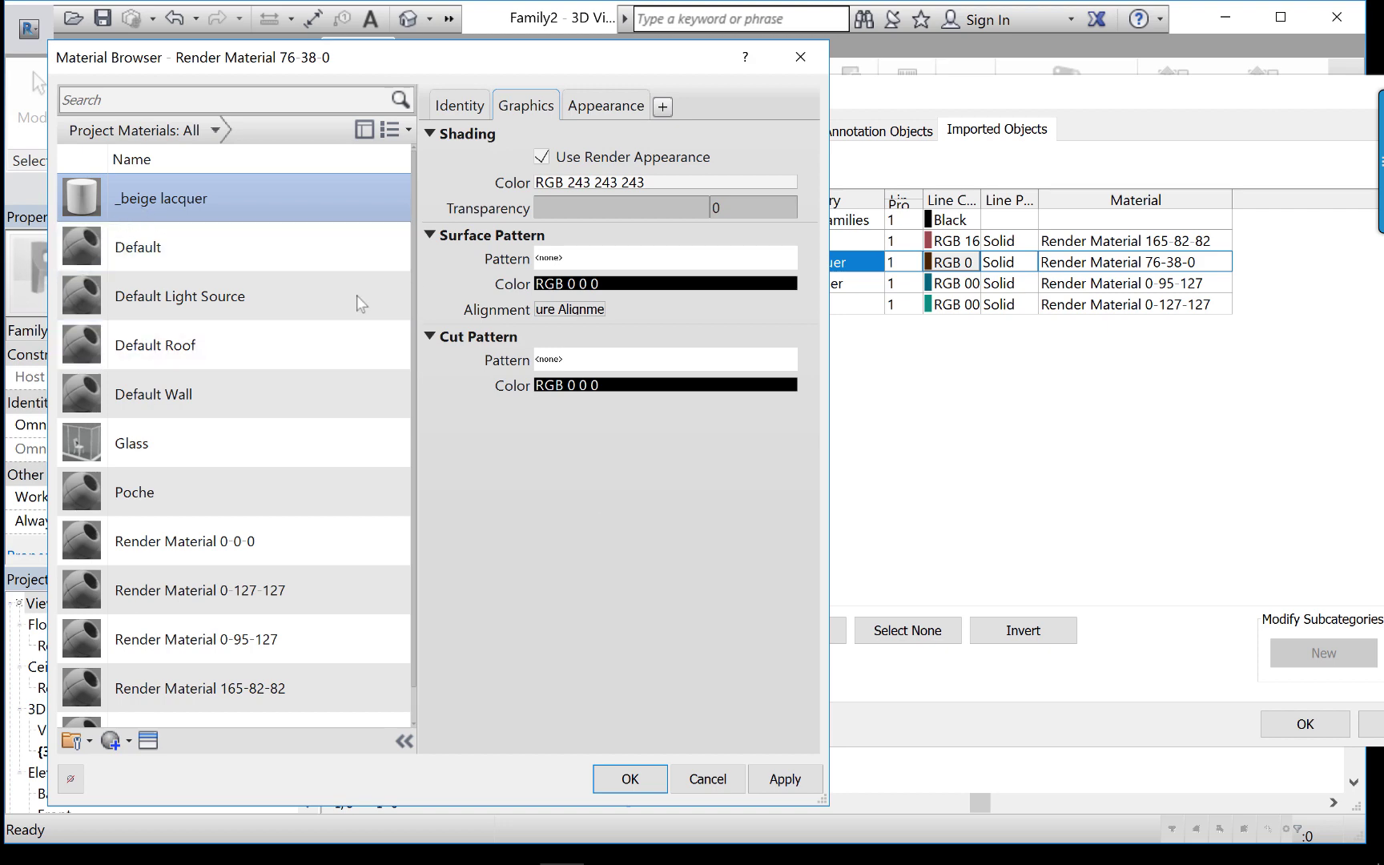
left_click(783, 781)
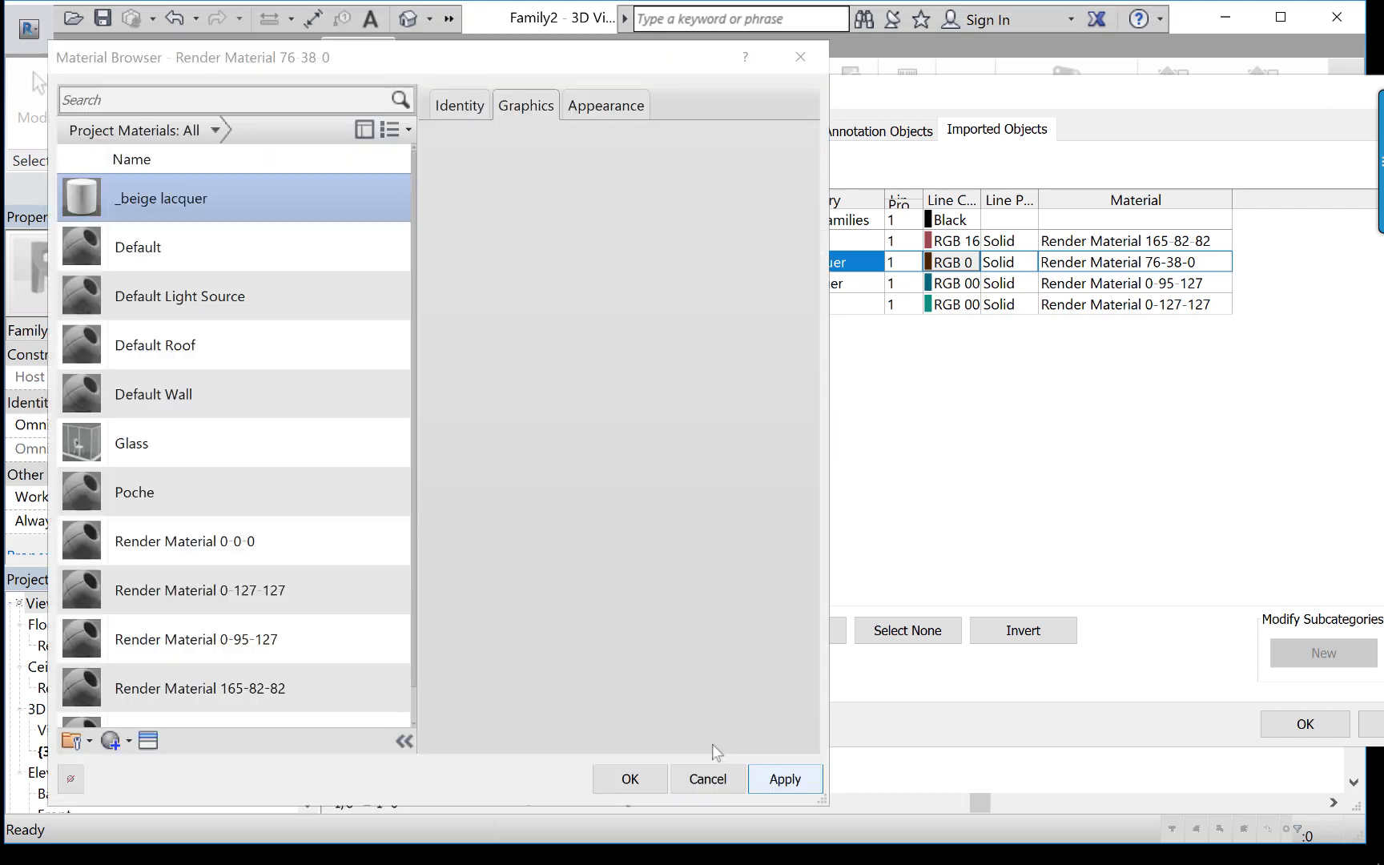
left_click(628, 780)
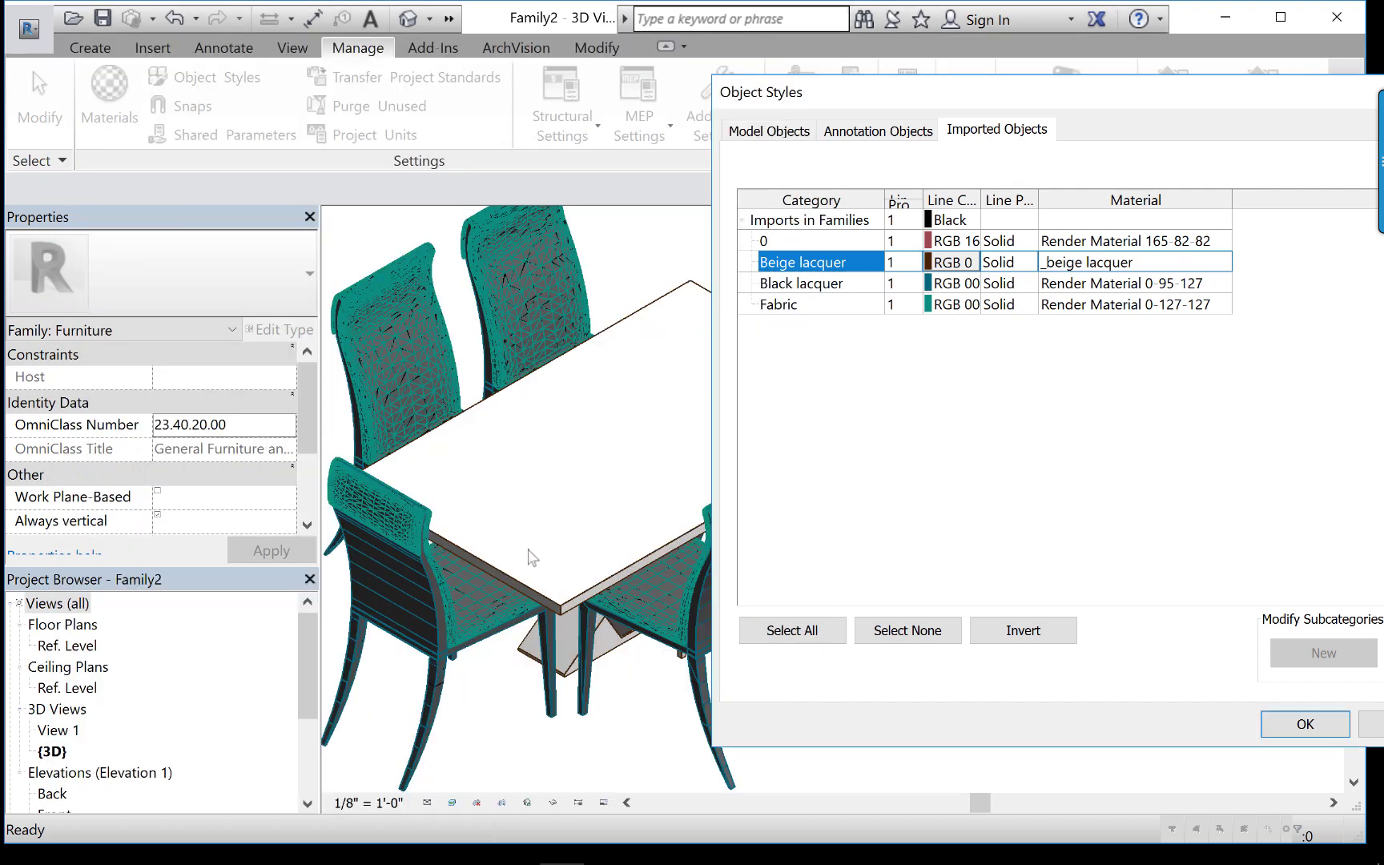
Open the material assigned to the Black lacquer import layer in the Material Browser.
left_click(1223, 282)
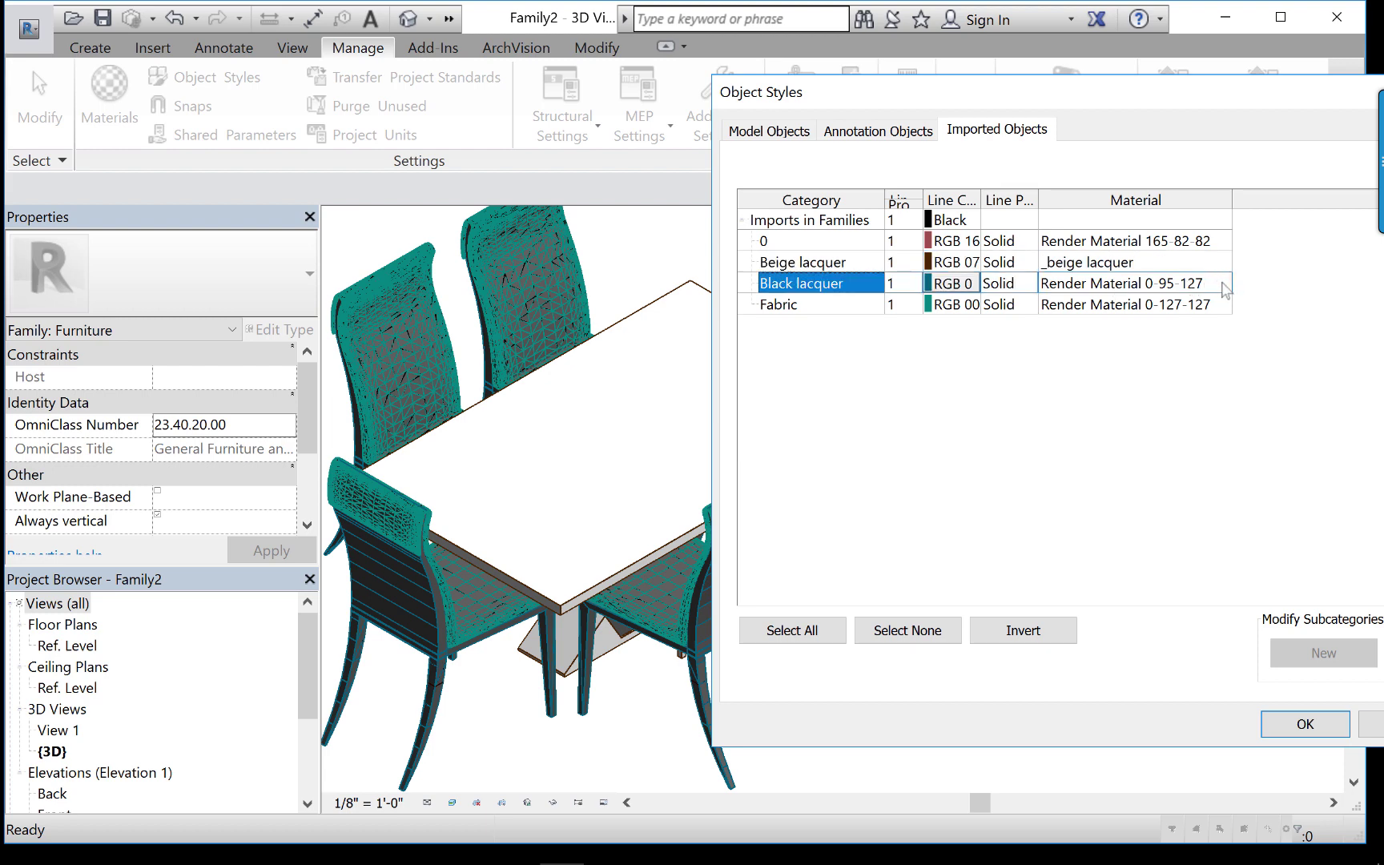
left_click(1223, 286)
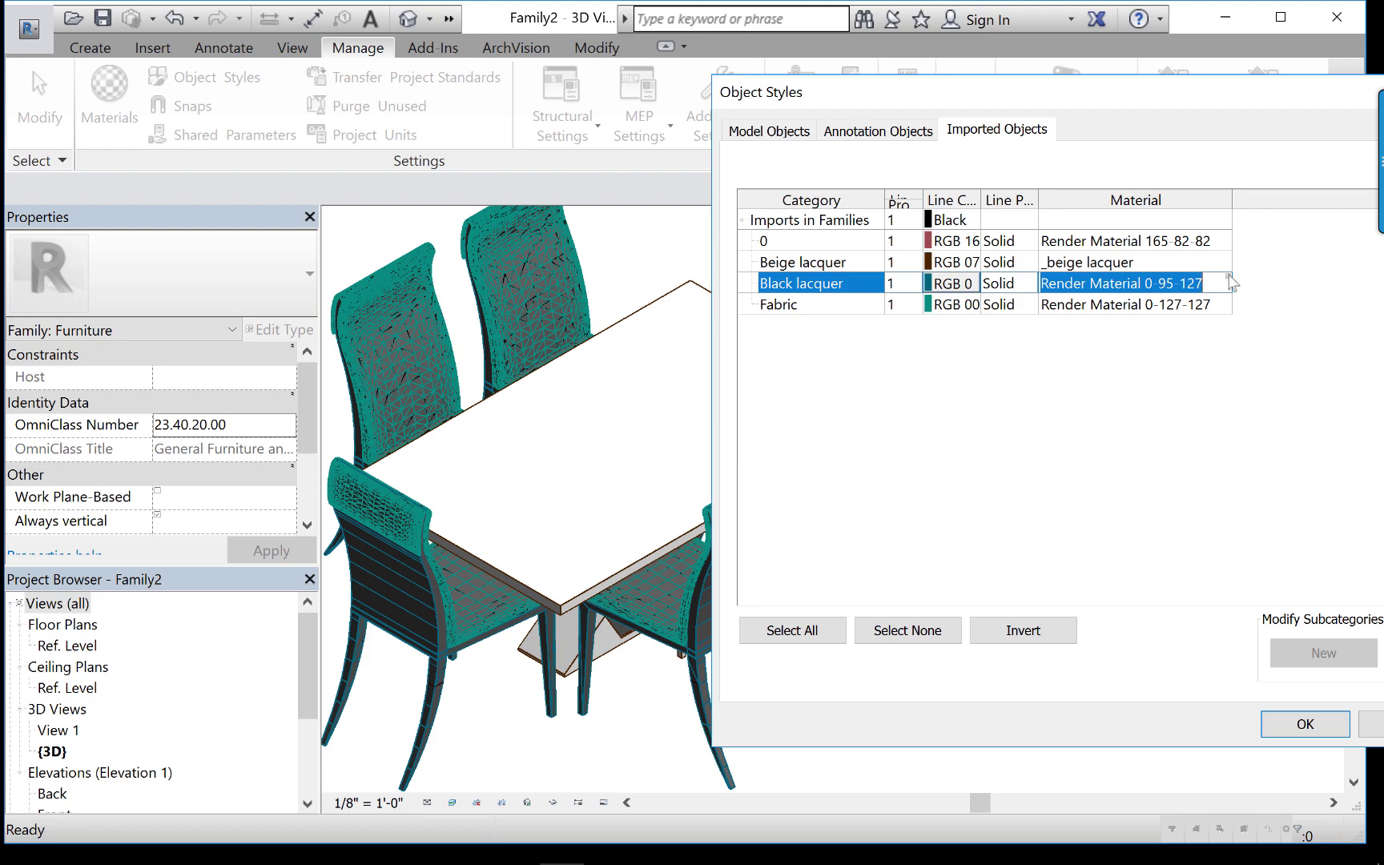
left_click(1229, 281)
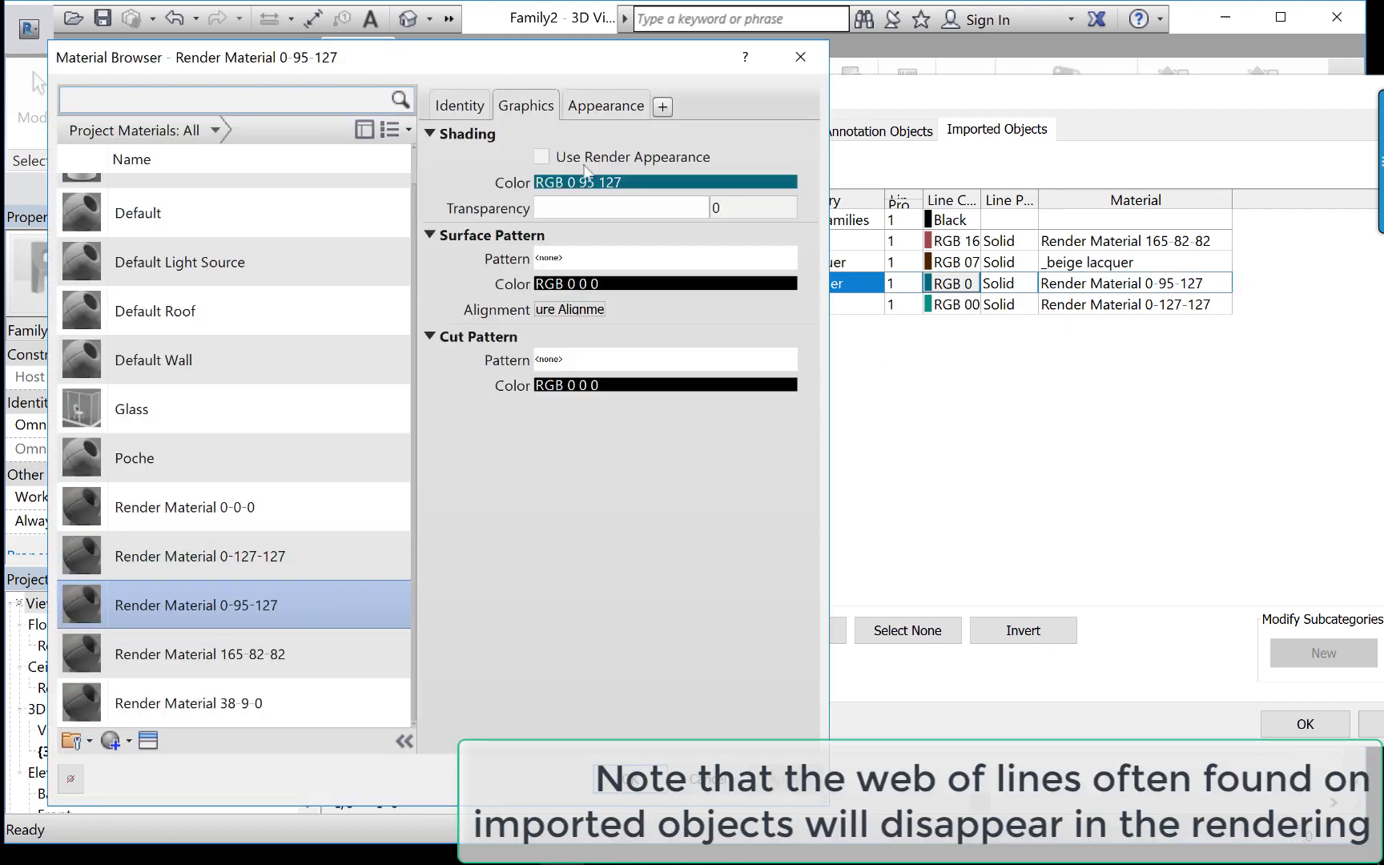
Rename the Black lacquer layer's material as _black lacquer in its identity data.
left_click(459, 105)
left_click_drag(547, 135, 742, 139)
key("ctrl+shift+Left")
key("ctrl+shift+Left")
key("ctrl+shift+Left")
key("ctrl+shift+Left")
key("ctrl+shift+Left")
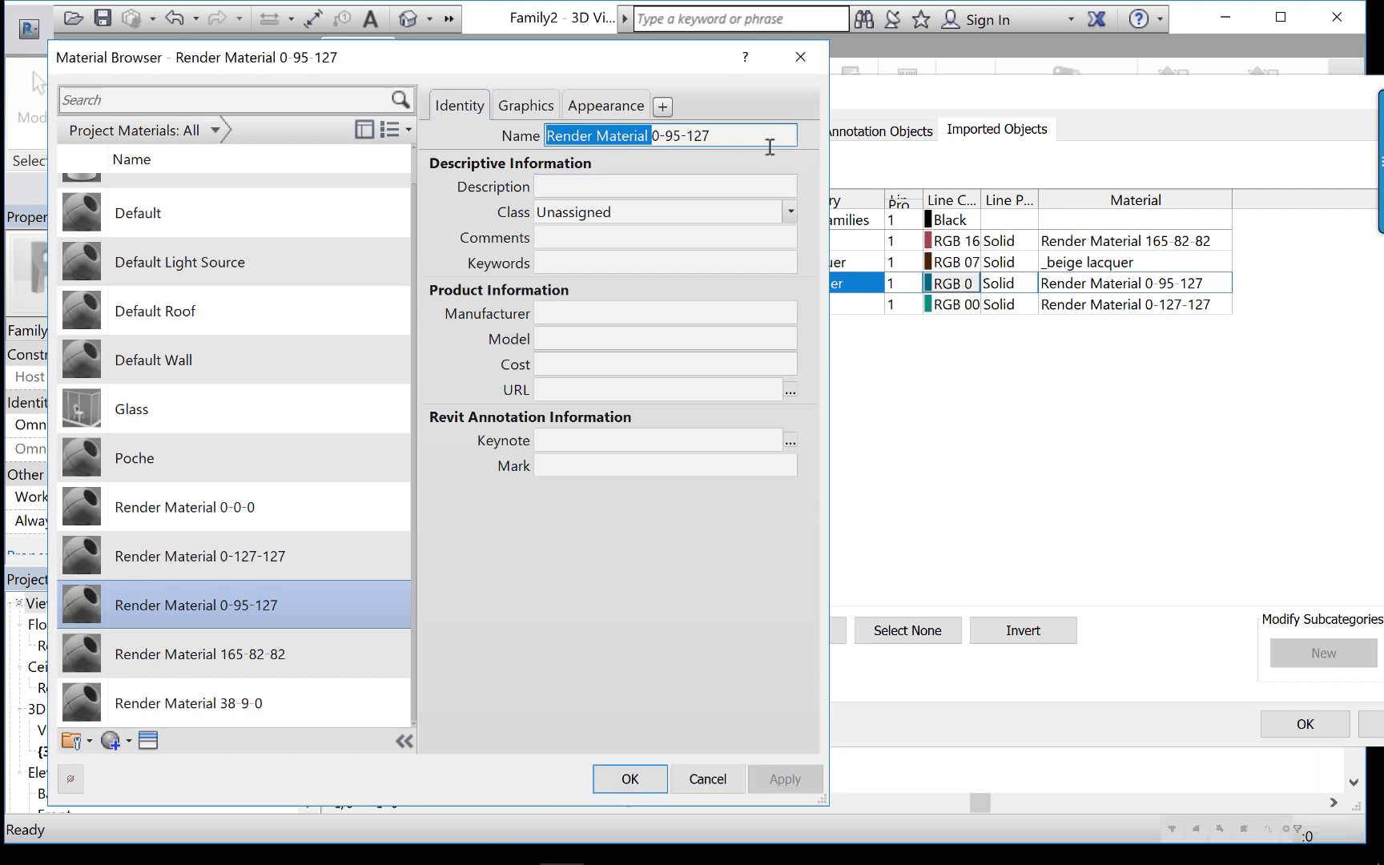
key("shift+End")
type("_b")
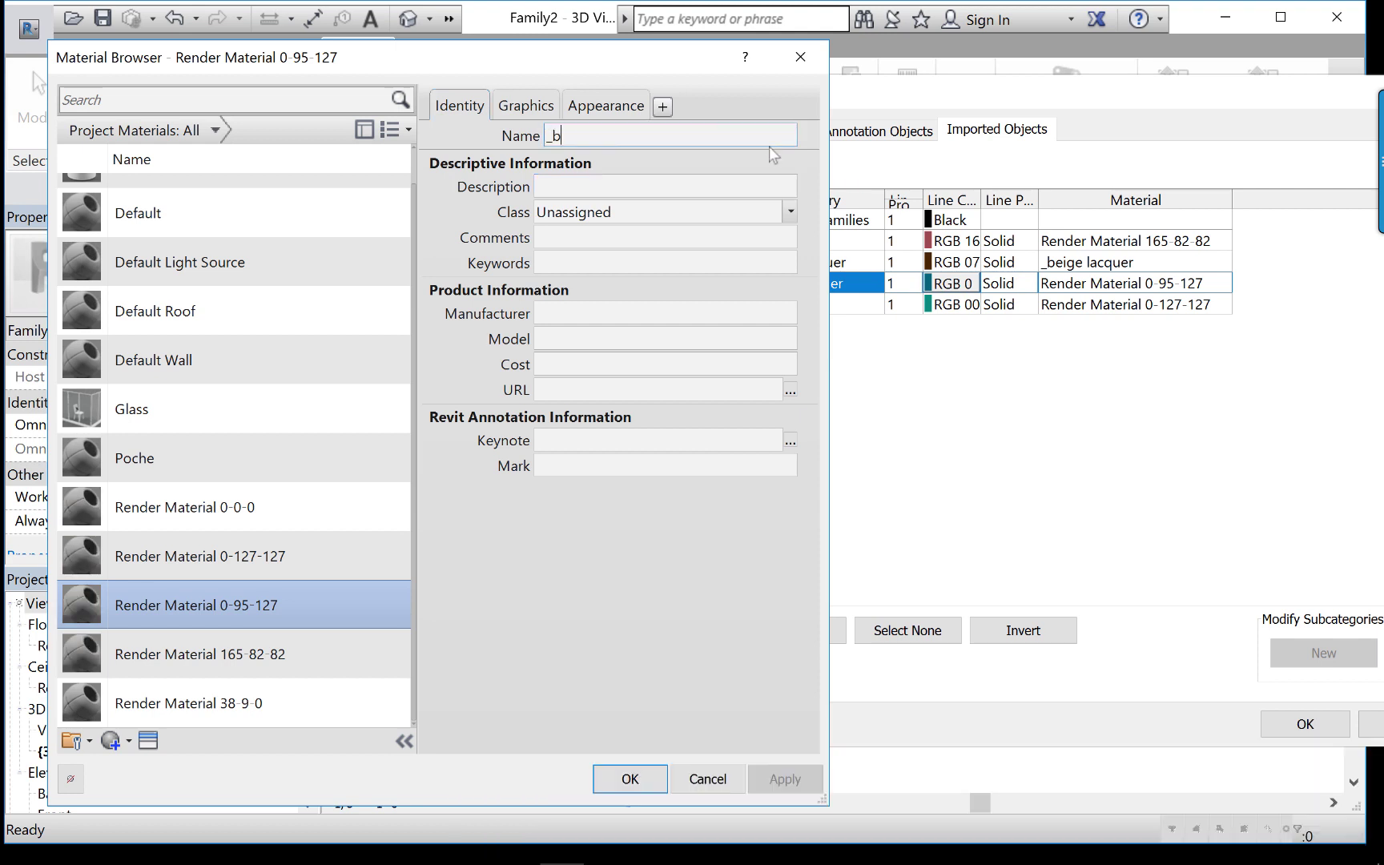
type("lack lacquer")
key("Return")
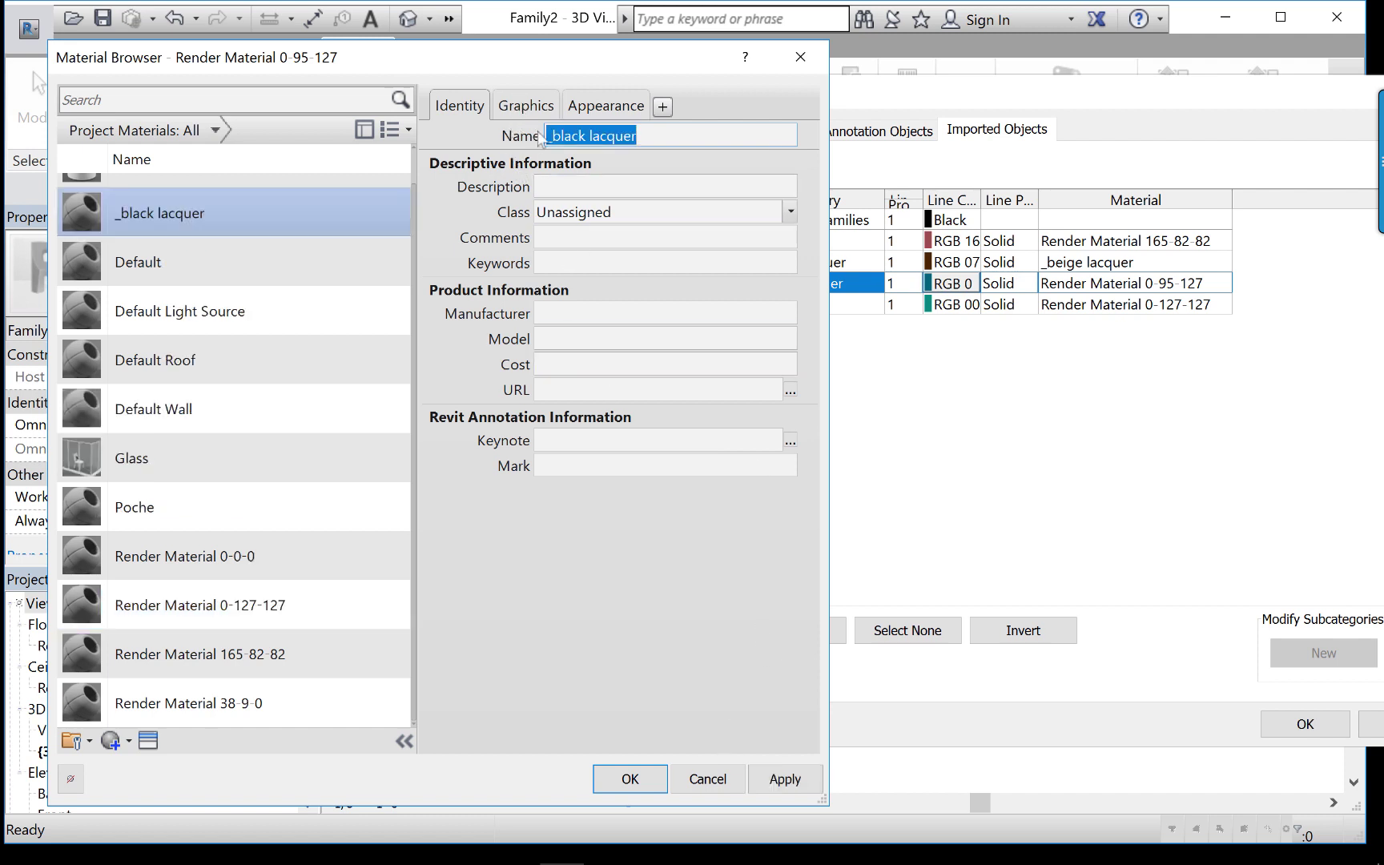
Enable Use Render Appearance for _black lacquer and replace its appearance asset with Lacquer - Black from the Appearance Library's Finish category.
left_click(522, 107)
left_click(541, 157)
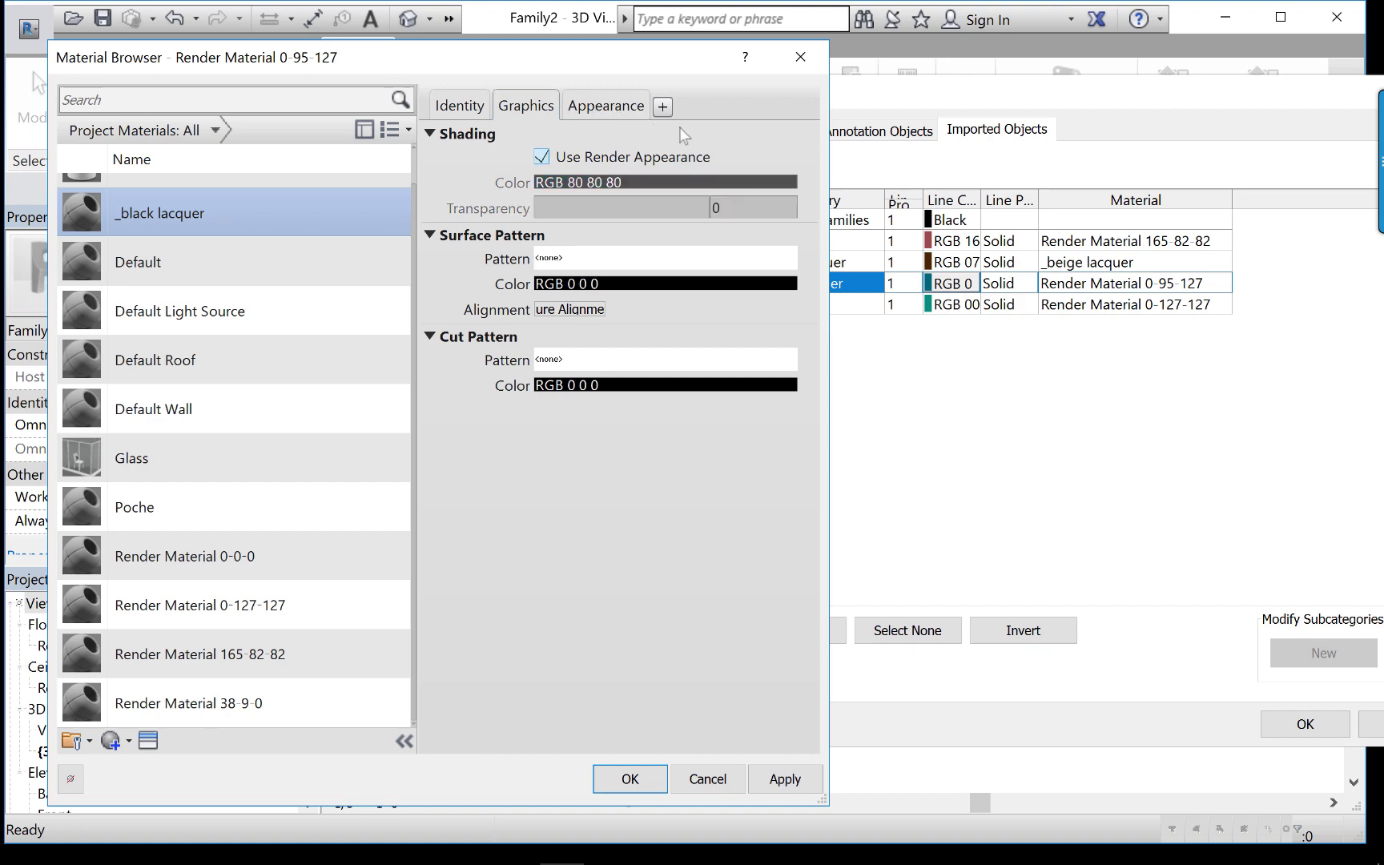
left_click(606, 105)
left_click(769, 135)
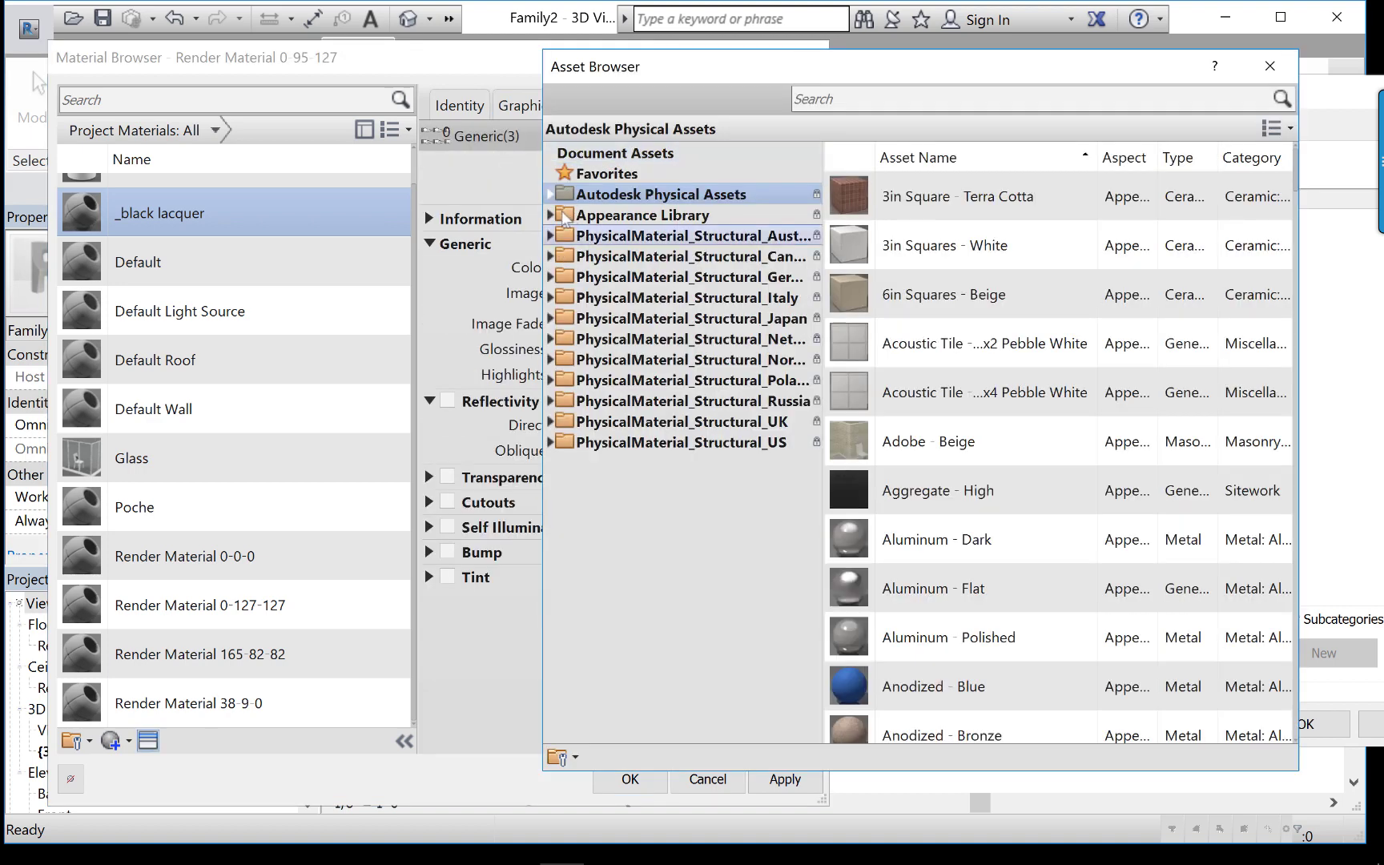
left_click(550, 216)
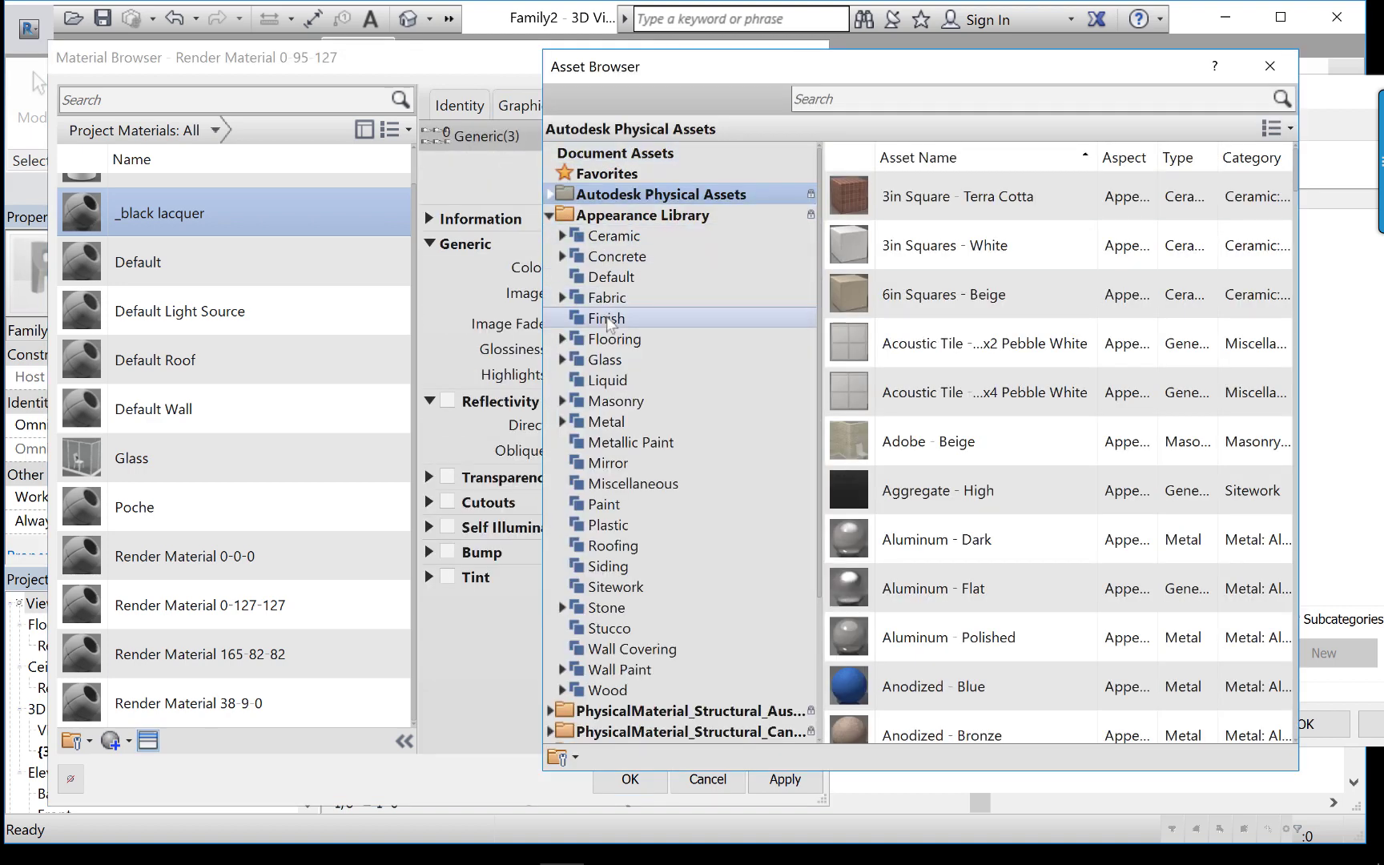
left_click(607, 319)
double_click(917, 199)
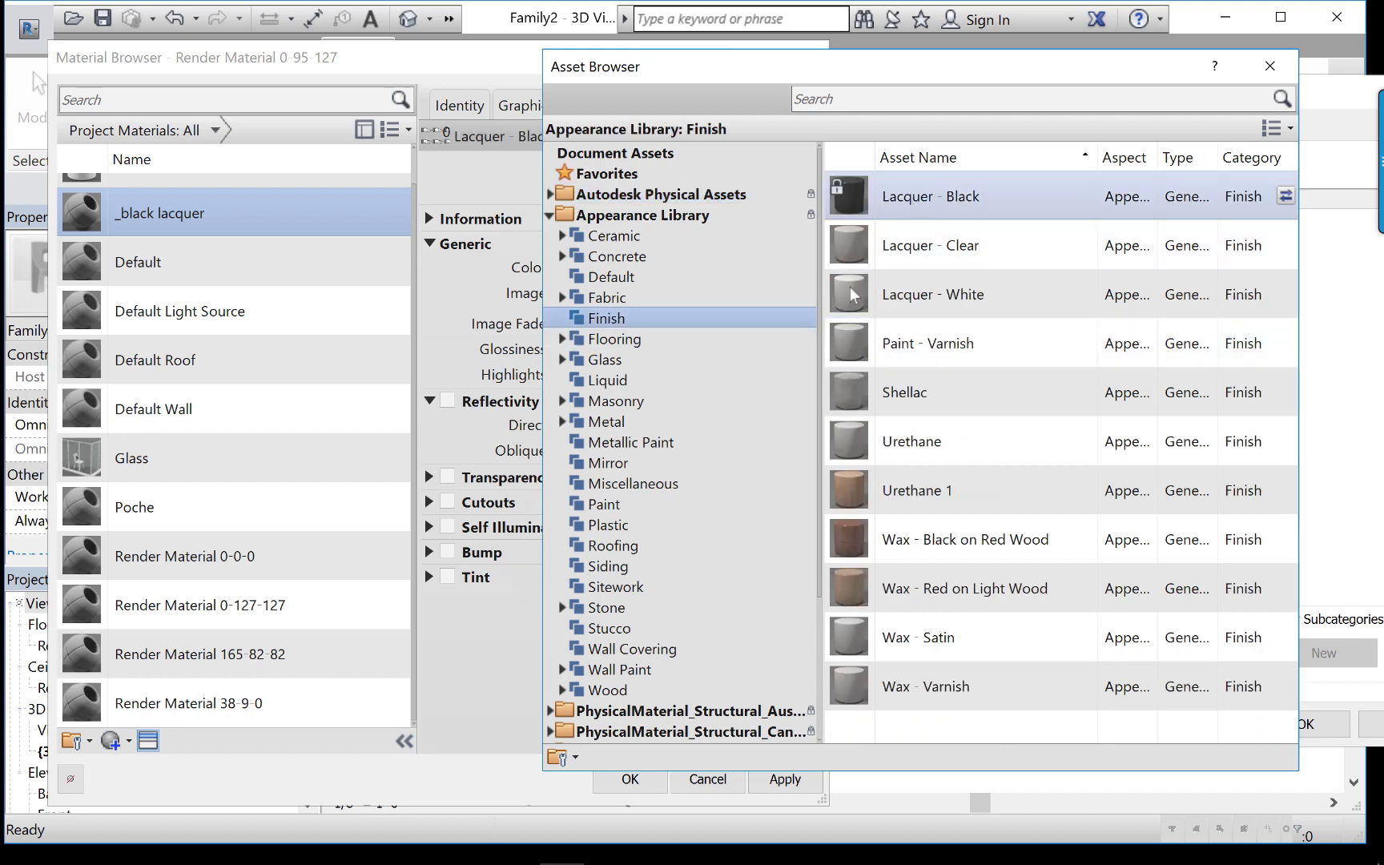
left_click(1269, 67)
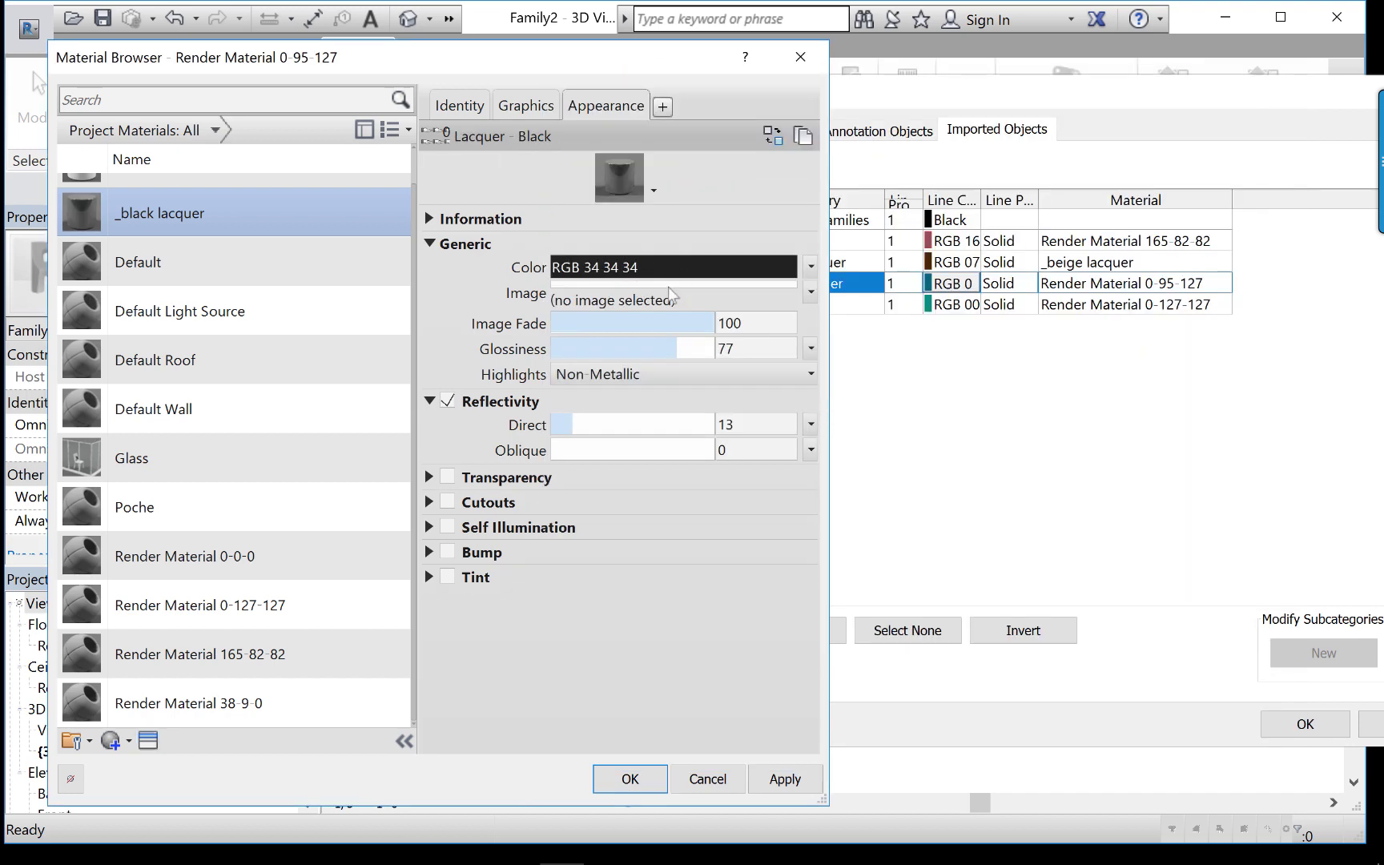
Set the _black lacquer appearance's color to RGB 7 7 7 and its glossiness to 63, and confirm the material for the layer.
left_click(725, 267)
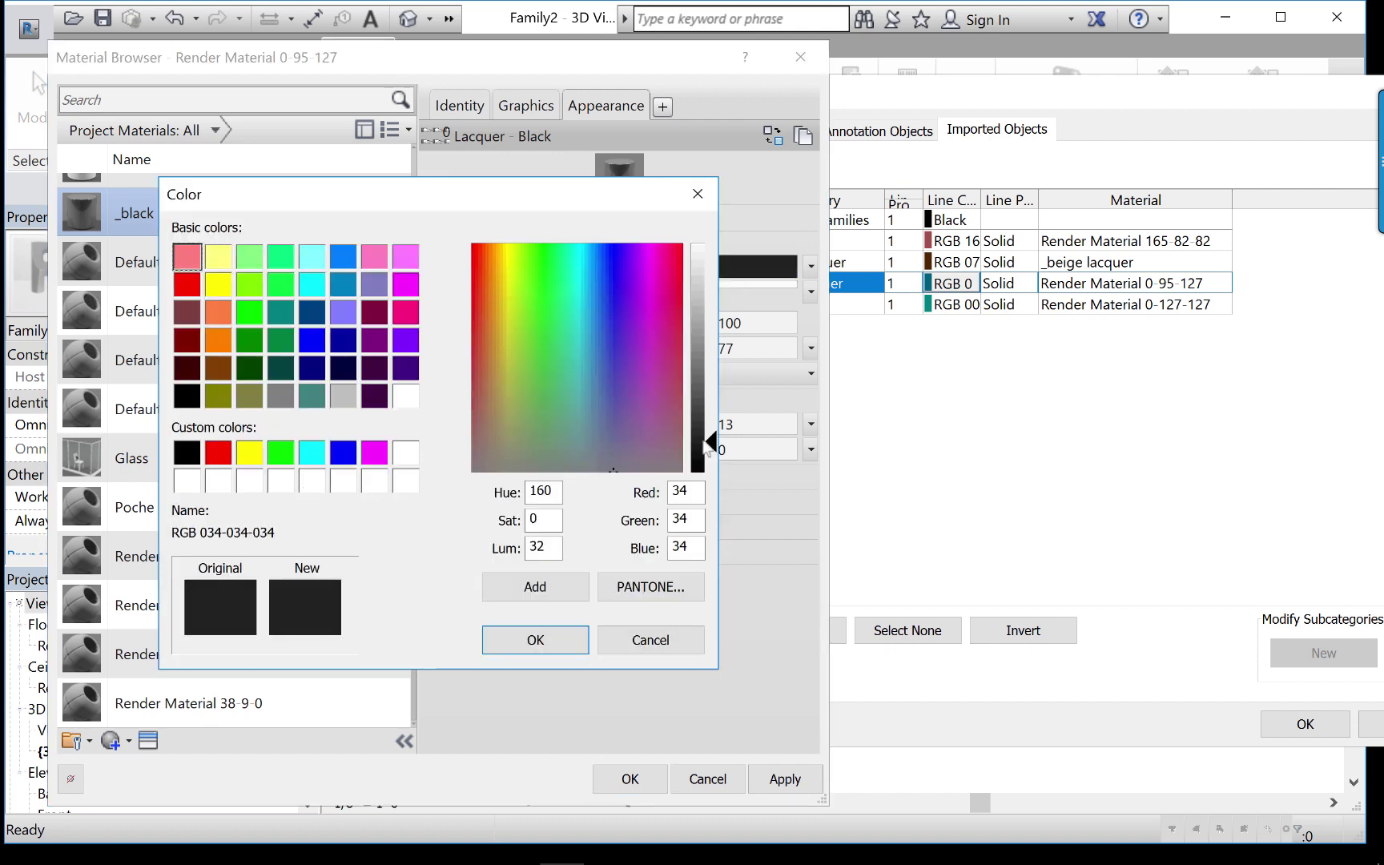
left_click_drag(712, 461, 713, 476)
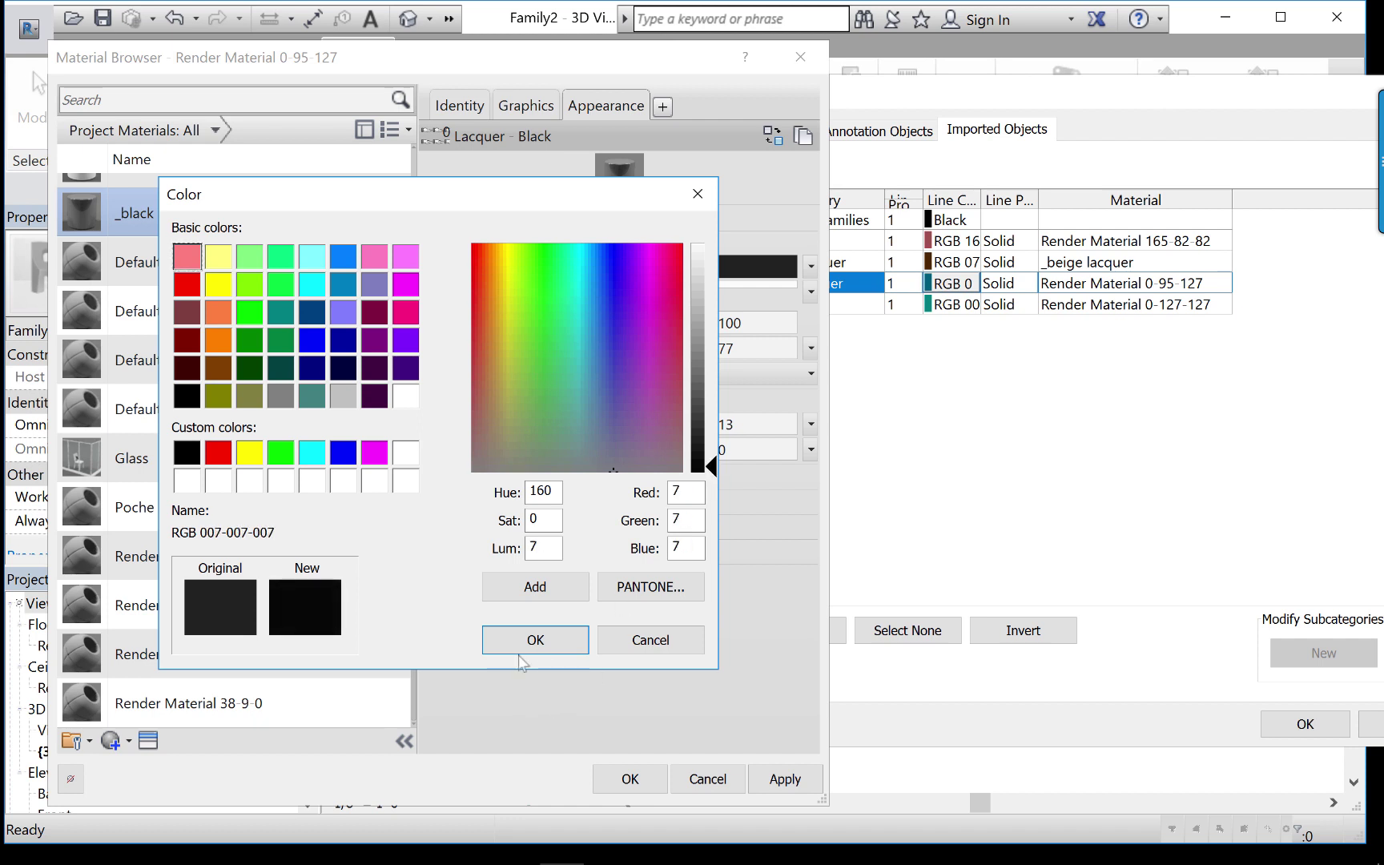
left_click(535, 639)
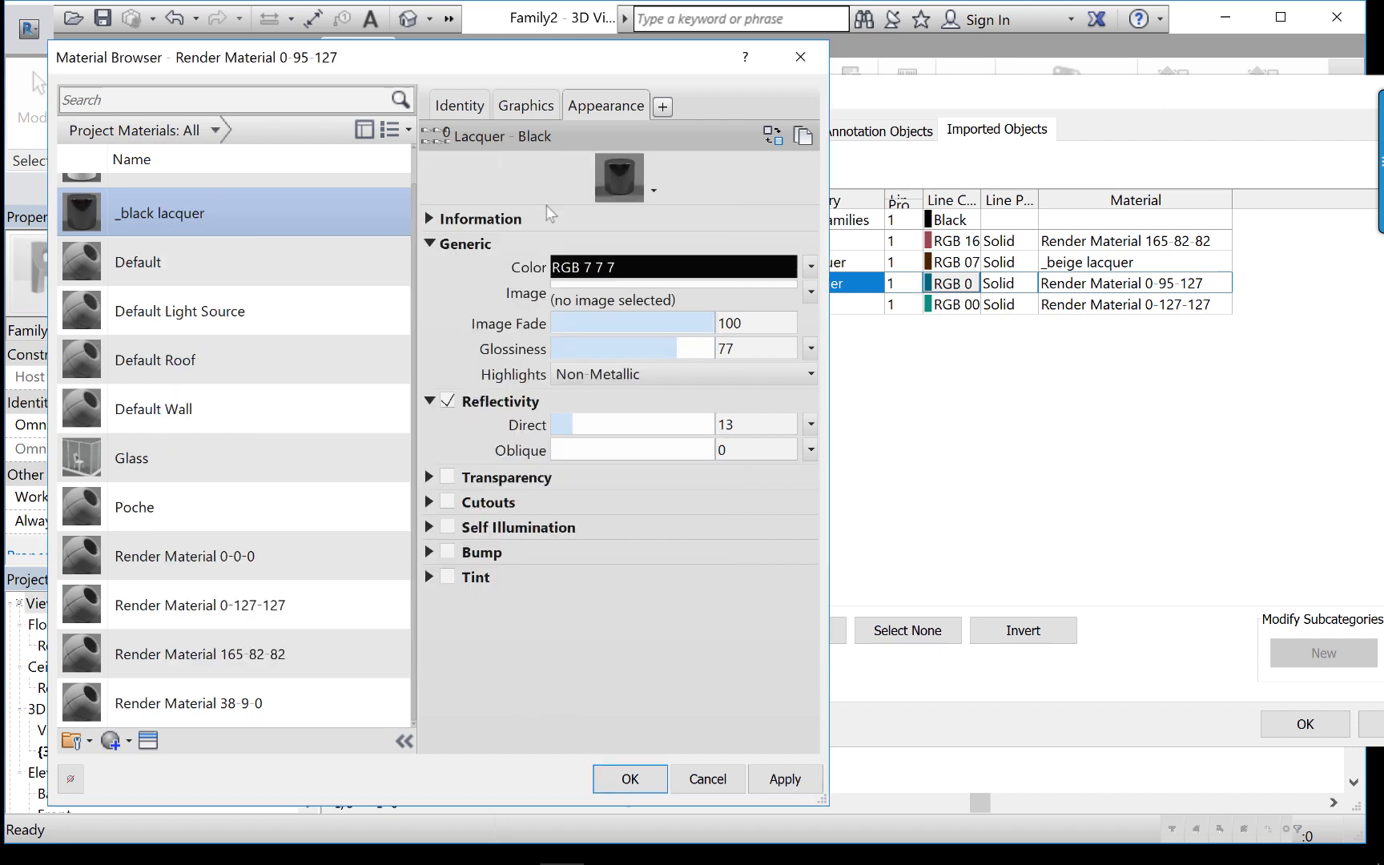
left_click_drag(544, 207, 566, 444)
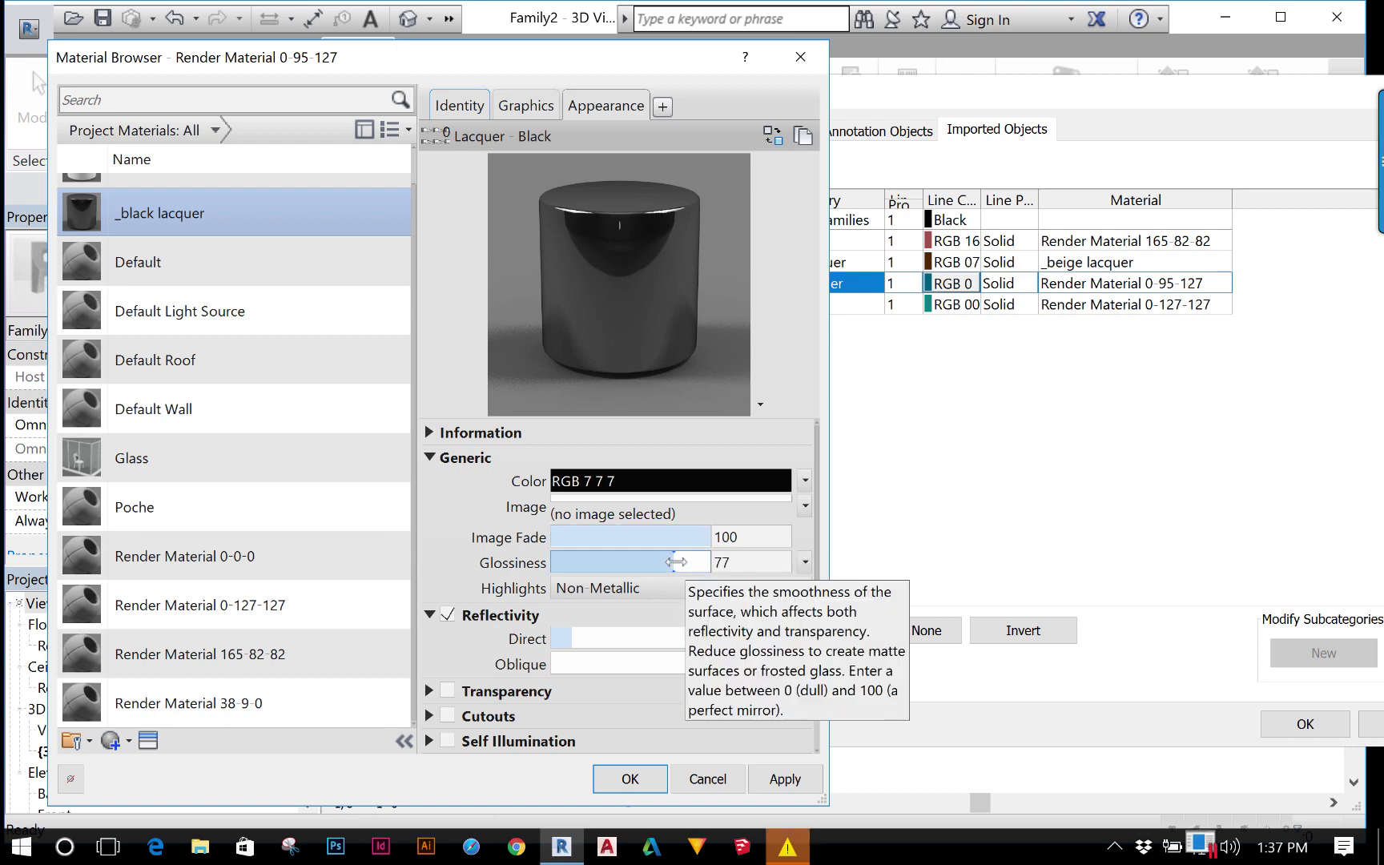
mouse_move(673, 565)
left_mouse_down()
mouse_move(662, 565)
mouse_move(676, 565)
left_mouse_up()
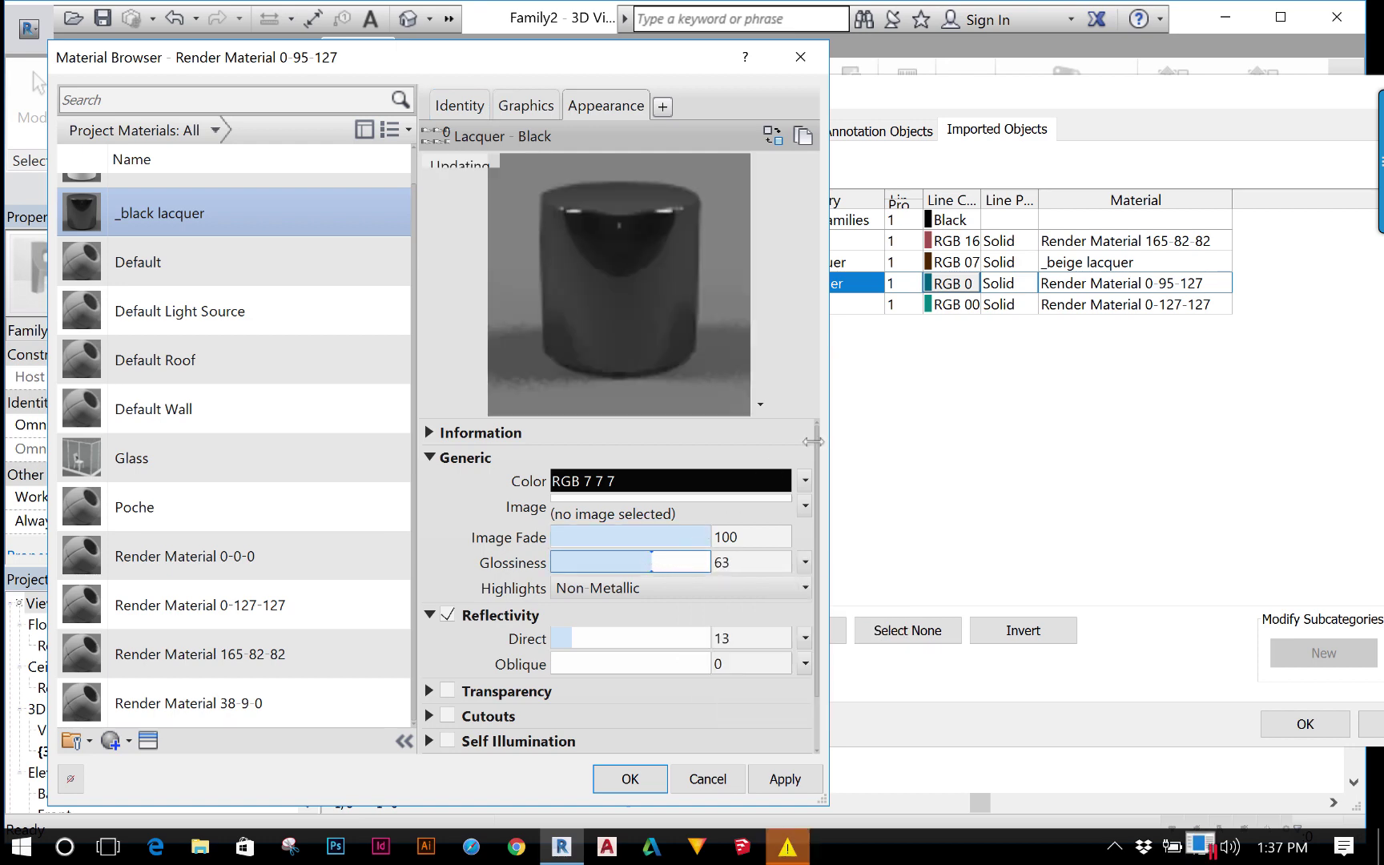
left_click(664, 773)
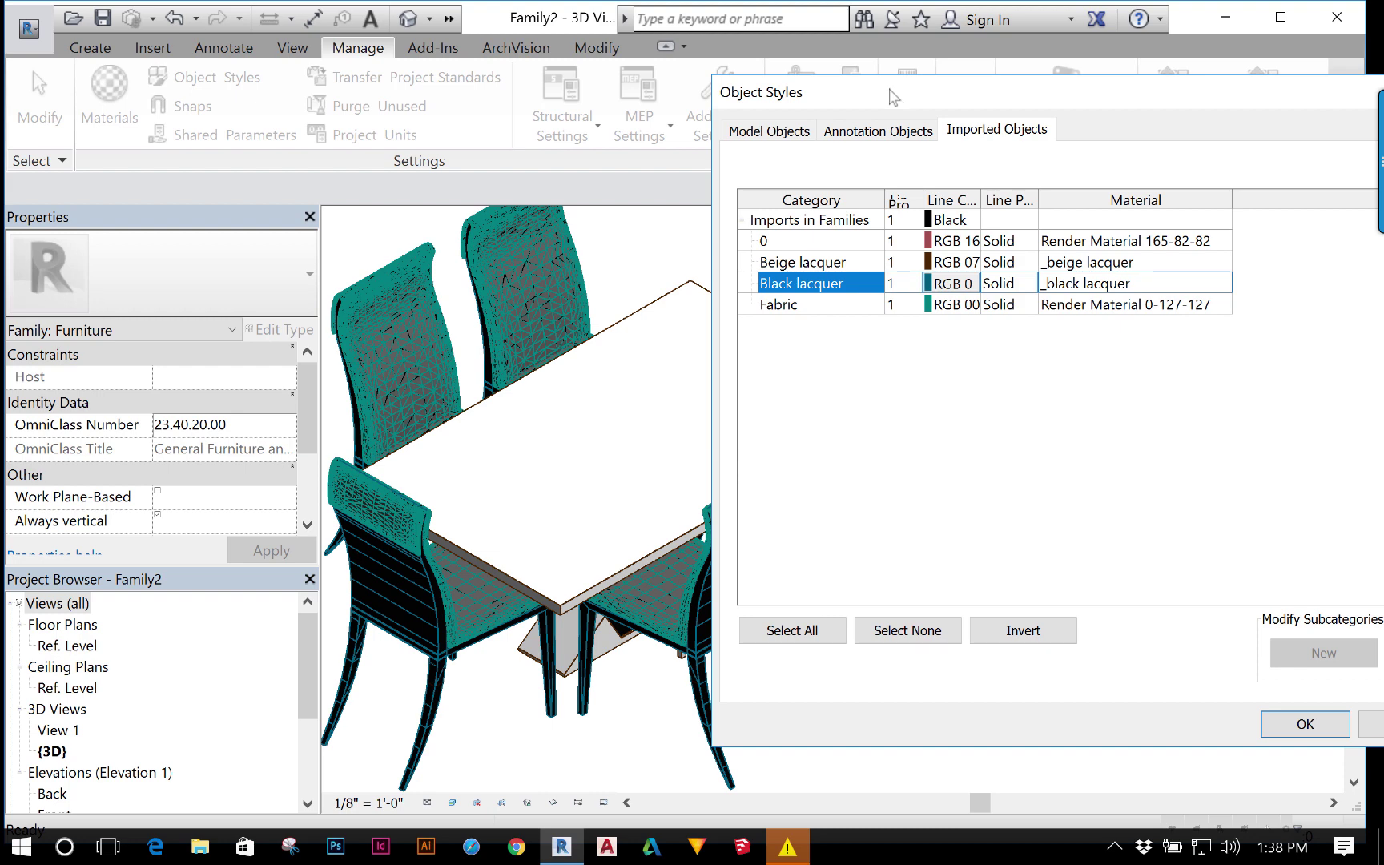
Cancel the object style changes and switch from the family to 3D View 1 of Project with furniture from SketchUp inserted.rvt.
left_click_drag(565, 77, 566, 78)
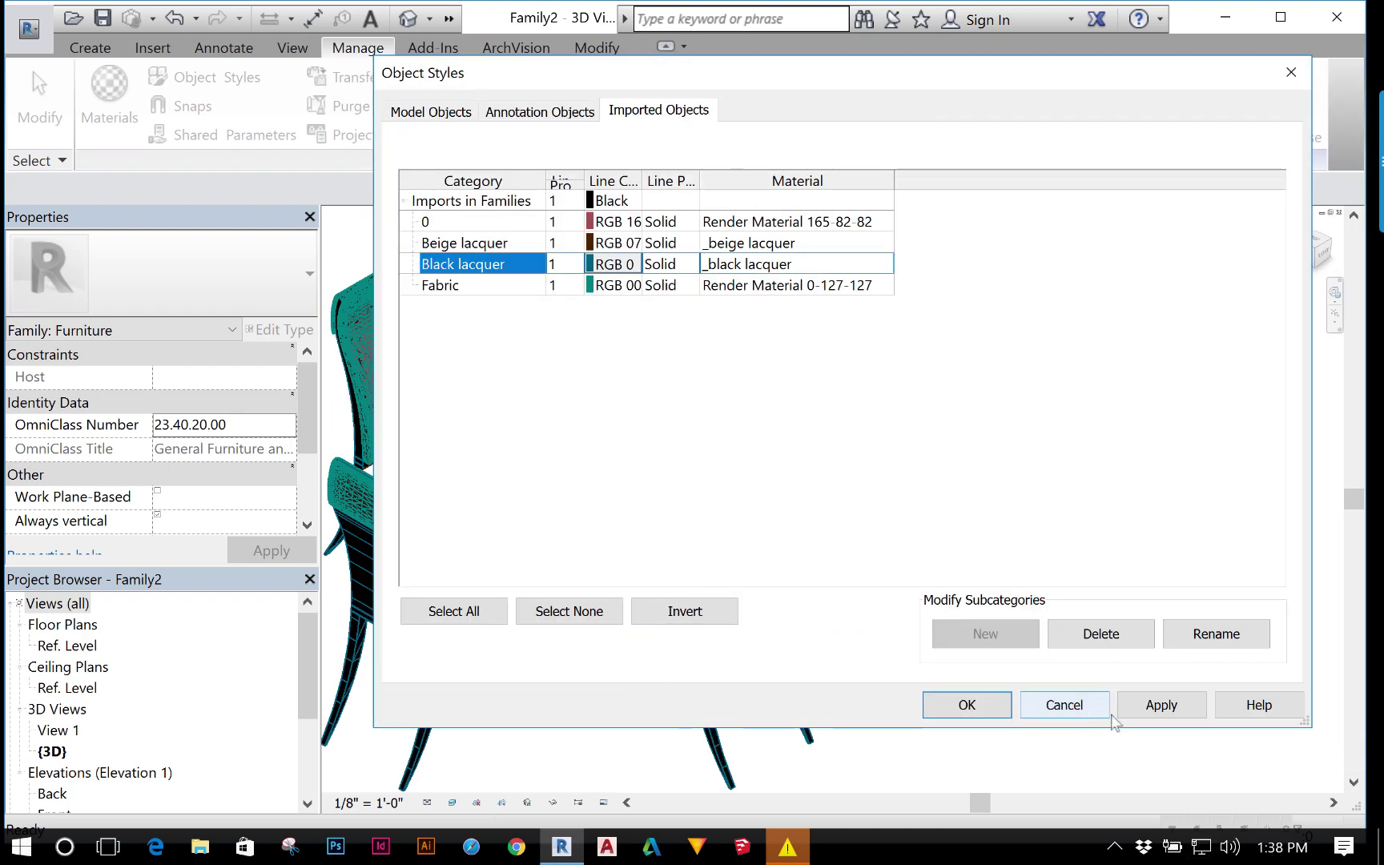
left_click(1064, 705)
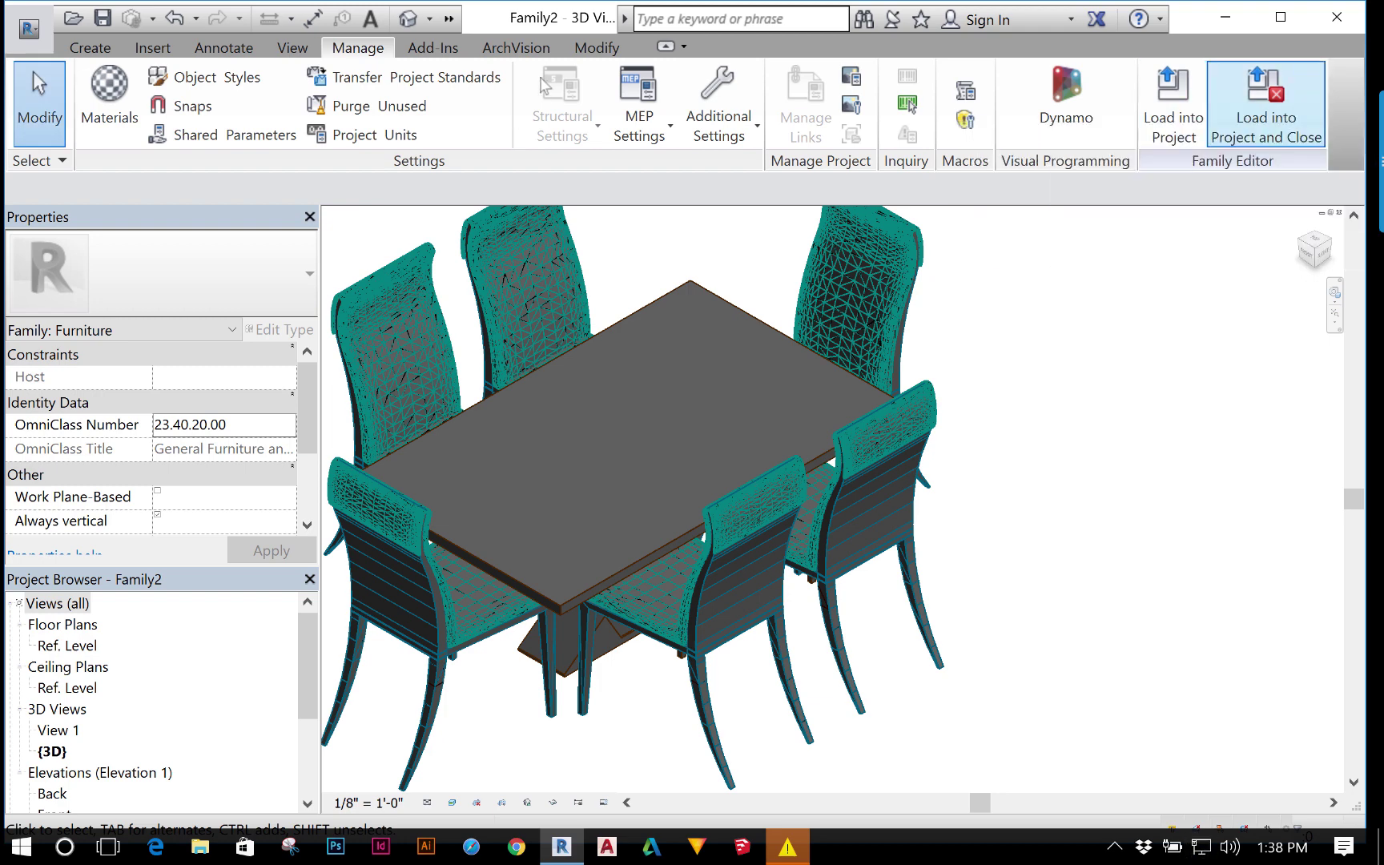
left_click(1340, 213)
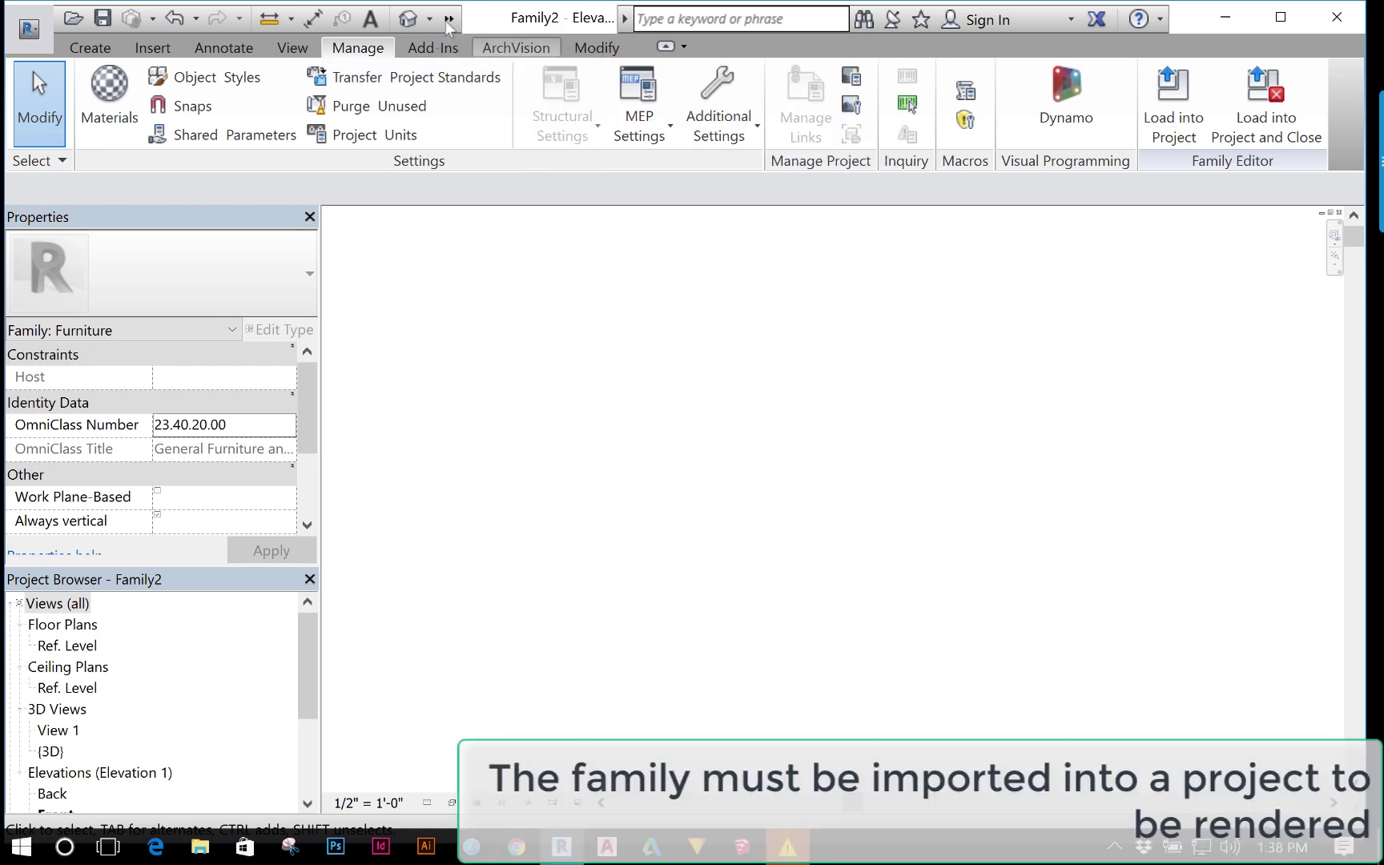
left_click(553, 49)
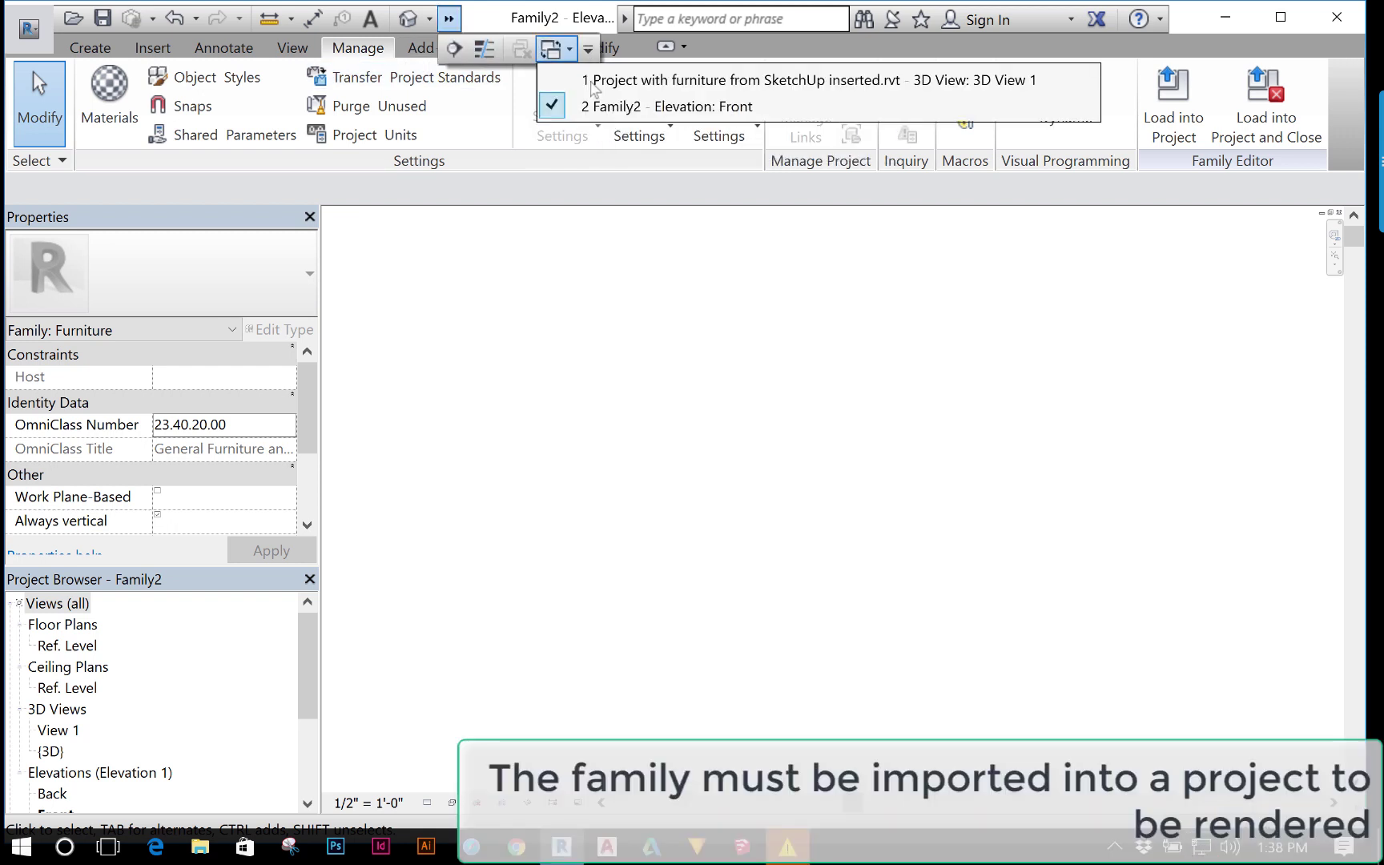
left_click(592, 82)
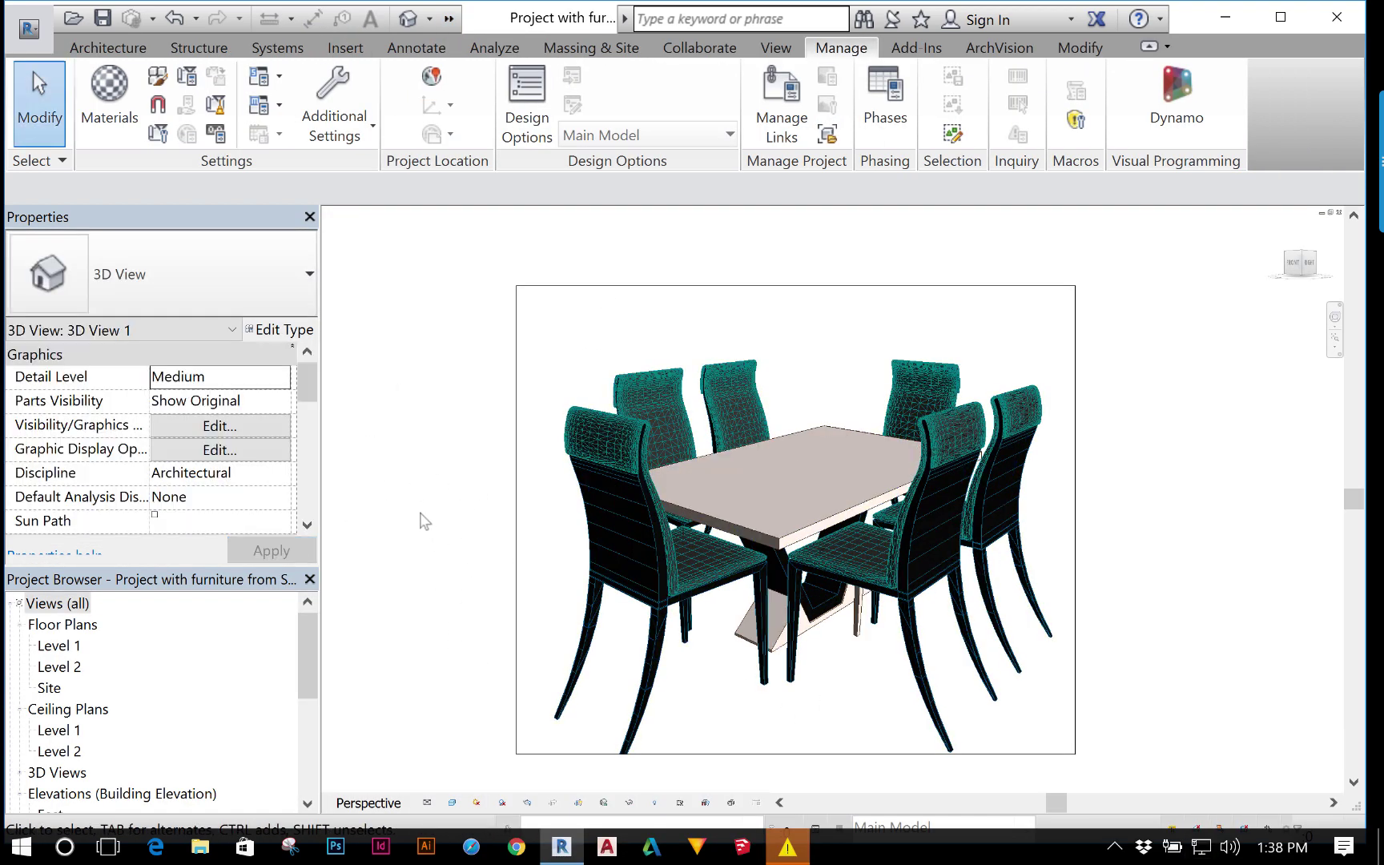
Examine the project's _Beige lacquer, _Black lacquer and _fabric materials in the Material Browser.
left_click(214, 134)
left_click(105, 89)
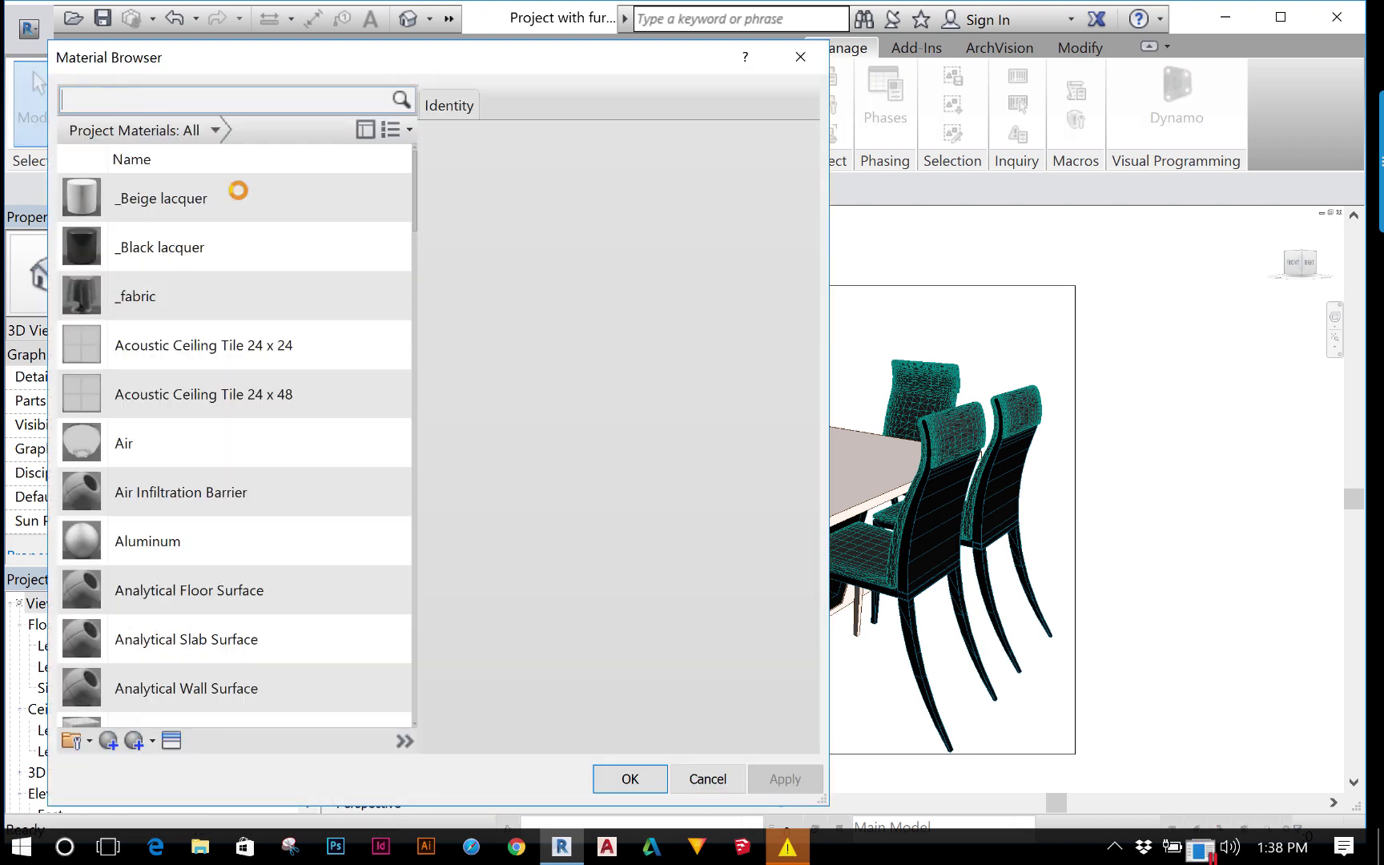
left_click(257, 254)
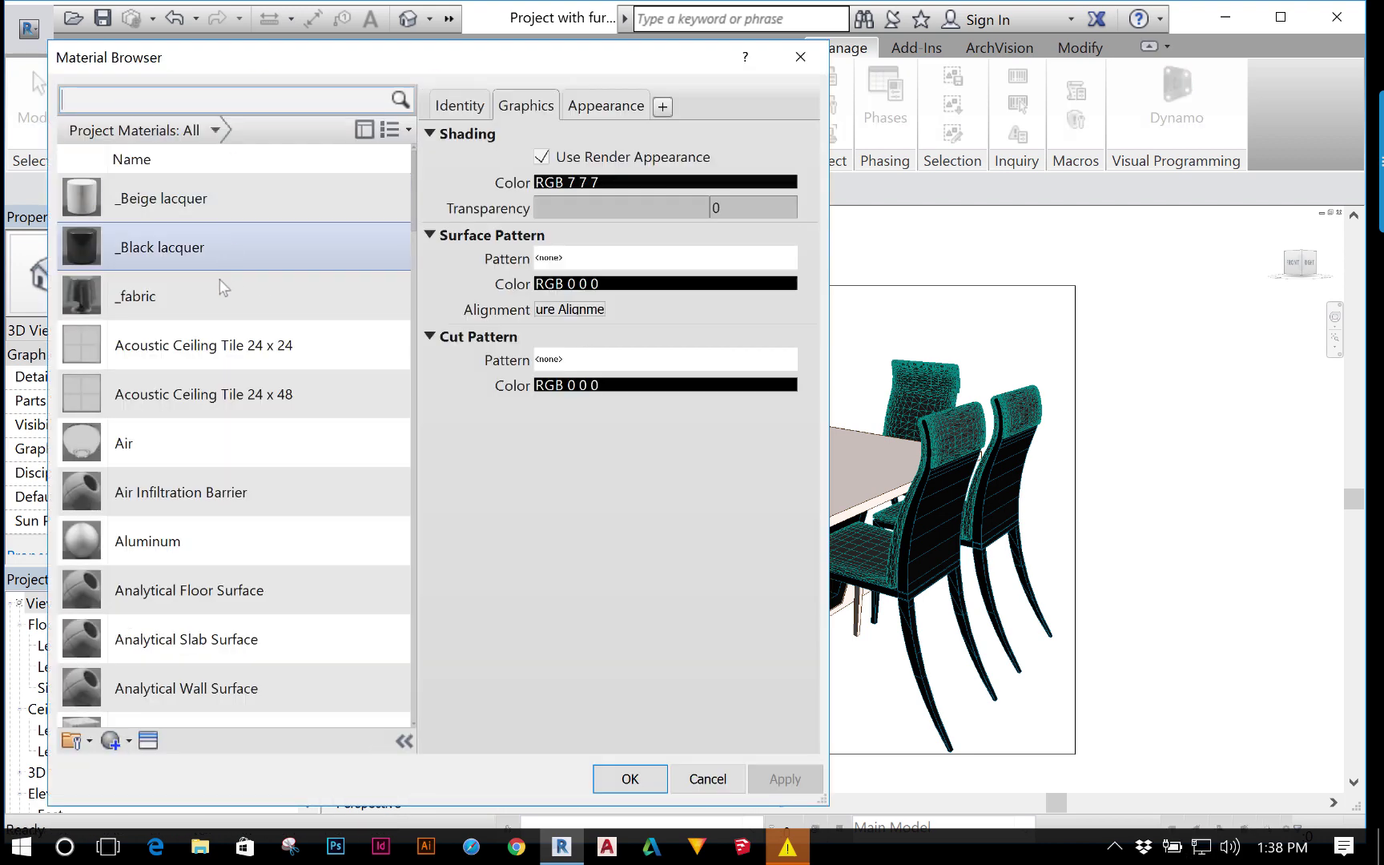
left_click(184, 278)
left_click(183, 200)
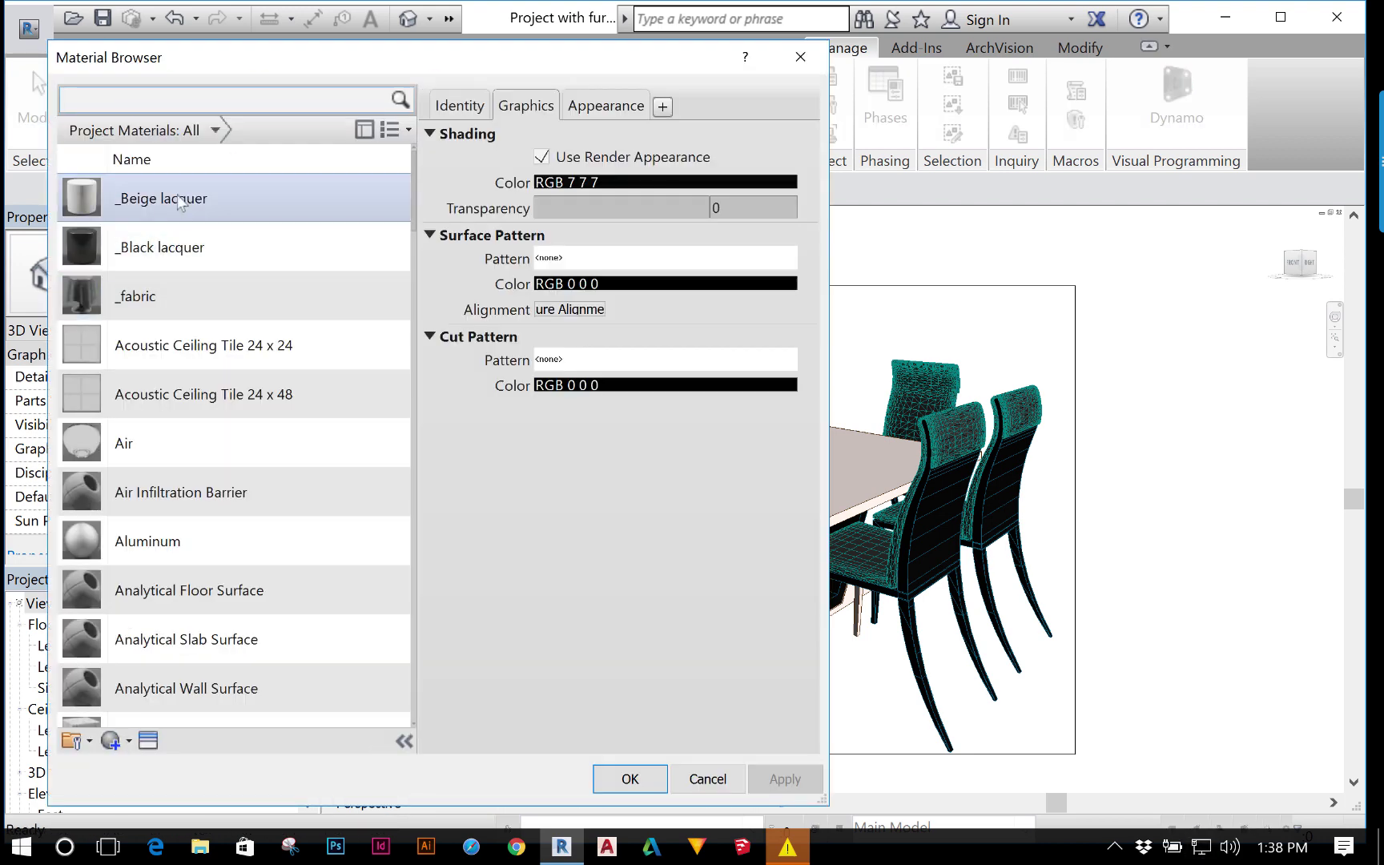
left_click(160, 244)
left_click(176, 278)
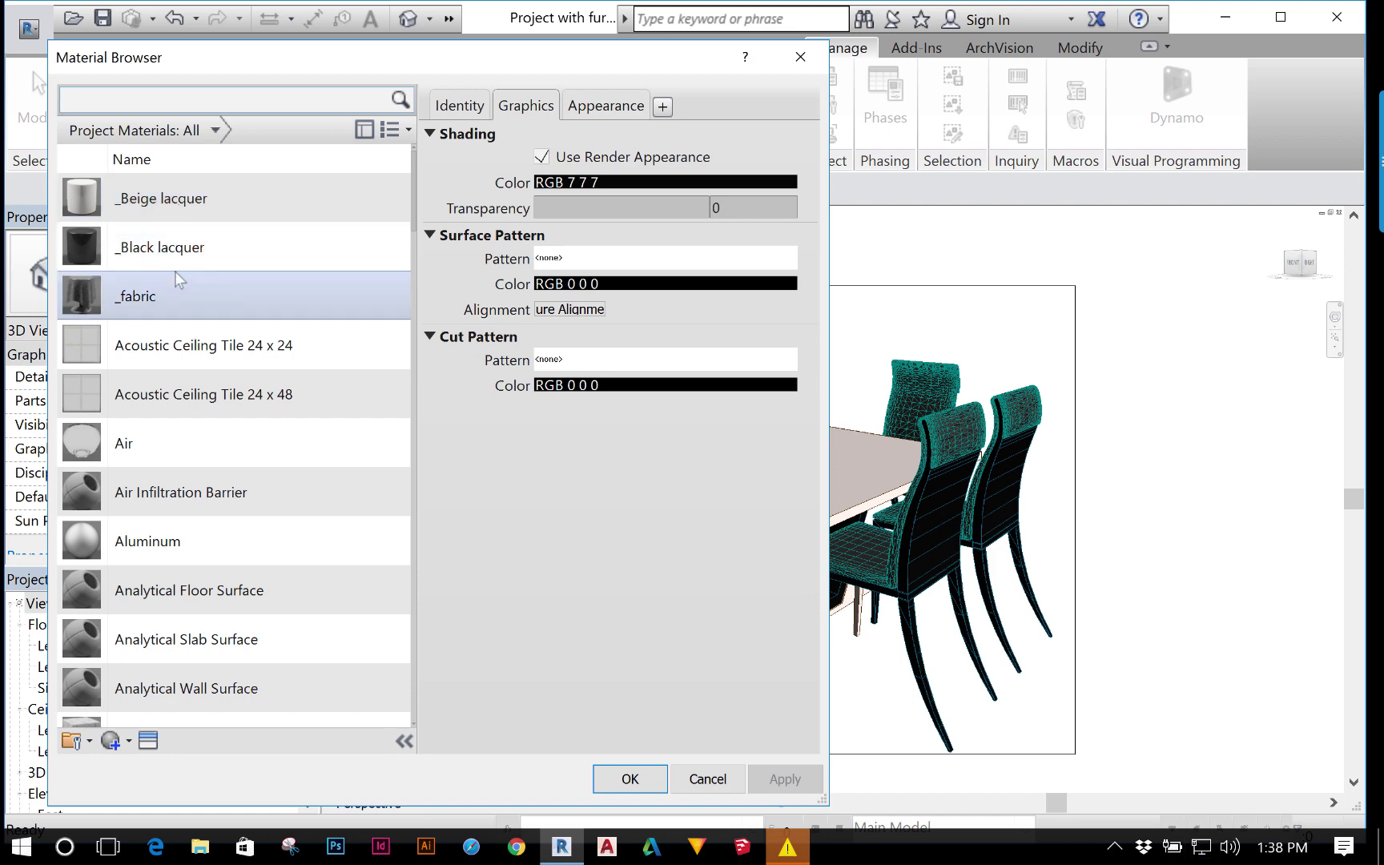
left_click(180, 261)
Inspect the _fabric material's appearance settings with an enlarged preview, and close the Material Browser without changes.
left_click(182, 293)
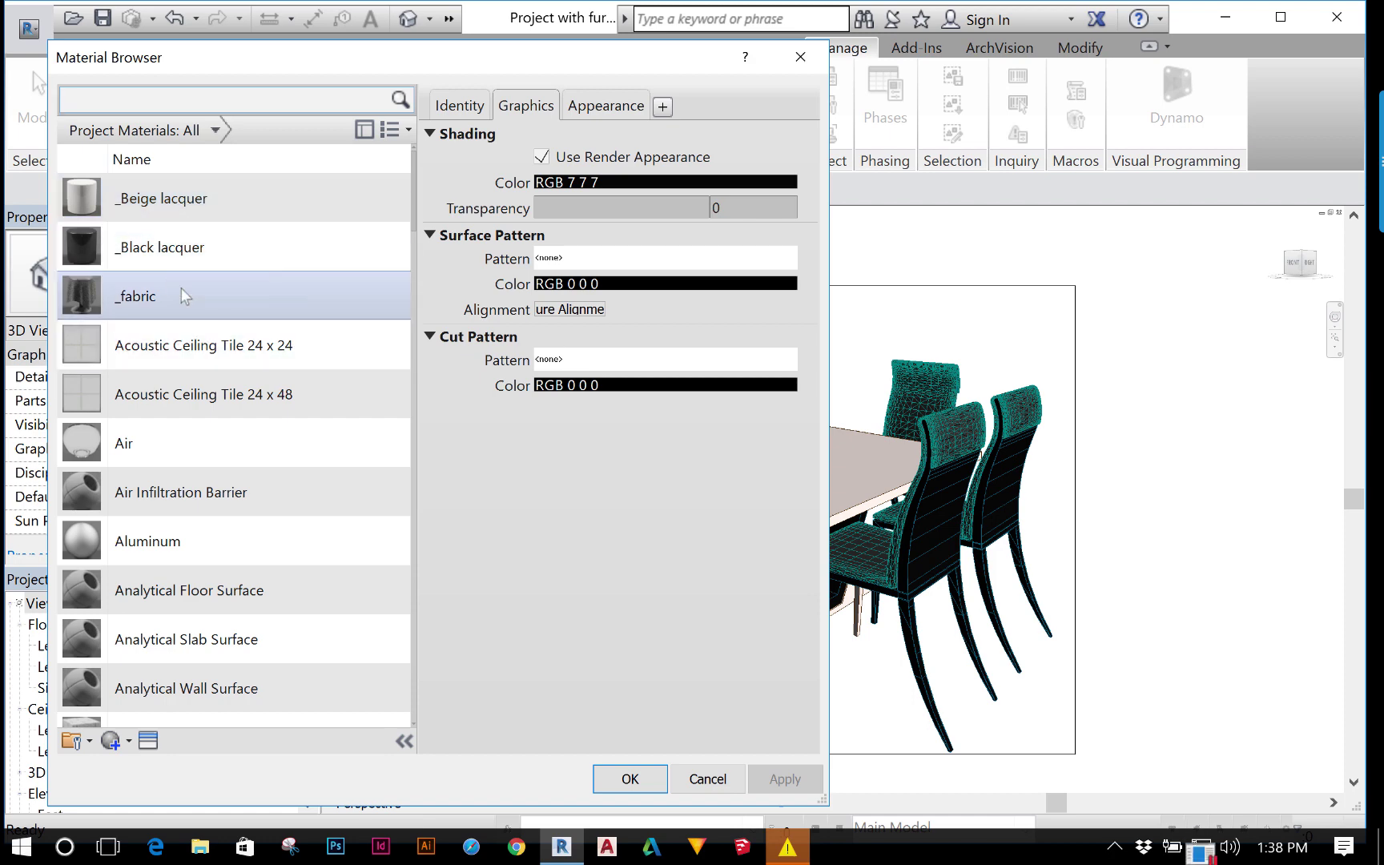
left_click(583, 112)
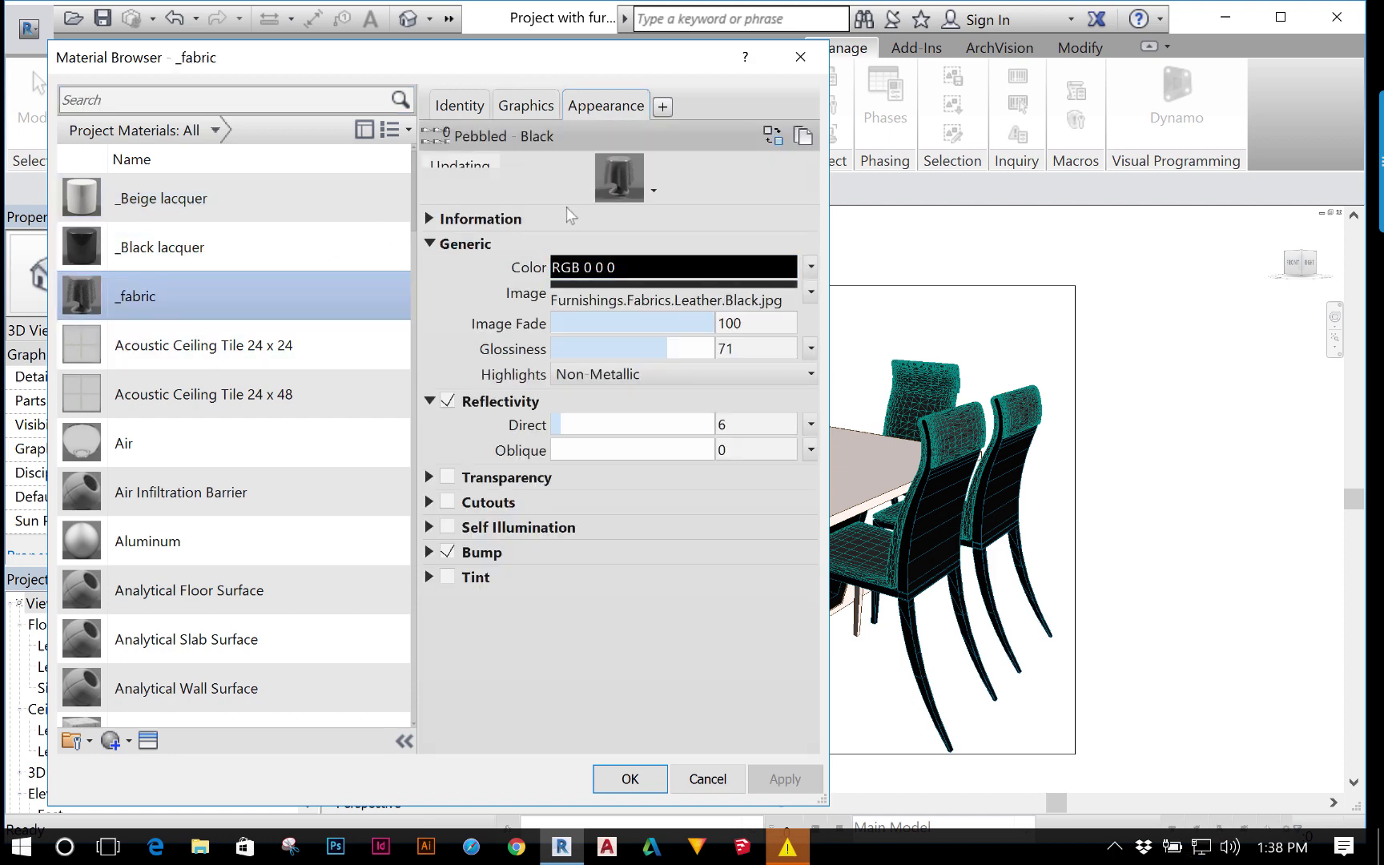
left_click_drag(564, 201, 646, 486)
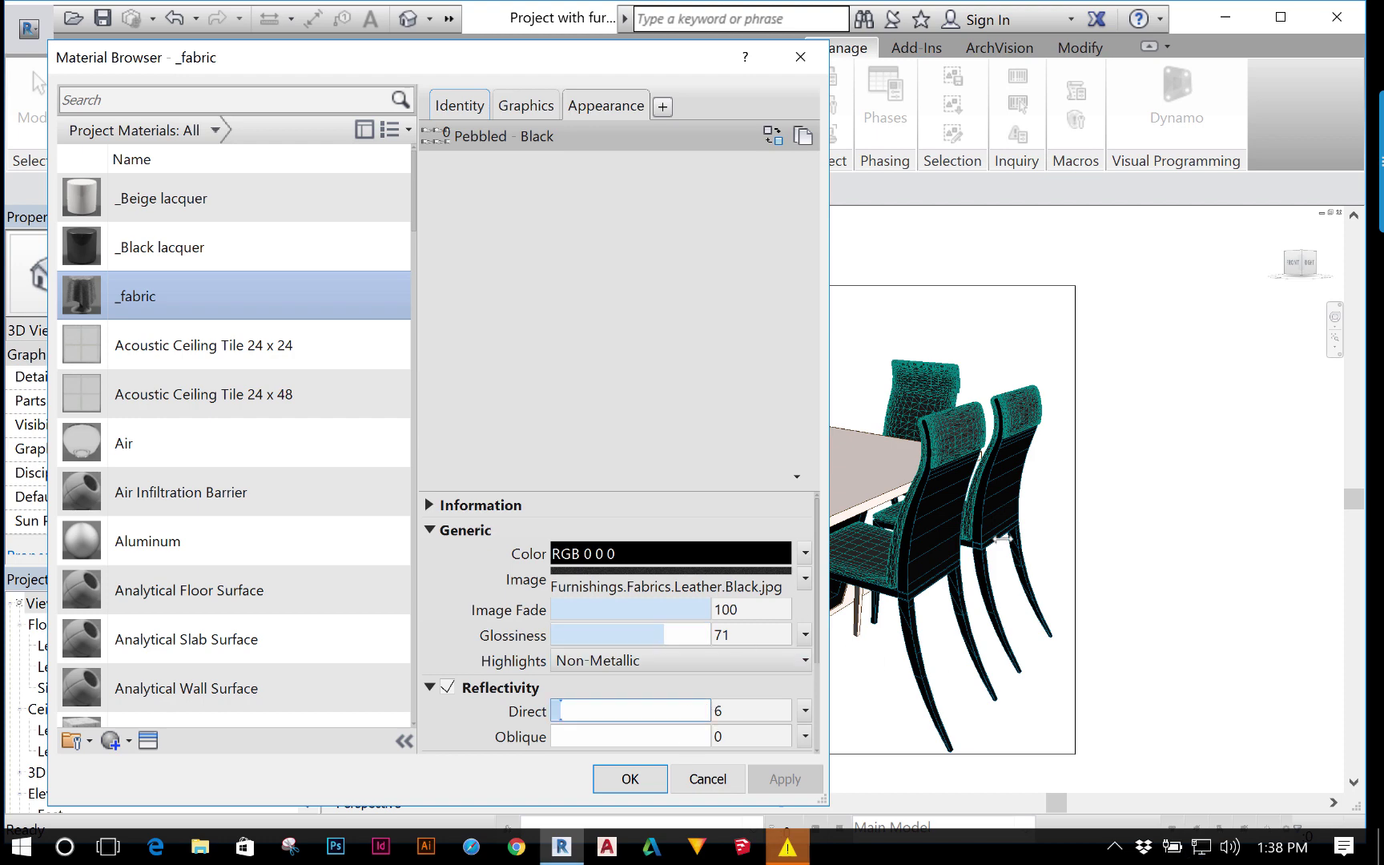
left_click(708, 779)
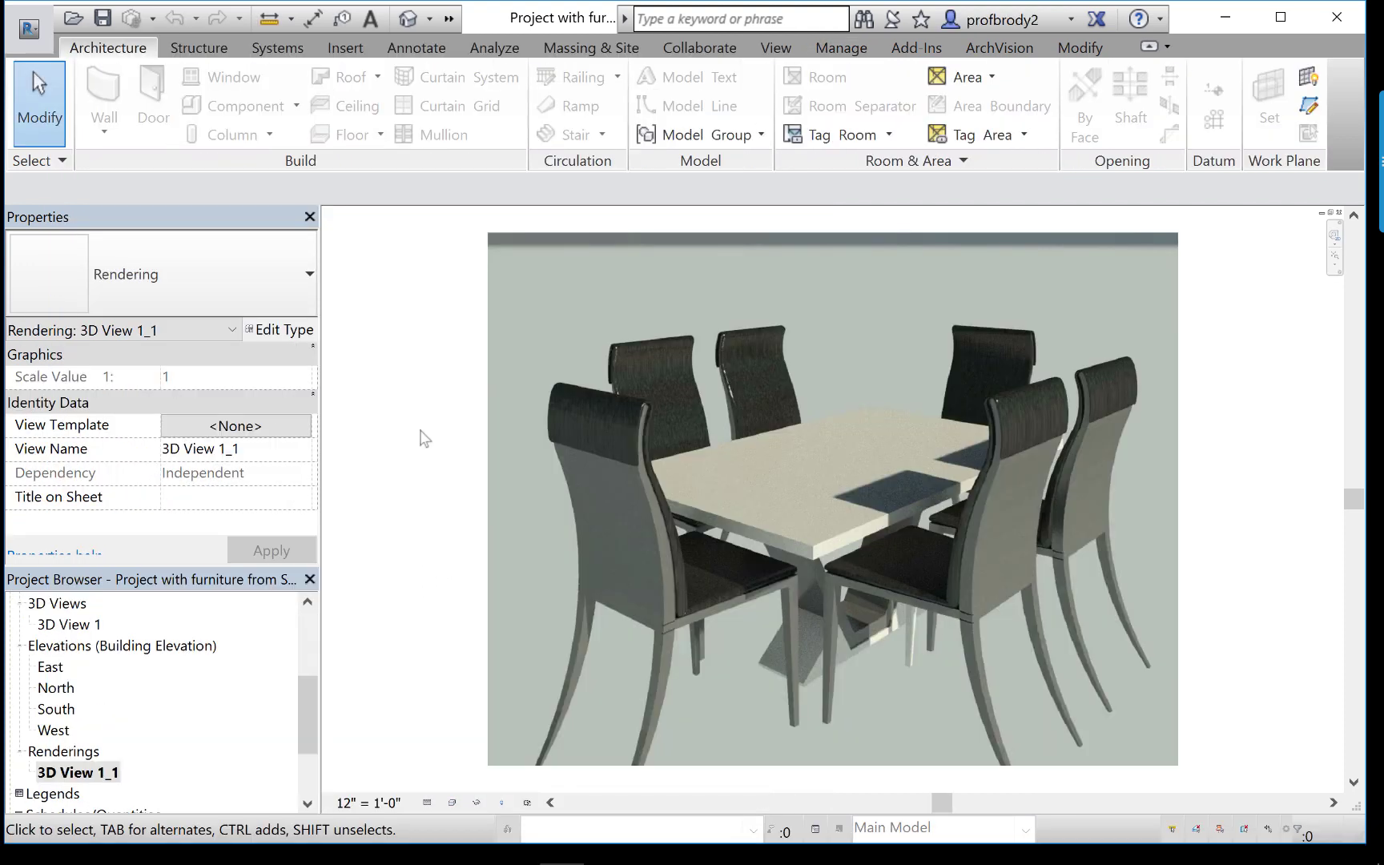